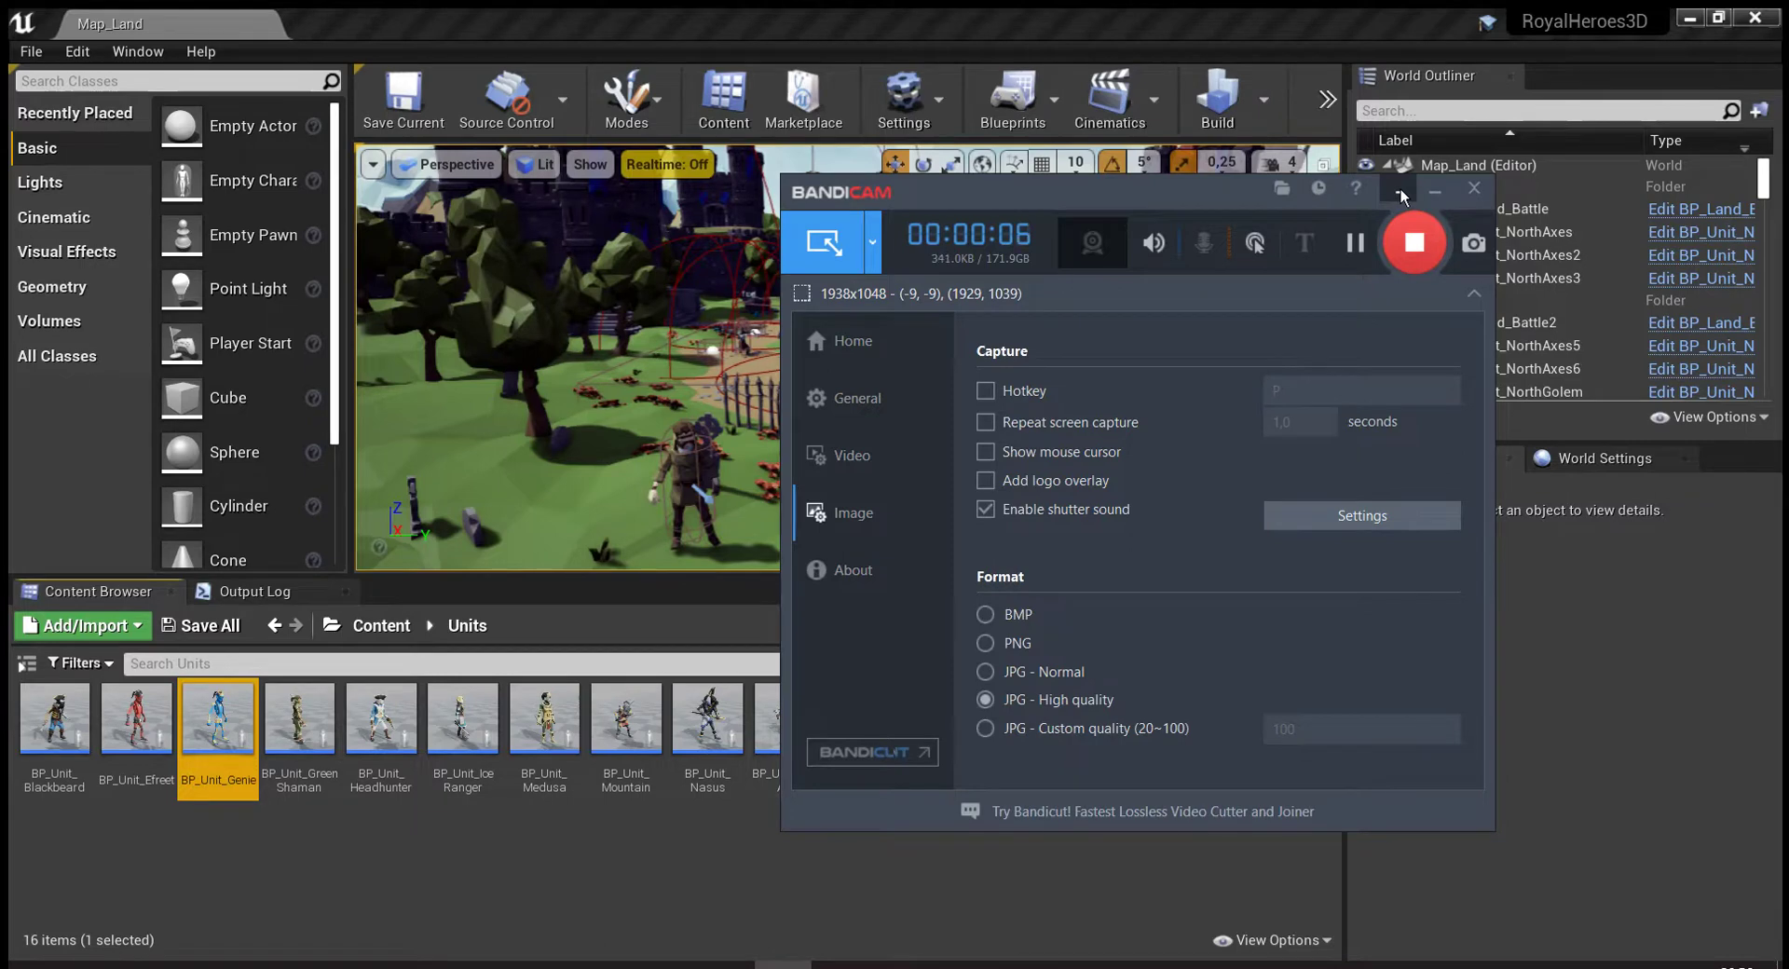
# Hide the Bandicam recorder window to the tray.
pyautogui.click(1400, 187)
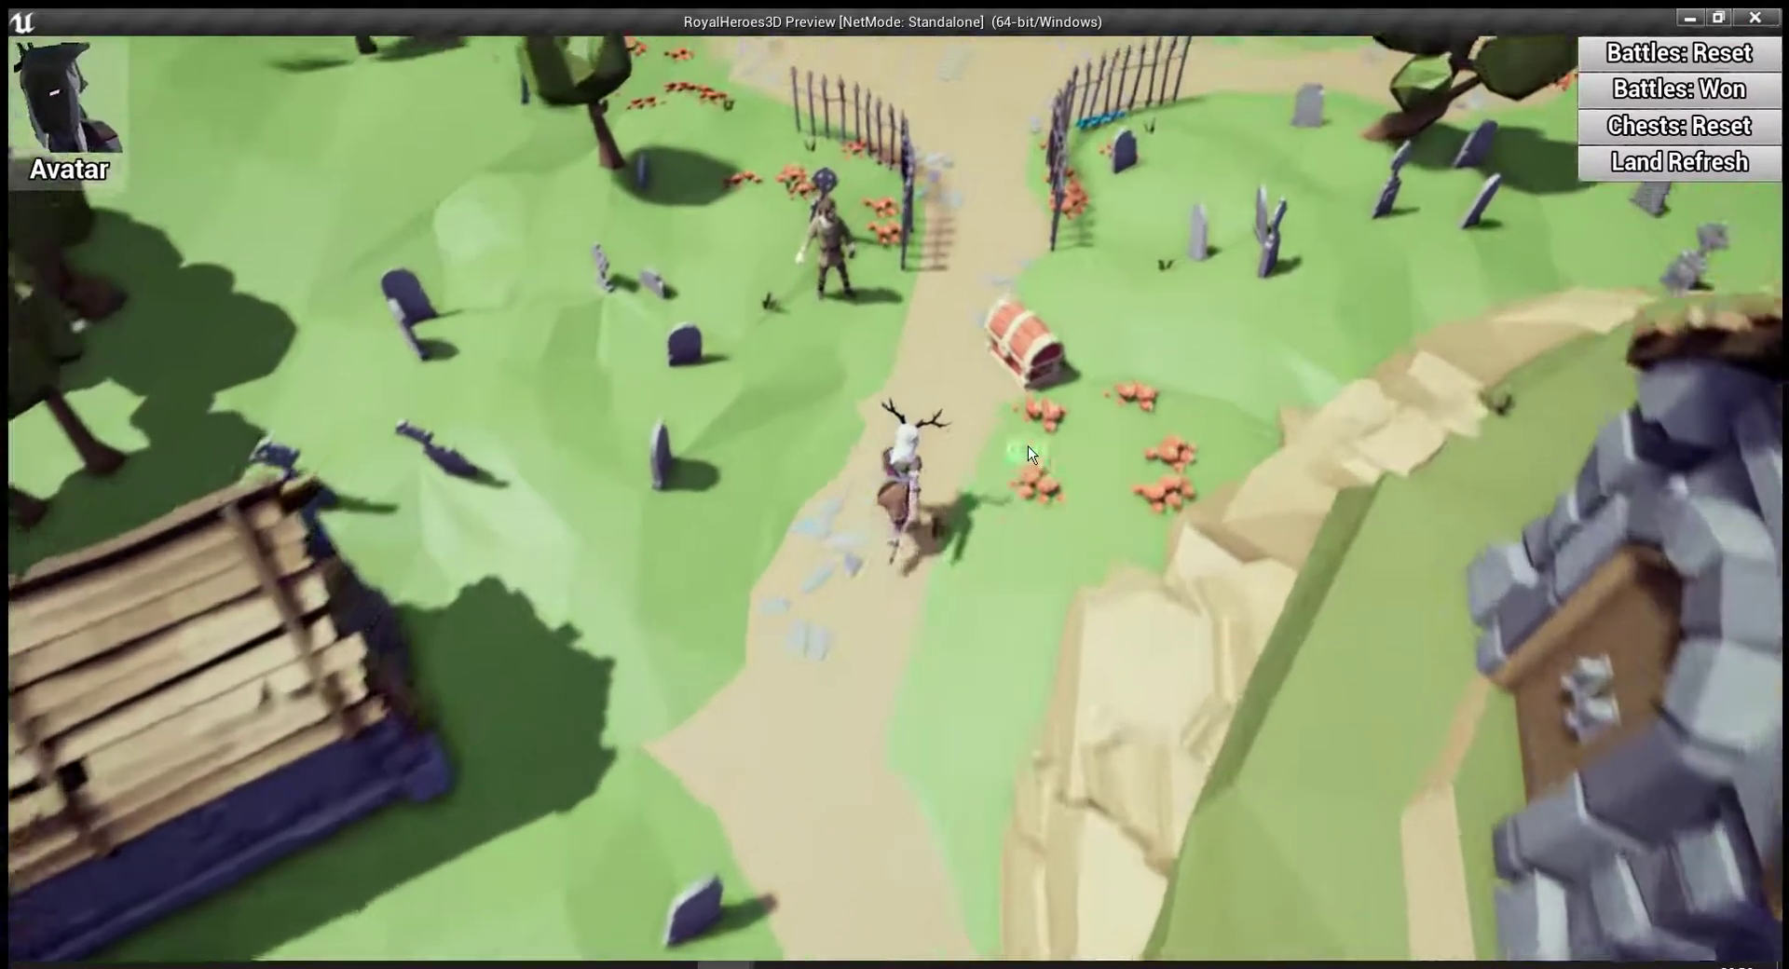
# Walk the hero past the chest into the battle grid, start the fight with a cheat, then close the preview.
pyautogui.click(1028, 445)
pyautogui.click(1033, 457)
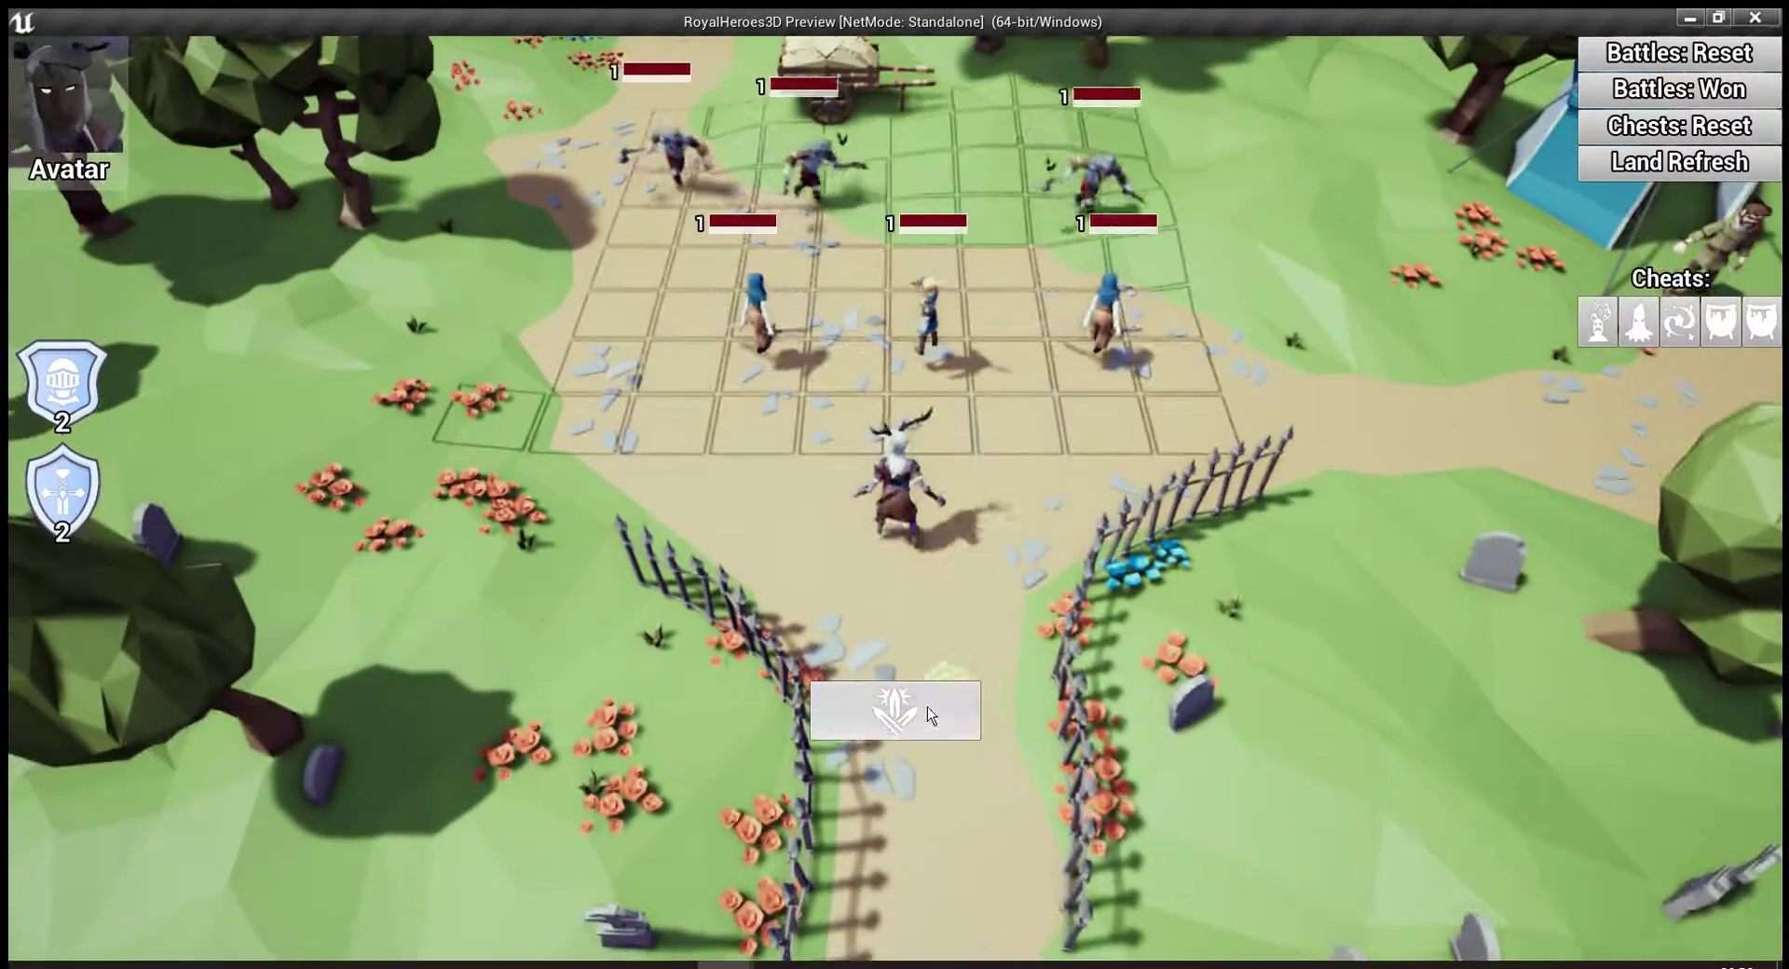
pyautogui.click(914, 708)
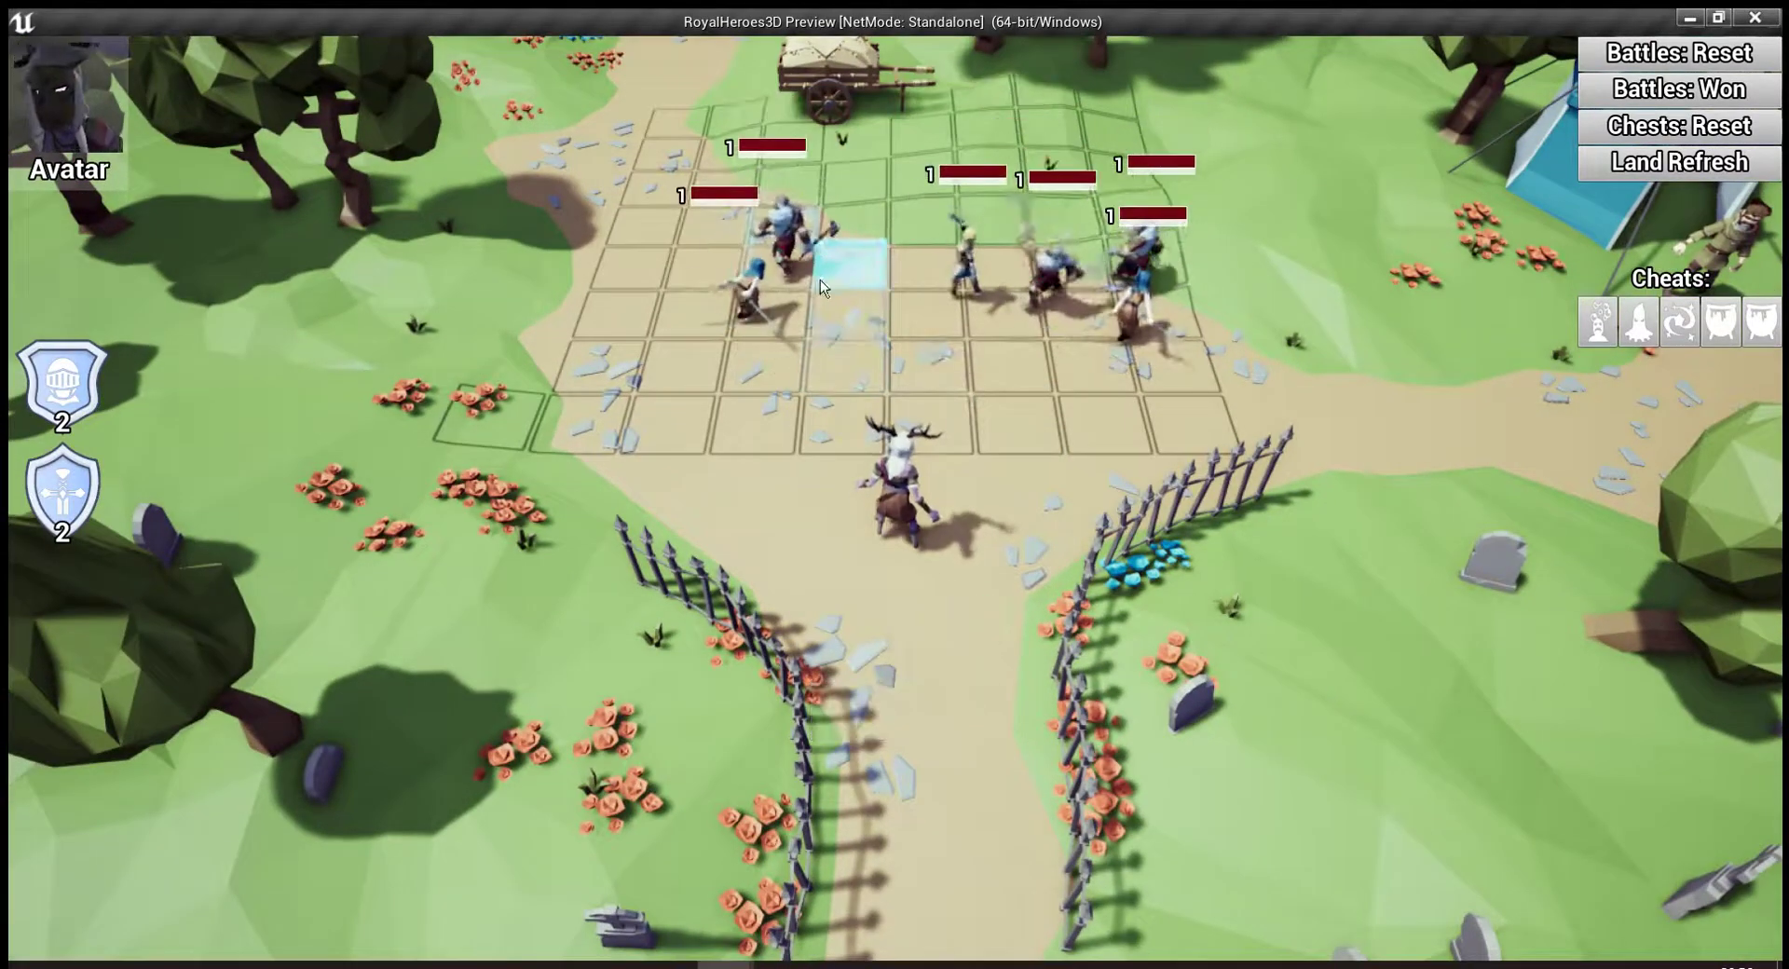
pyautogui.click(1727, 334)
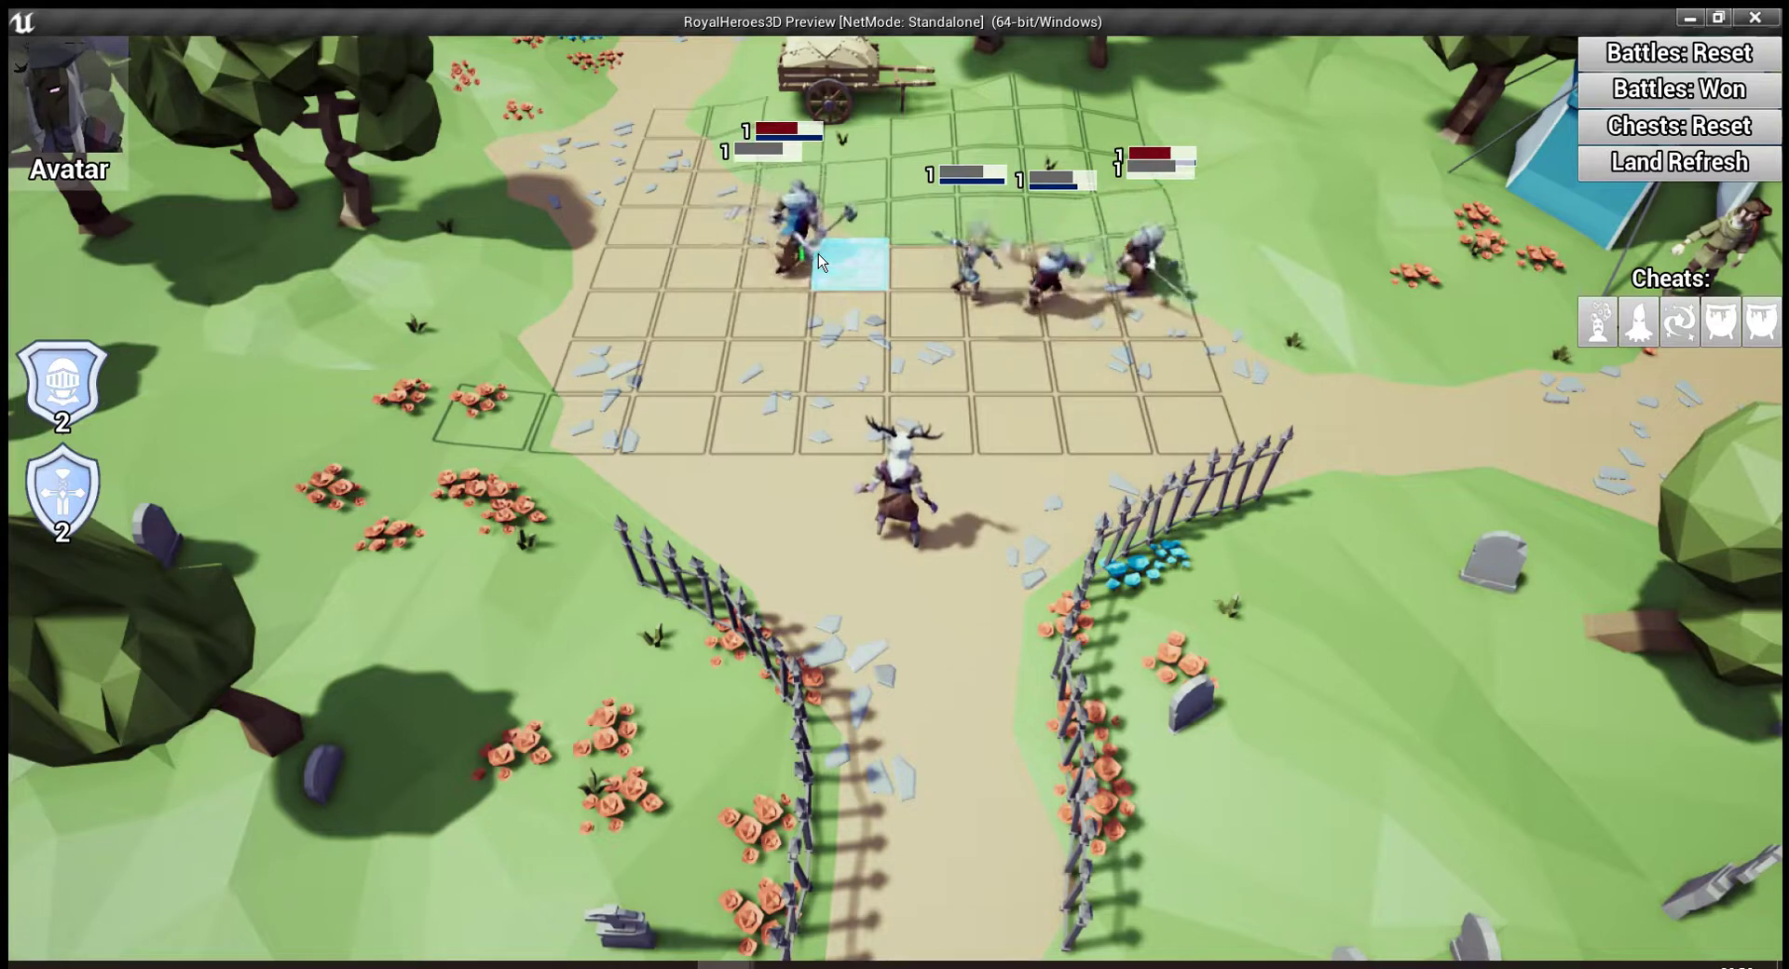
pyautogui.click(1255, 276)
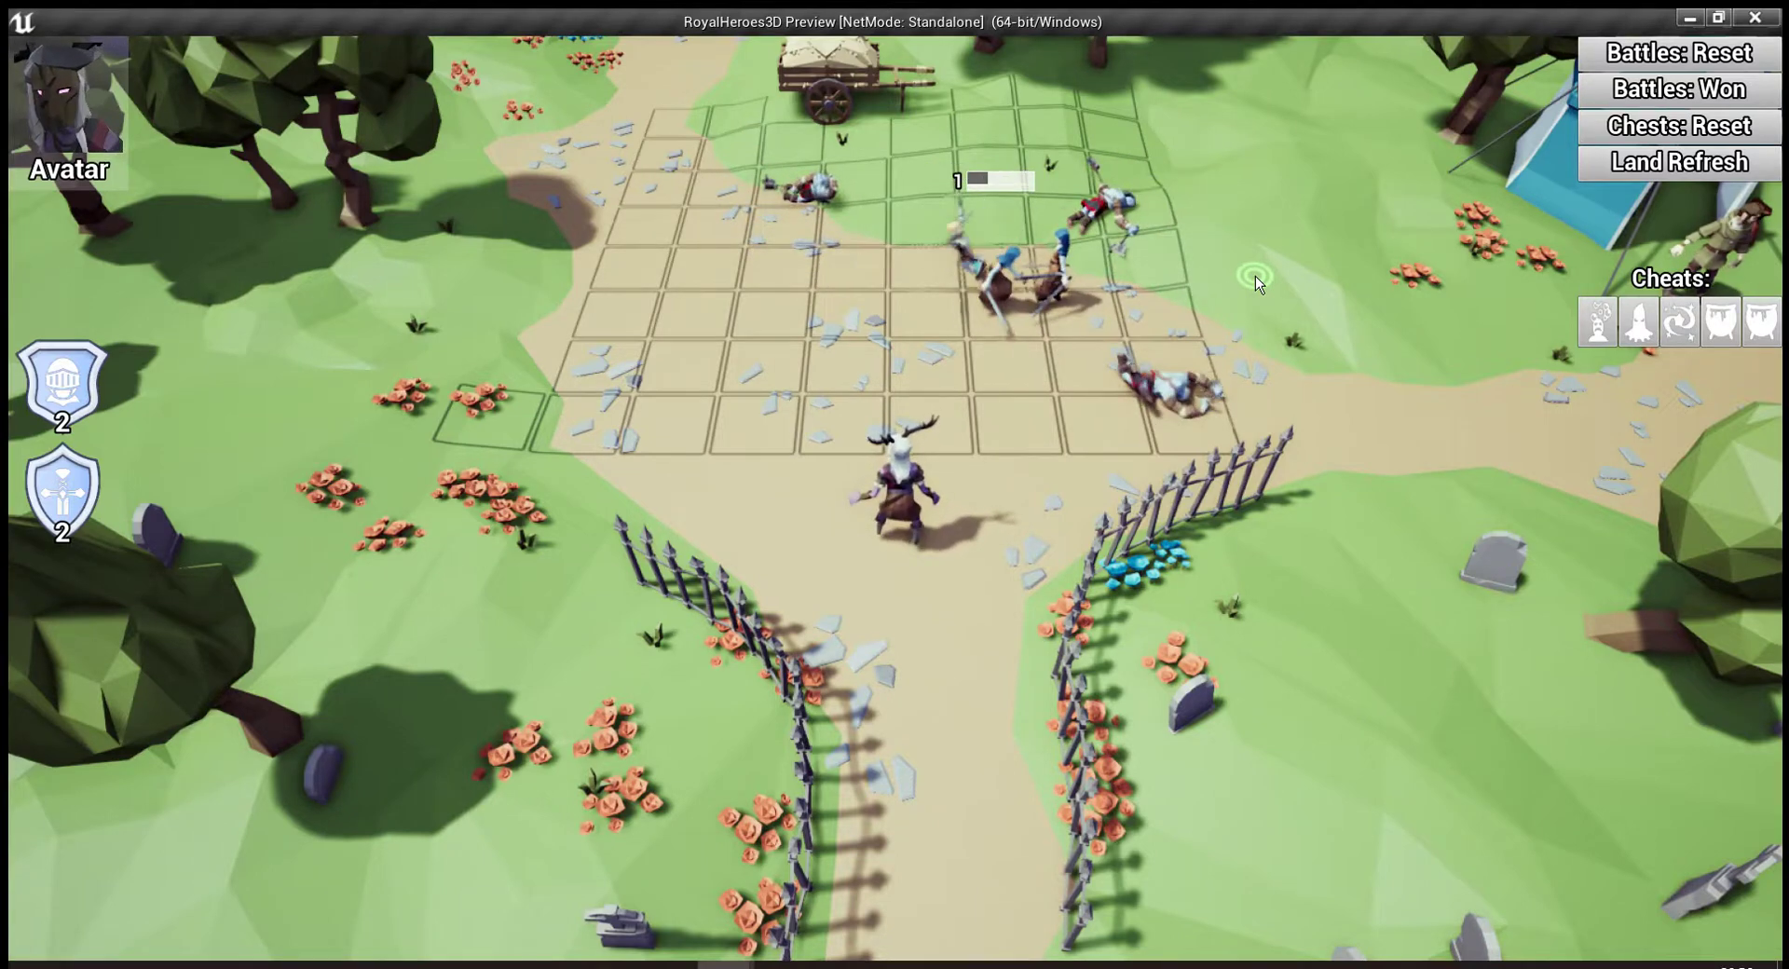
pyautogui.click(1755, 18)
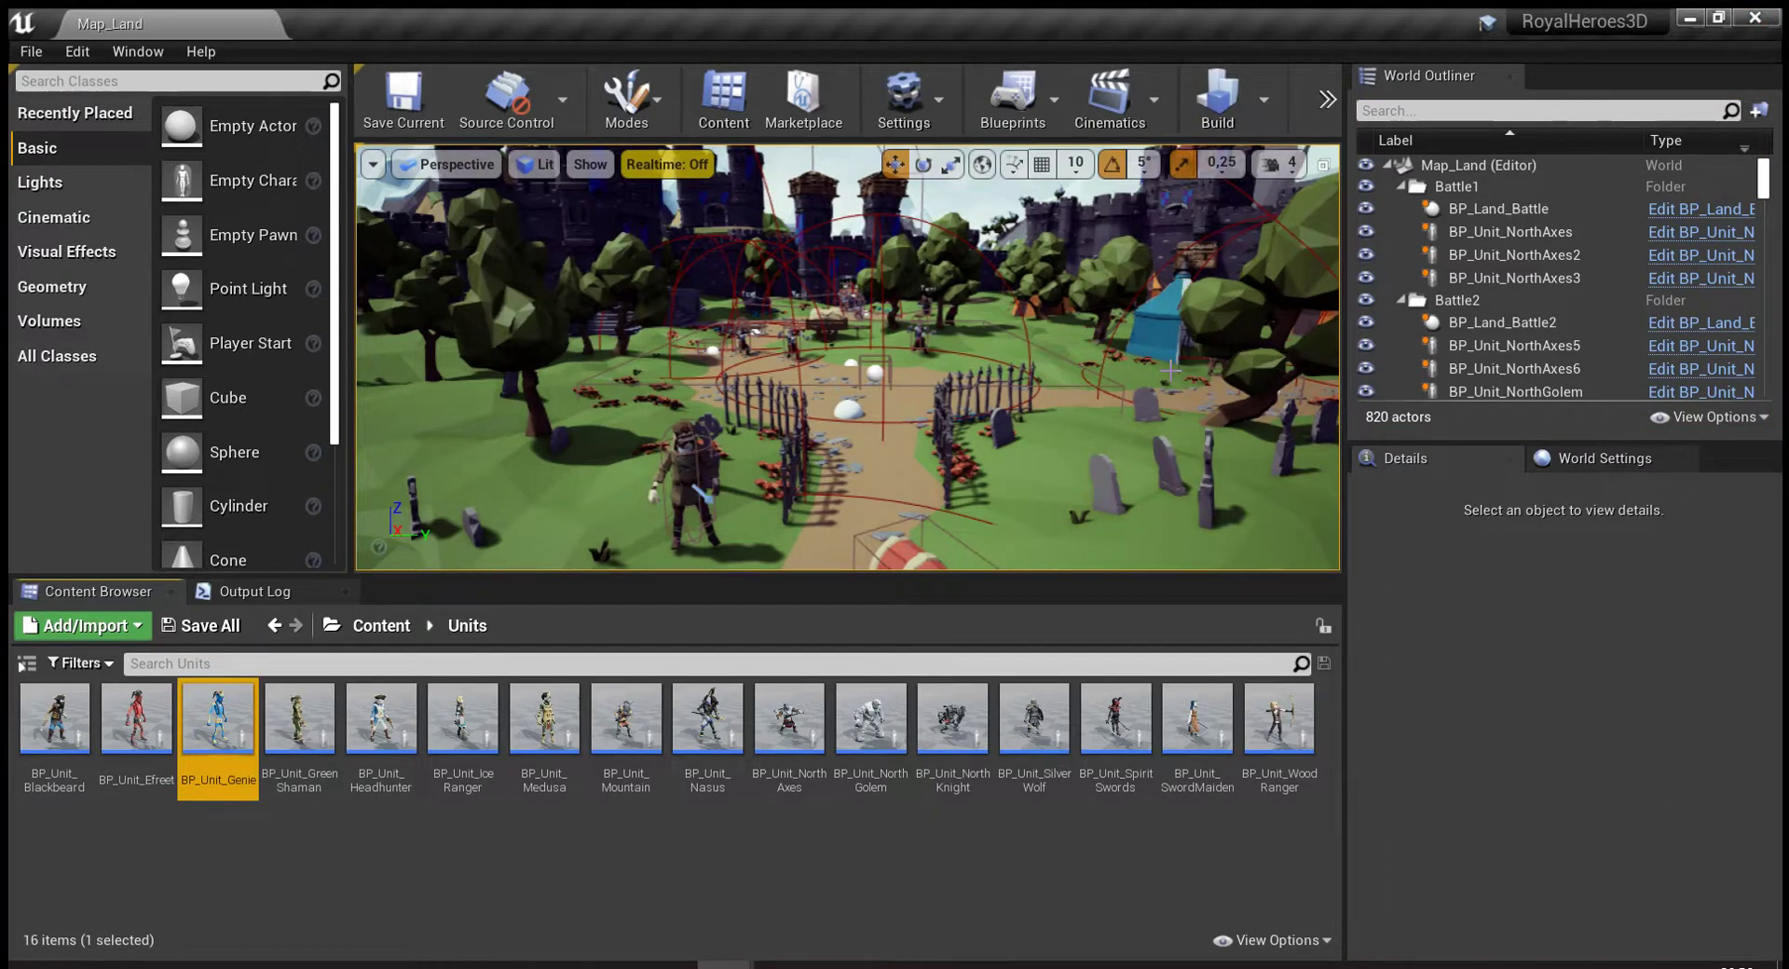
# Open BP_Unit_Genie, view the BP_Unit event graph, then minimize the Blueprint editor.
pyautogui.doubleClick(210, 738)
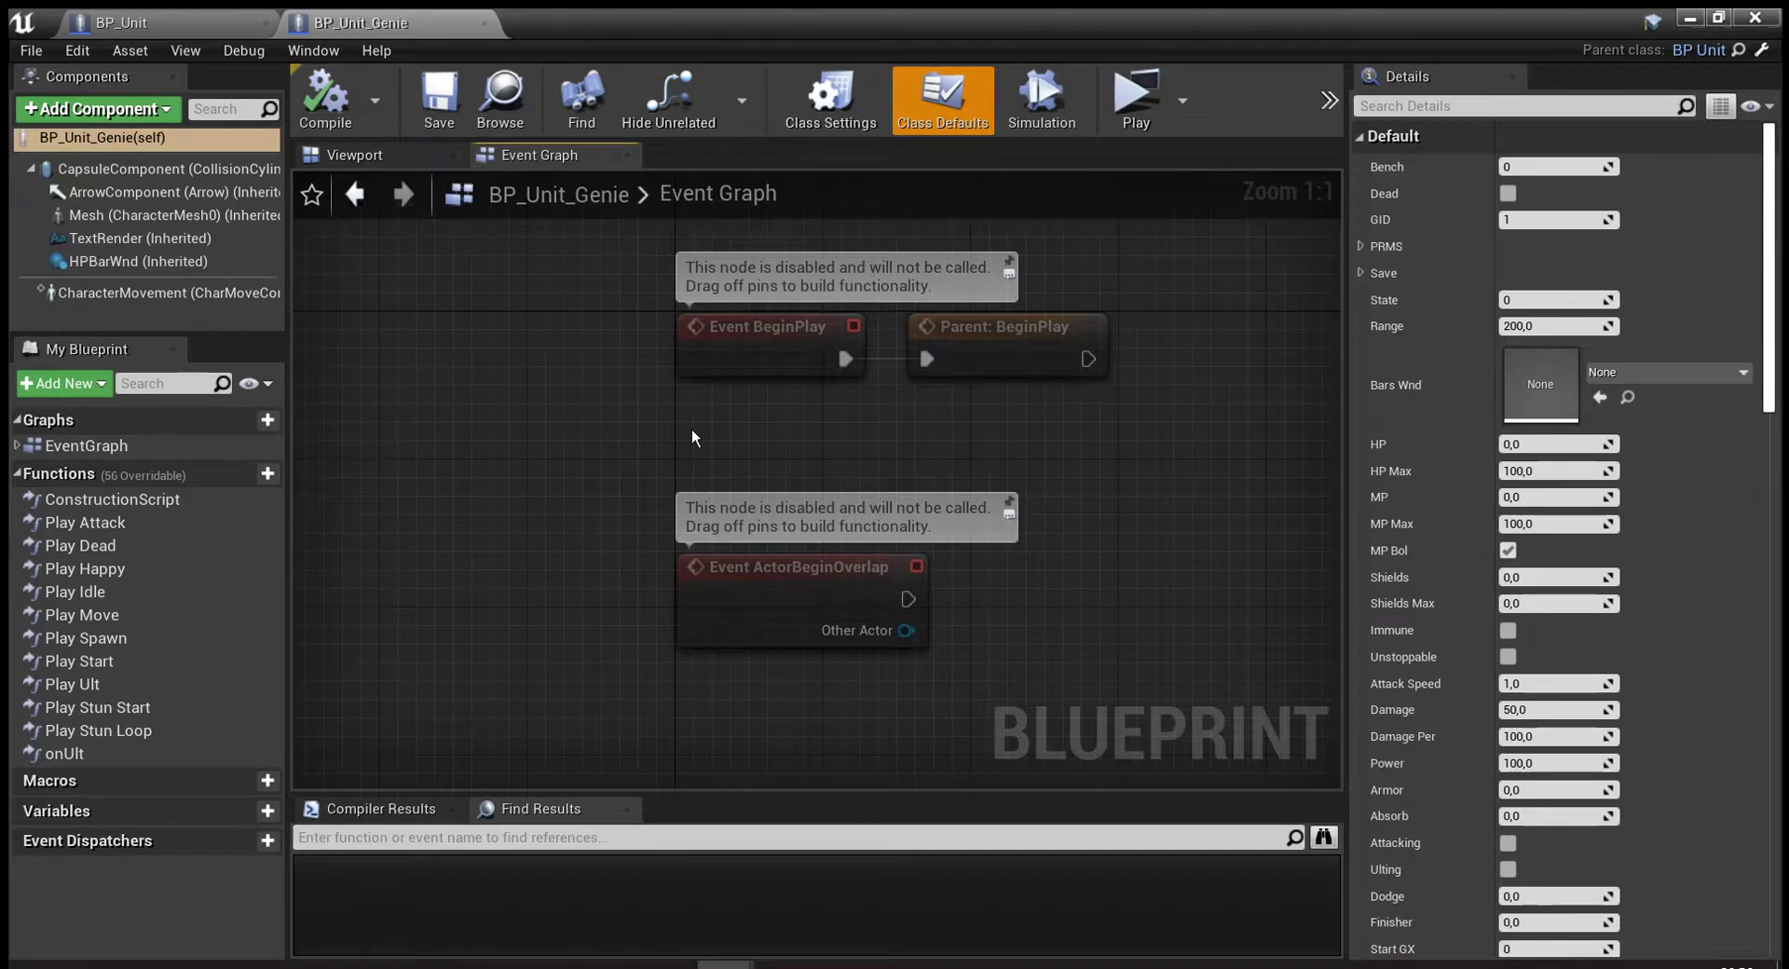
pyautogui.click(223, 18)
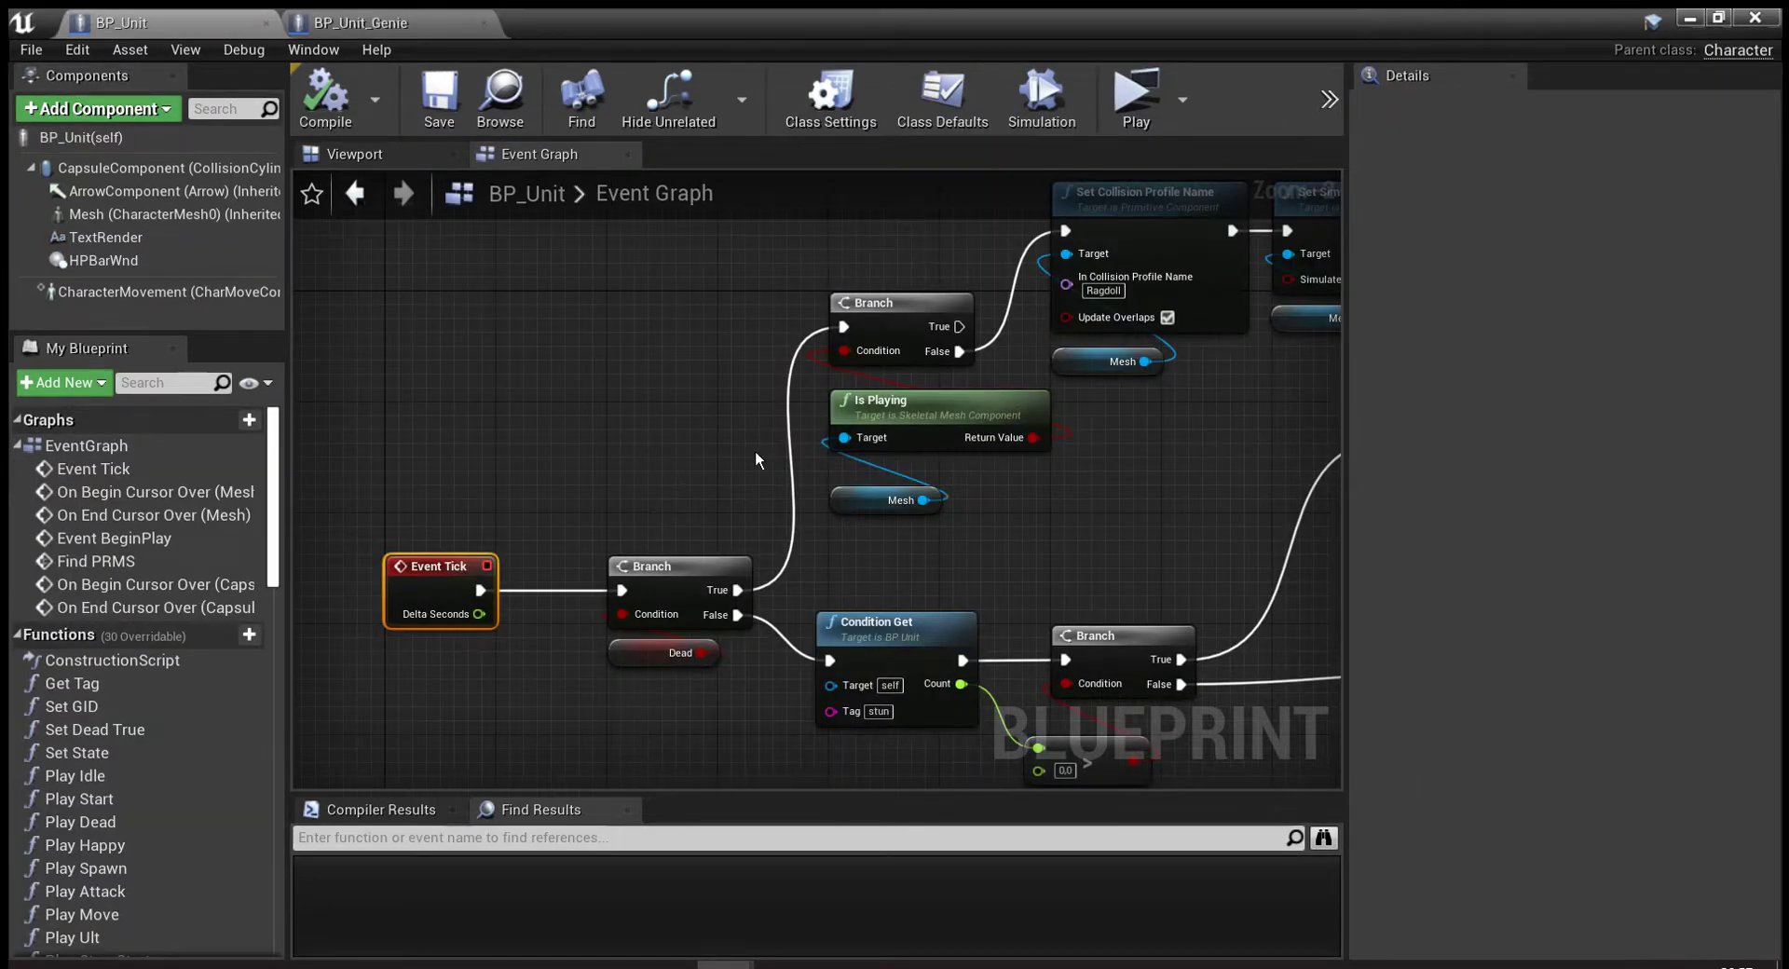
pyautogui.click(1692, 16)
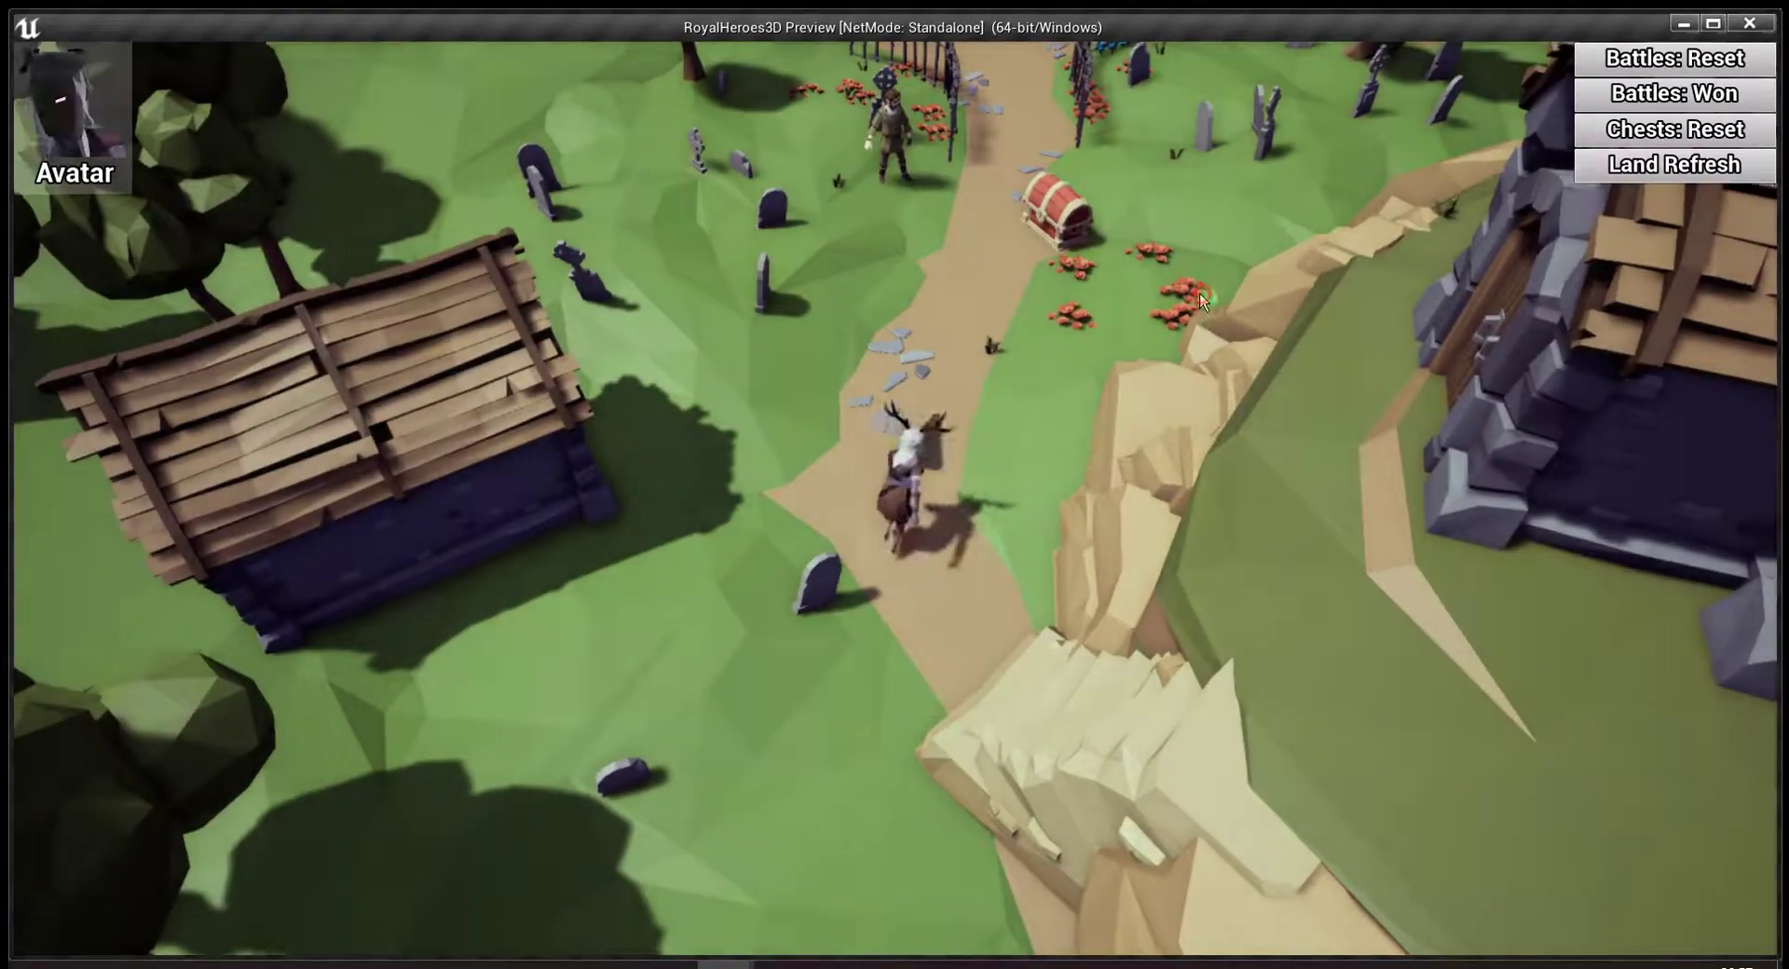
# Launch the standalone preview and walk the hero through the gate into the battle.
pyautogui.click(1202, 296)
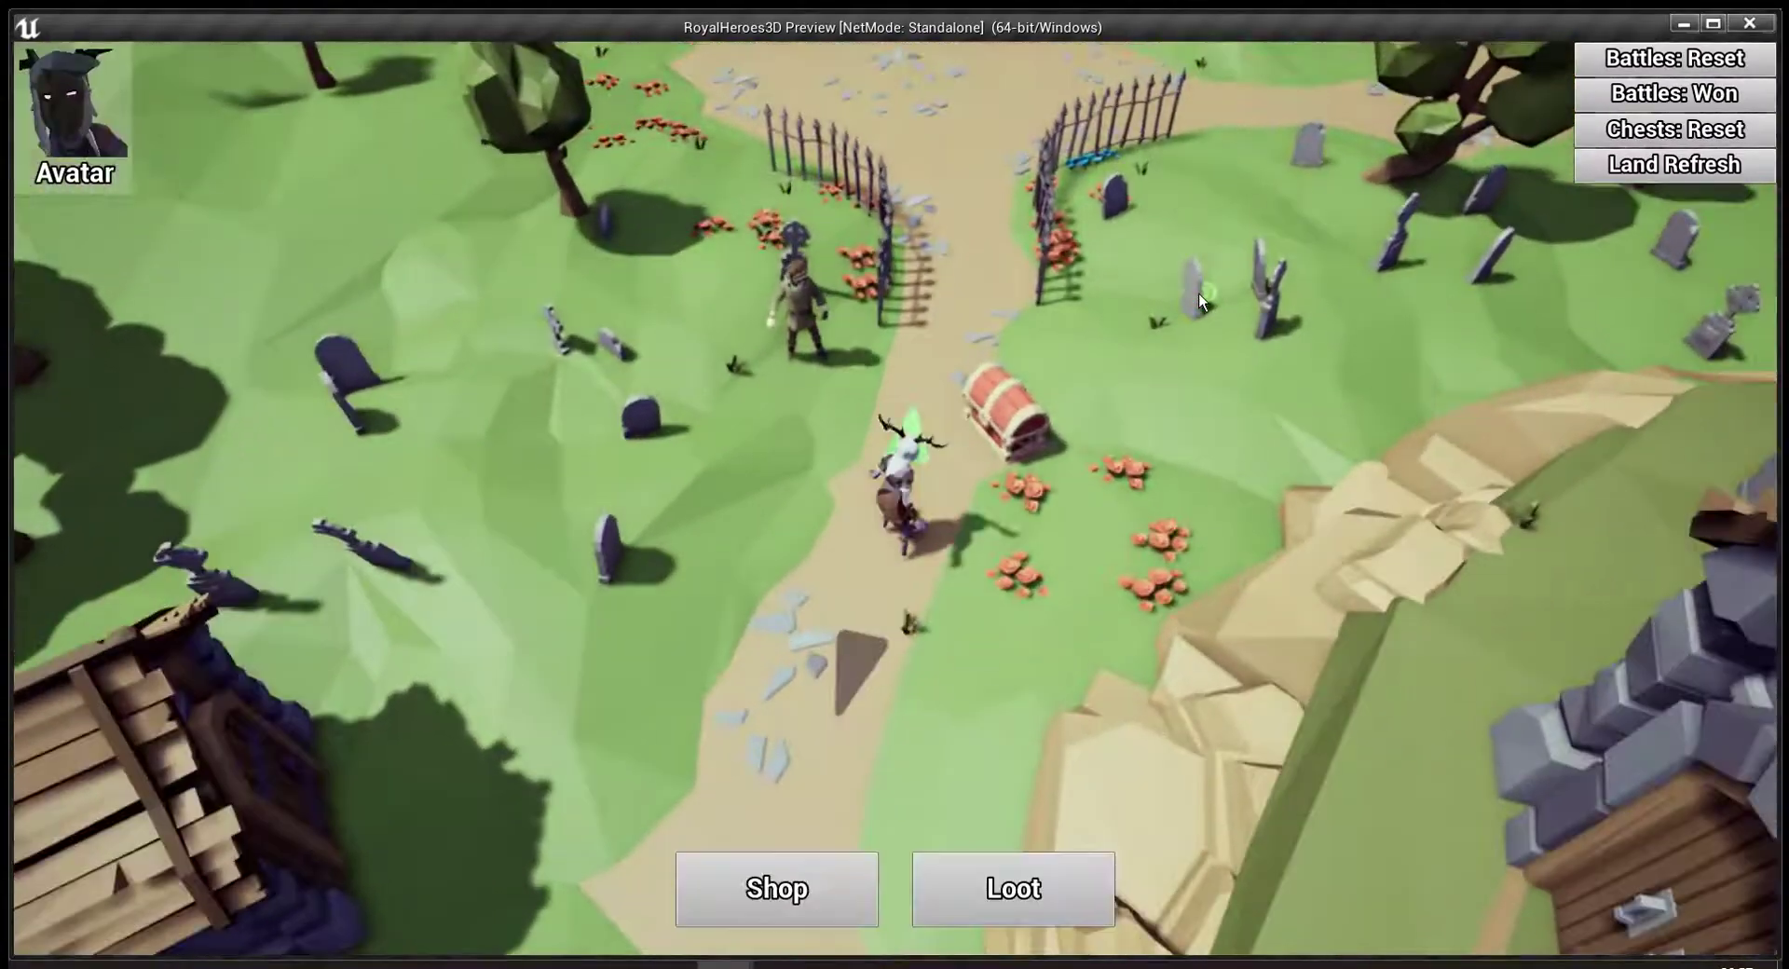
pyautogui.click(1202, 297)
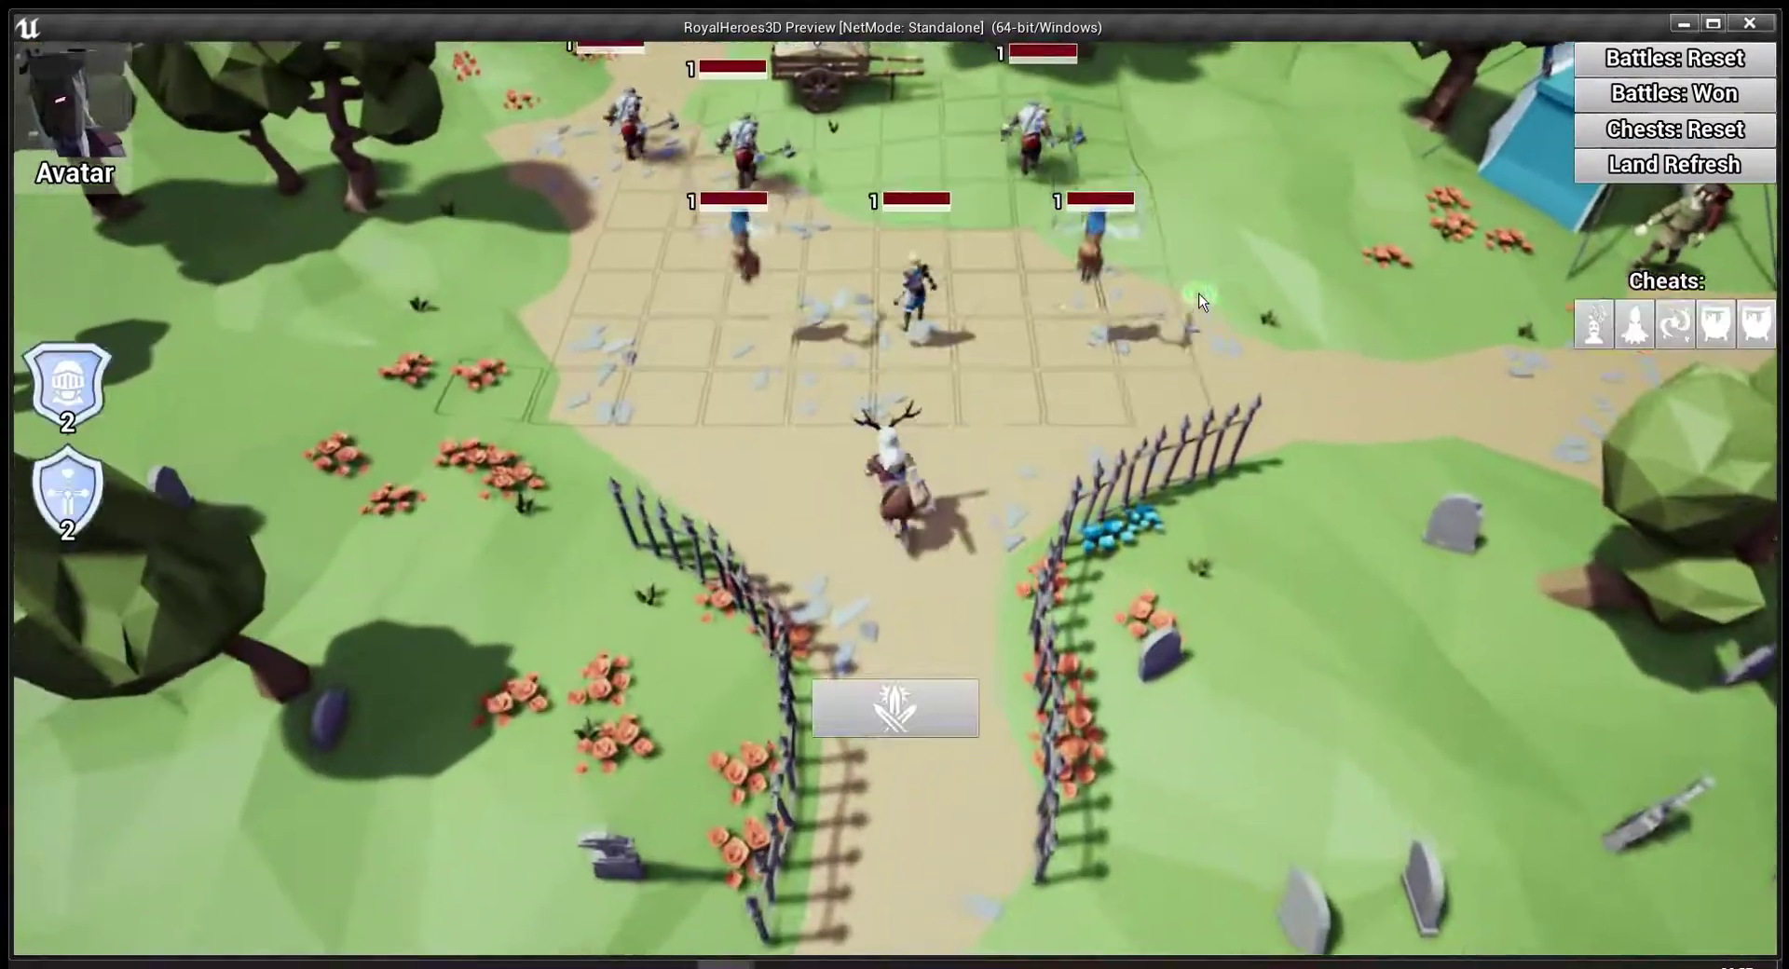
pyautogui.moveTo(67, 392)
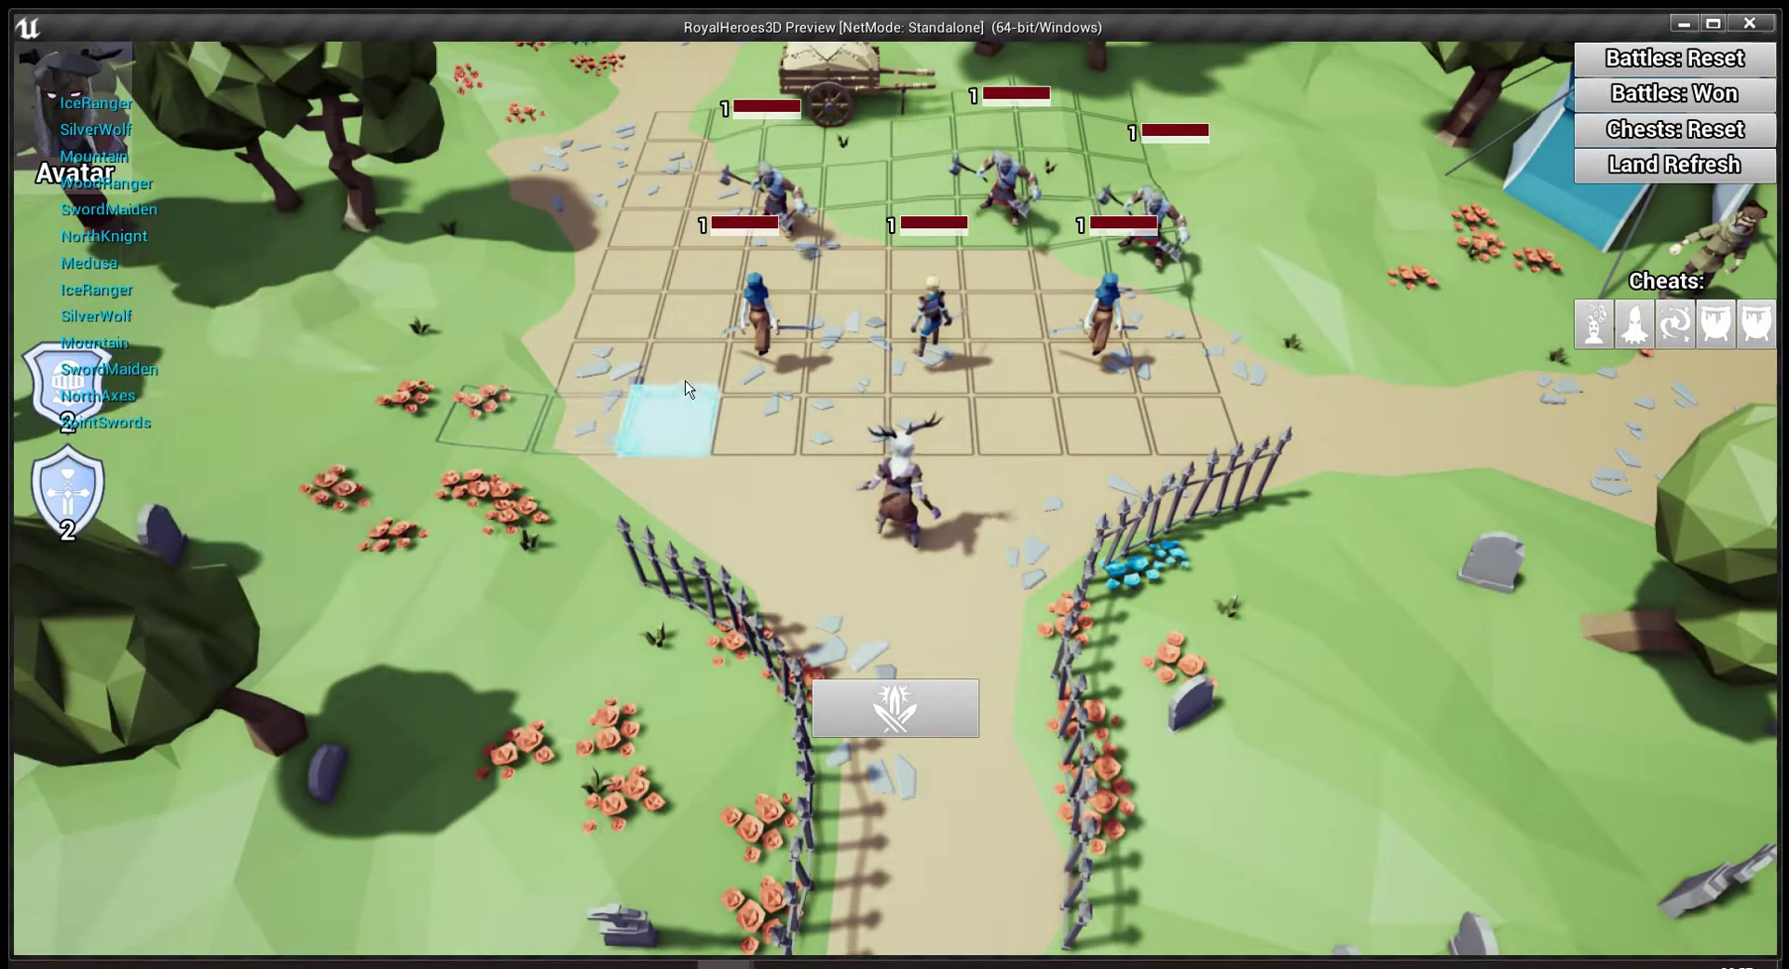
pyautogui.click(438, 449)
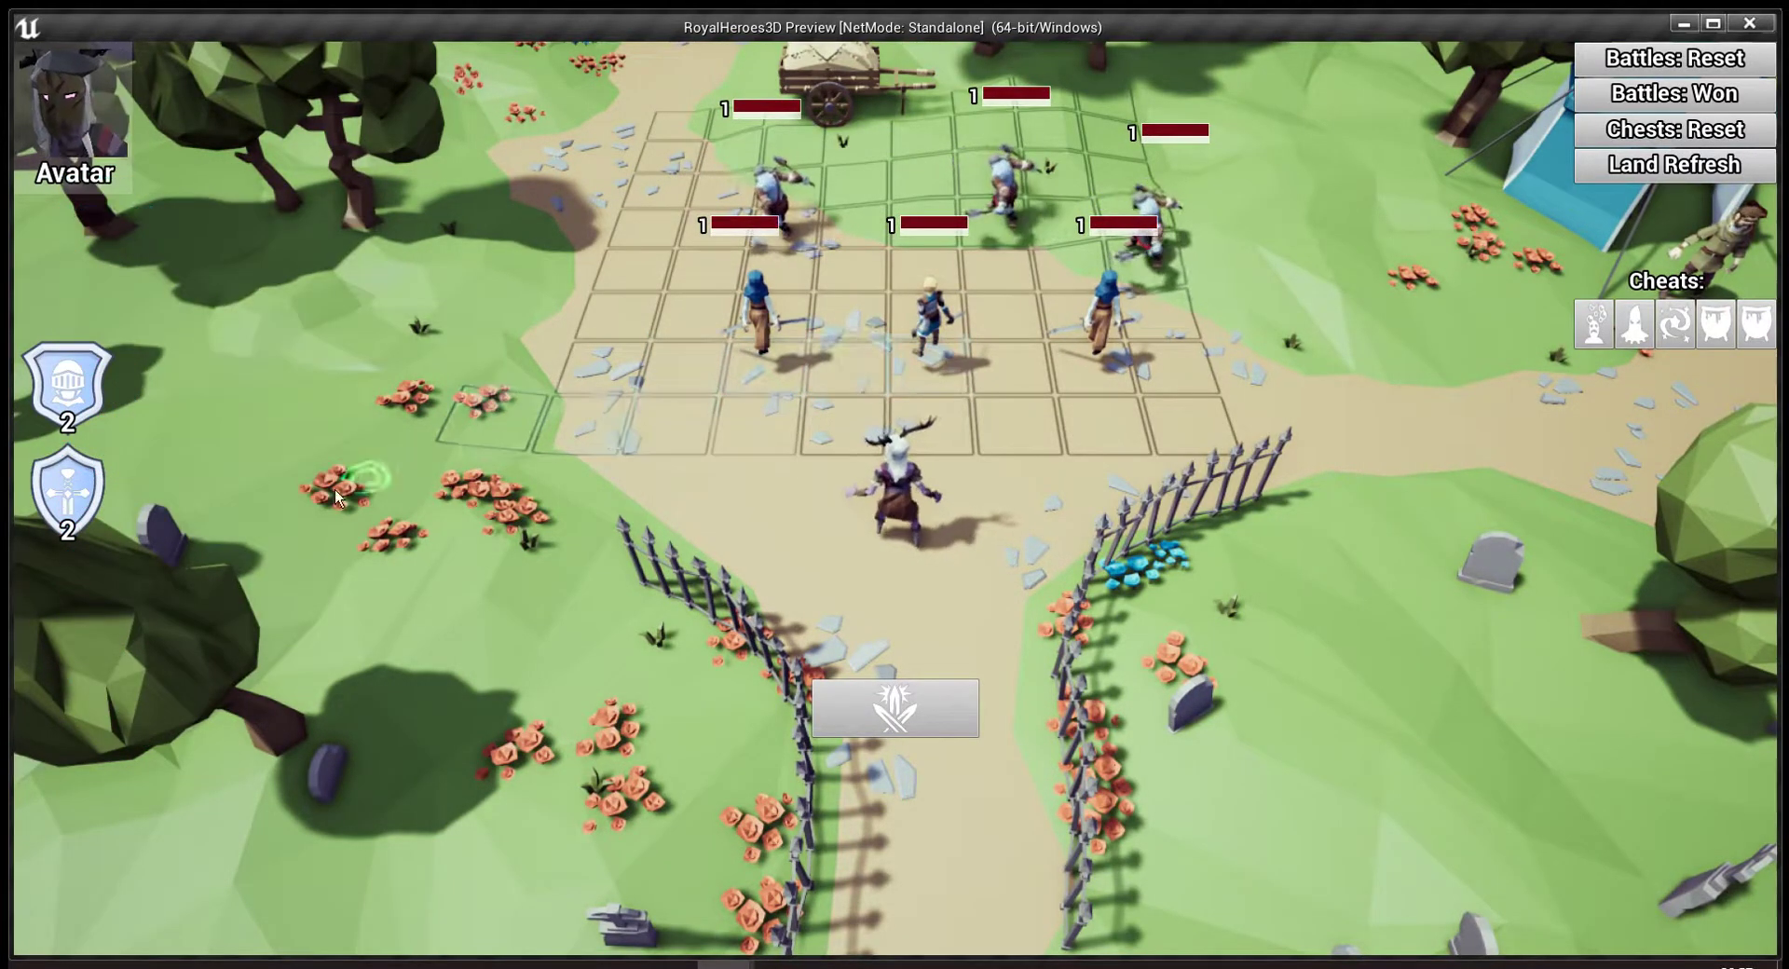
pyautogui.moveTo(65, 410)
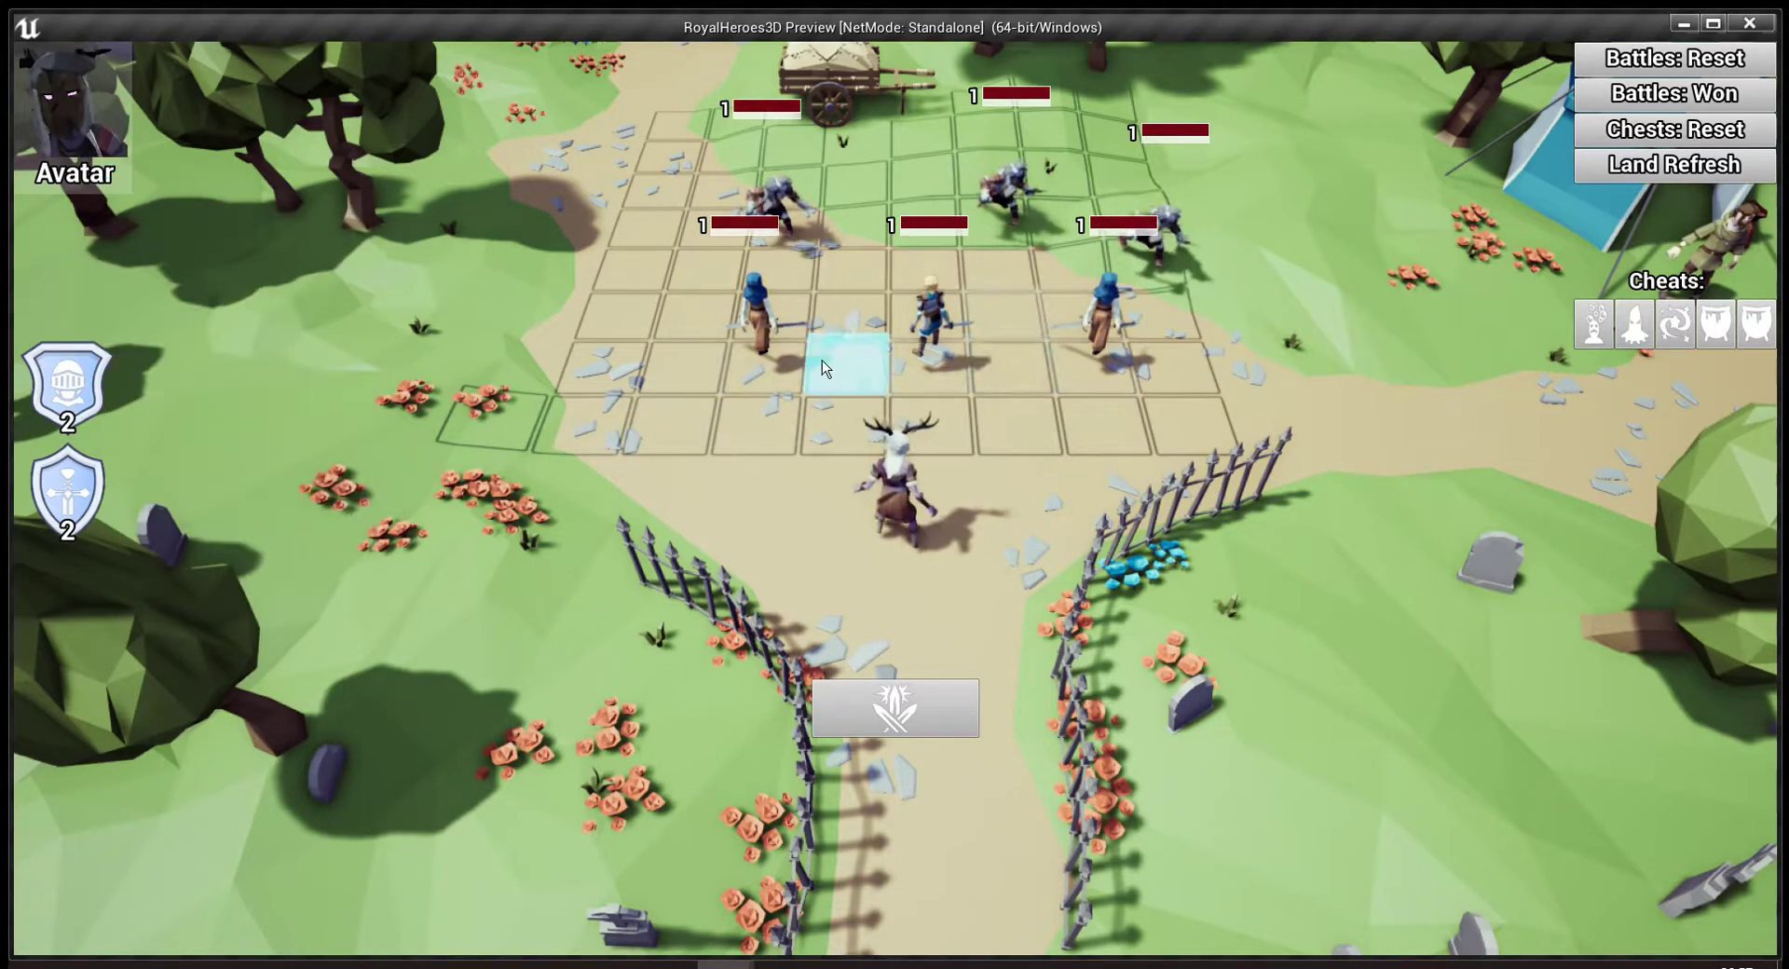
# Move the right blue hero down one cell and check the Warrior max-Health bonus badge.
pyautogui.click(1088, 368)
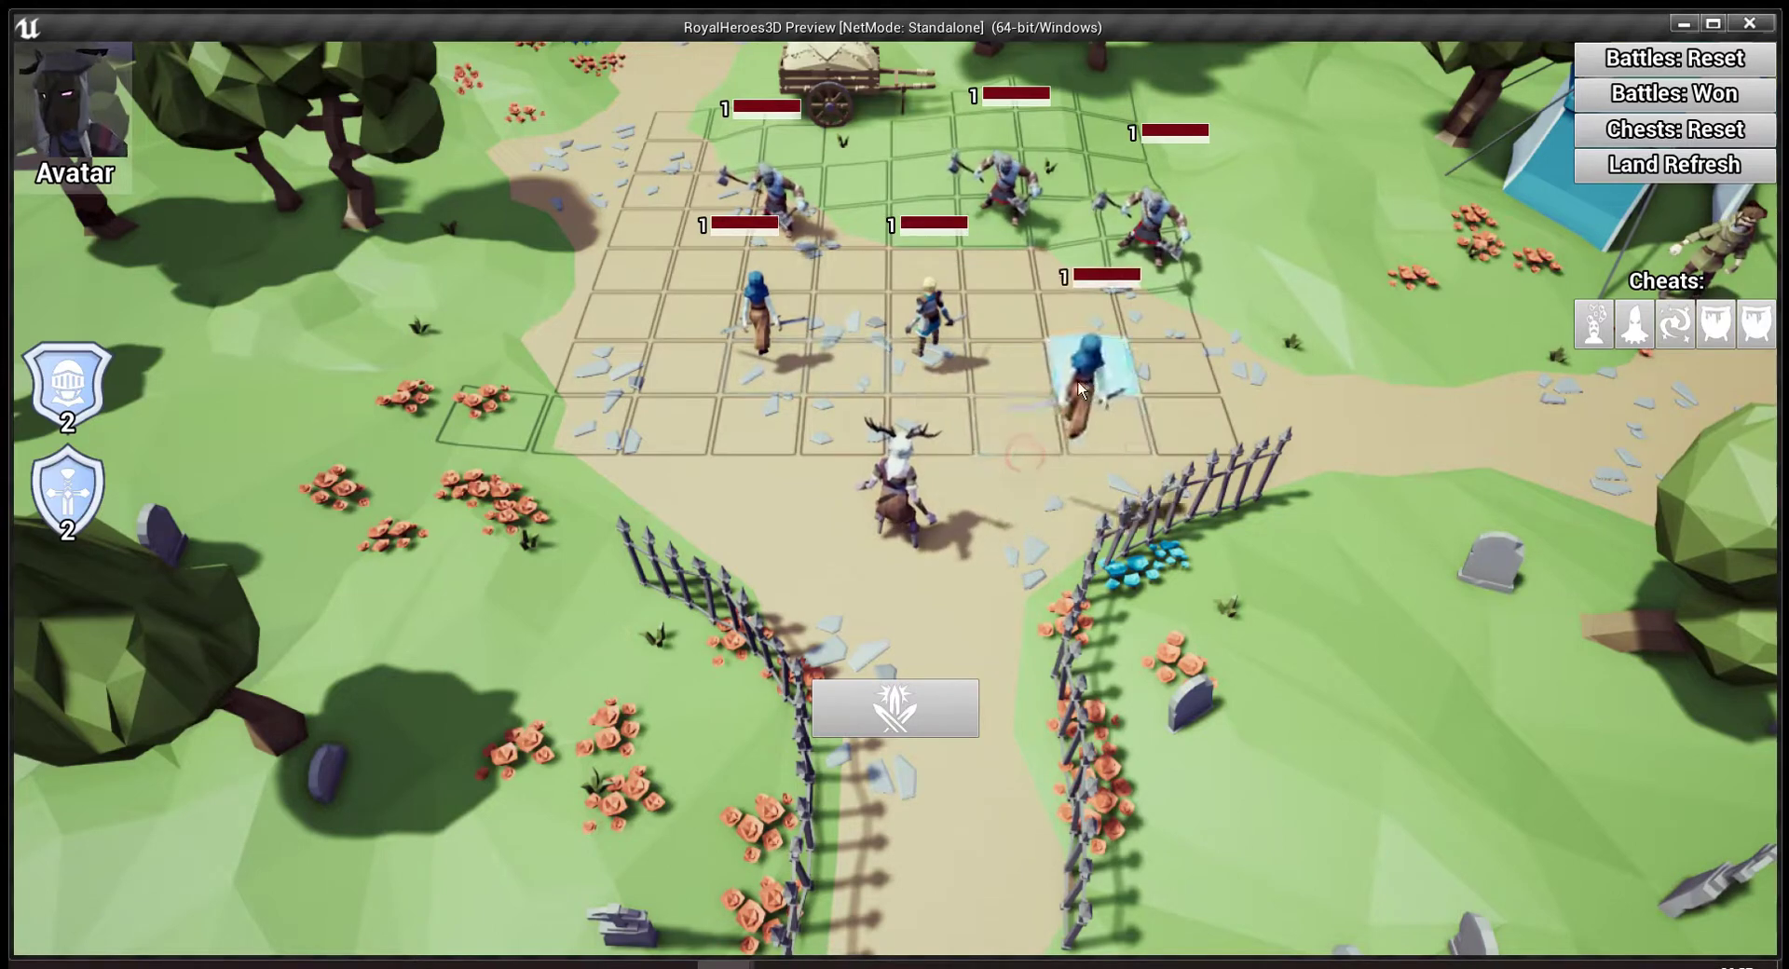
pyautogui.moveTo(80, 506)
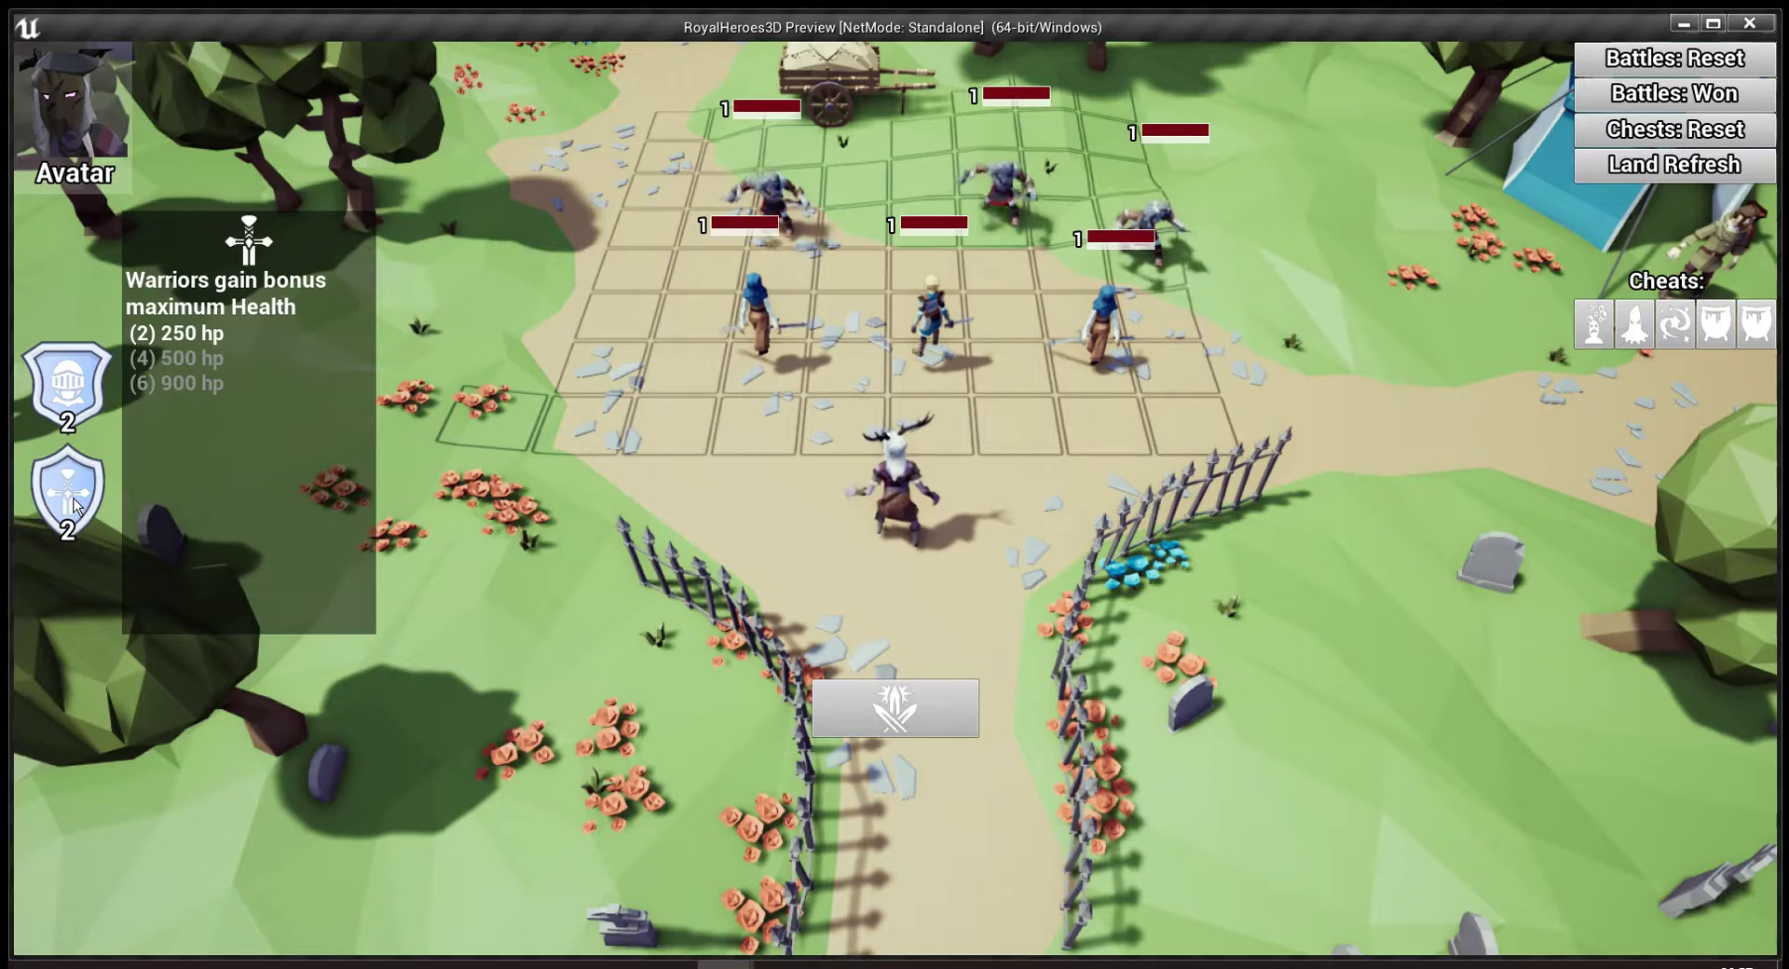
pyautogui.moveTo(87, 403)
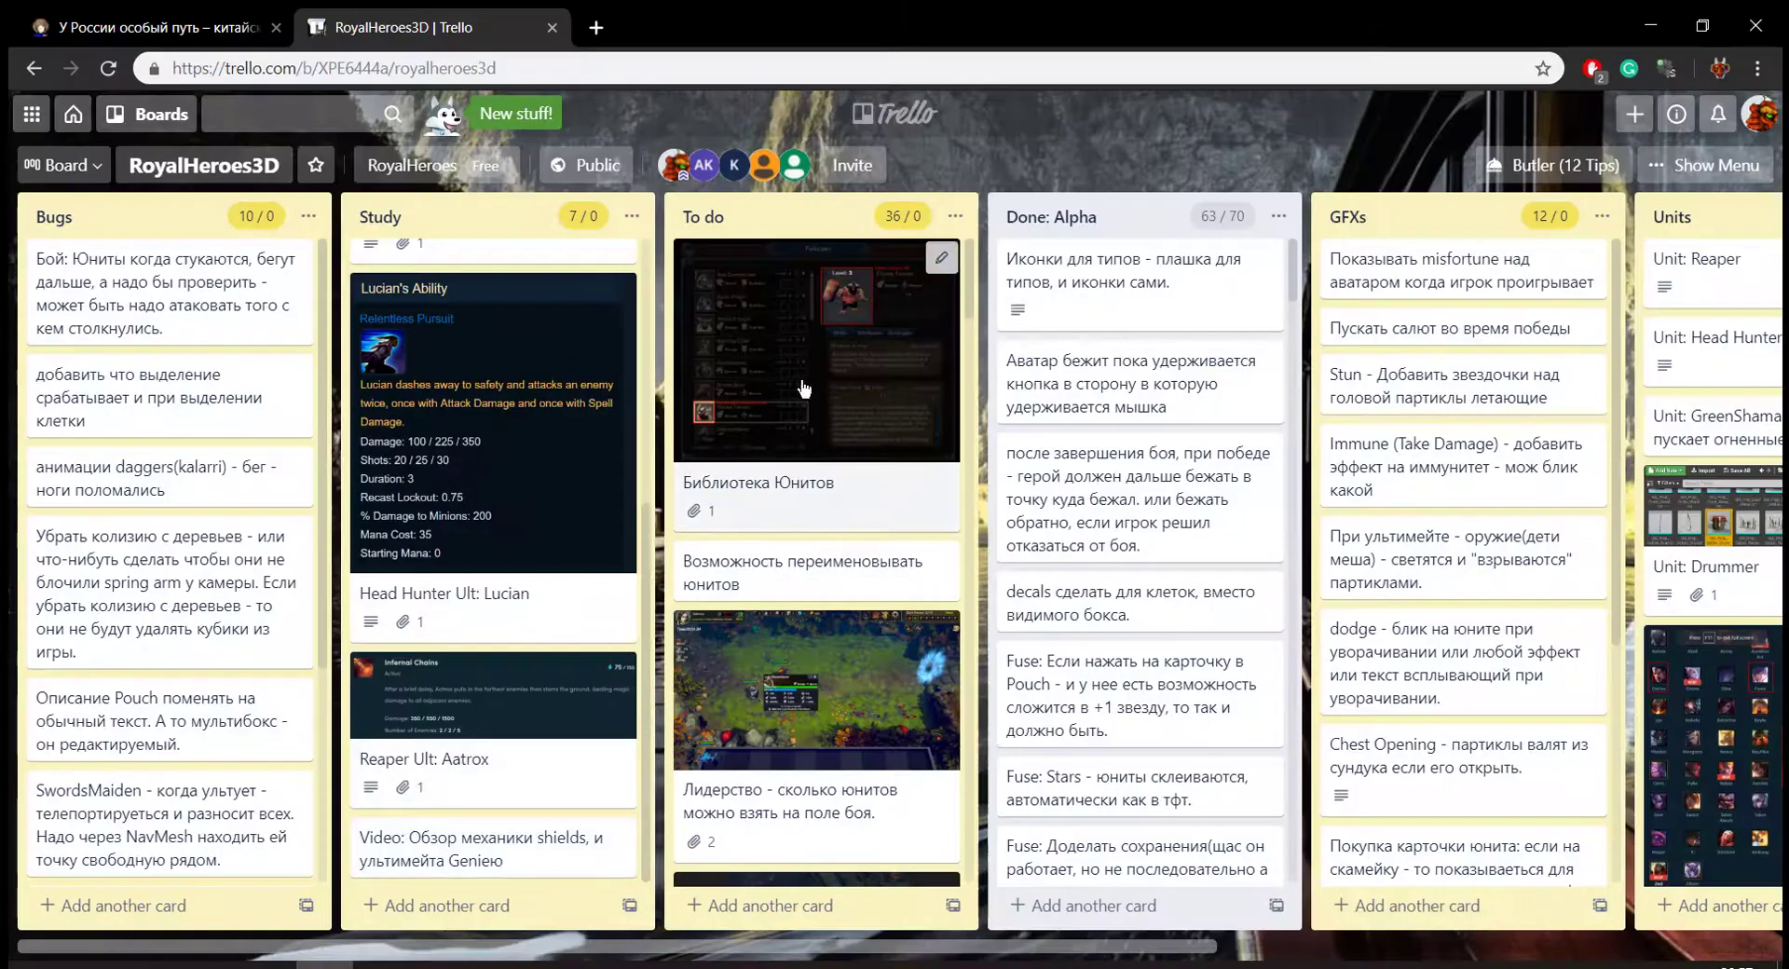
# Open Trello's Battle GUI card and view its two attached set-bonus images full size.
pyautogui.scroll(-5, 810, 675)
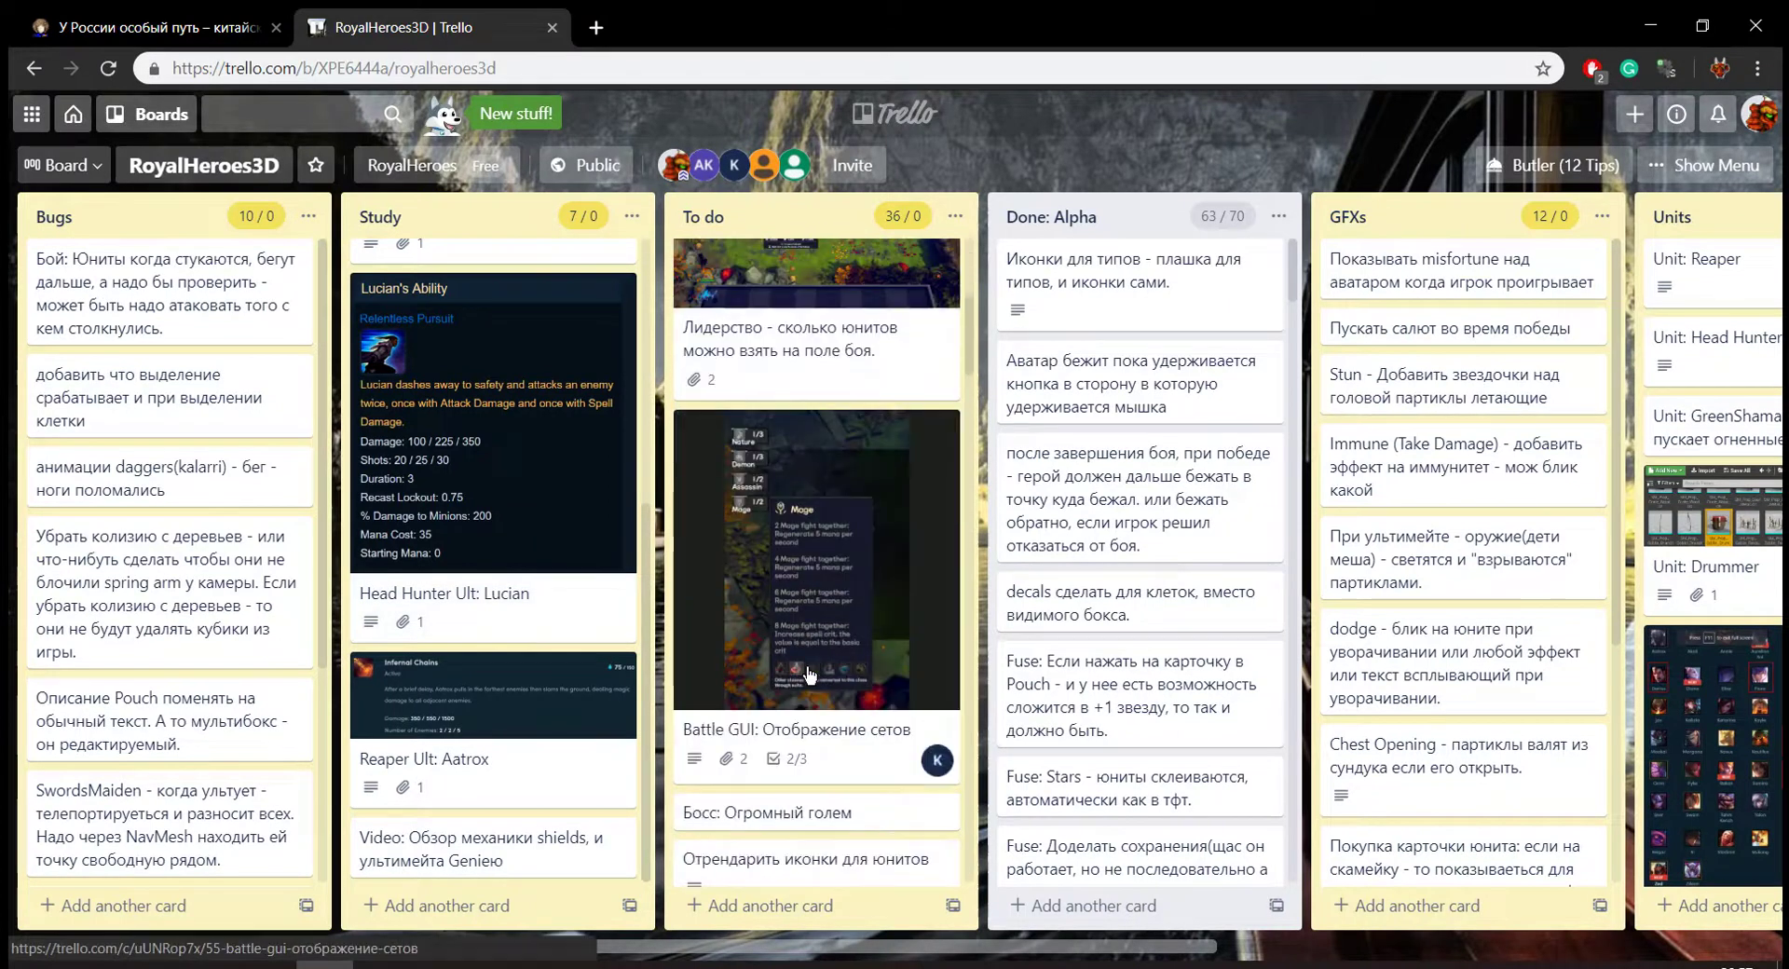
pyautogui.click(814, 563)
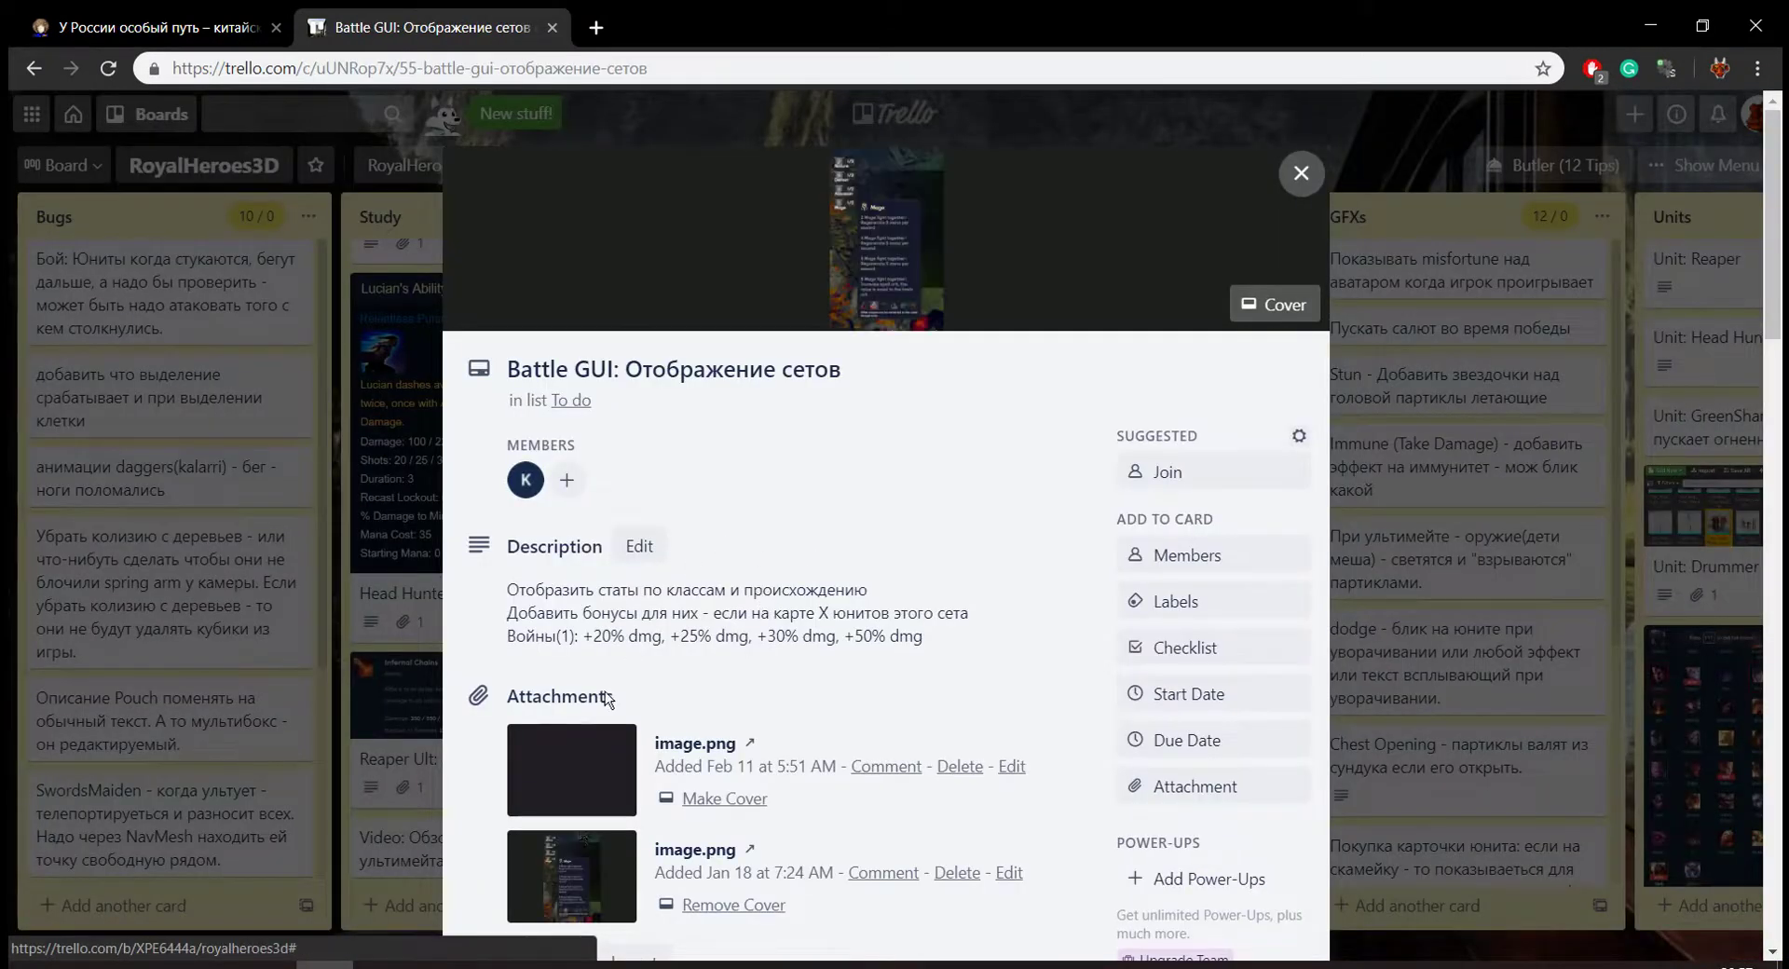
pyautogui.click(599, 779)
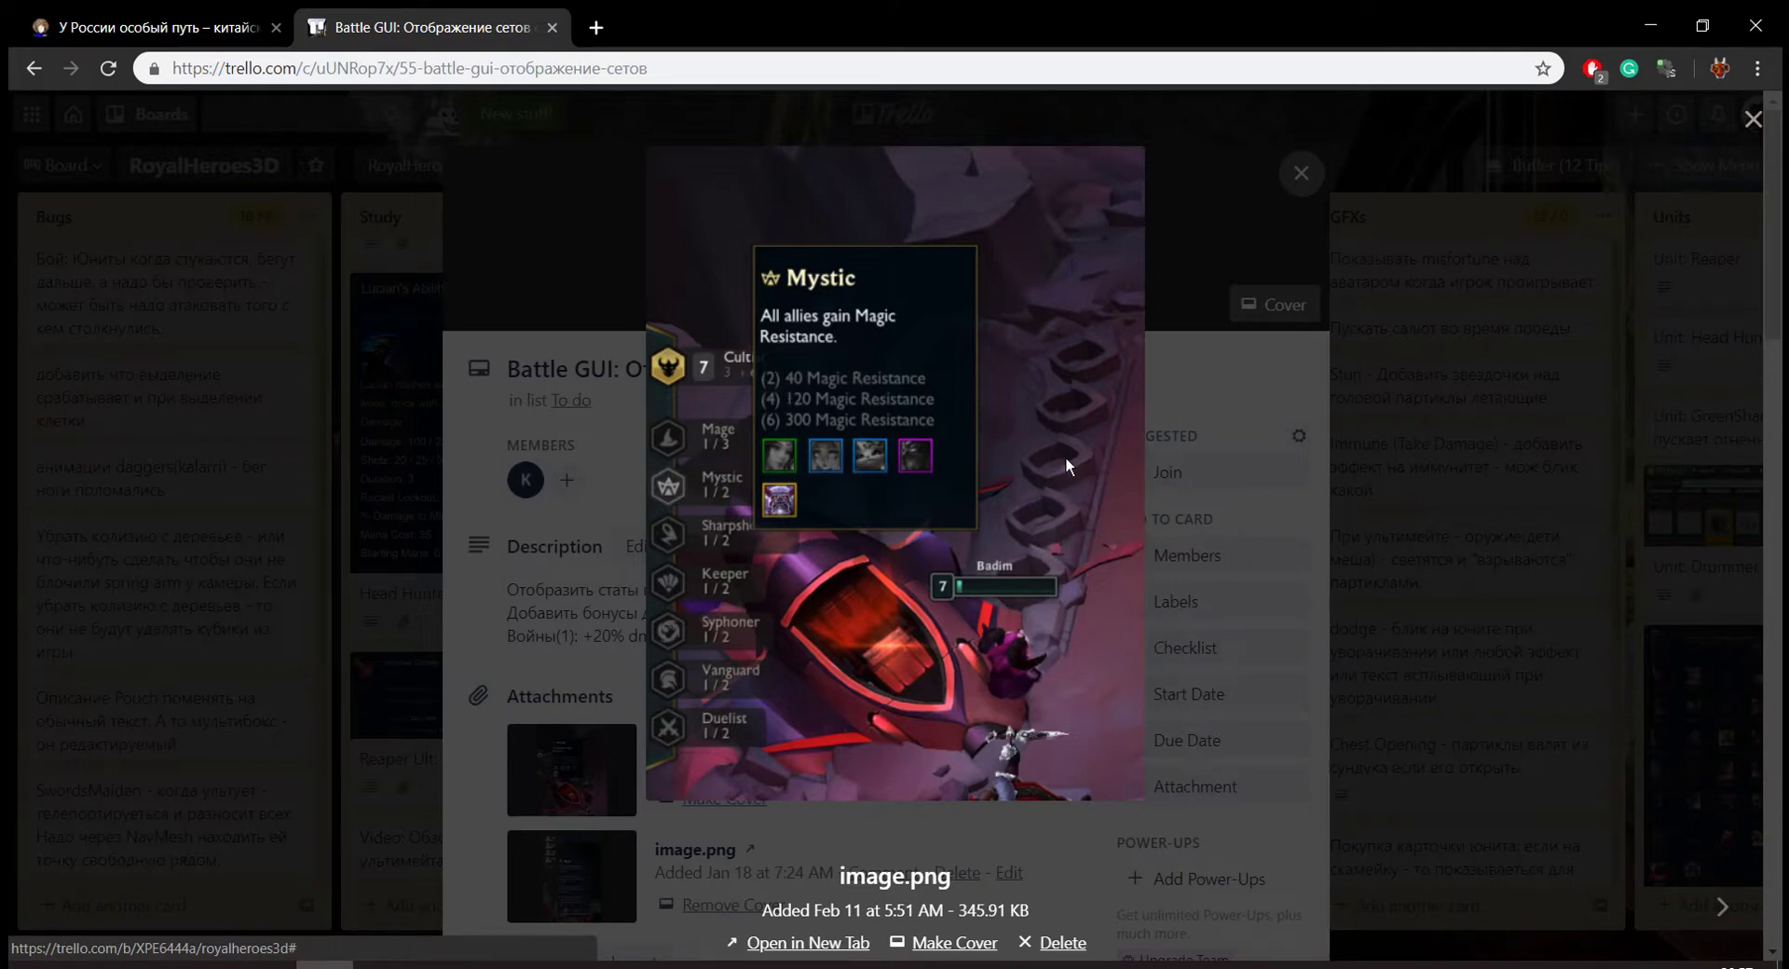
pyautogui.click(1294, 554)
pyautogui.scroll(-1, 583, 766)
pyautogui.click(583, 764)
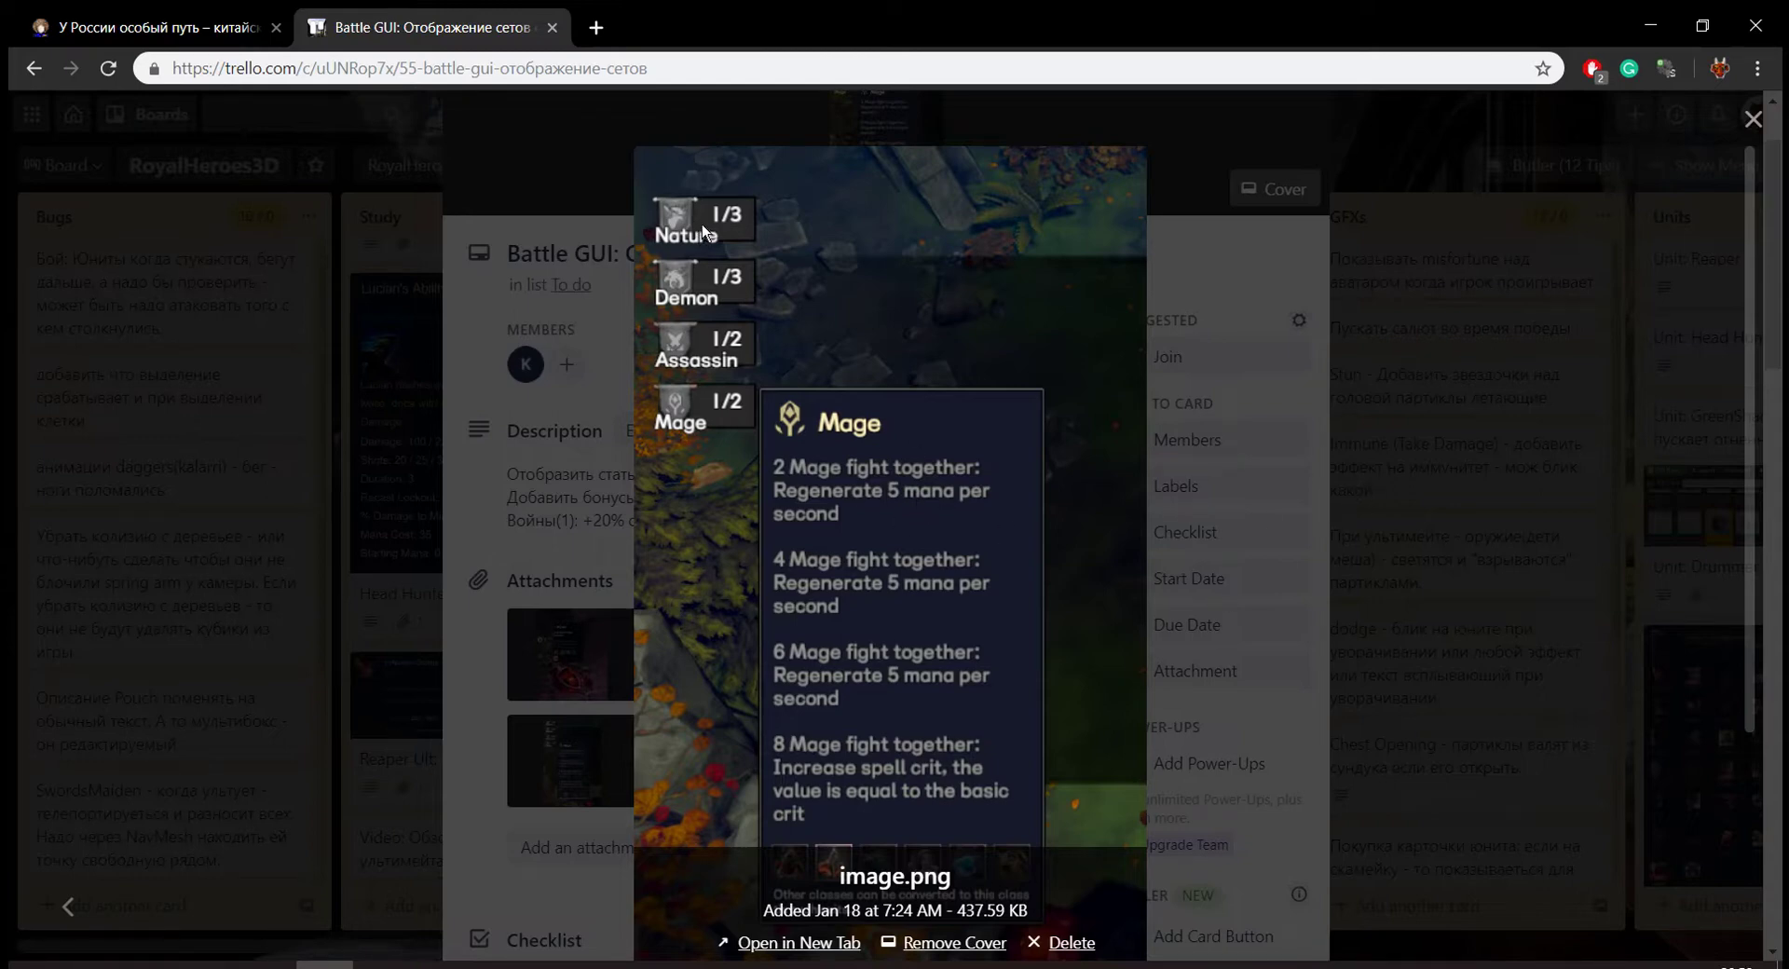
# Return past the game preview and Trello to the Unreal editor's Map_Land level view.
pyautogui.moveTo(736, 966)
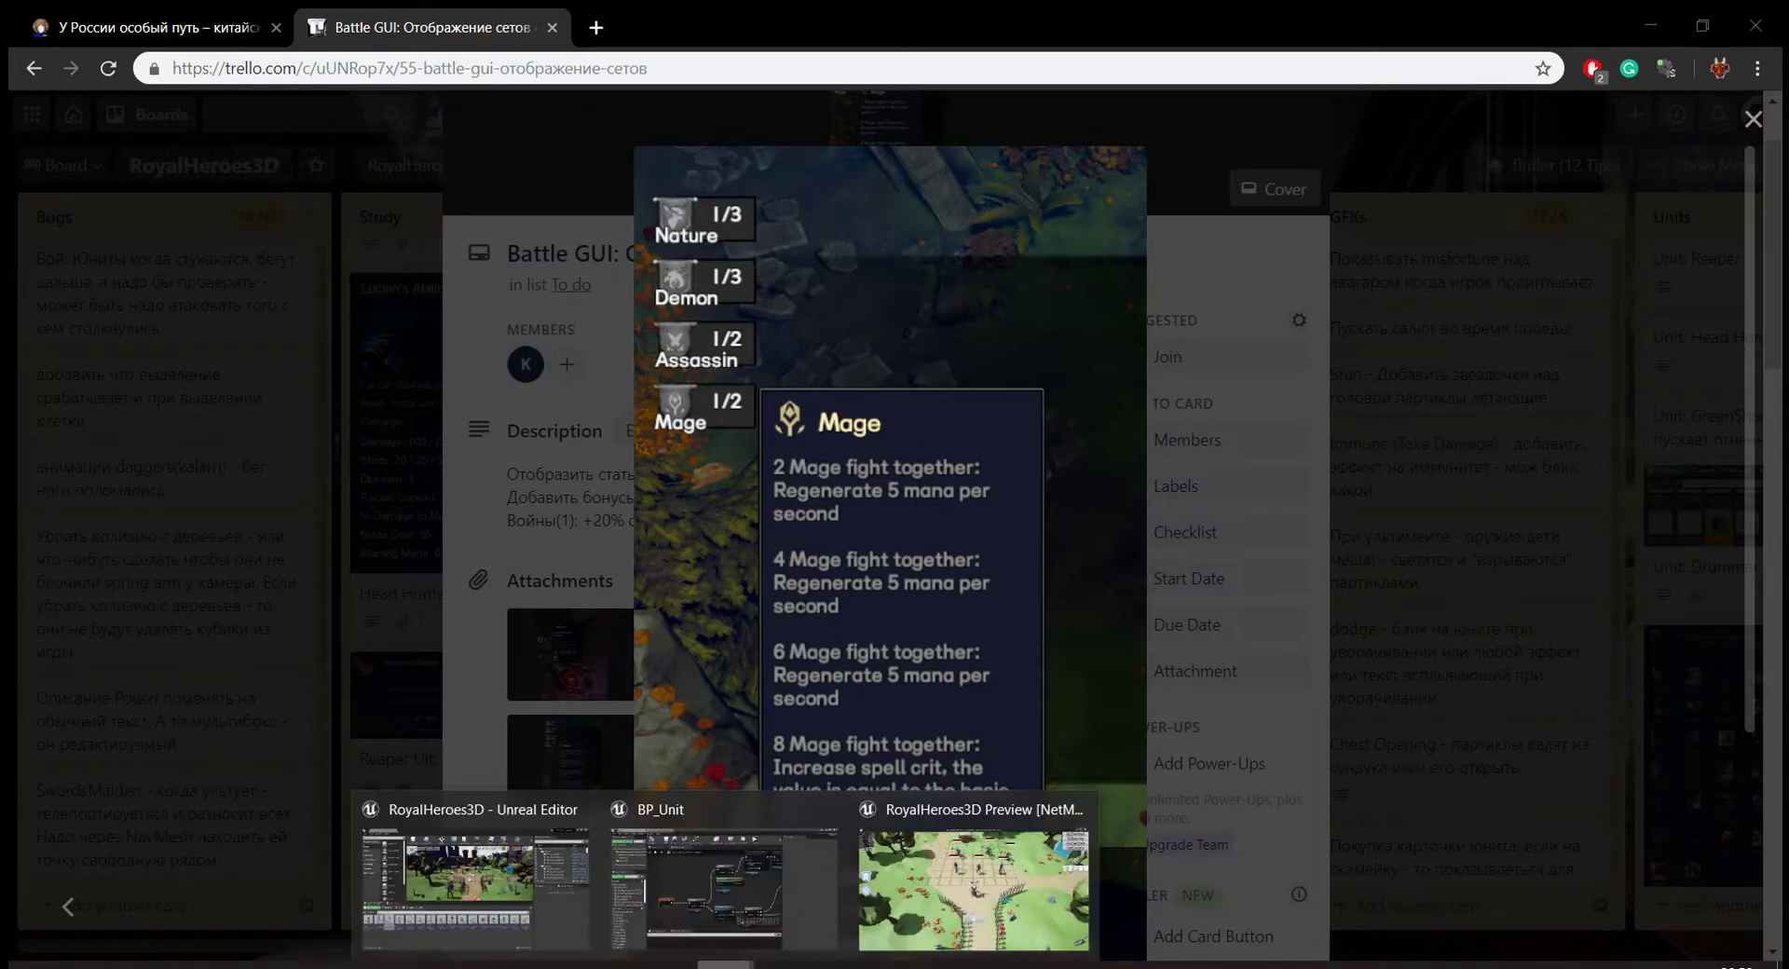
pyautogui.click(976, 884)
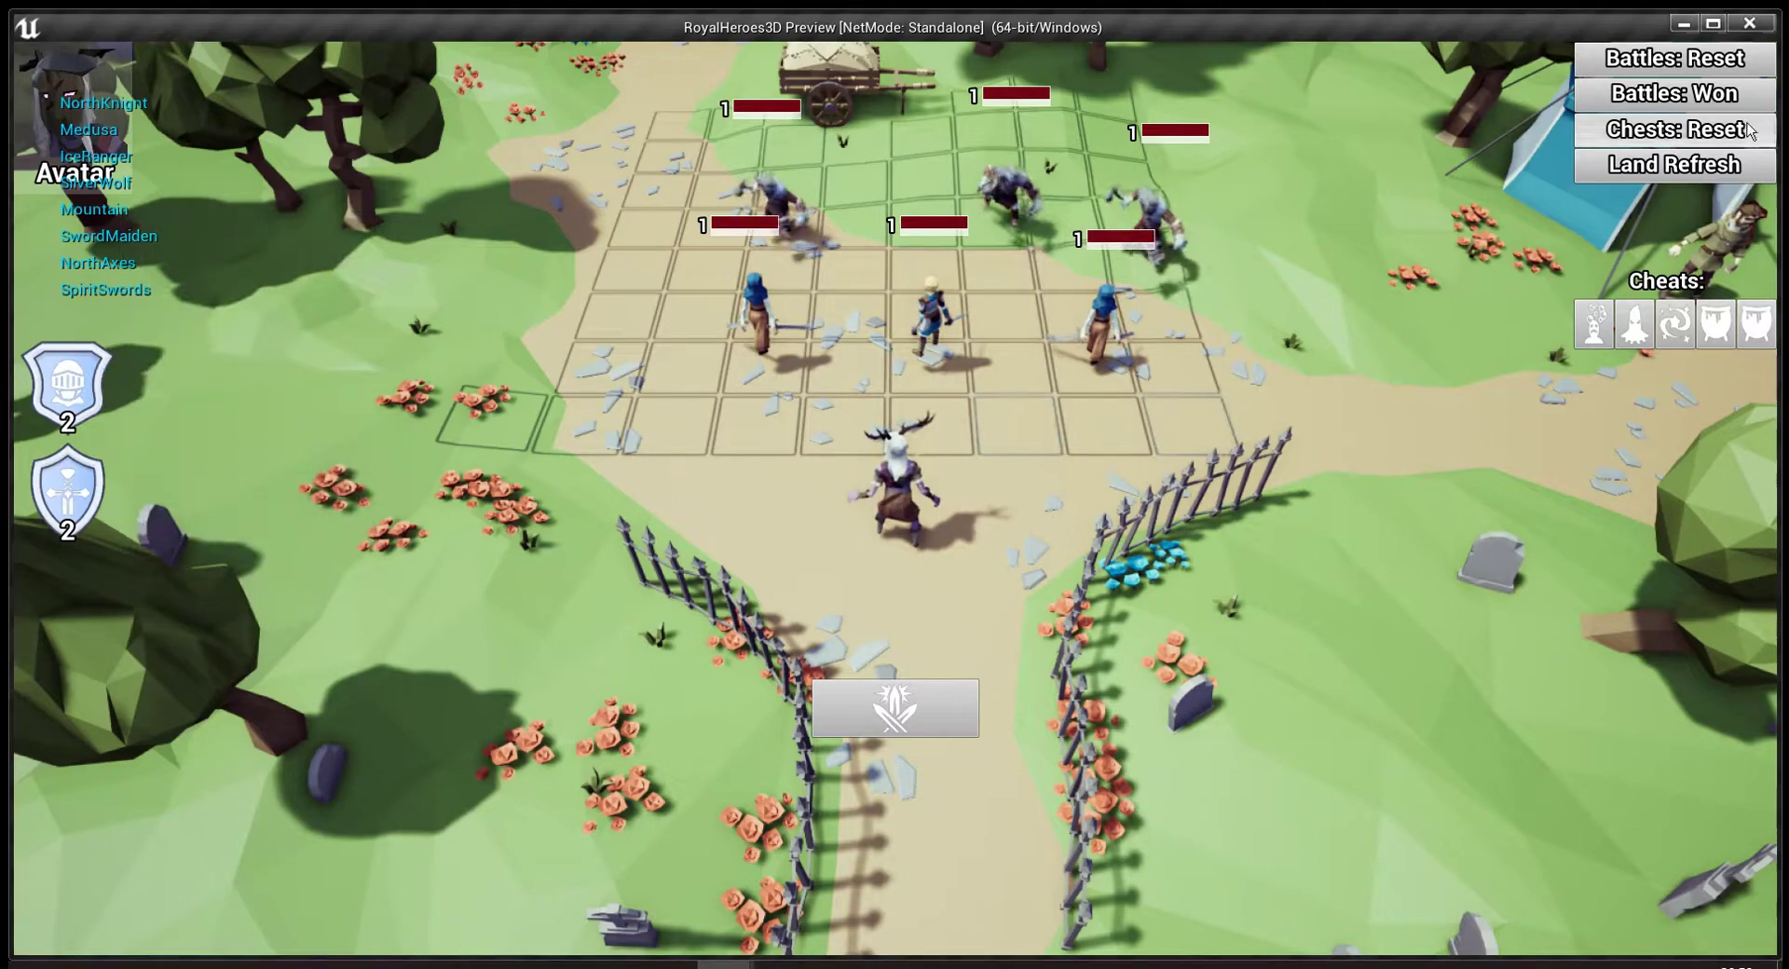
pyautogui.hotkey('alt', 'Tab')
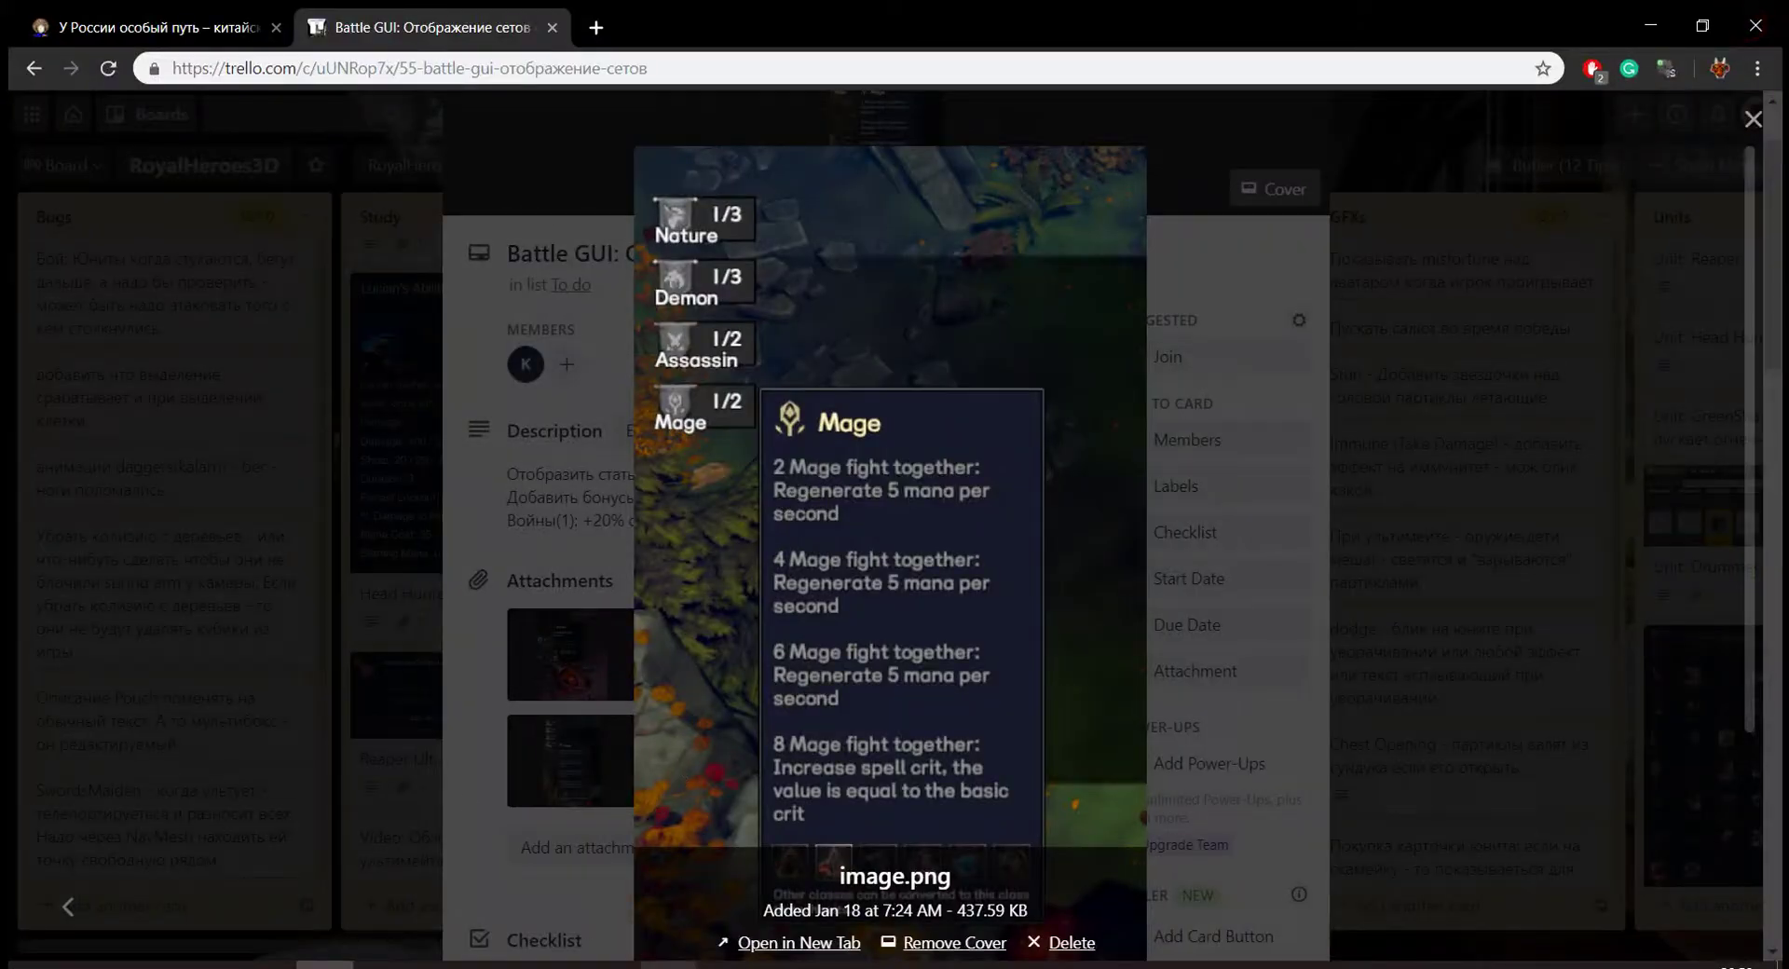
pyautogui.moveTo(697, 966)
pyautogui.click(848, 885)
pyautogui.click(1690, 18)
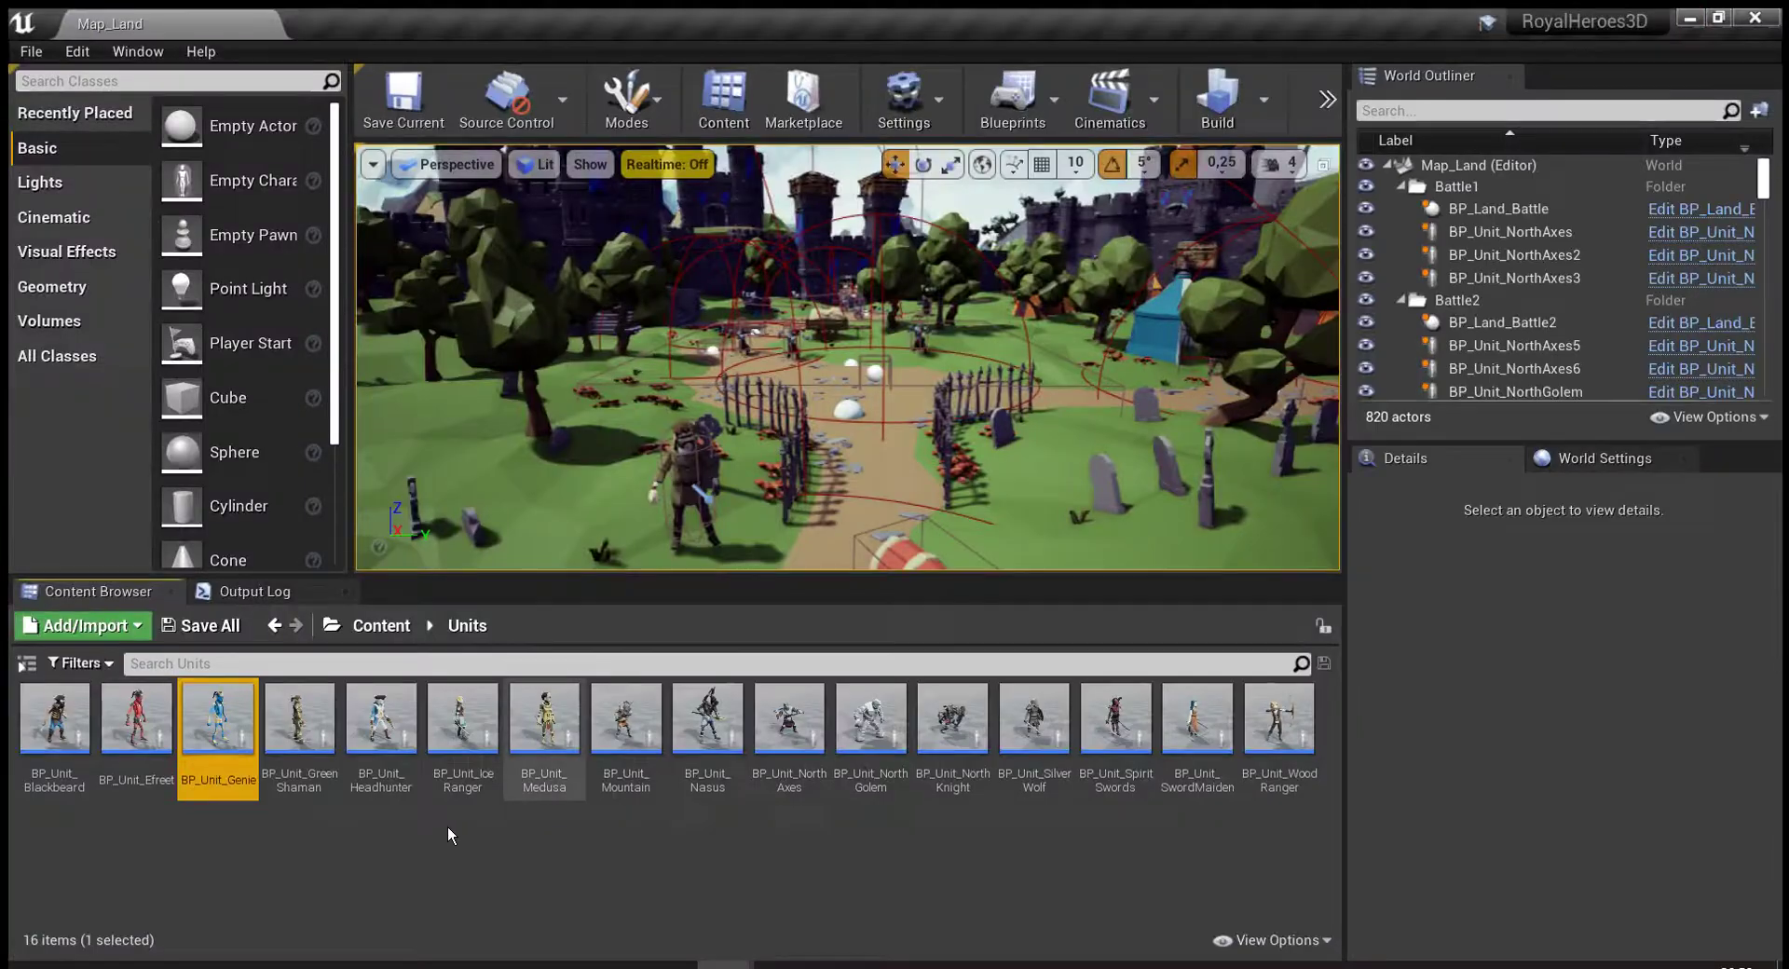
# Open the DT_Lib_Types data table from the main Content folder.
pyautogui.click(381, 625)
pyautogui.scroll(-5, 606, 832)
pyautogui.scroll(2, 606, 832)
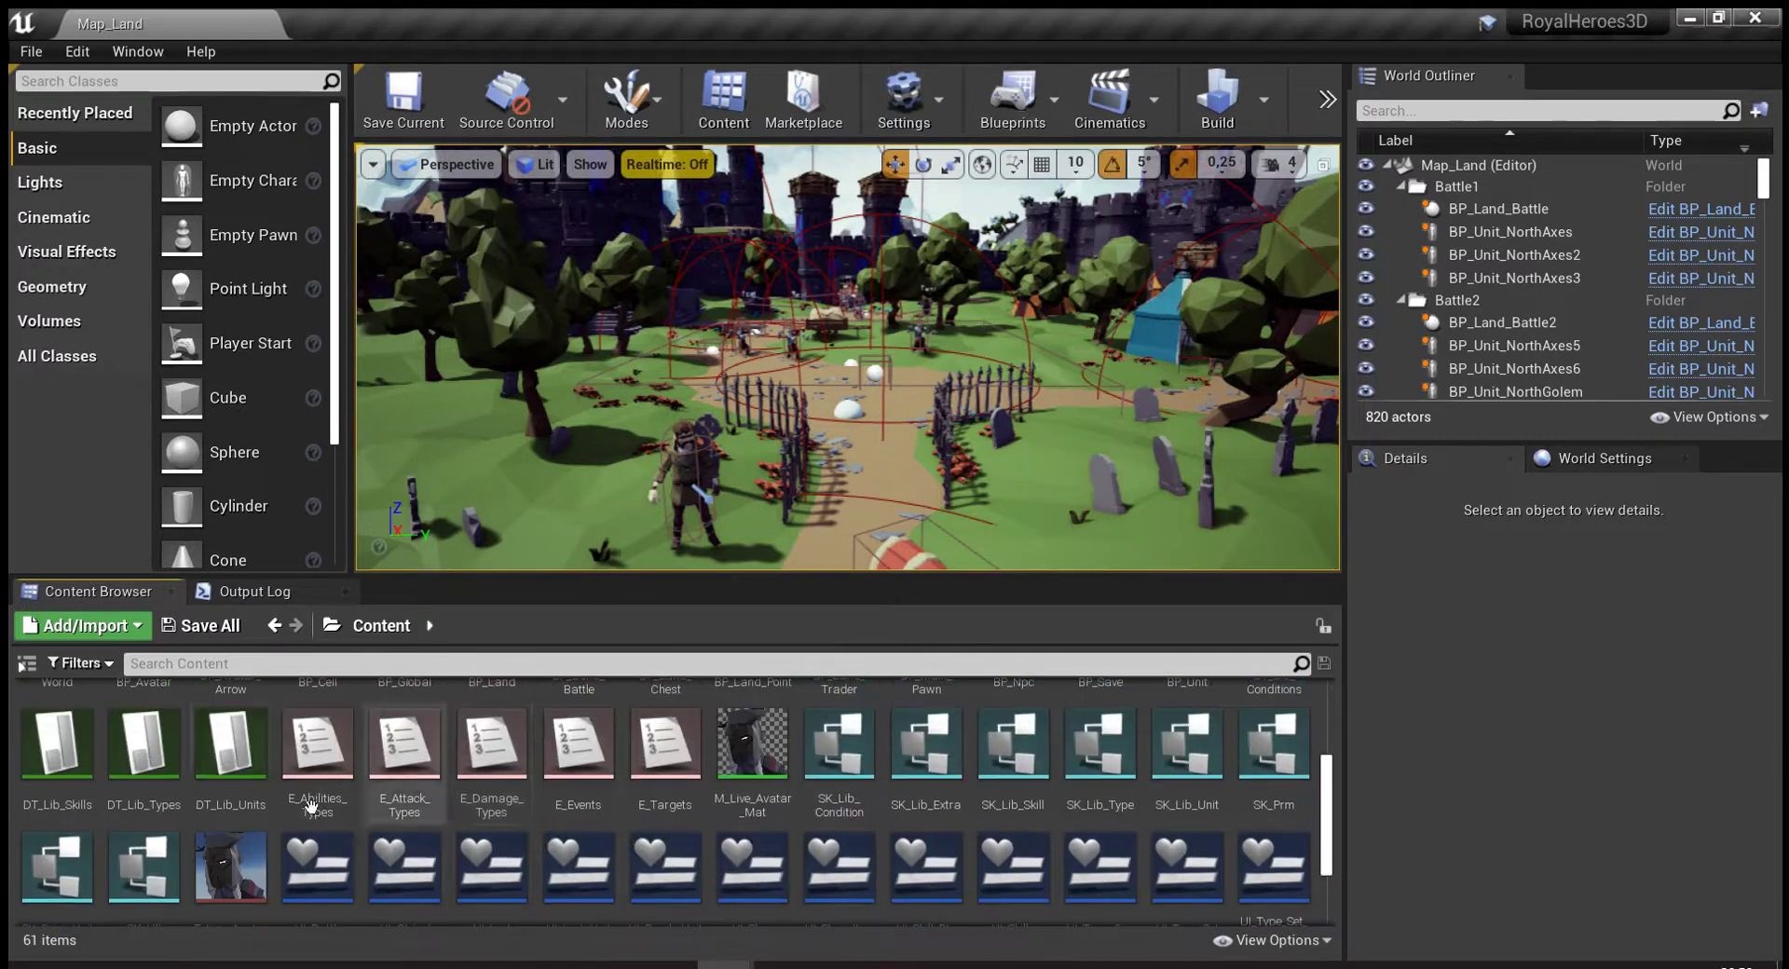
pyautogui.doubleClick(145, 753)
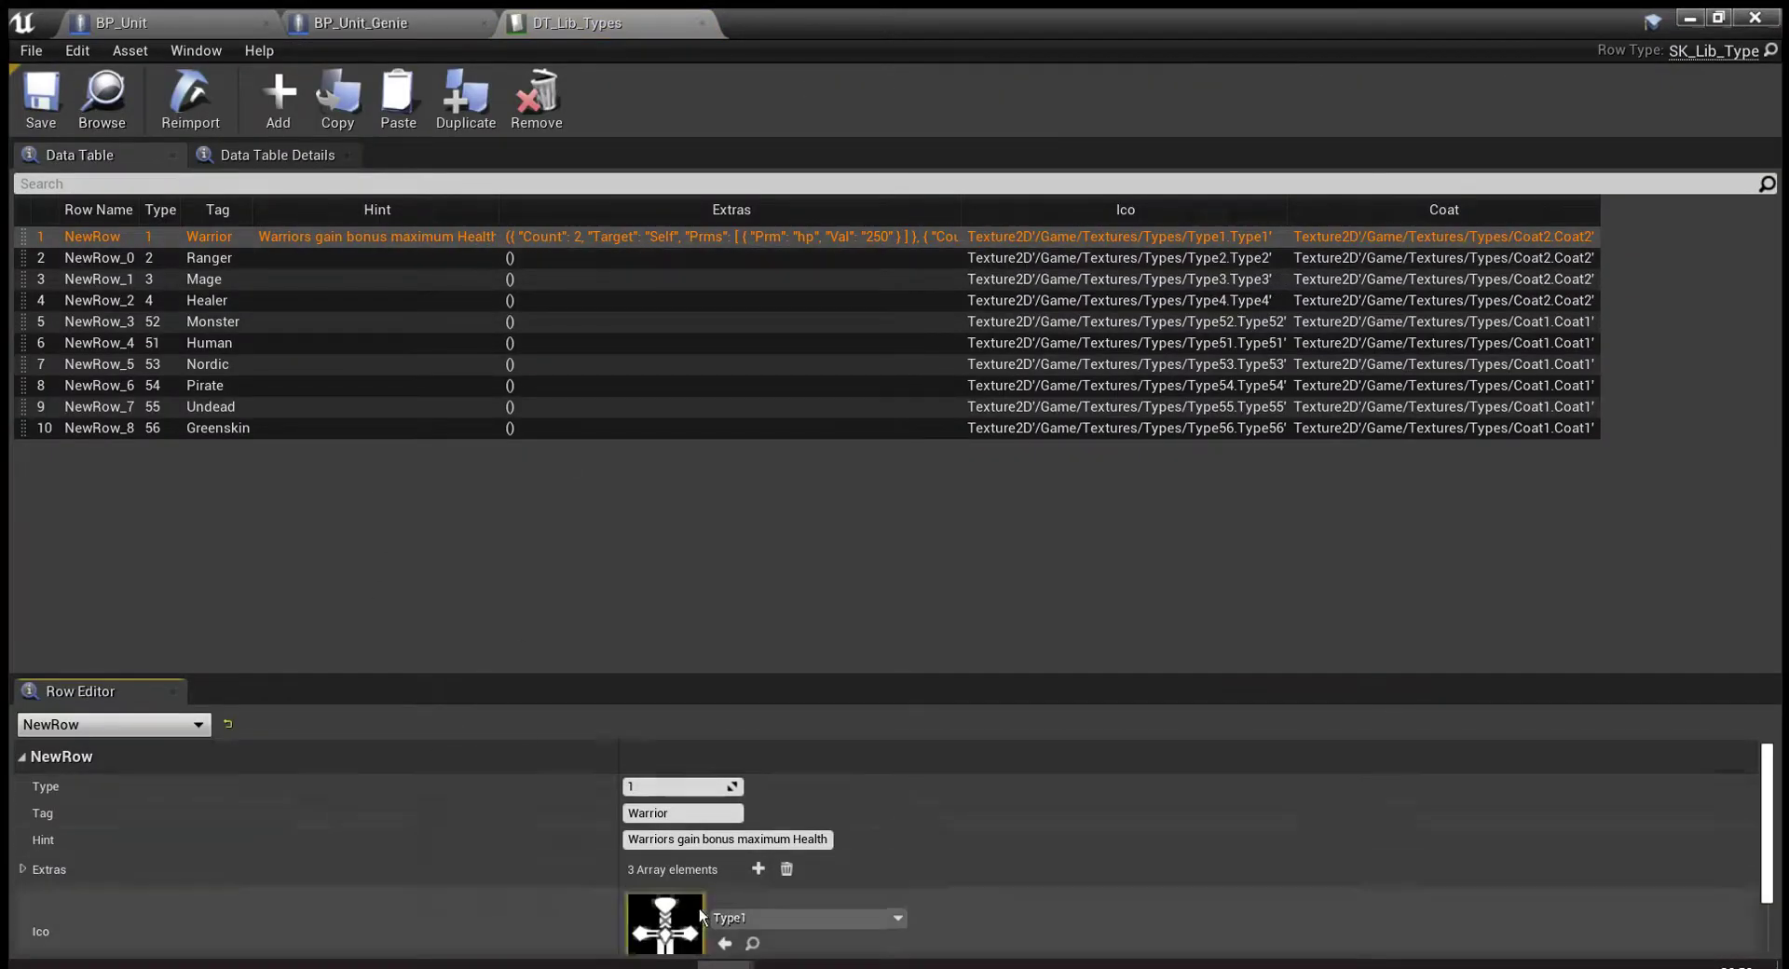
pyautogui.scroll(-3, 147, 854)
pyautogui.scroll(3, 383, 820)
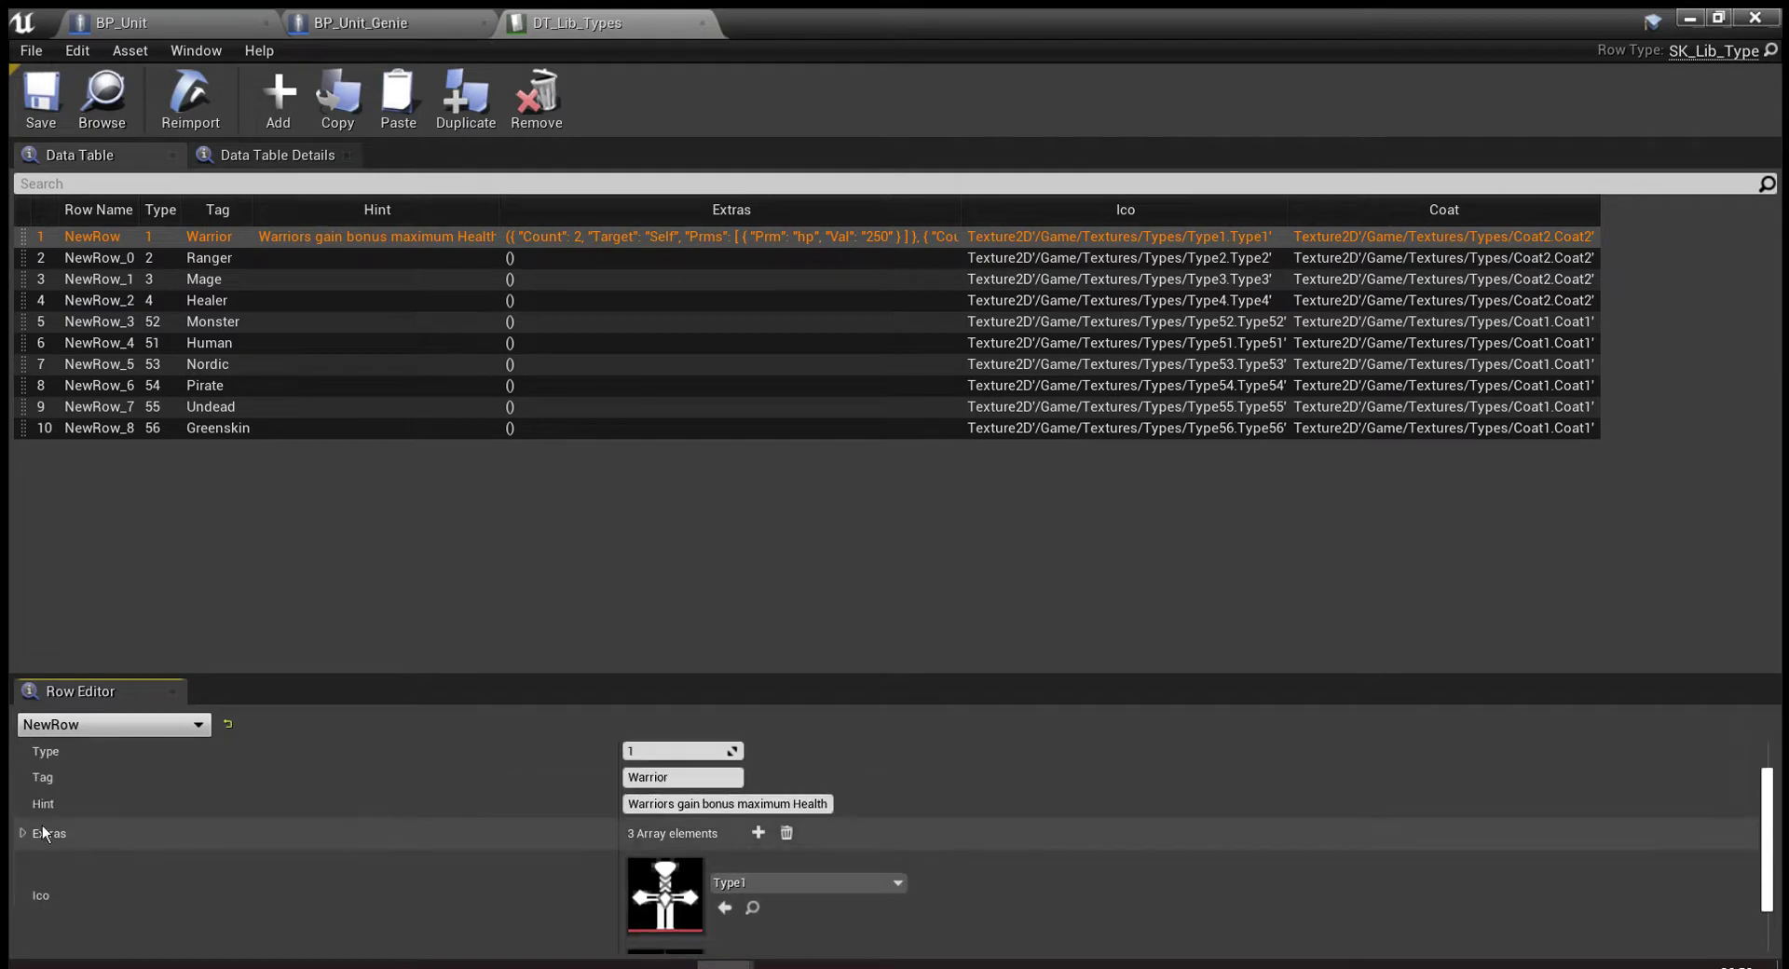
# Expand the Warrior row's Extras and Prms element 0 to see the hp bonus of 250.
pyautogui.click(24, 833)
pyautogui.click(34, 919)
pyautogui.click(35, 891)
pyautogui.click(35, 863)
pyautogui.scroll(-1, 93, 871)
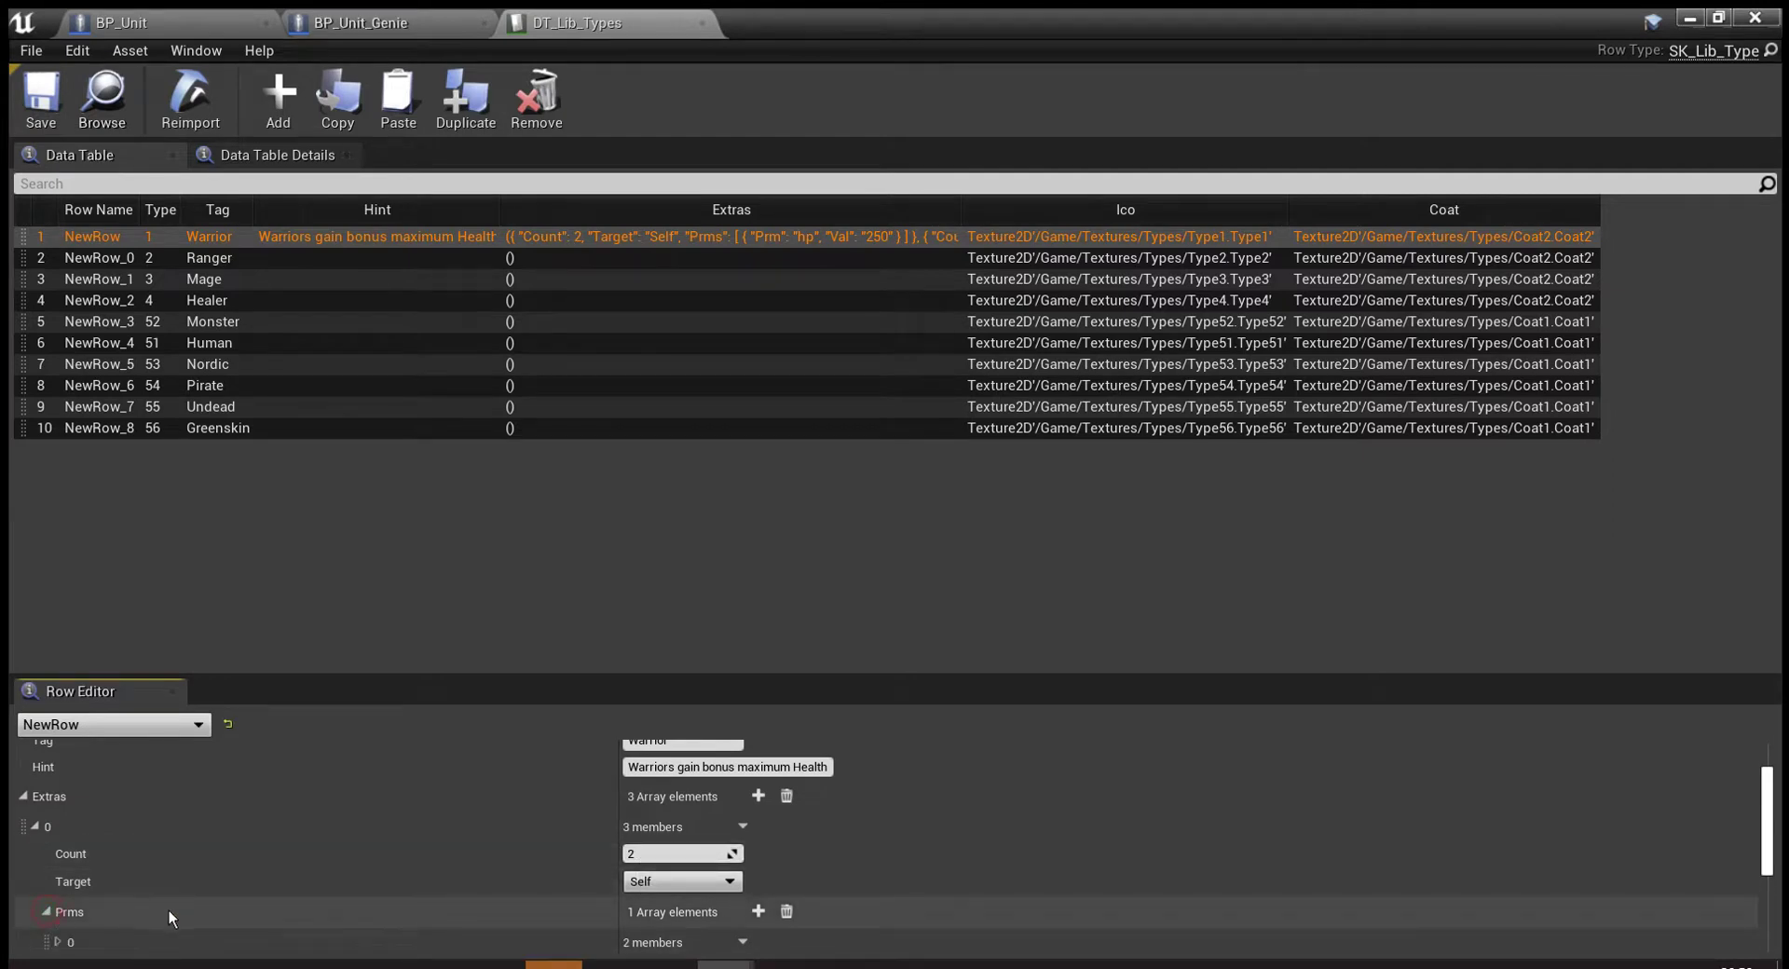
pyautogui.scroll(-2, 409, 861)
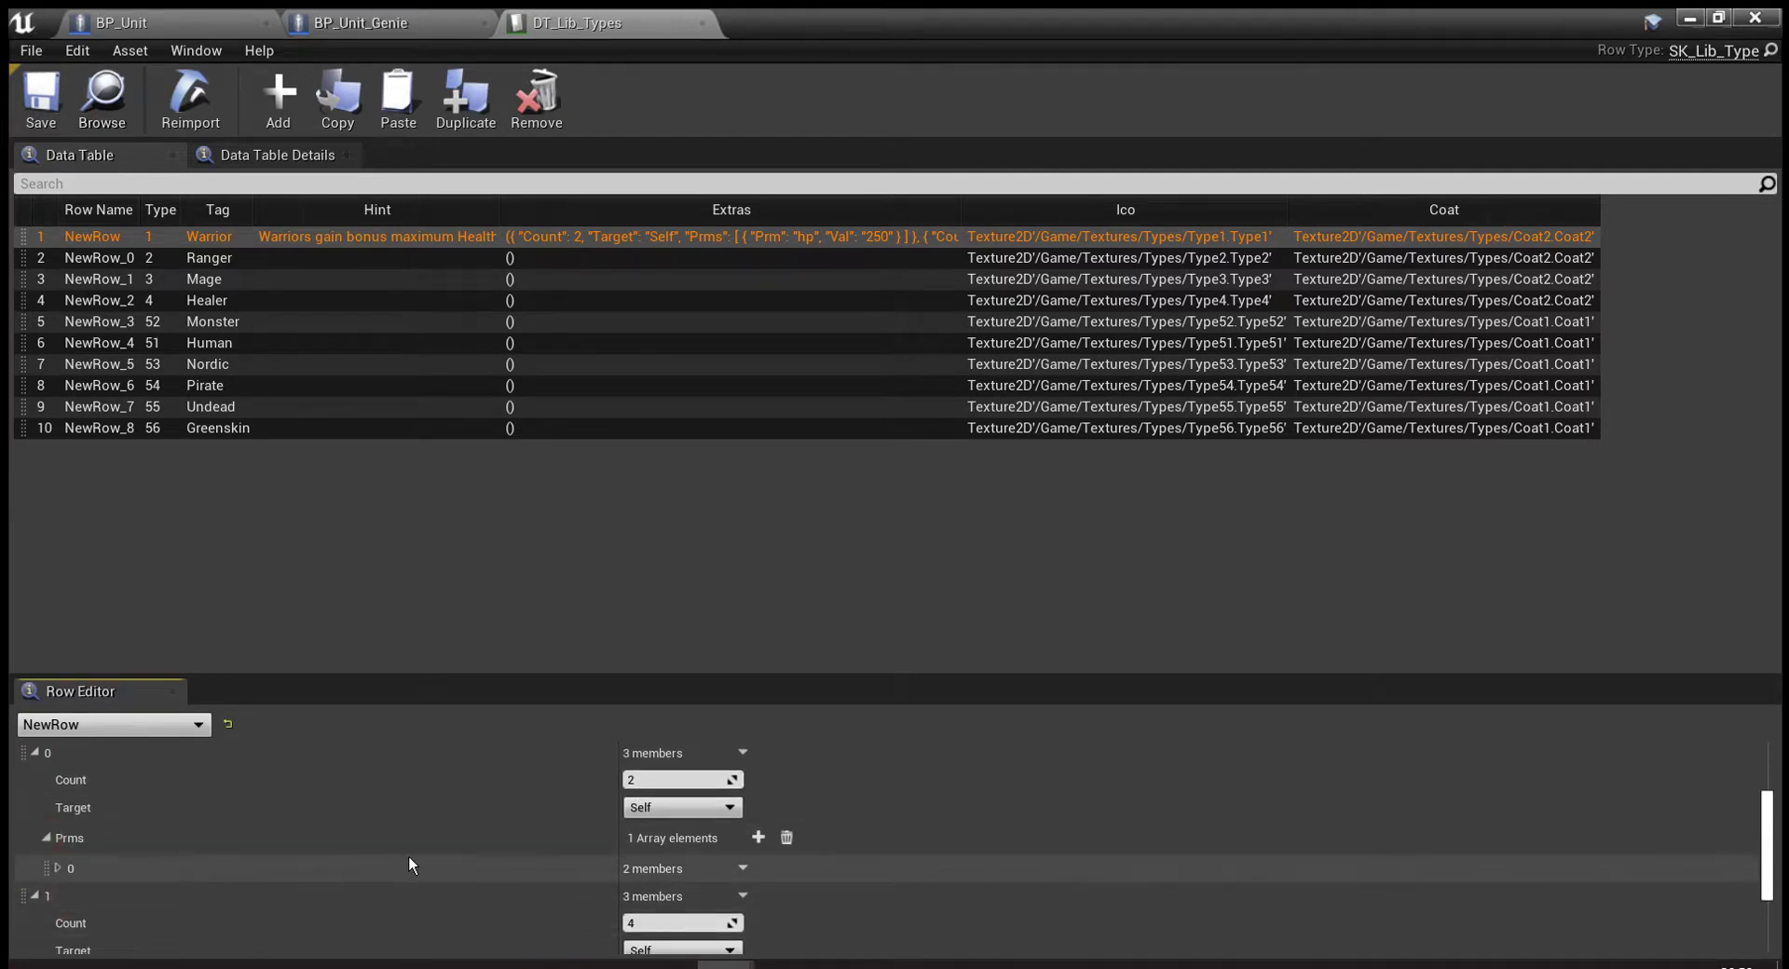
pyautogui.click(58, 868)
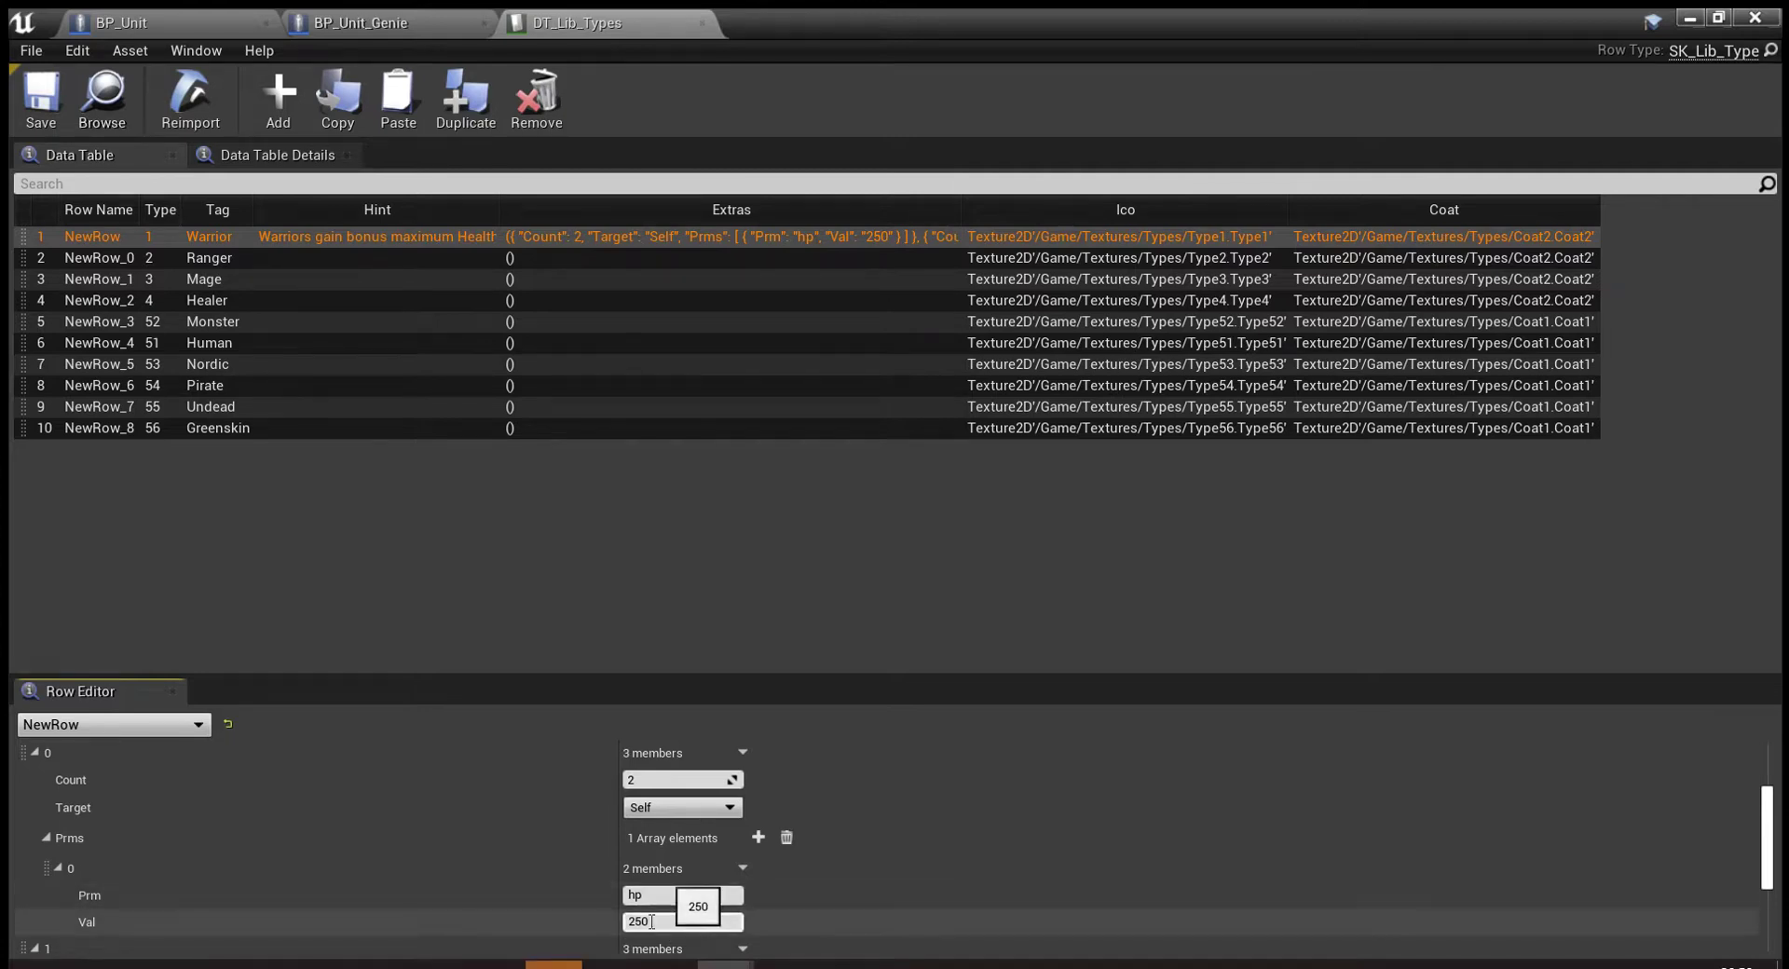
# View the Ranger and Healer rows' data, then switch back to Trello.
pyautogui.moveTo(554, 965)
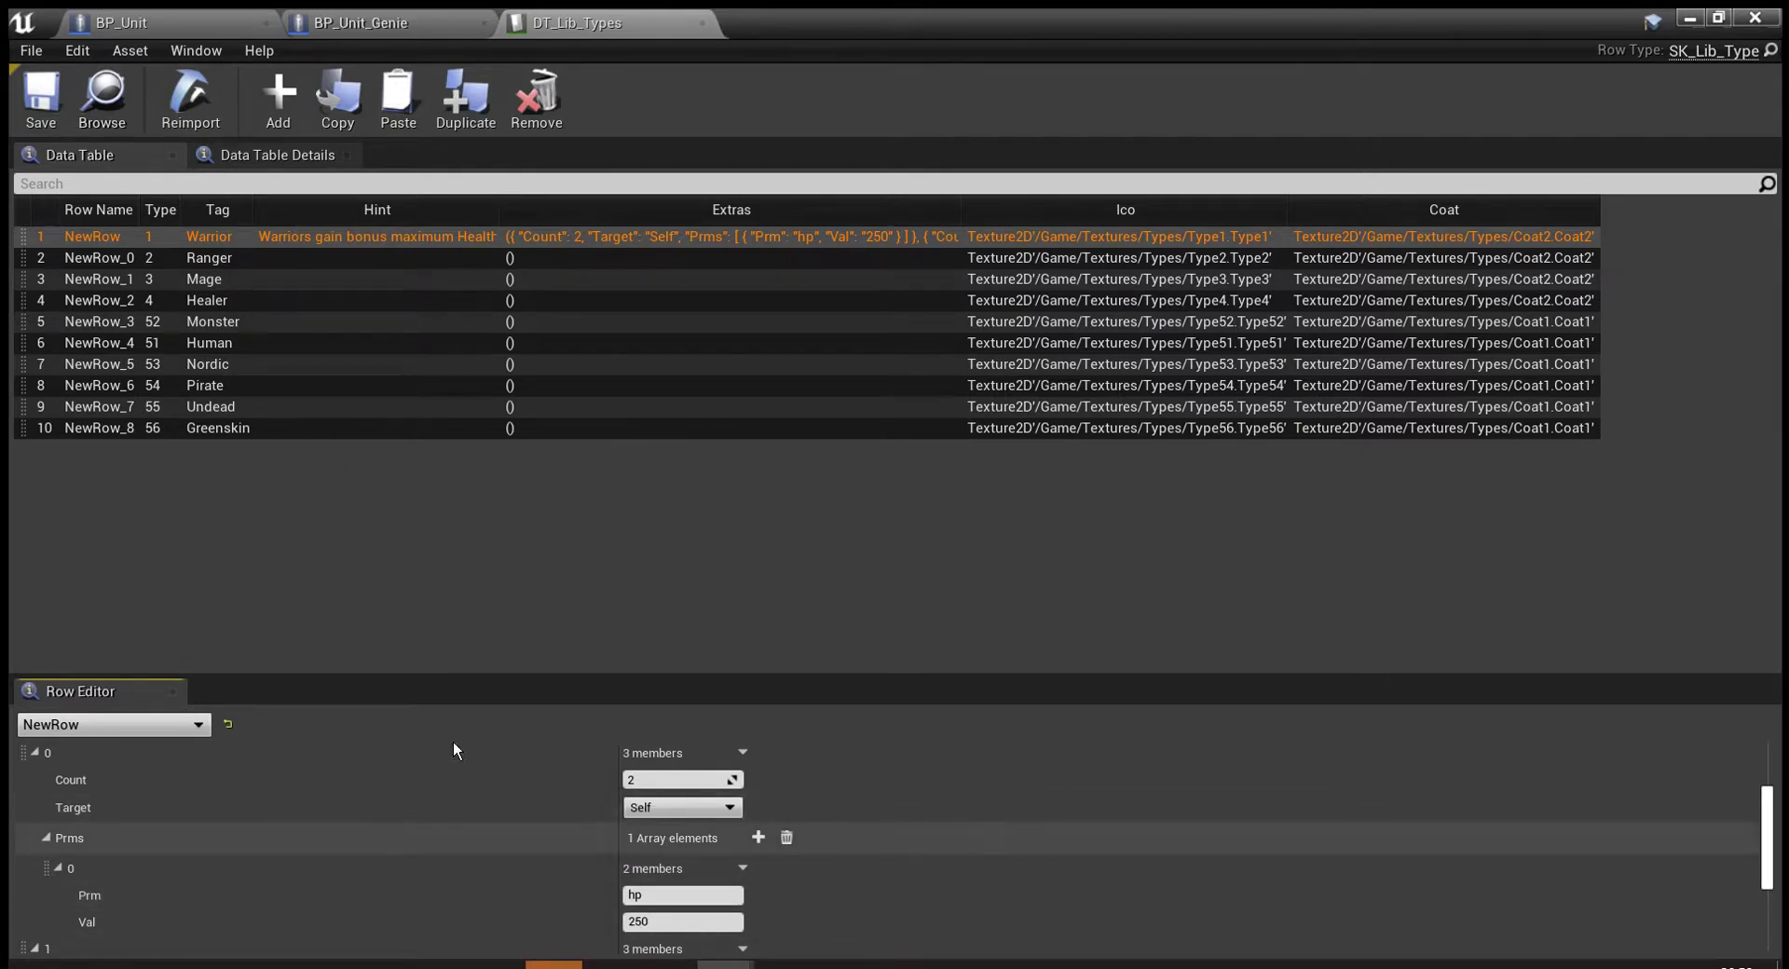
pyautogui.click(523, 265)
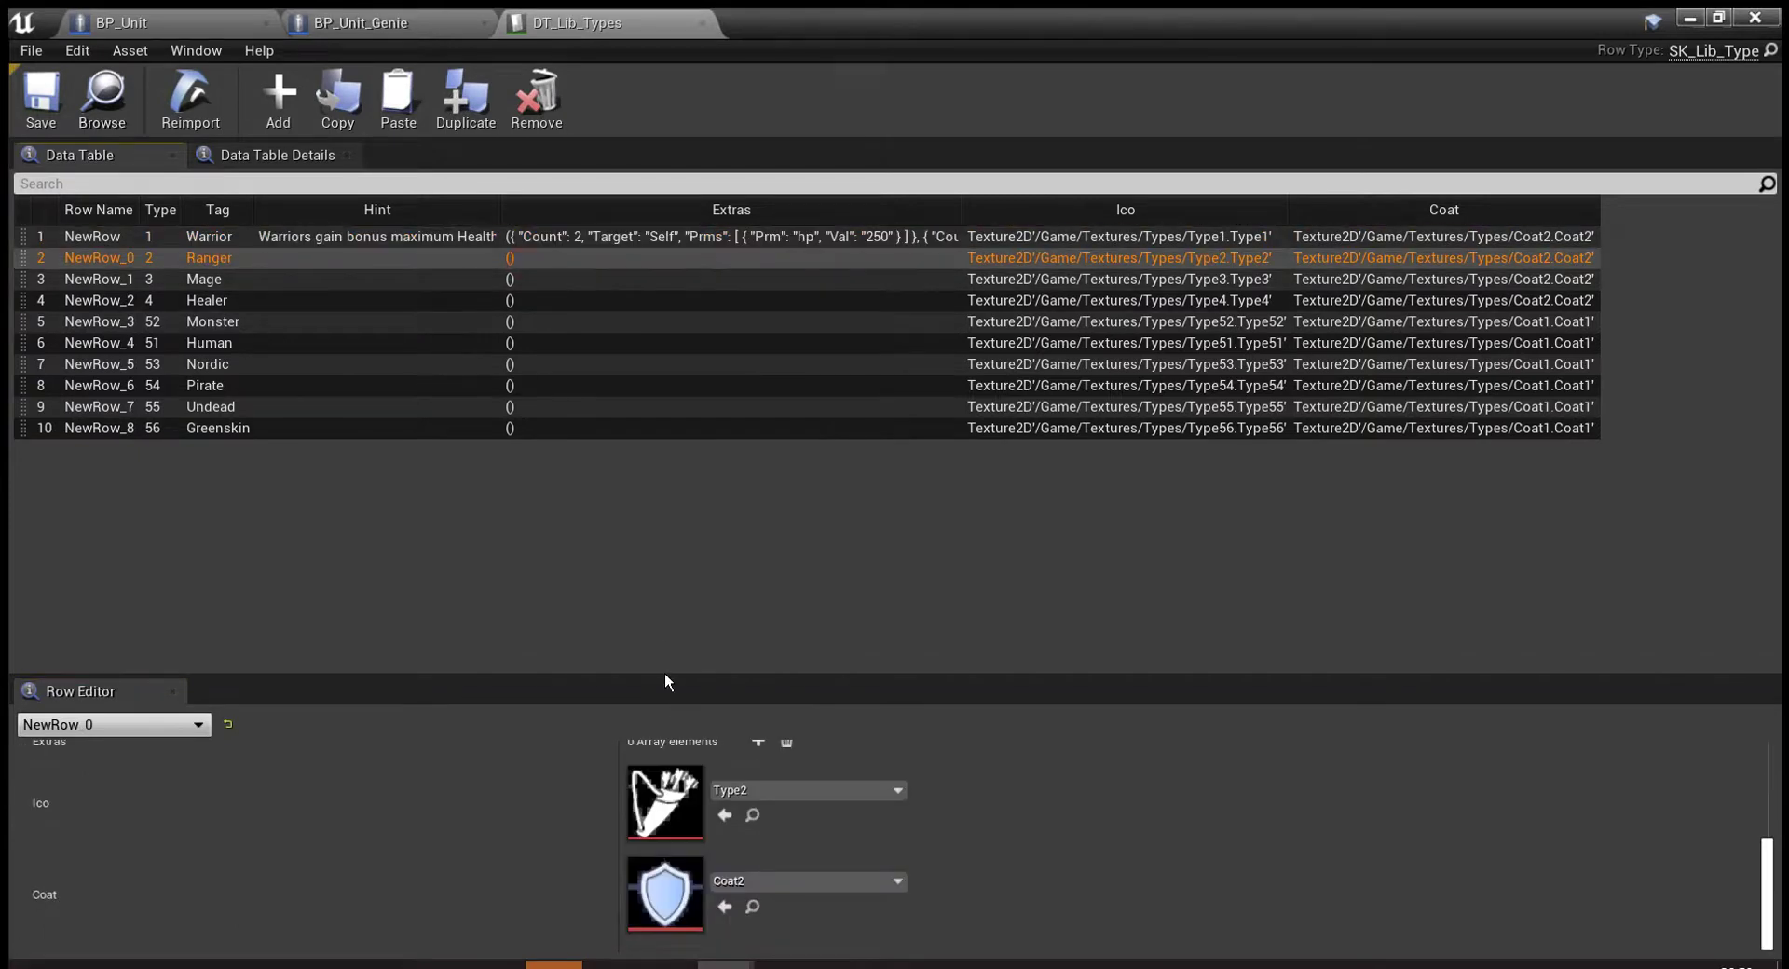
pyautogui.click(538, 302)
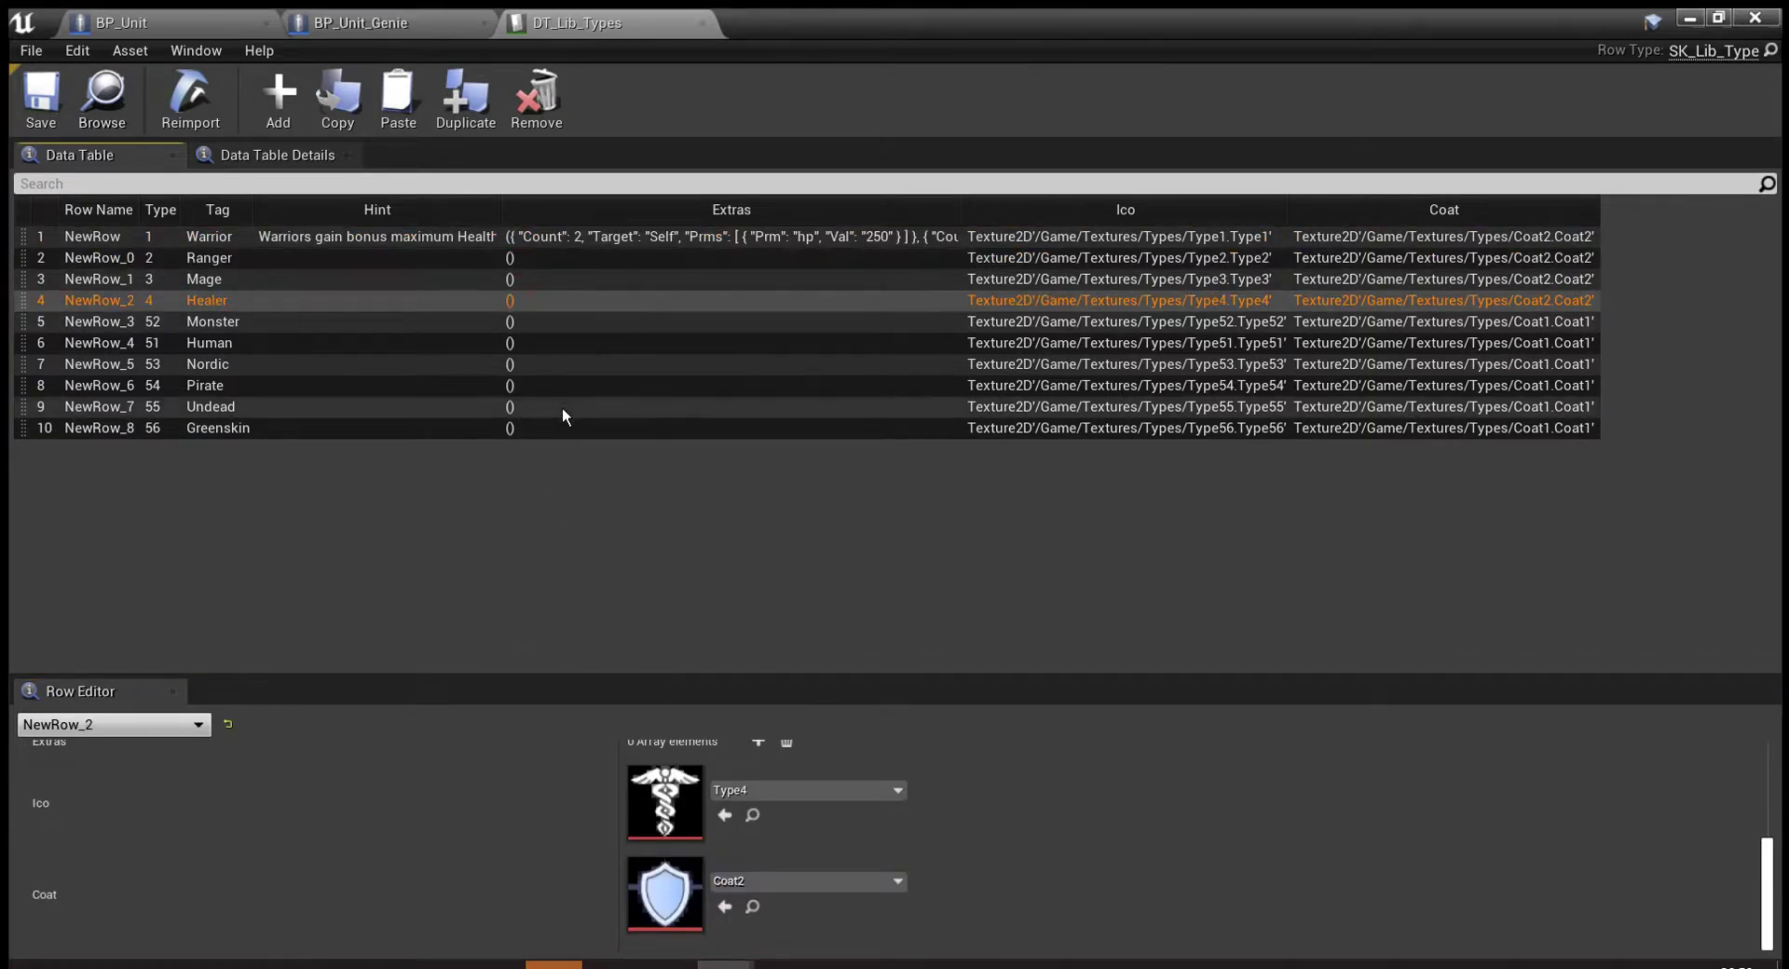
pyautogui.hotkey('alt', 'Tab')
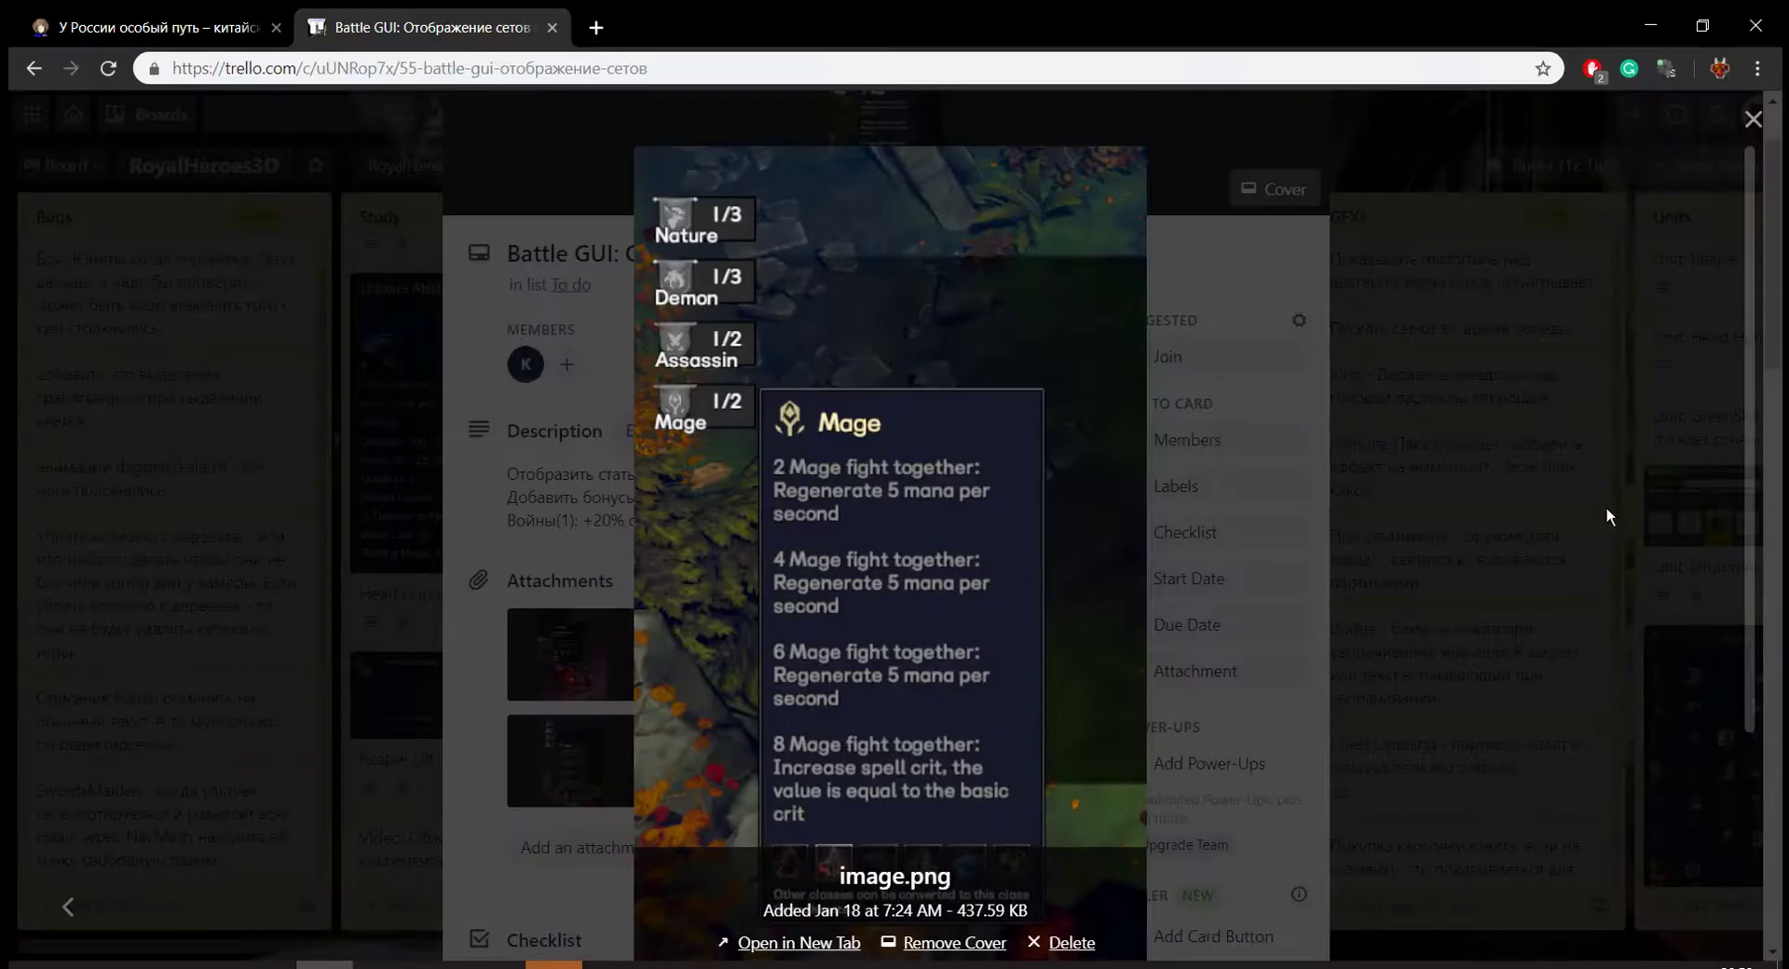
# Close the Battle GUI image and card, briefly opening and closing the Ults card.
pyautogui.click(1599, 511)
pyautogui.click(1427, 581)
pyautogui.hscroll(6, 1333, 932)
pyautogui.hscroll(2, 1333, 932)
pyautogui.scroll(-3, 1019, 634)
pyautogui.click(1025, 559)
pyautogui.press('Escape')
# Open the Classes card and inspect its CLASS reference image full size.
pyautogui.scroll(-6, 1021, 597)
pyautogui.scroll(-3, 1014, 634)
pyautogui.scroll(3, 1014, 633)
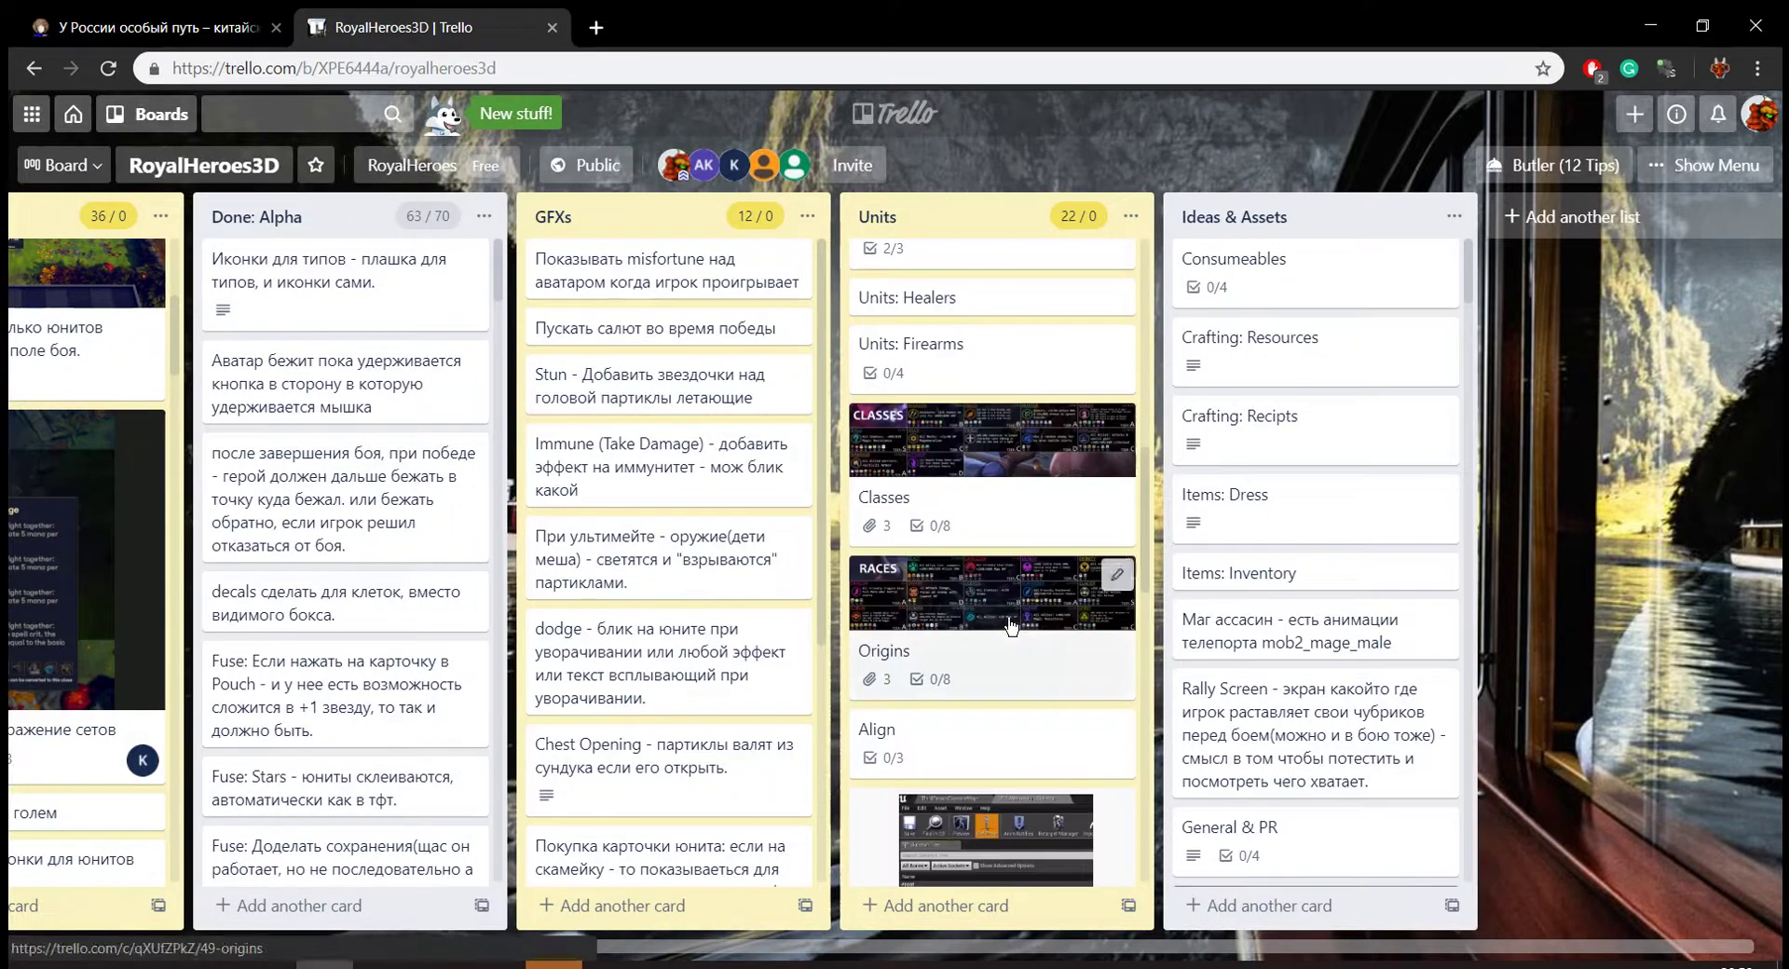
pyautogui.click(995, 432)
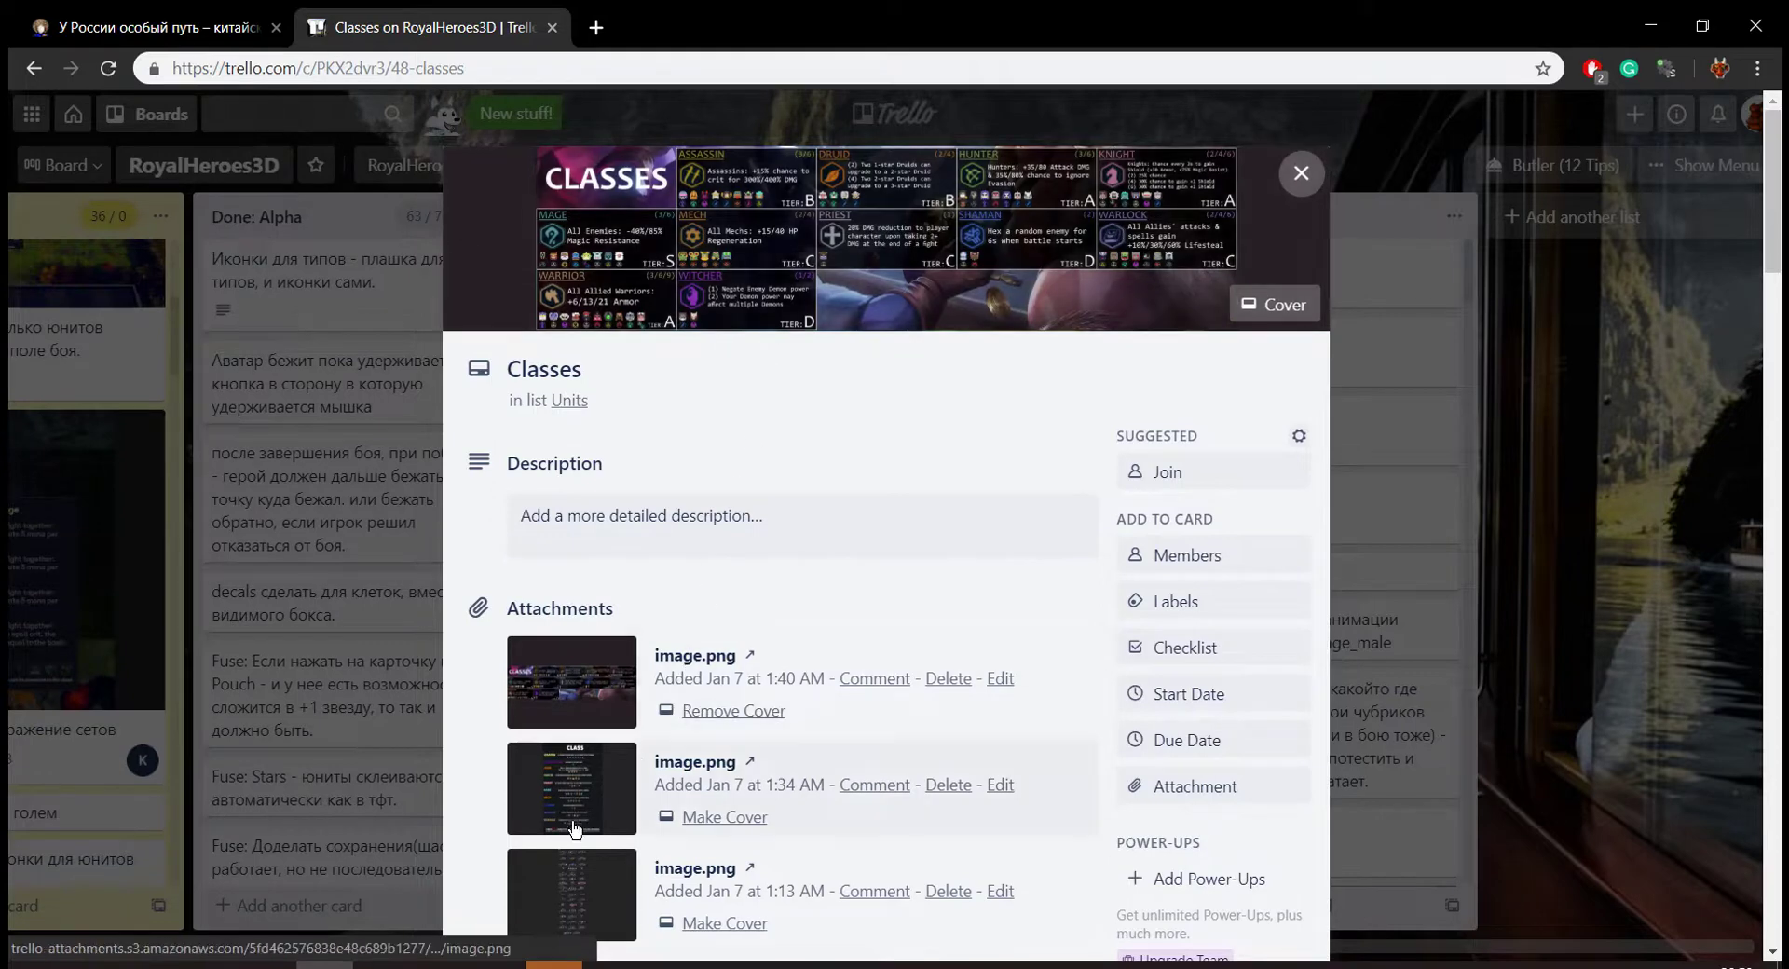
pyautogui.click(579, 757)
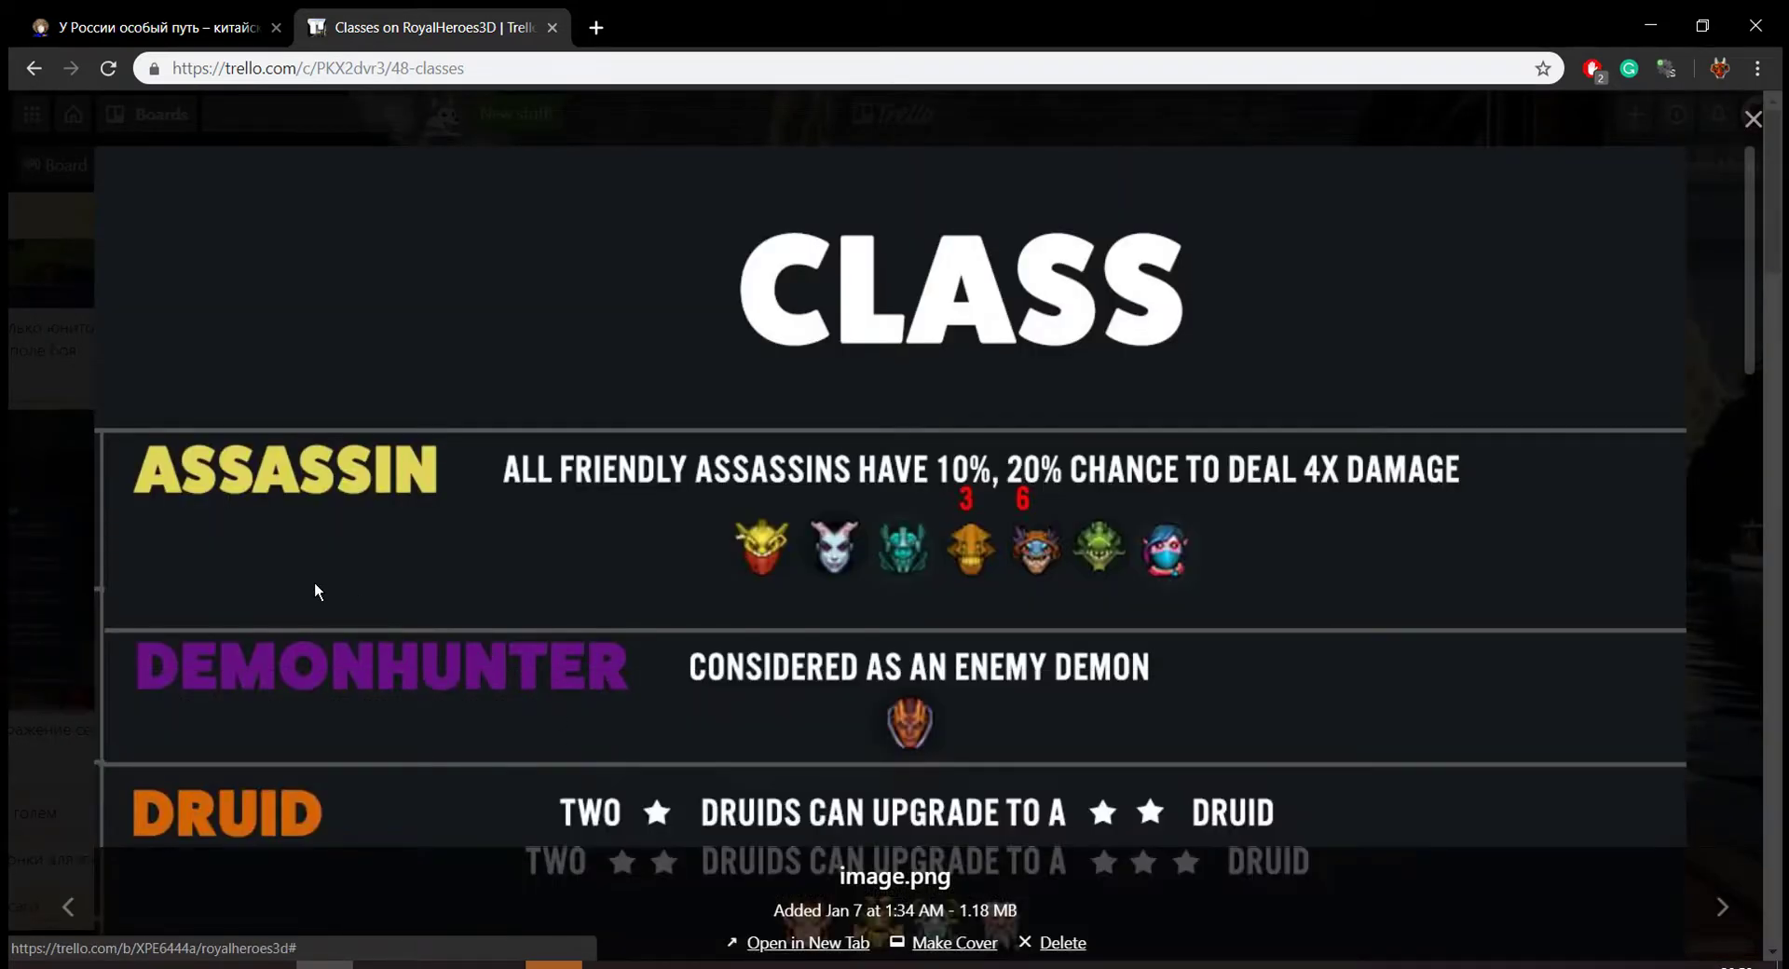
pyautogui.scroll(-5, 317, 589)
pyautogui.scroll(-1, 316, 592)
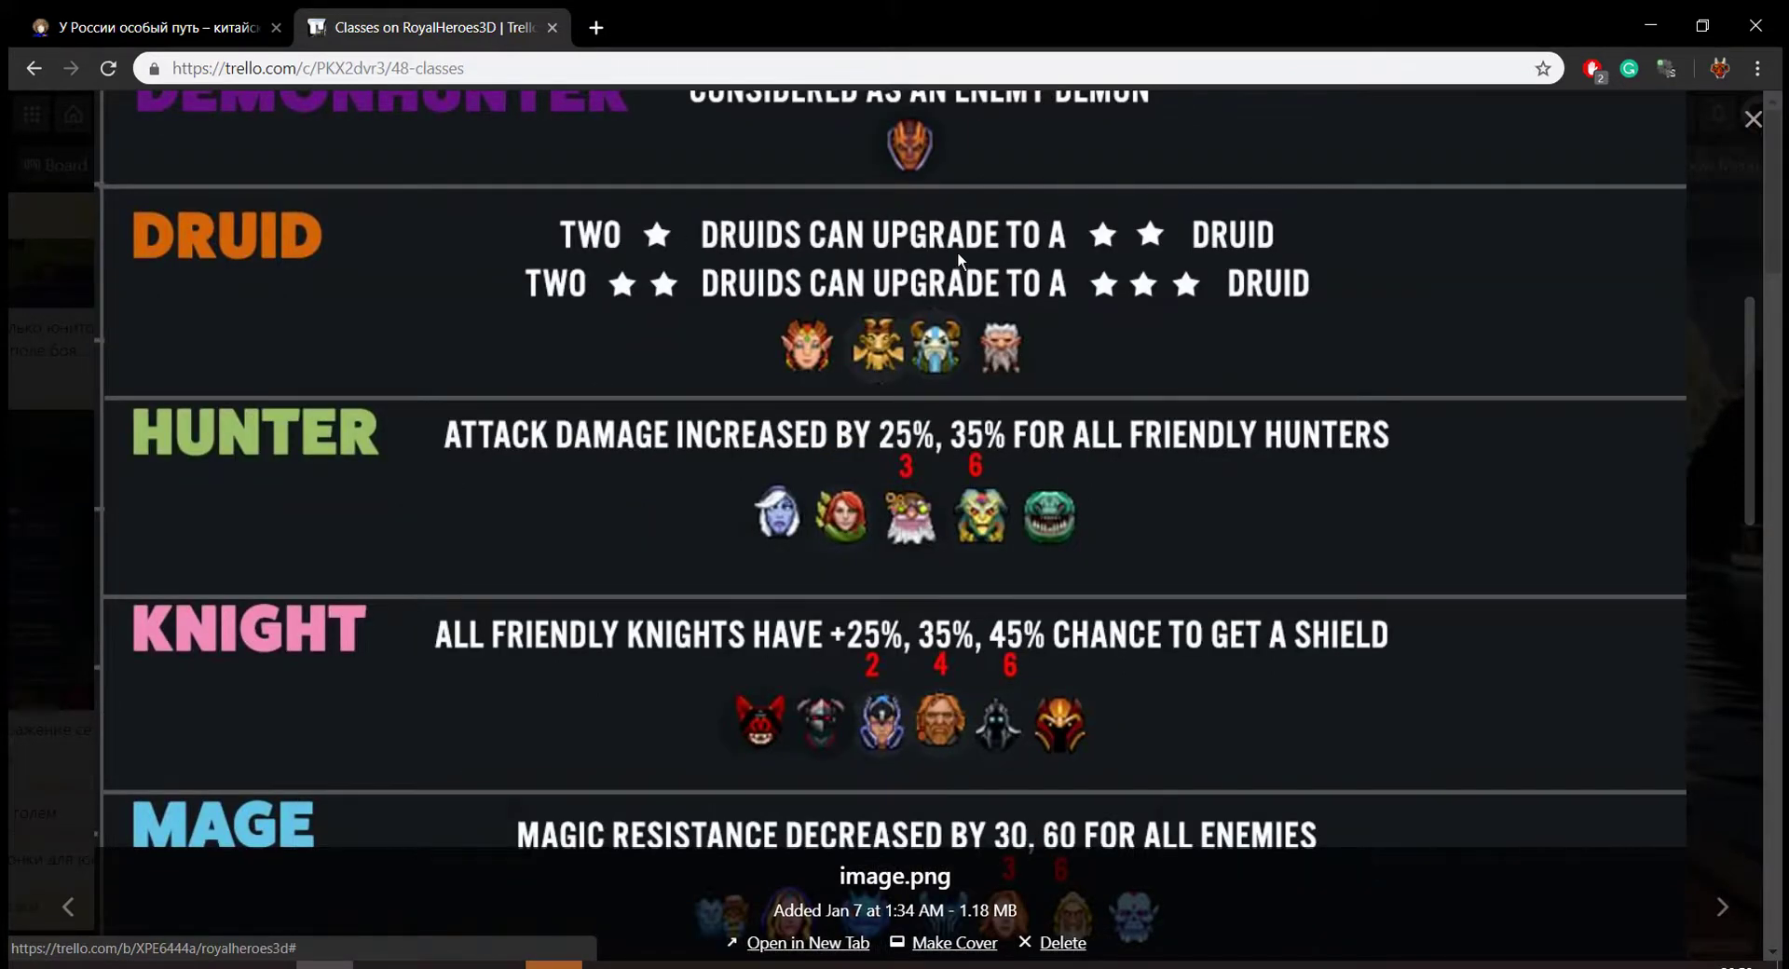
pyautogui.click(1094, 318)
# View the third Classes attachment full size, close the card, and minimize Discord.
pyautogui.scroll(-4, 652, 550)
pyautogui.click(561, 569)
pyautogui.scroll(-3, 830, 540)
pyautogui.scroll(-5, 831, 537)
pyautogui.scroll(-5, 831, 542)
pyautogui.scroll(-5, 837, 550)
pyautogui.scroll(-5, 837, 544)
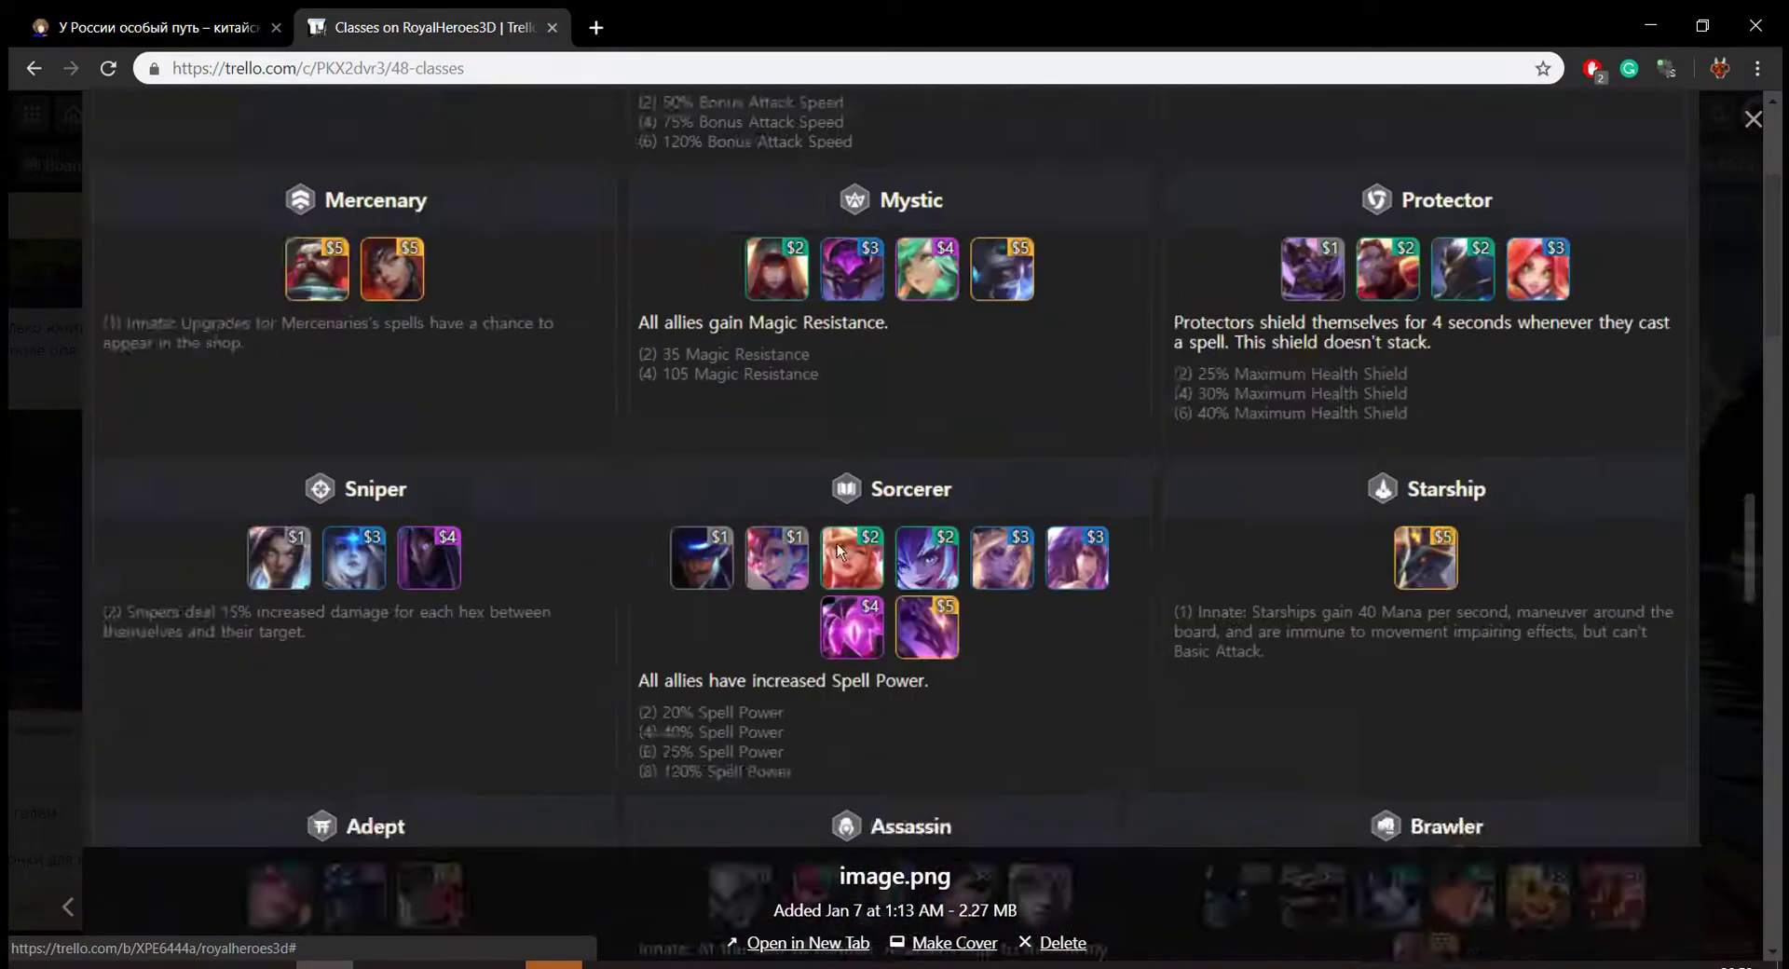
pyautogui.scroll(-5, 836, 542)
pyautogui.scroll(-5, 834, 542)
pyautogui.scroll(-3, 833, 543)
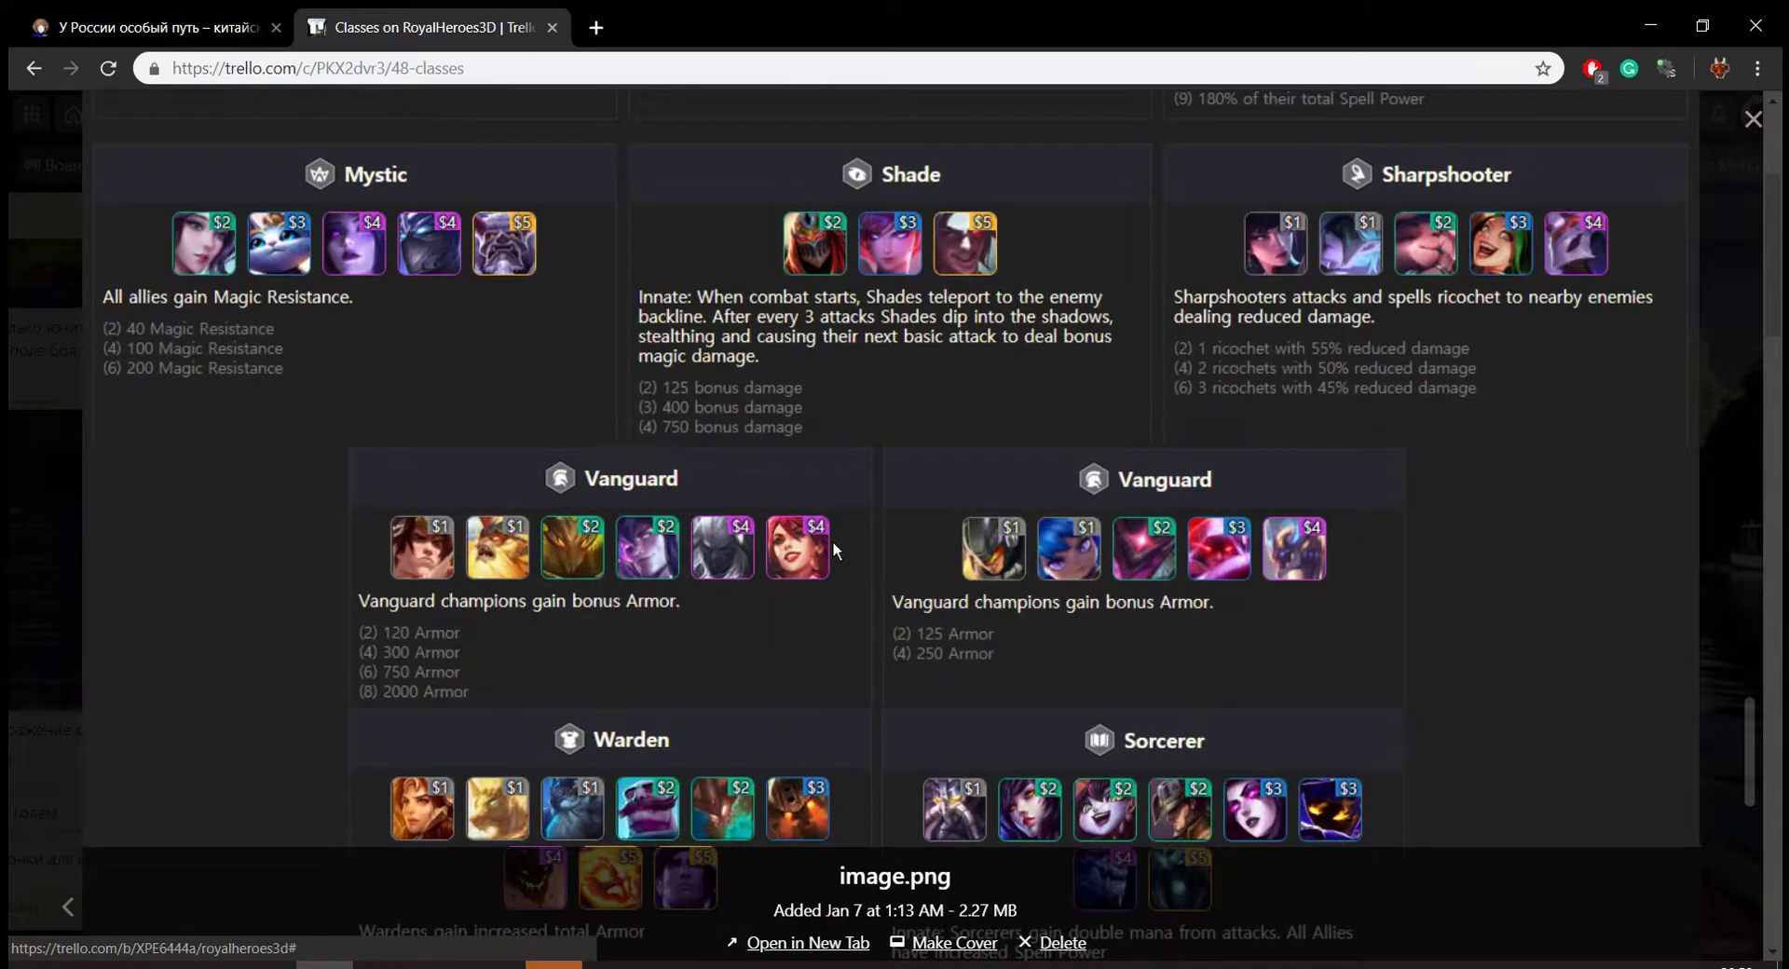
pyautogui.scroll(-3, 831, 541)
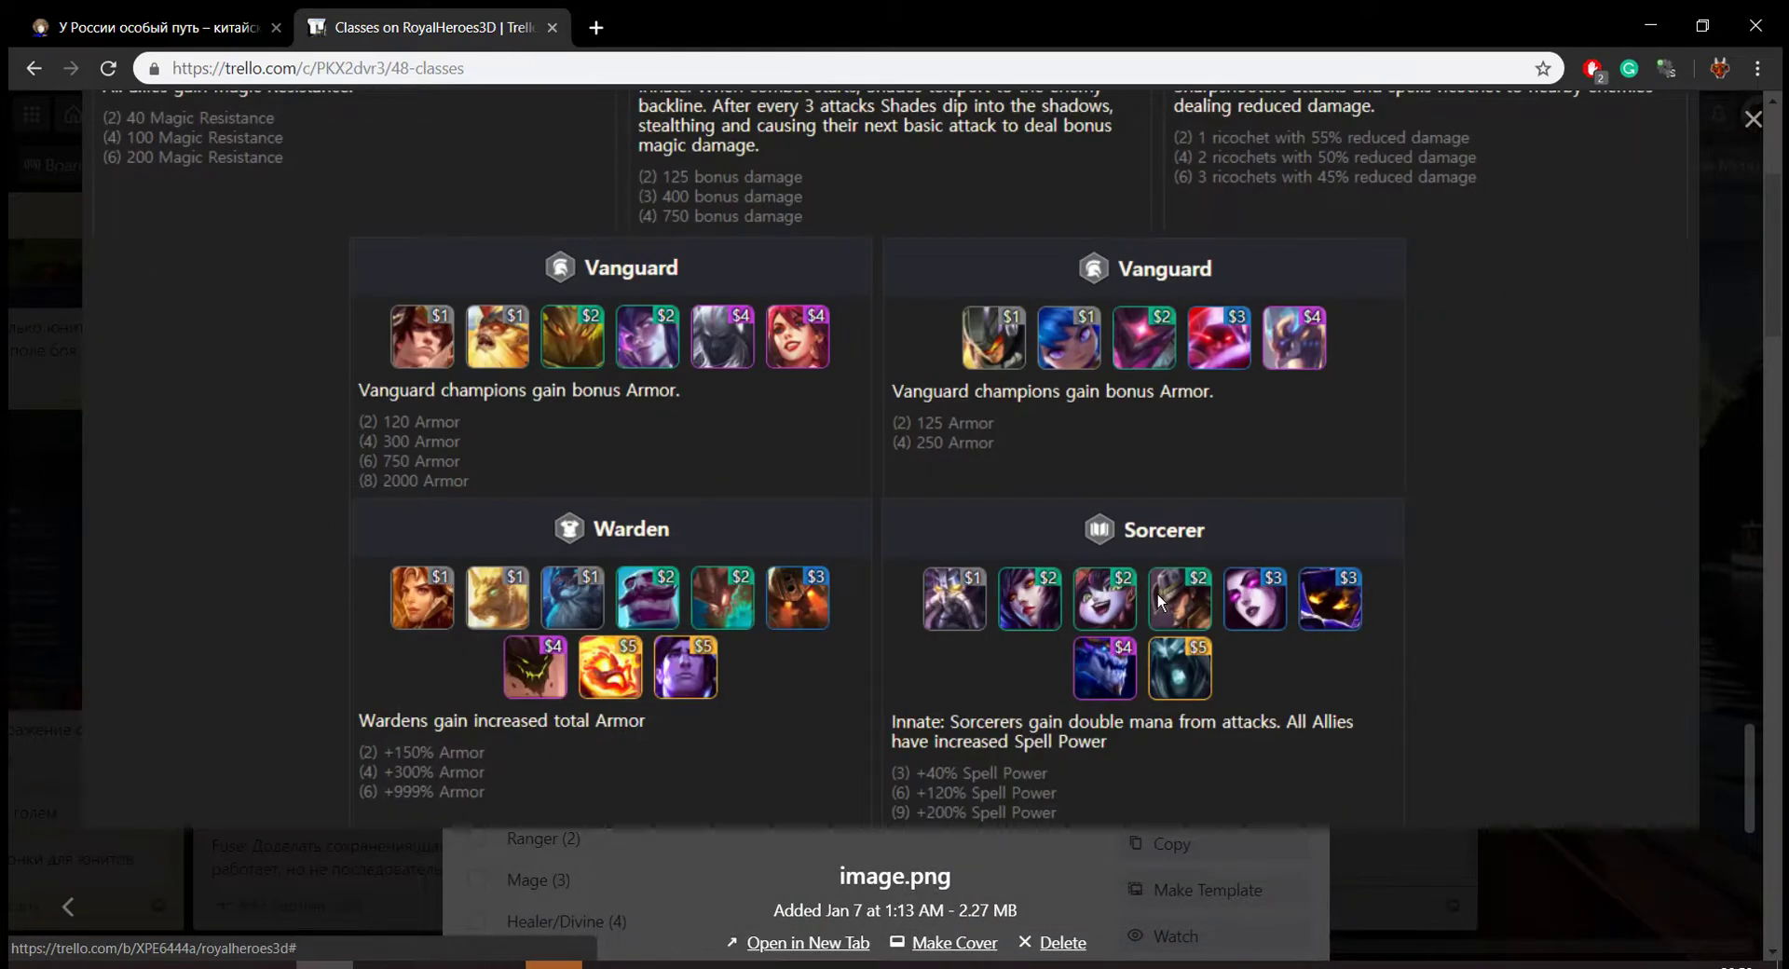
pyautogui.scroll(2, 886, 706)
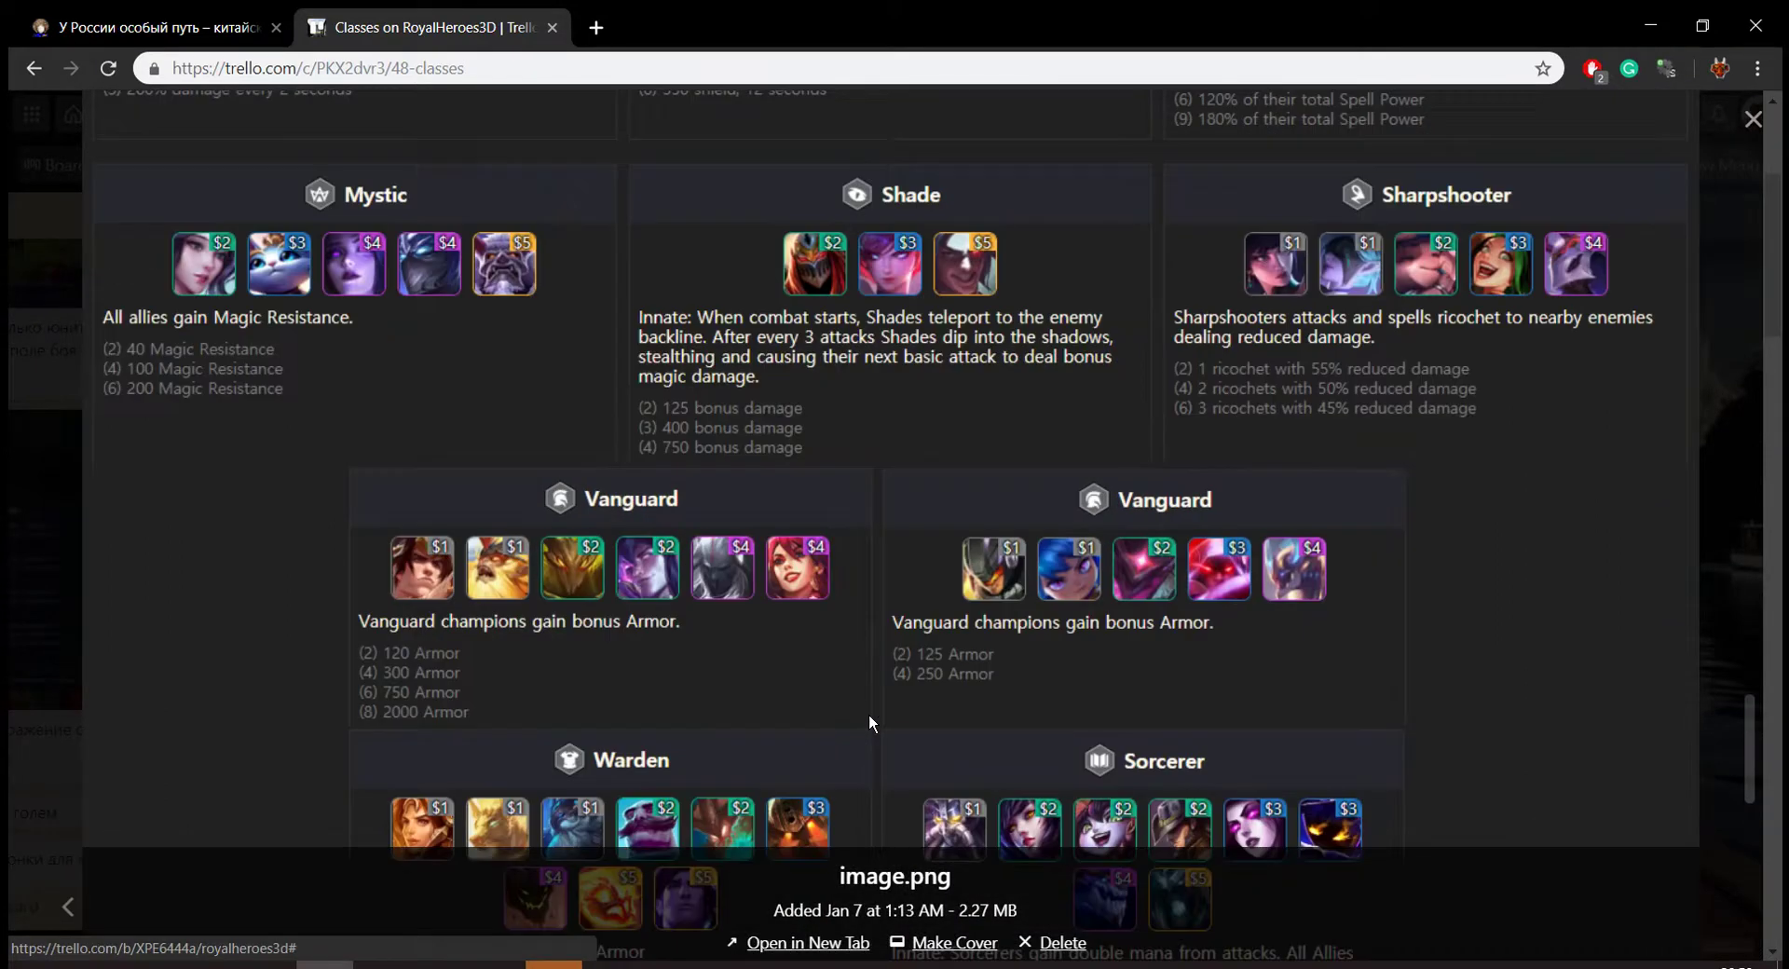
pyautogui.click(869, 716)
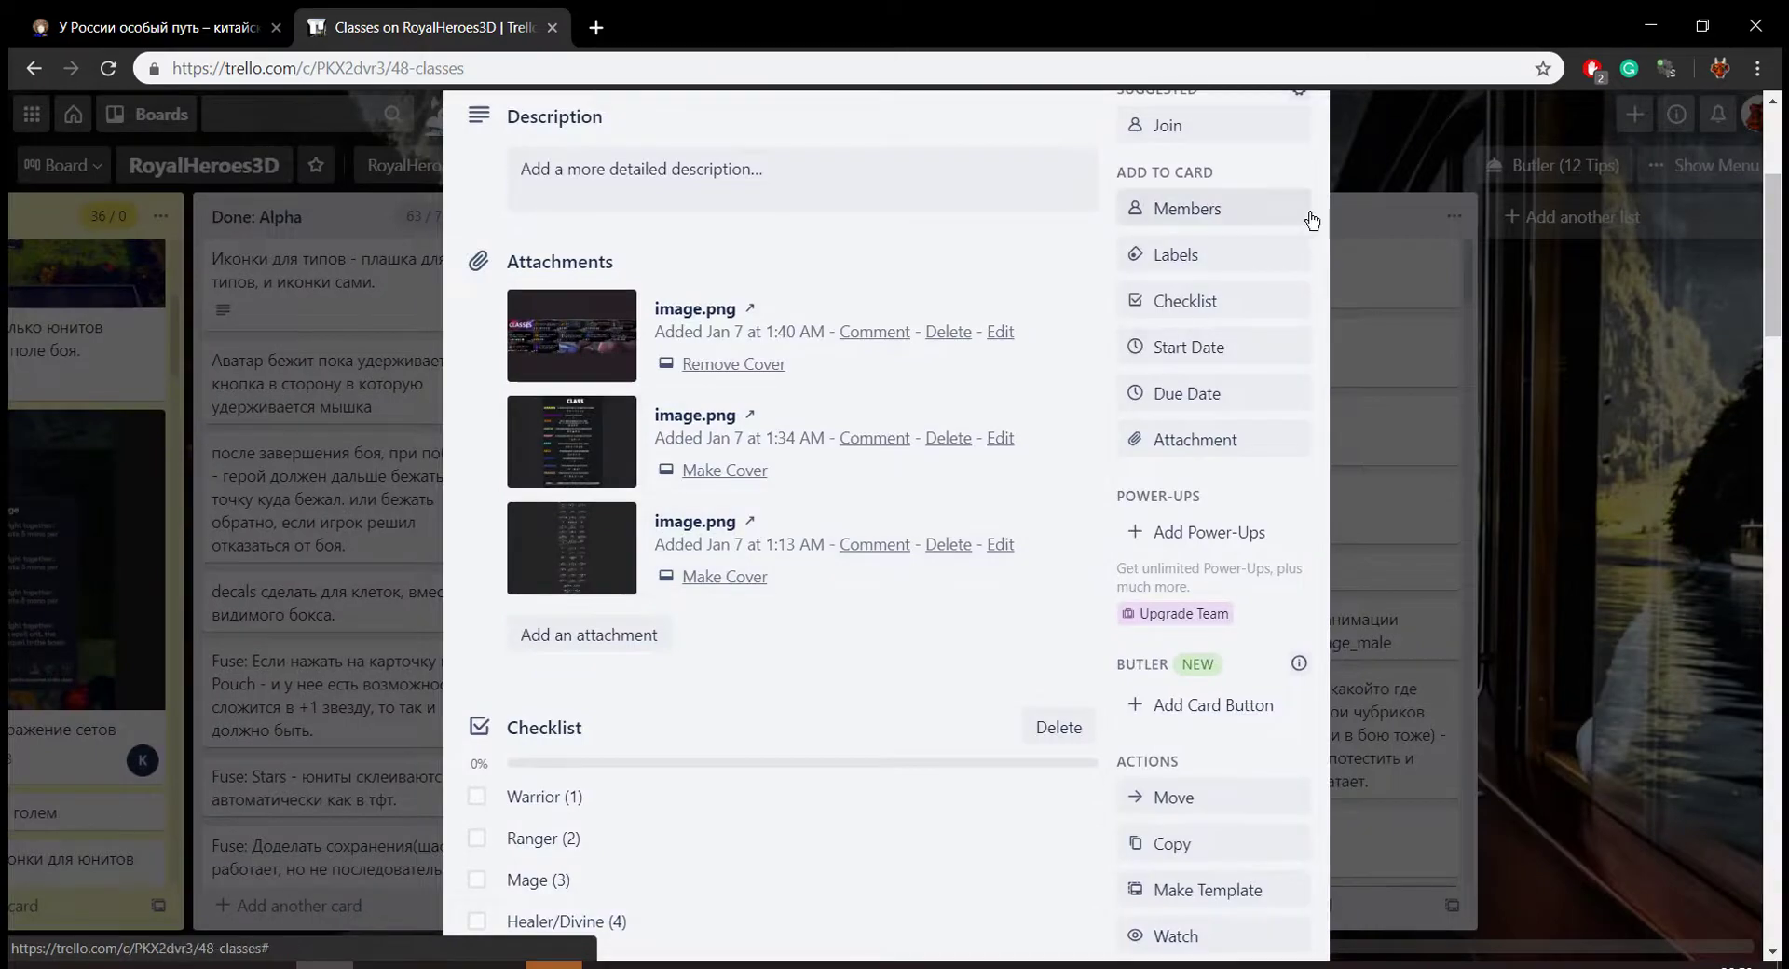
pyautogui.press('Escape')
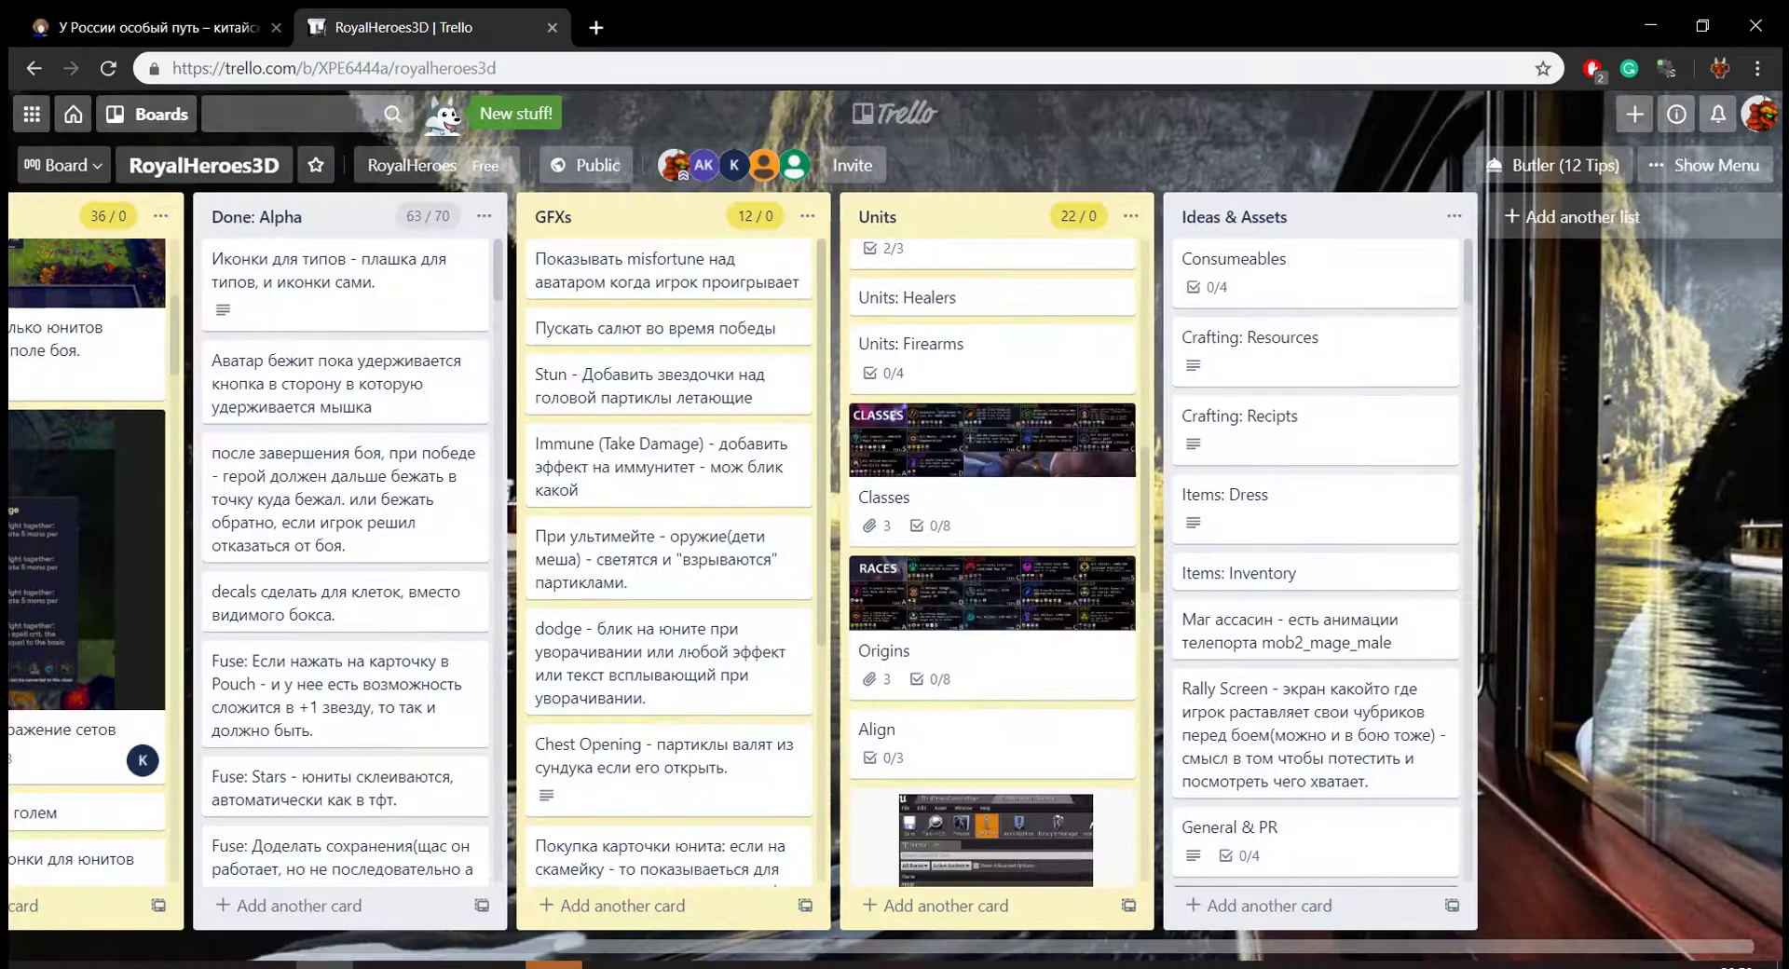
pyautogui.hotkey('alt', 'Tab')
pyautogui.click(1704, 16)
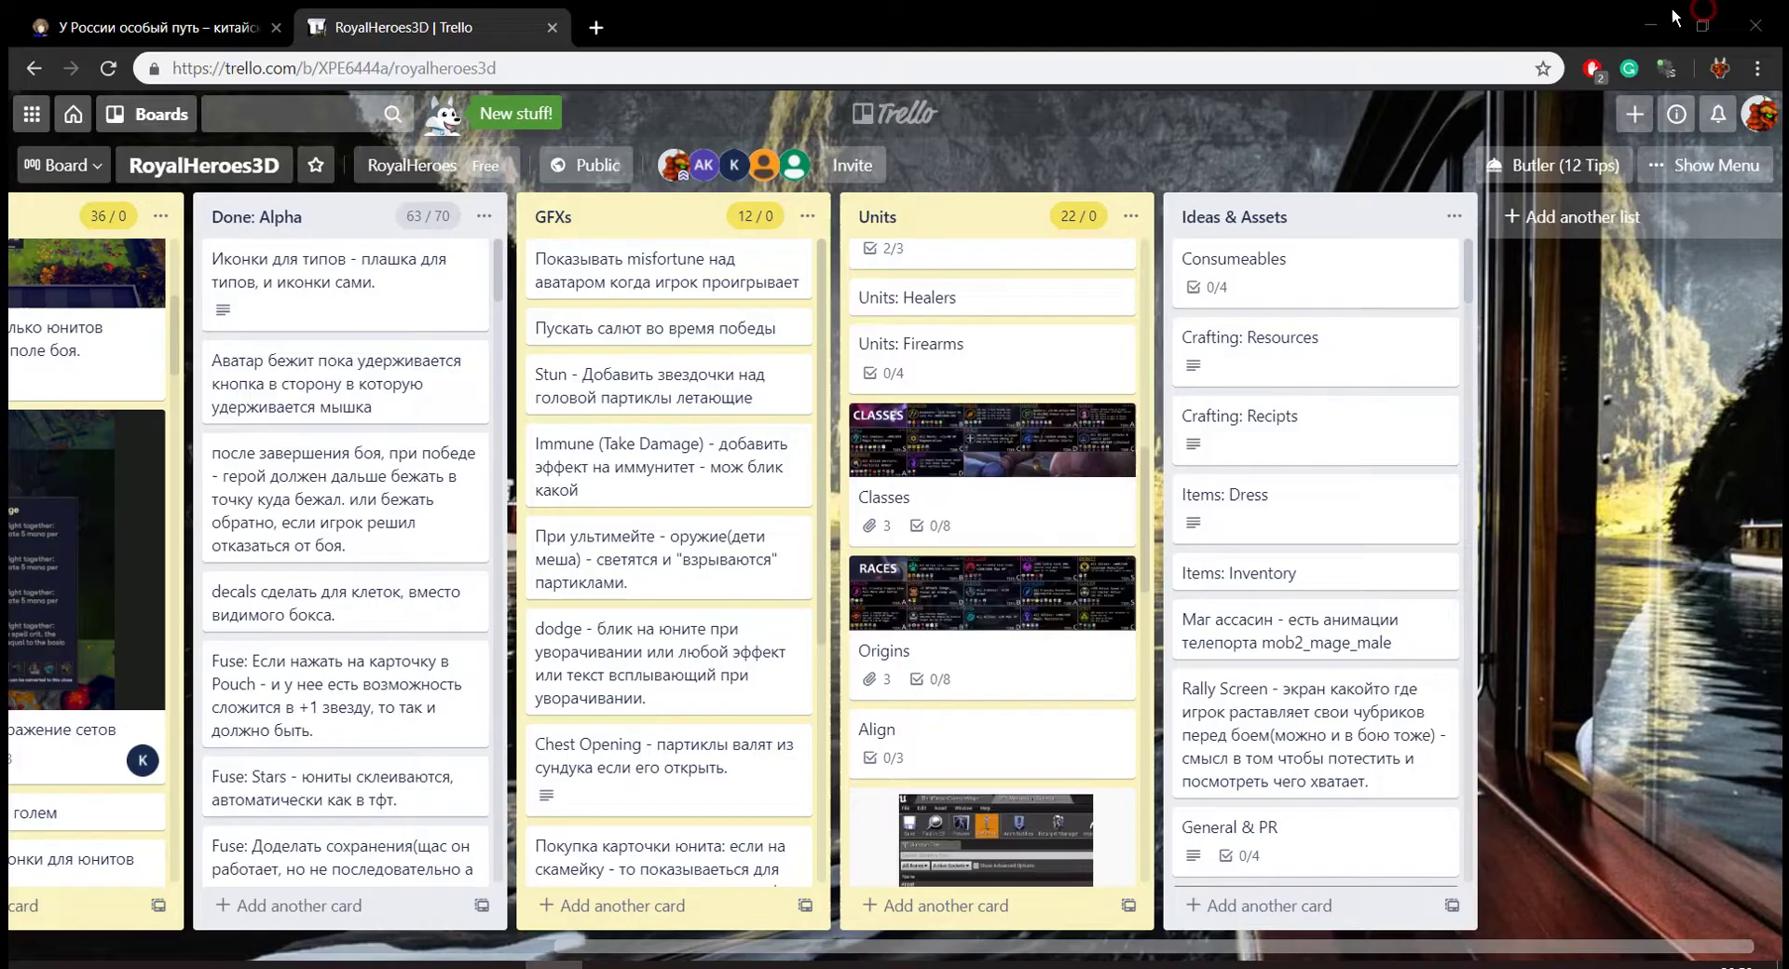
# Bring up BP_Unit's event graph after glancing at the BP_Unit_Genie graph.
pyautogui.moveTo(724, 966)
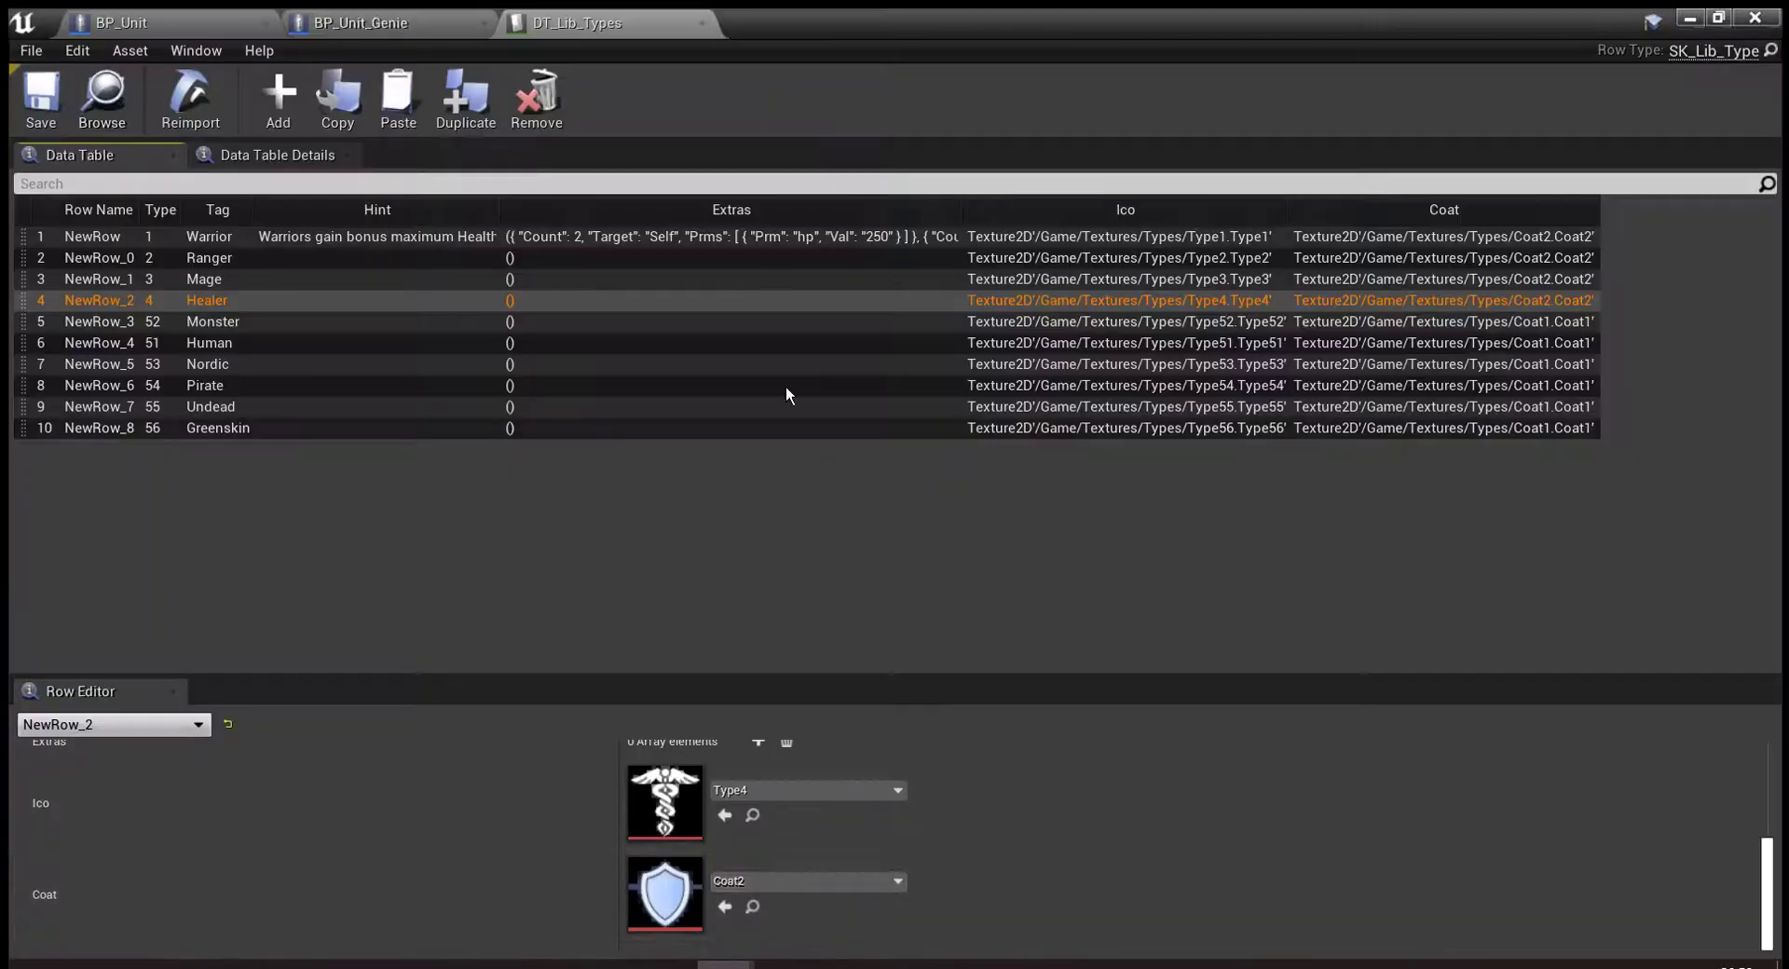
pyautogui.click(408, 13)
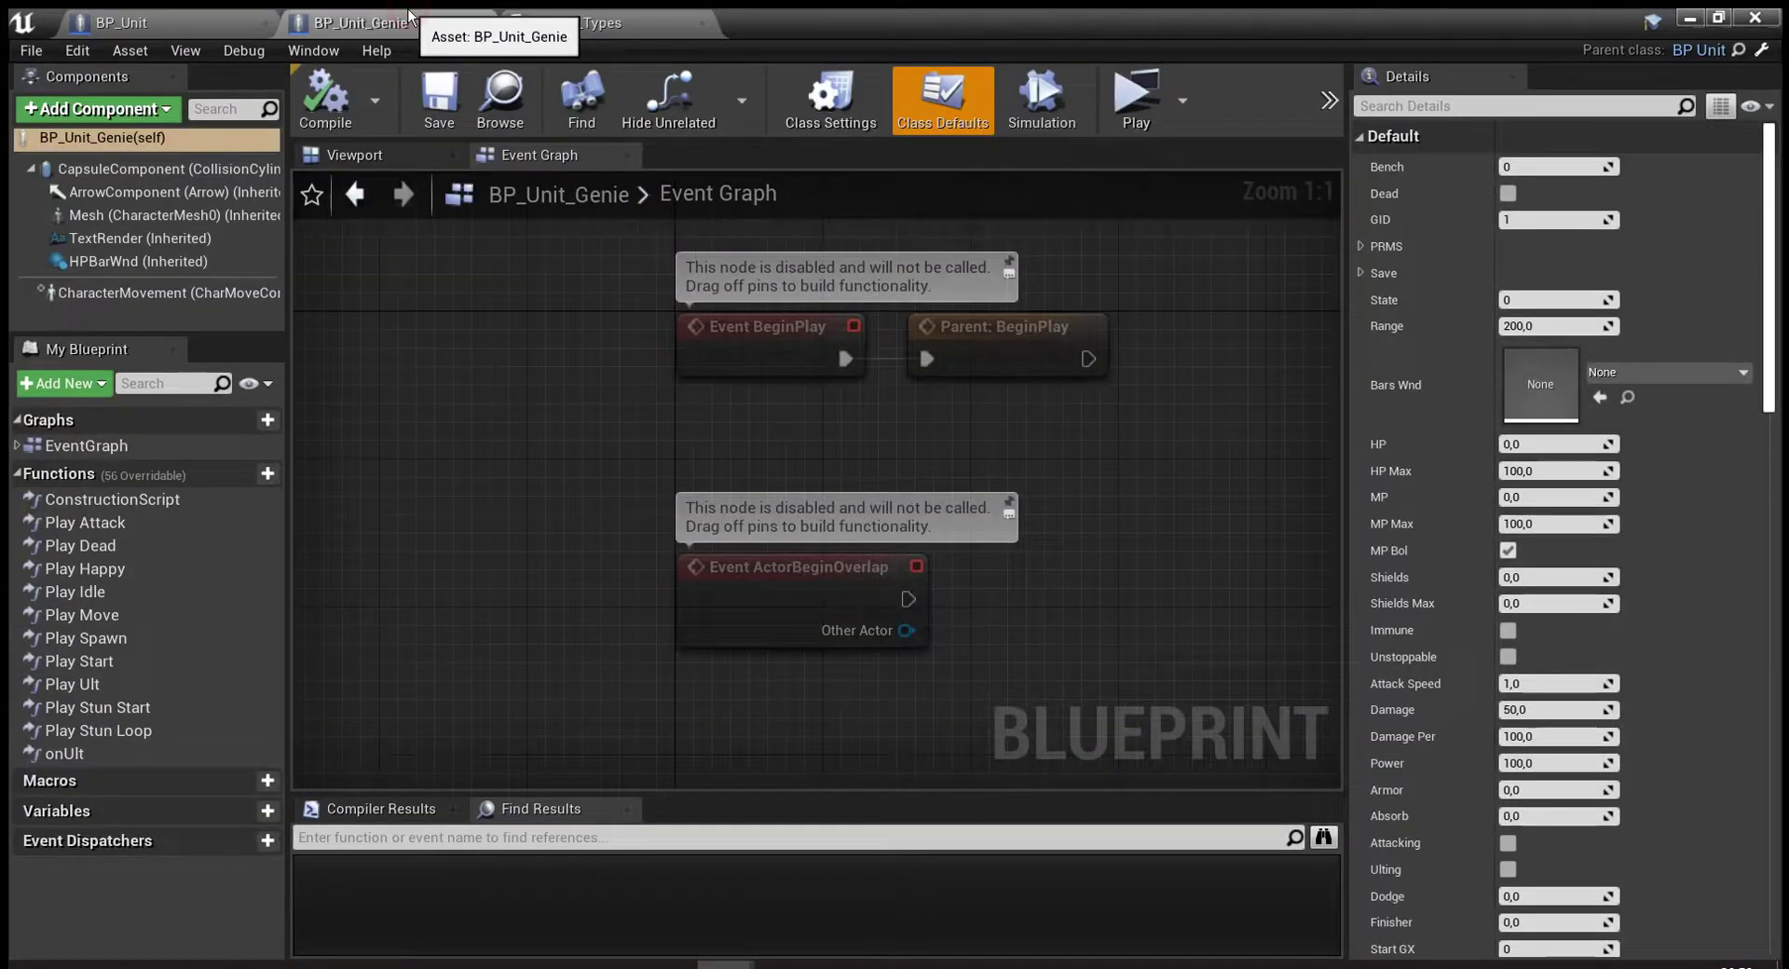
pyautogui.click(149, 16)
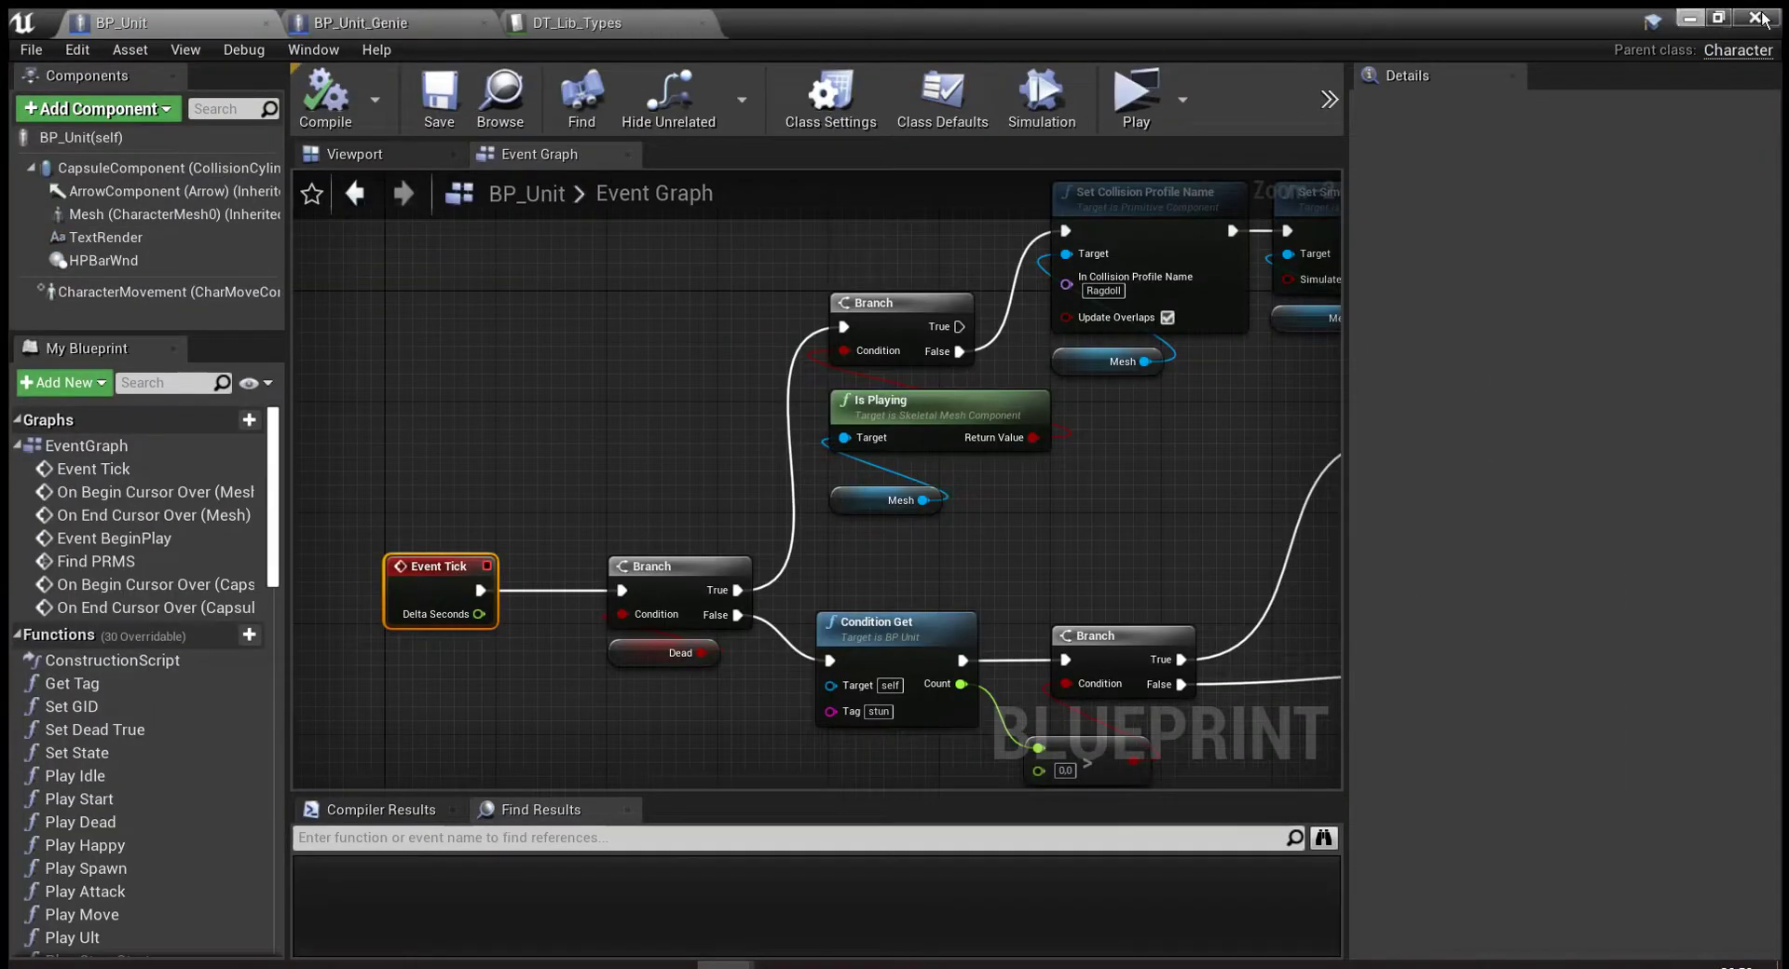
pyautogui.click(442, 17)
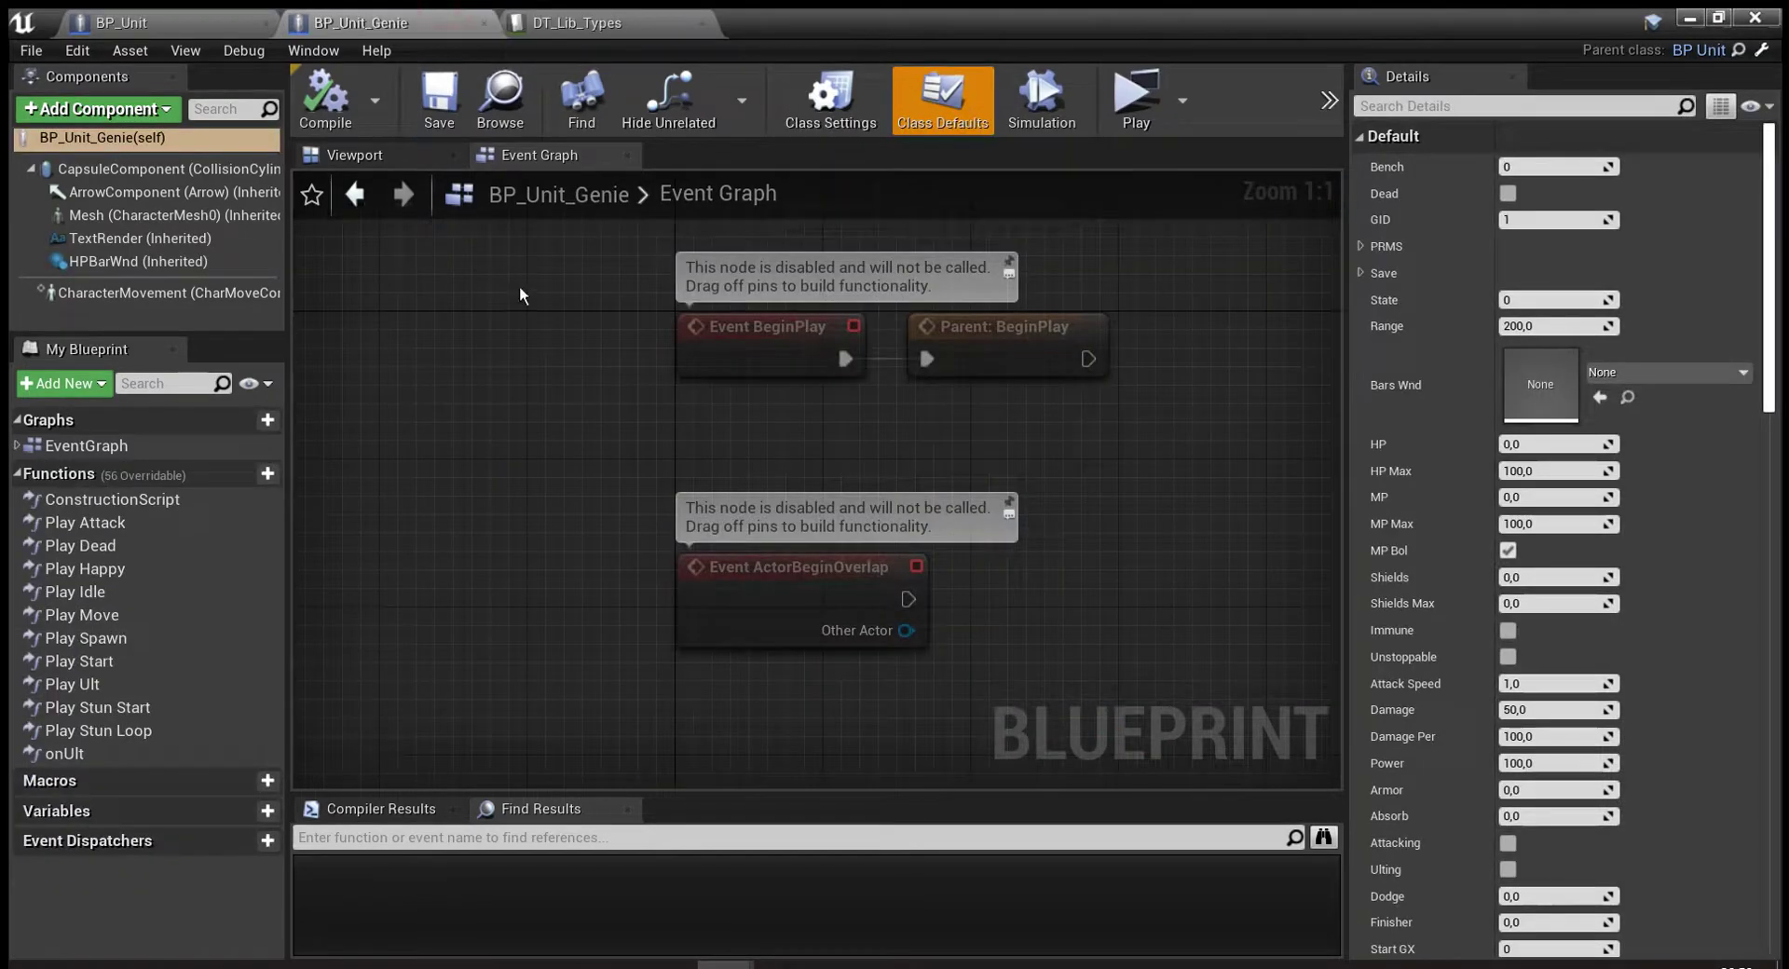
pyautogui.click(228, 19)
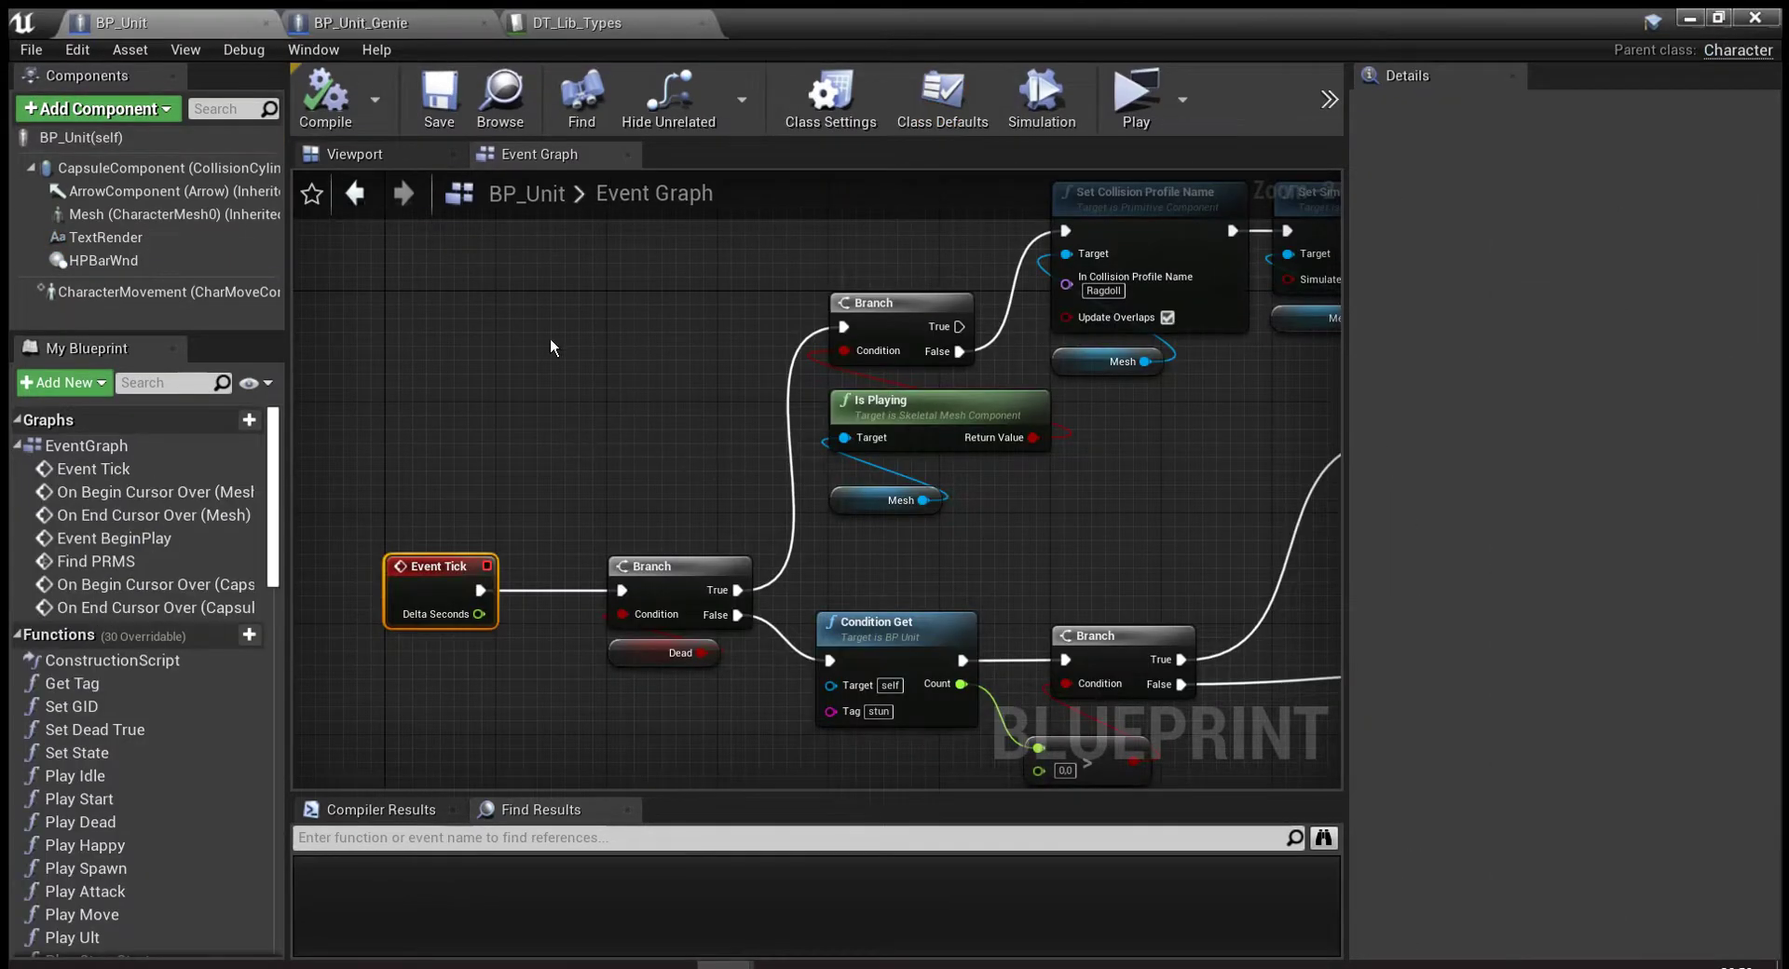
# Inspect the Shields and Shields Max float variables, noting Shields Max defaults to 0.0.
pyautogui.scroll(-3, 168, 652)
pyautogui.scroll(-5, 119, 751)
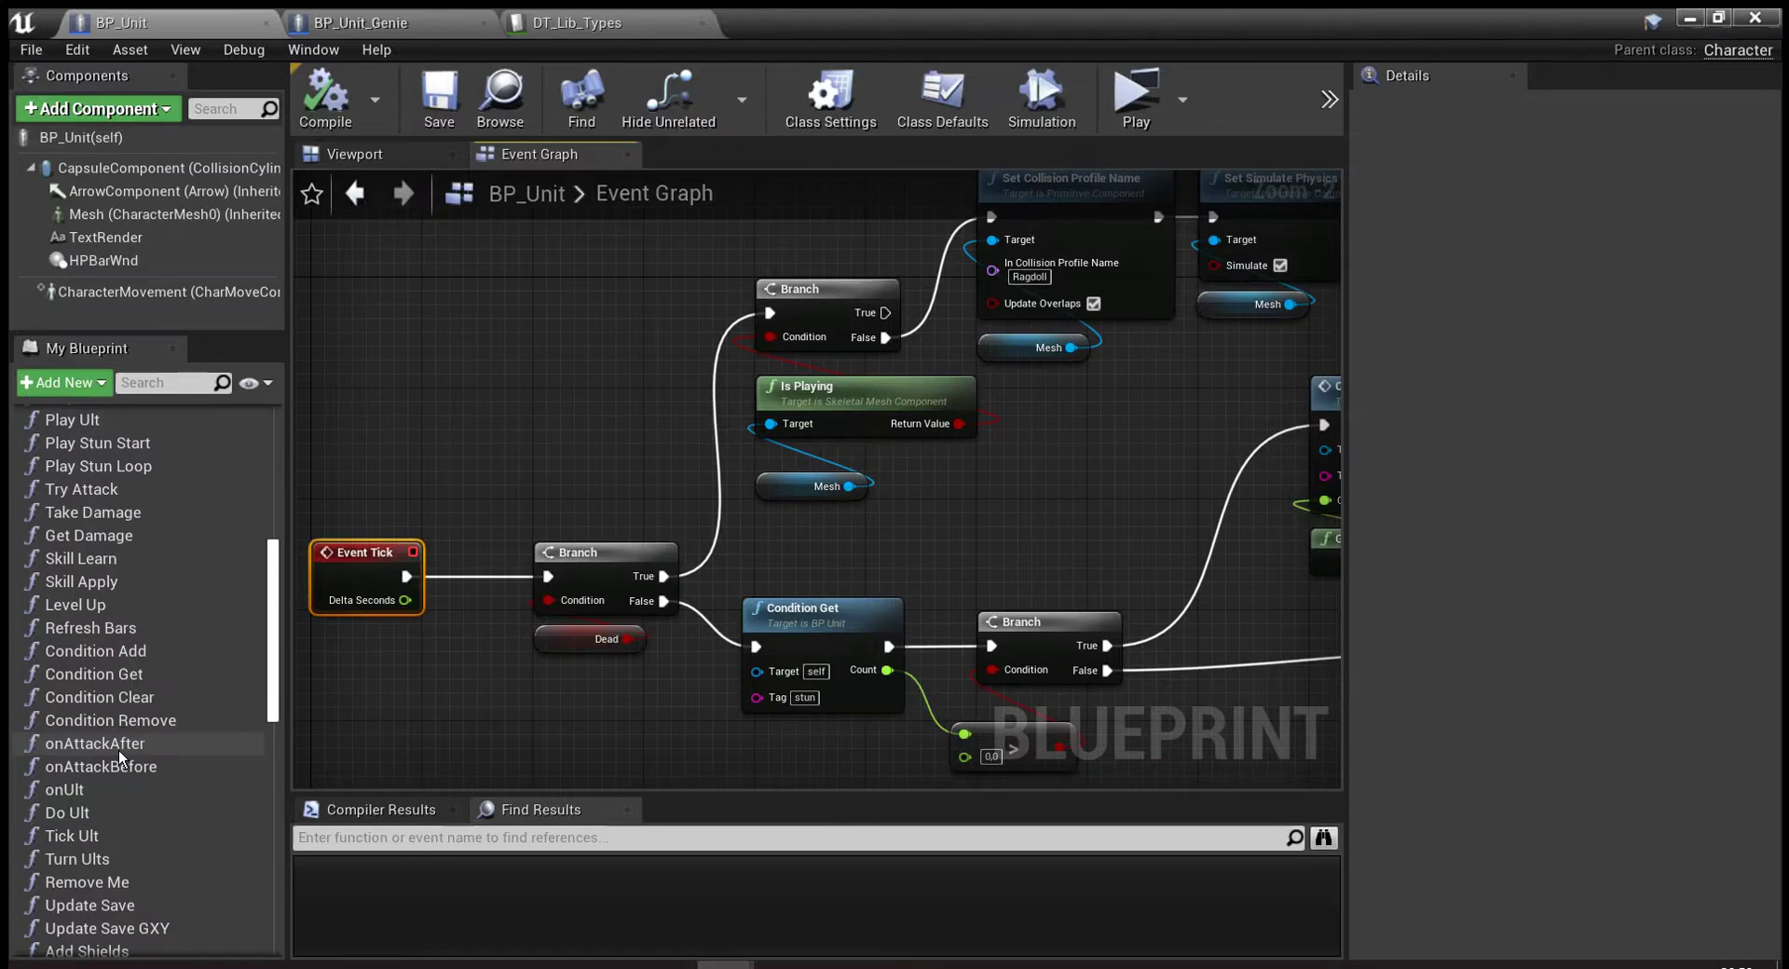
pyautogui.scroll(-5, 119, 752)
pyautogui.scroll(-3, 115, 748)
pyautogui.scroll(-2, 108, 727)
pyautogui.click(119, 850)
pyautogui.click(136, 873)
pyautogui.click(136, 850)
pyautogui.click(138, 870)
pyautogui.scroll(3, 138, 856)
pyautogui.scroll(3, 151, 686)
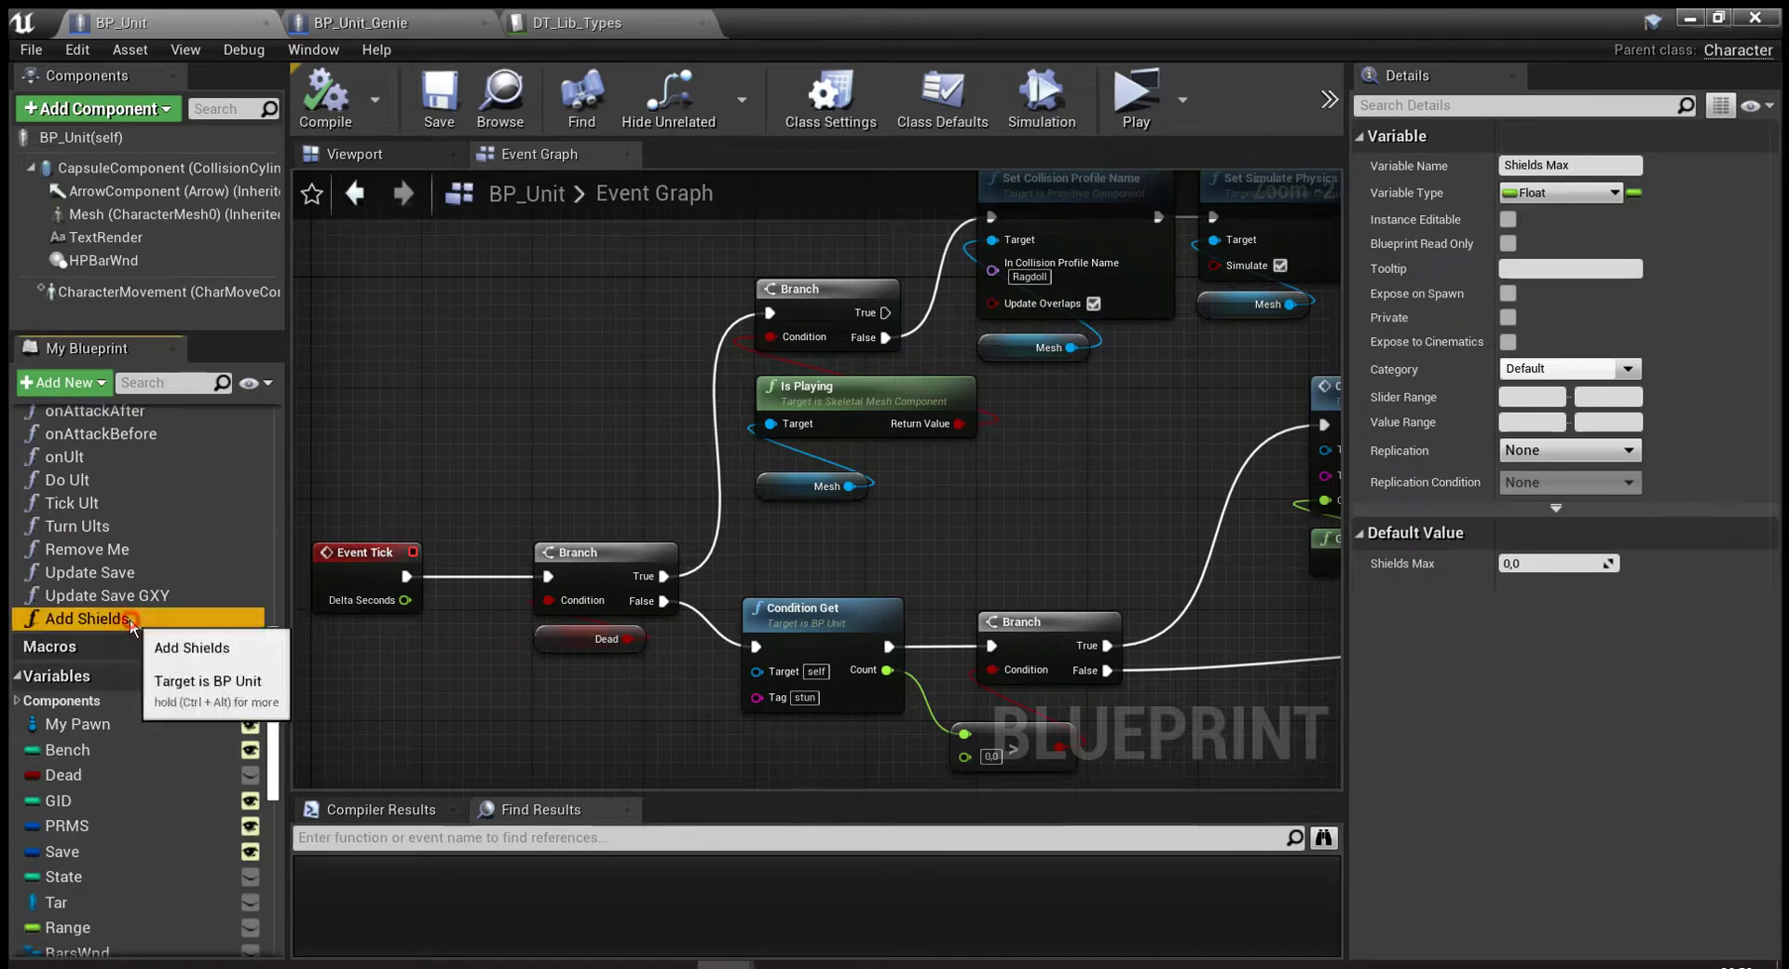
# Open BP_Unit's Add Shields function graph.
pyautogui.doubleClick(131, 619)
pyautogui.scroll(-2, 680, 669)
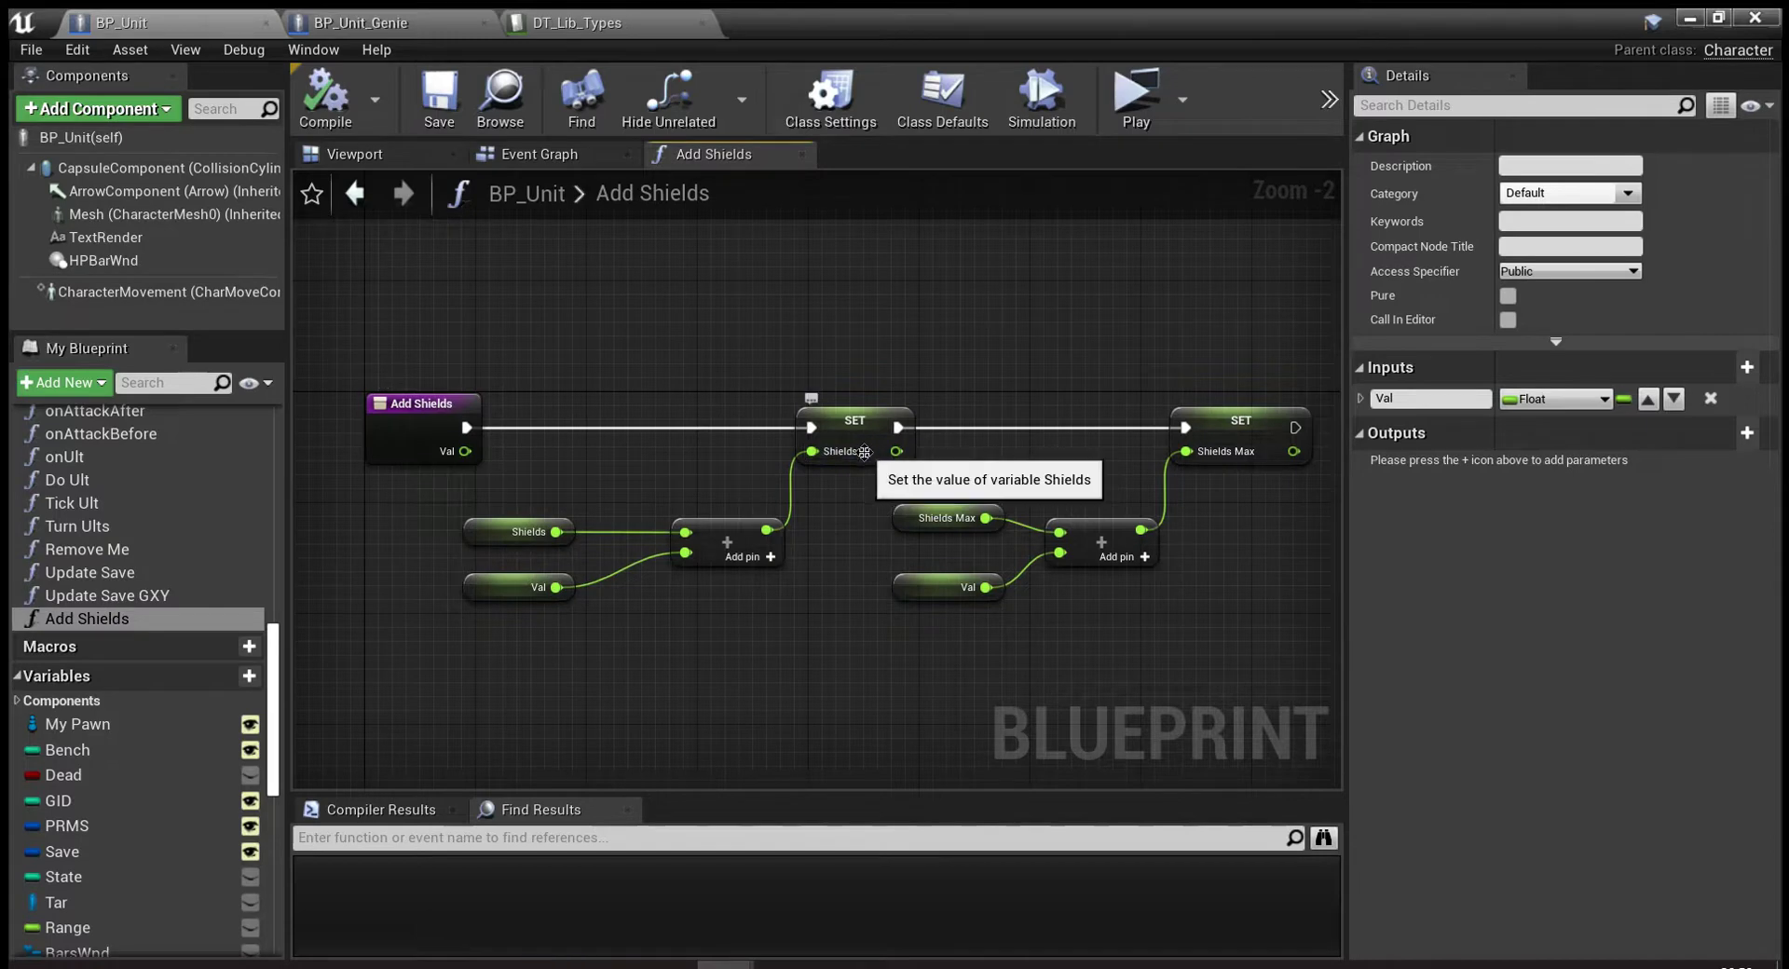
pyautogui.hotkey('alt', 'Tab')
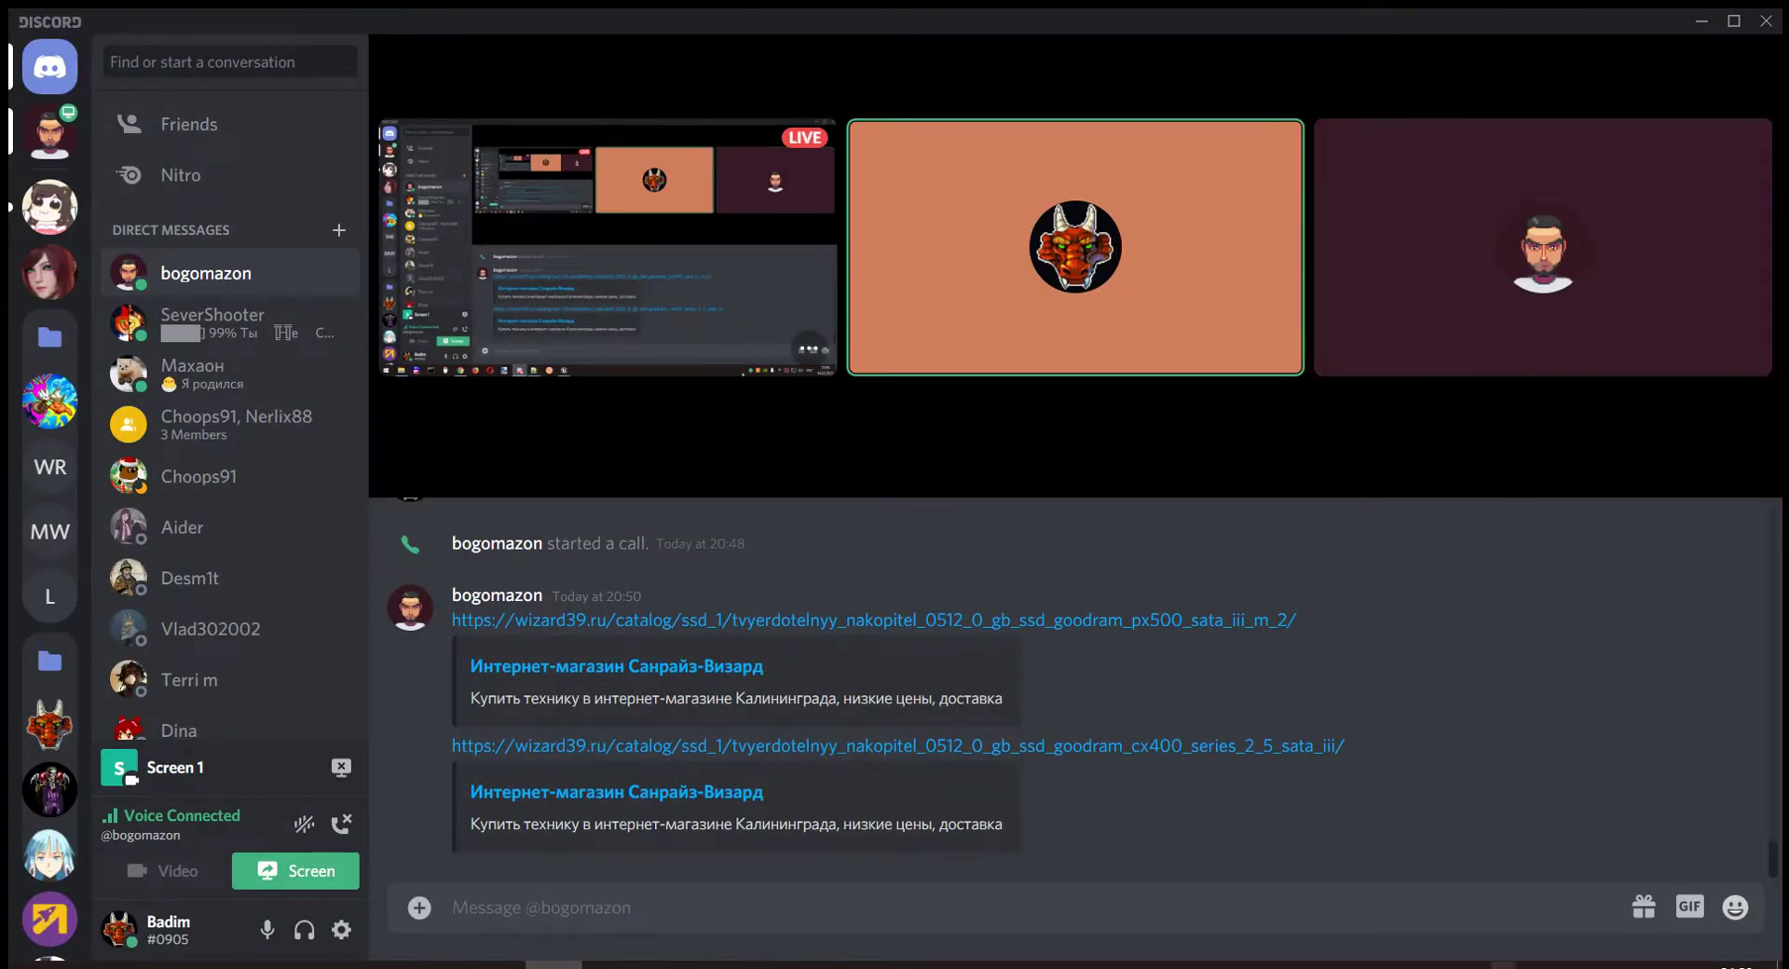
pyautogui.hotkey('alt', 'Tab')
pyautogui.hotkey('alt', 'Tab')
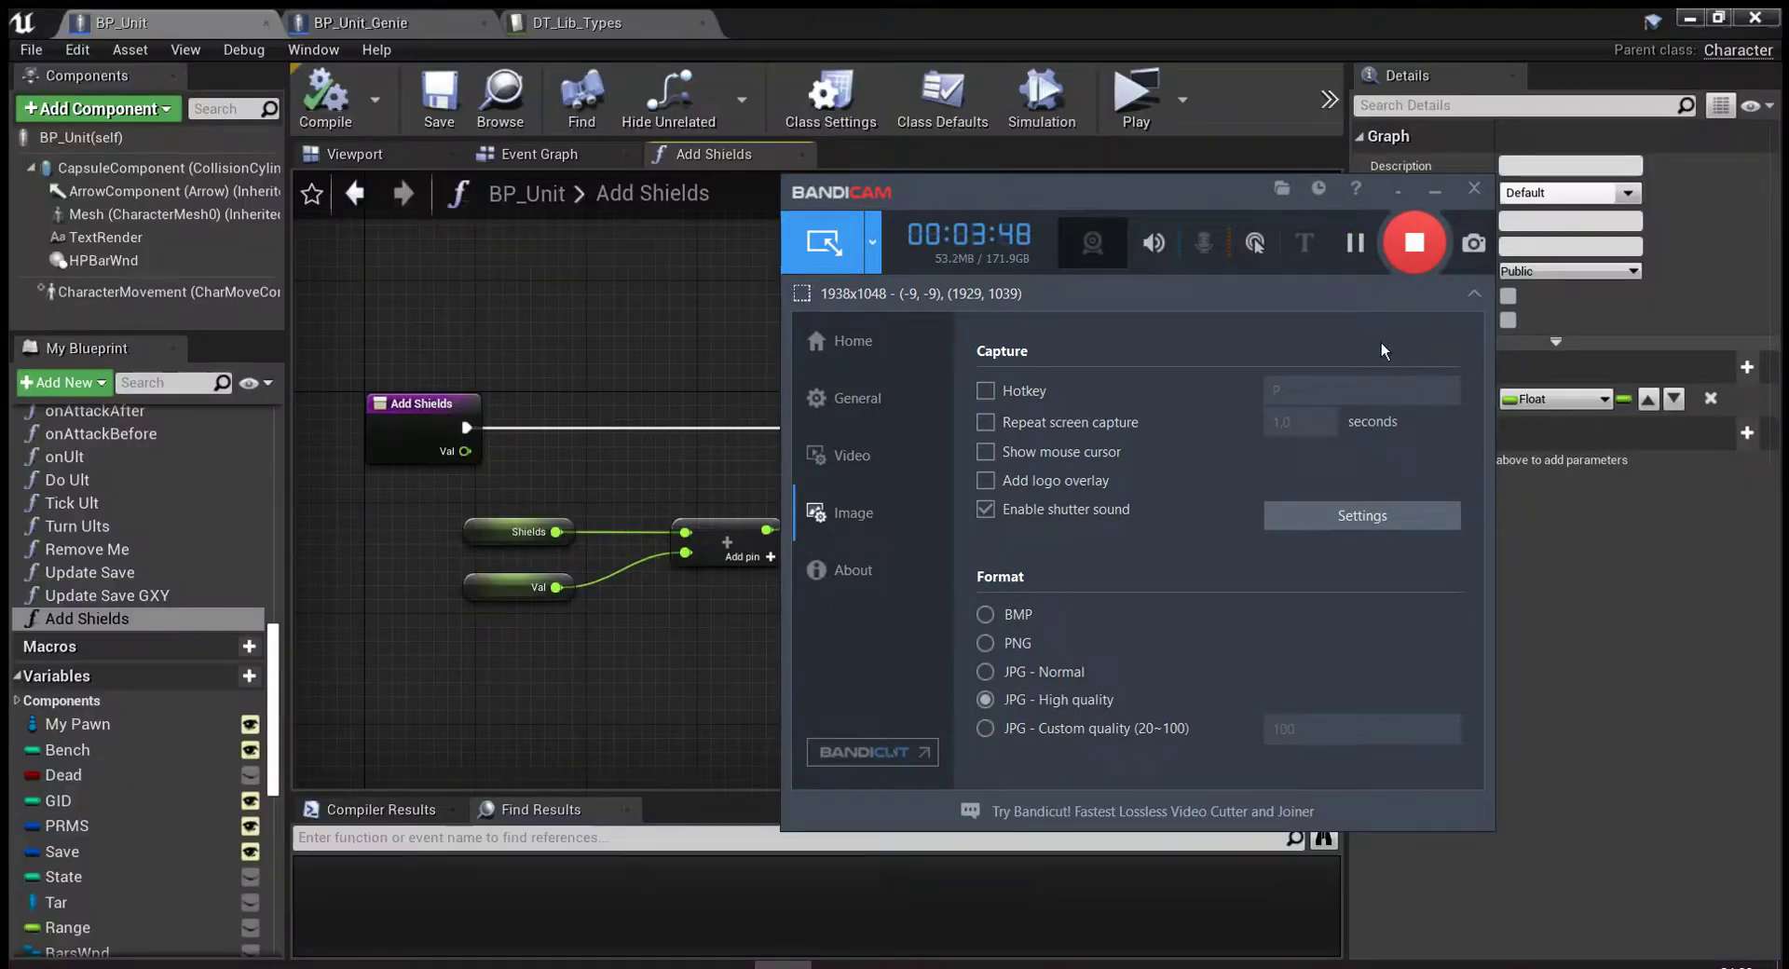
pyautogui.click(1436, 191)
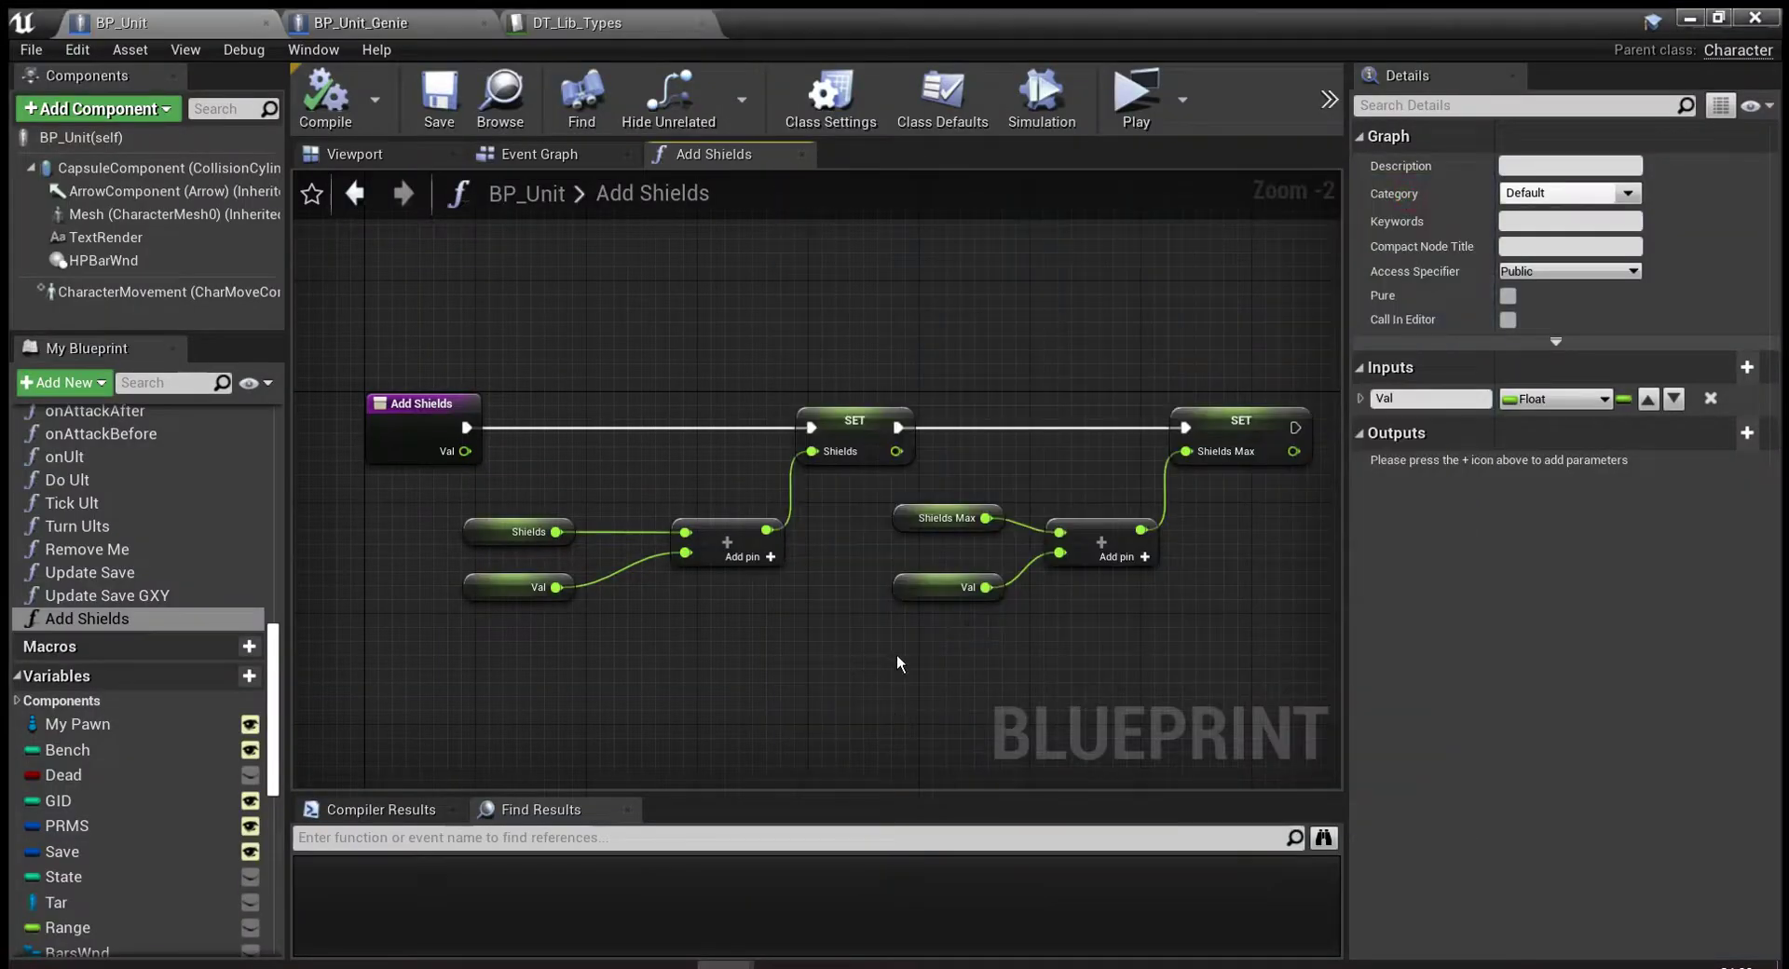
# Examine the two SET nodes adding Val to Shields and Shields Max.
pyautogui.moveTo(898, 650); pyautogui.dragTo(822, 640, button='right')
pyautogui.moveTo(1267, 345); pyautogui.dragTo(702, 474)
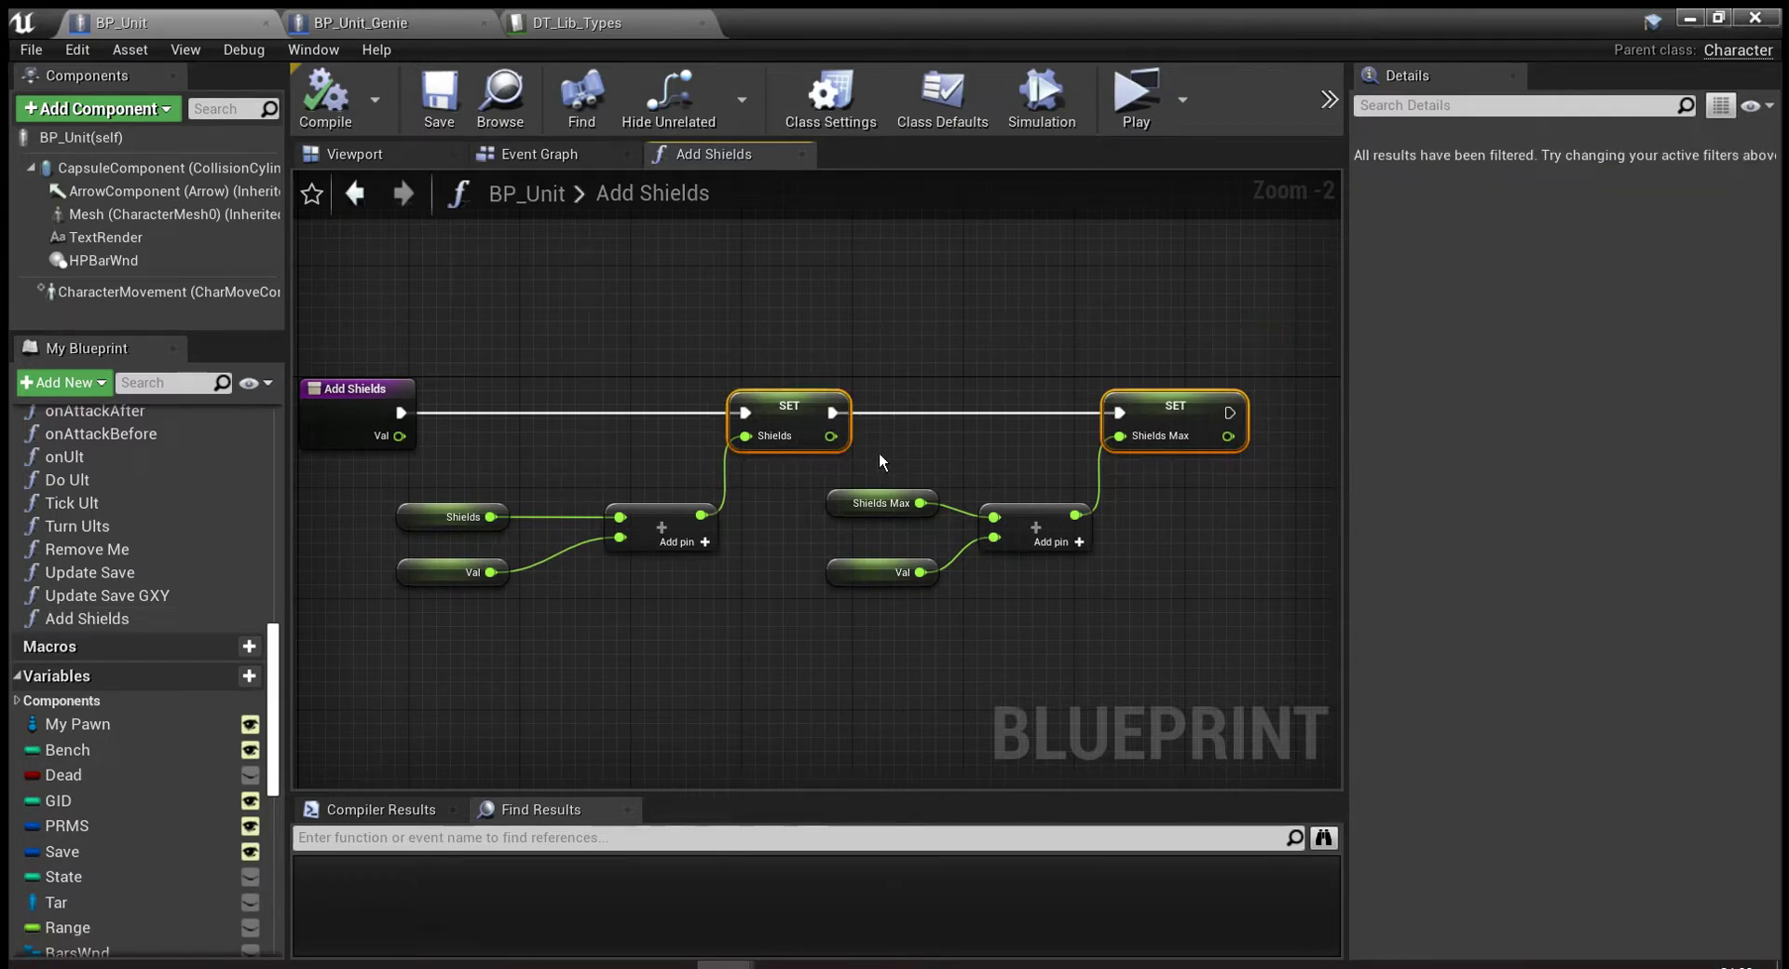
pyautogui.click(589, 315)
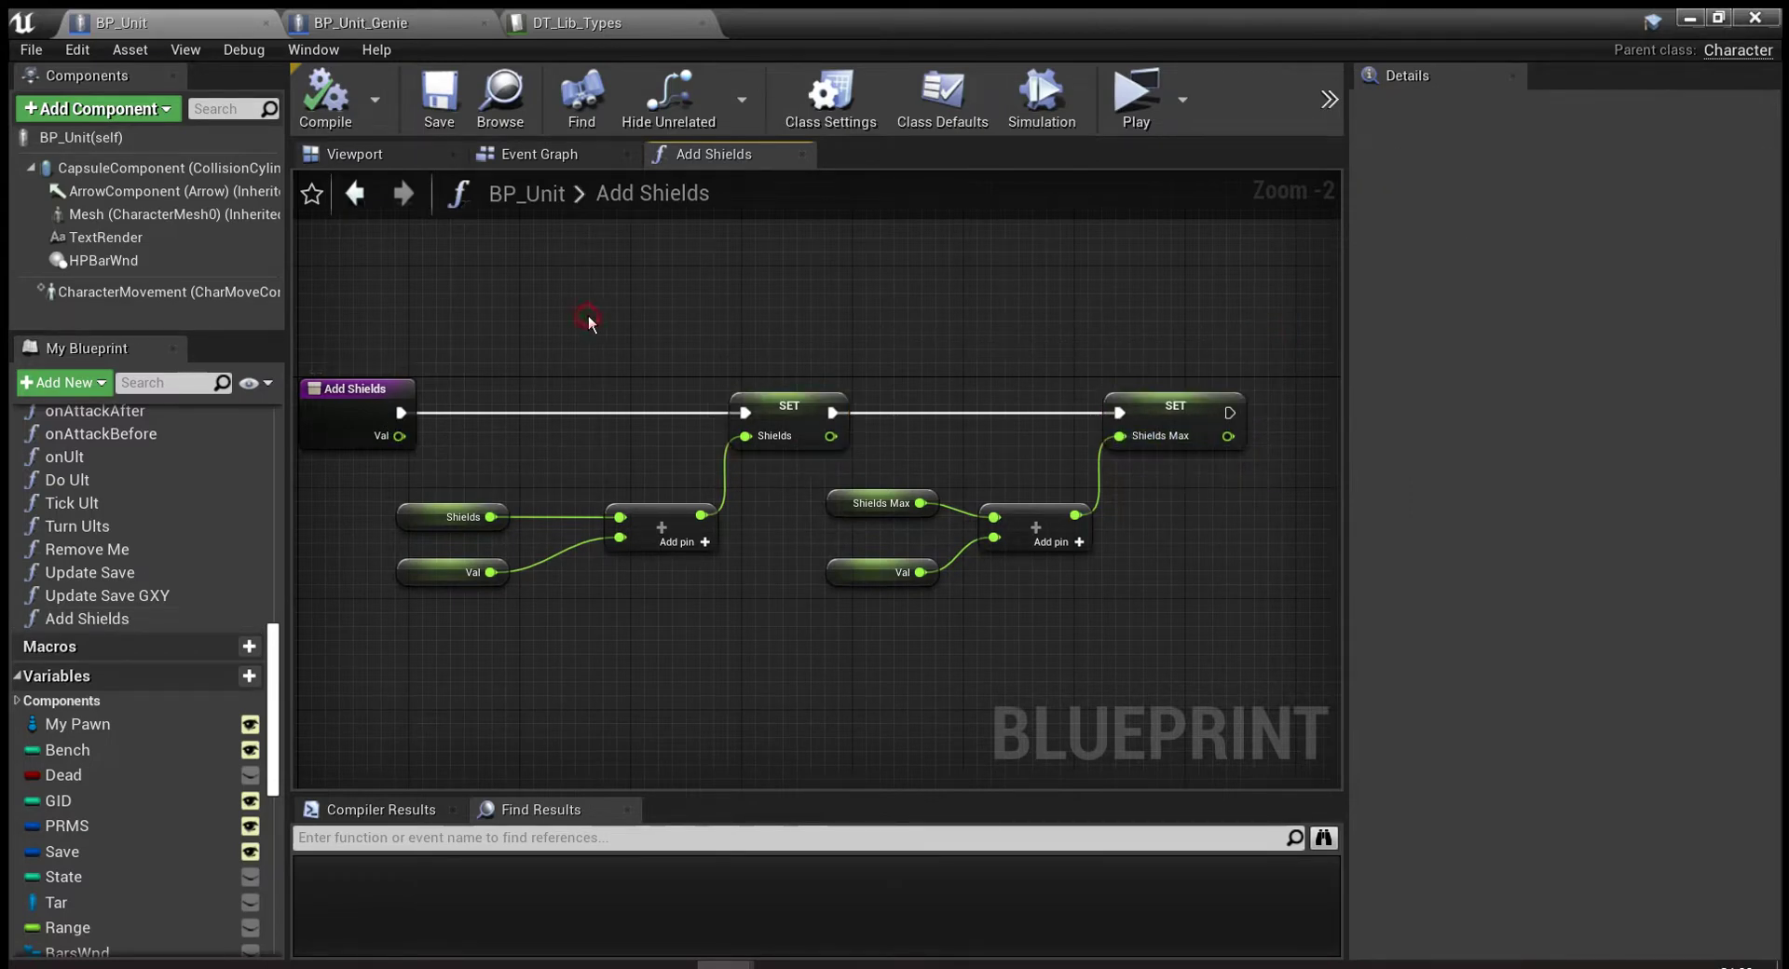
pyautogui.scroll(3, 142, 718)
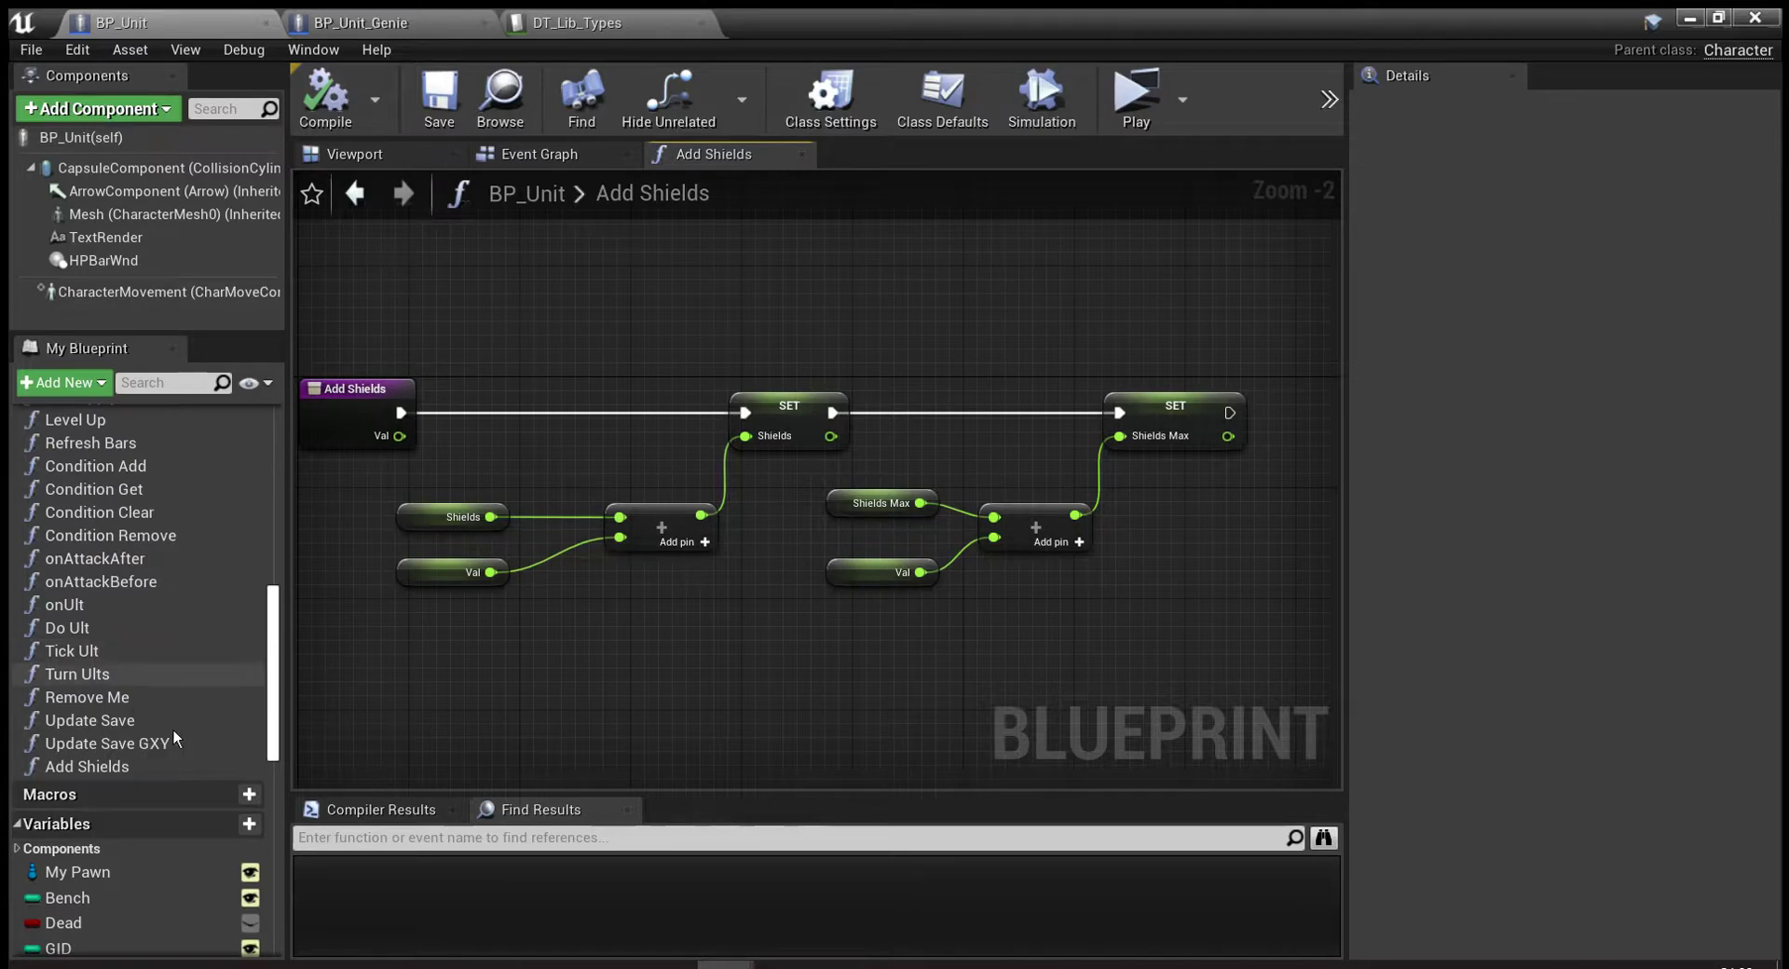
pyautogui.scroll(6, 187, 751)
pyautogui.click(134, 626)
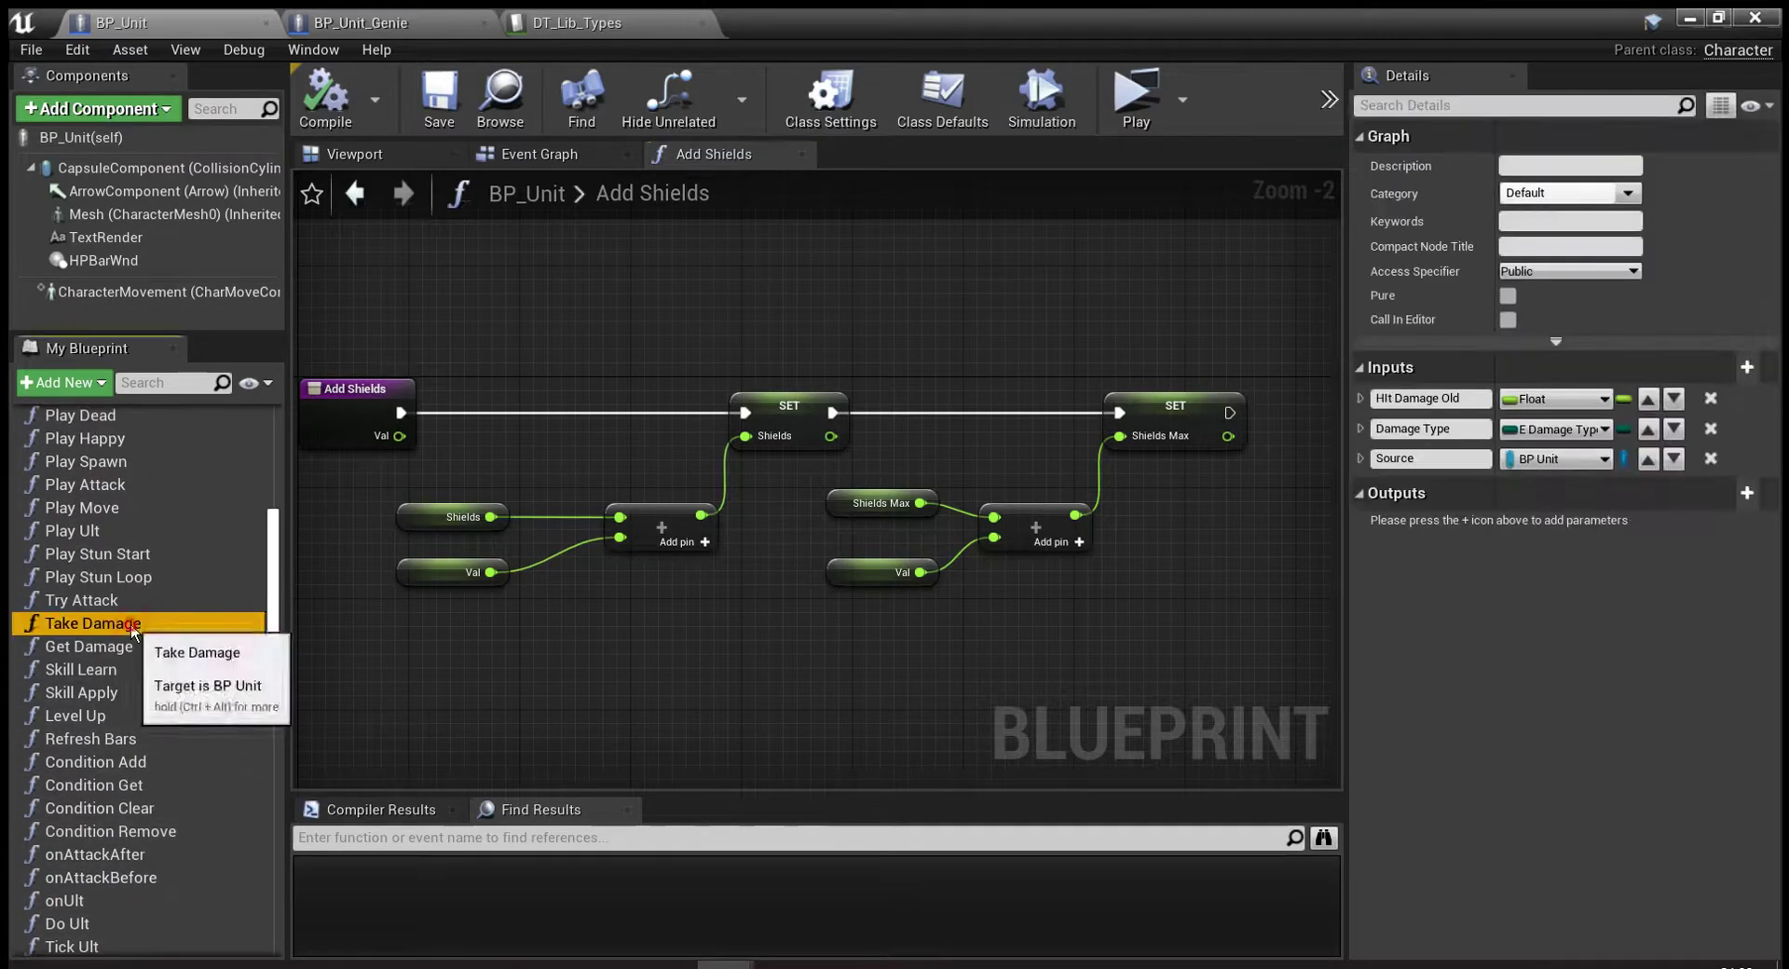
# Open Take Damage and inspect the HP subtraction, Branch and Hit Damage New nodes.
pyautogui.doubleClick(134, 626)
pyautogui.scroll(4, 675, 564)
pyautogui.moveTo(678, 560); pyautogui.dragTo(679, 706, button='right')
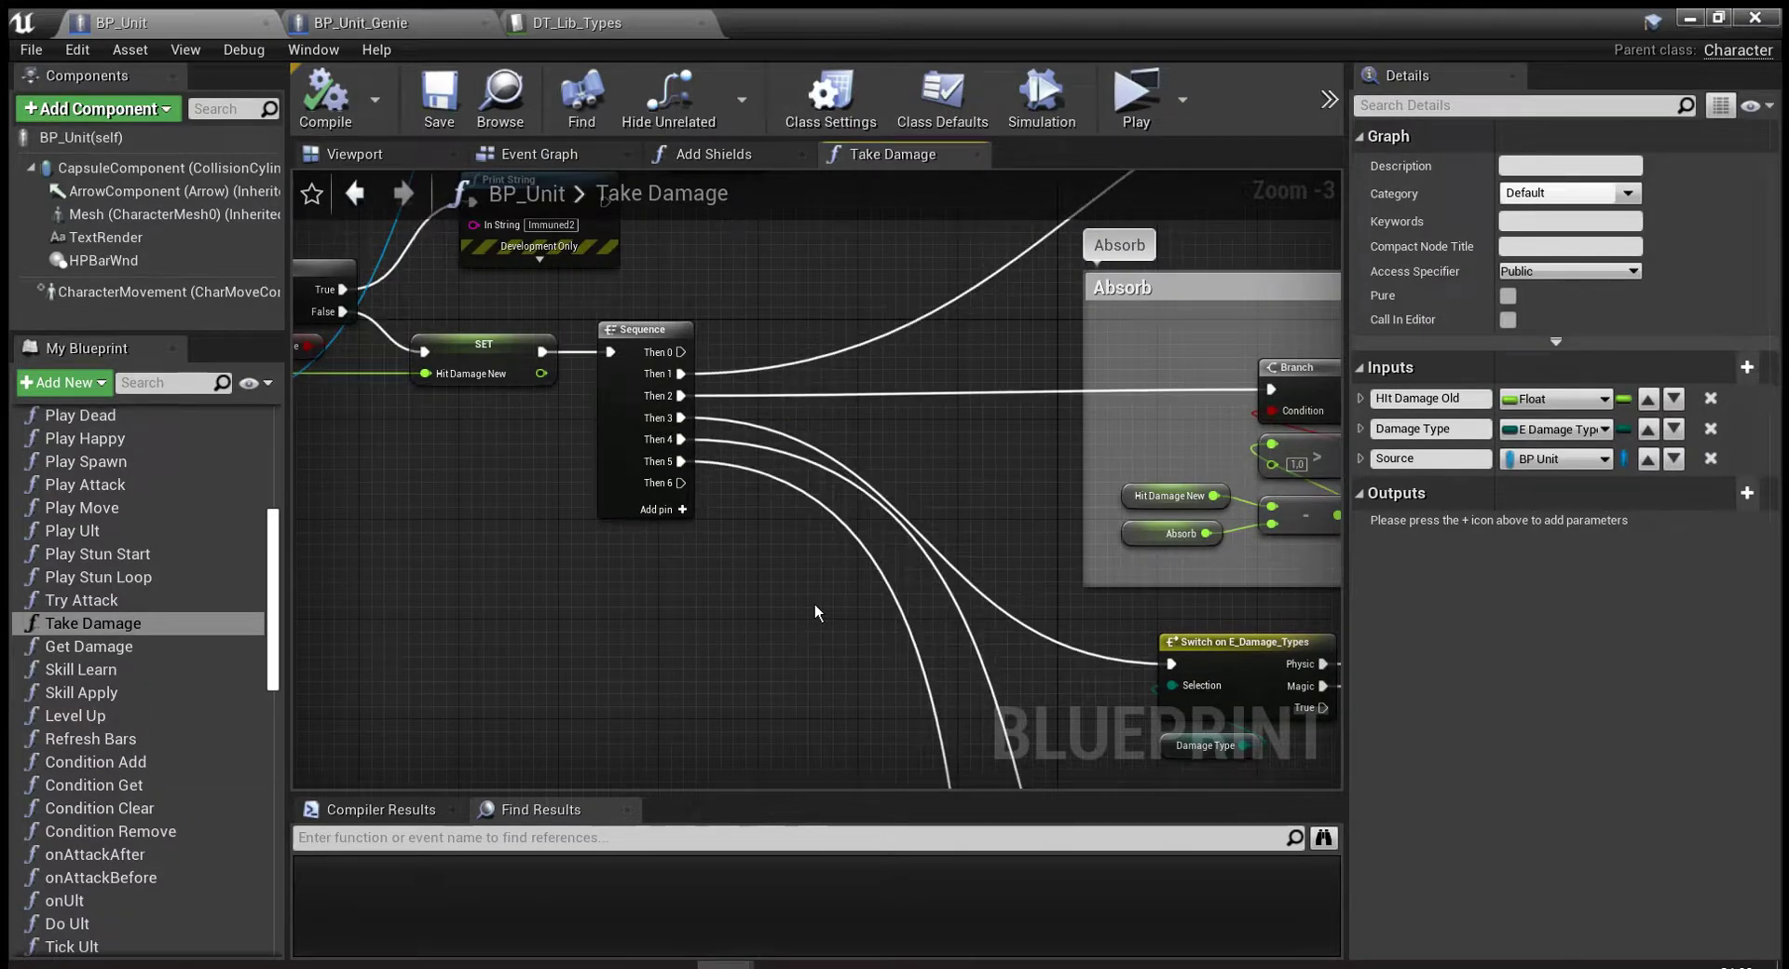
pyautogui.moveTo(814, 604); pyautogui.dragTo(308, 187, button='right')
pyautogui.scroll(-1, 771, 665)
pyautogui.moveTo(711, 471); pyautogui.dragTo(692, 431, button='right')
pyautogui.moveTo(345, 427); pyautogui.dragTo(925, 643)
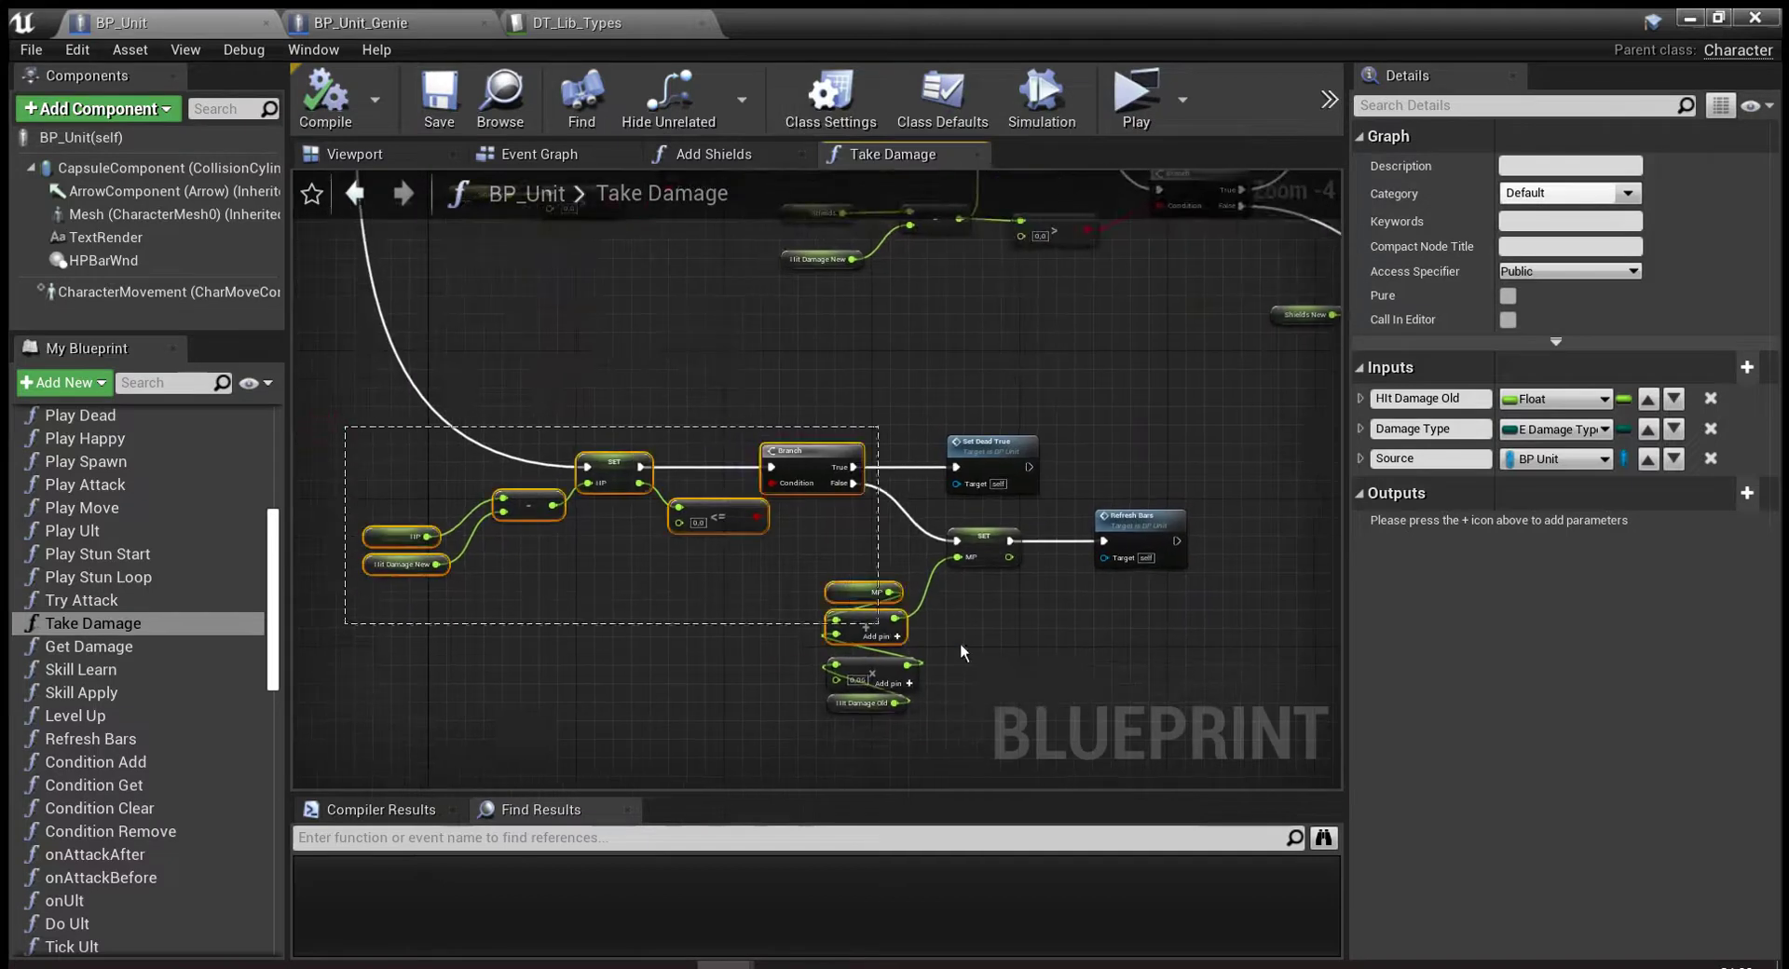
pyautogui.scroll(3, 473, 607)
pyautogui.moveTo(474, 608); pyautogui.dragTo(679, 641, button='right')
pyautogui.moveTo(678, 641); pyautogui.dragTo(440, 552)
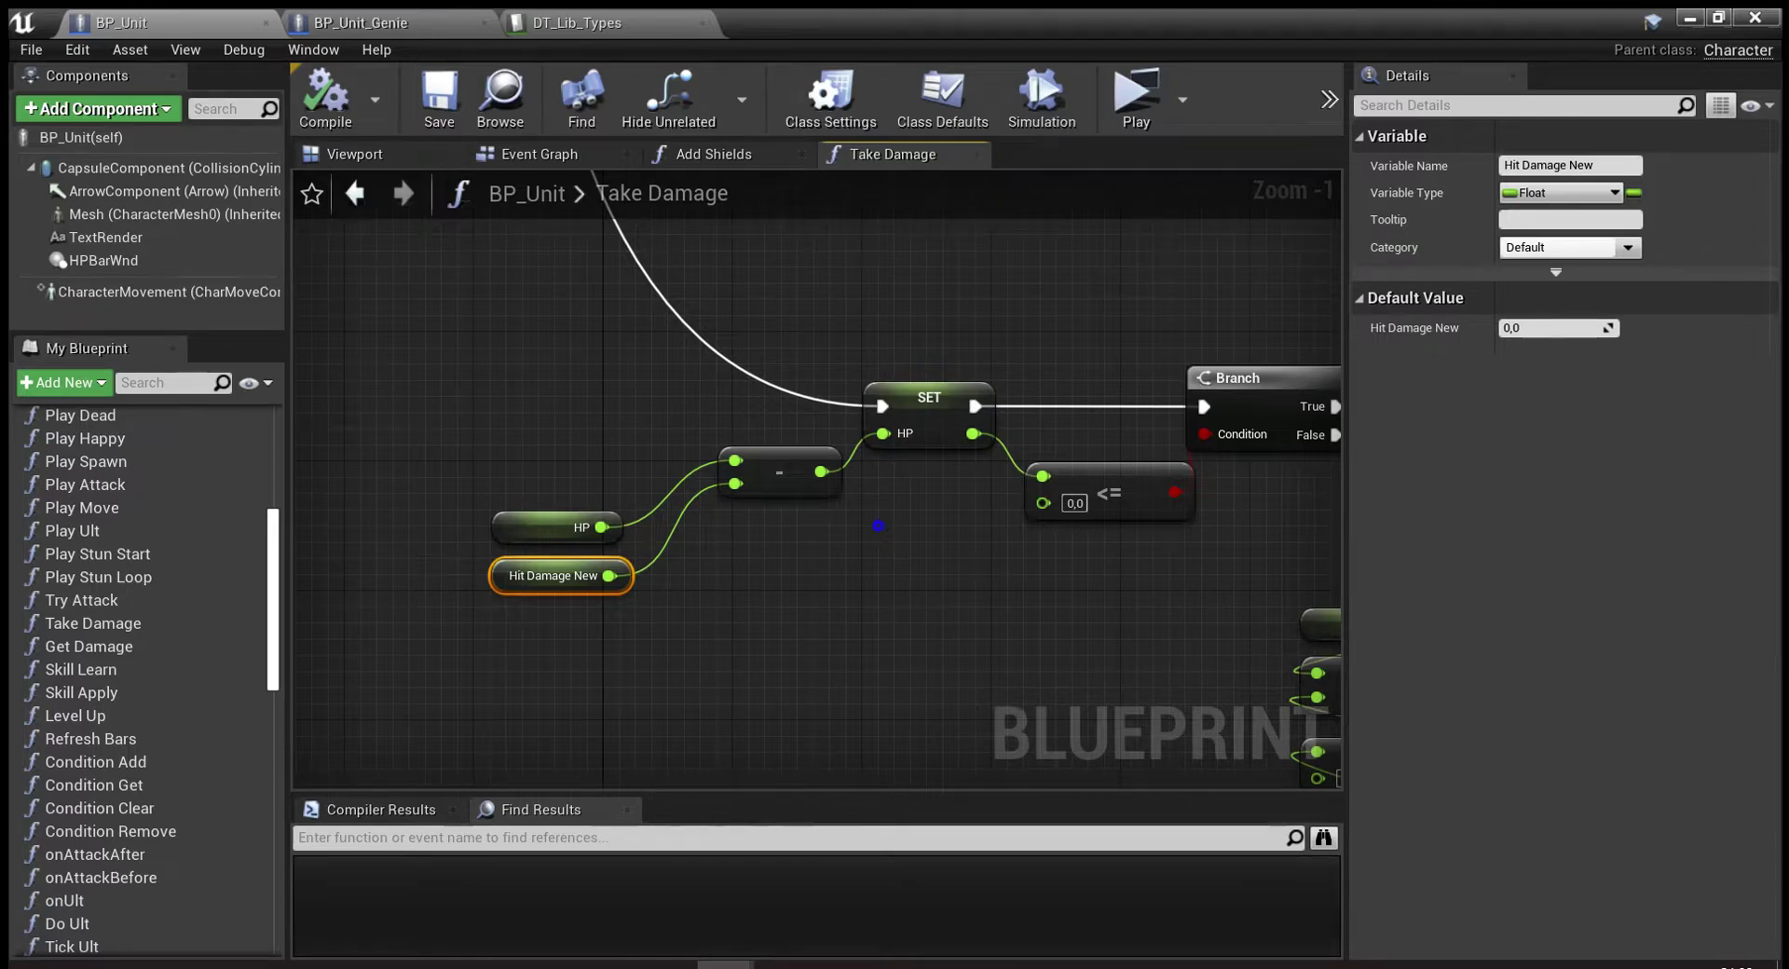
pyautogui.moveTo(596, 531); pyautogui.dragTo(431, 616, button='right')
# Trace the Shields greater-than-zero check and shield subtraction through the Shields New branches.
pyautogui.moveTo(925, 436); pyautogui.dragTo(819, 511, button='right')
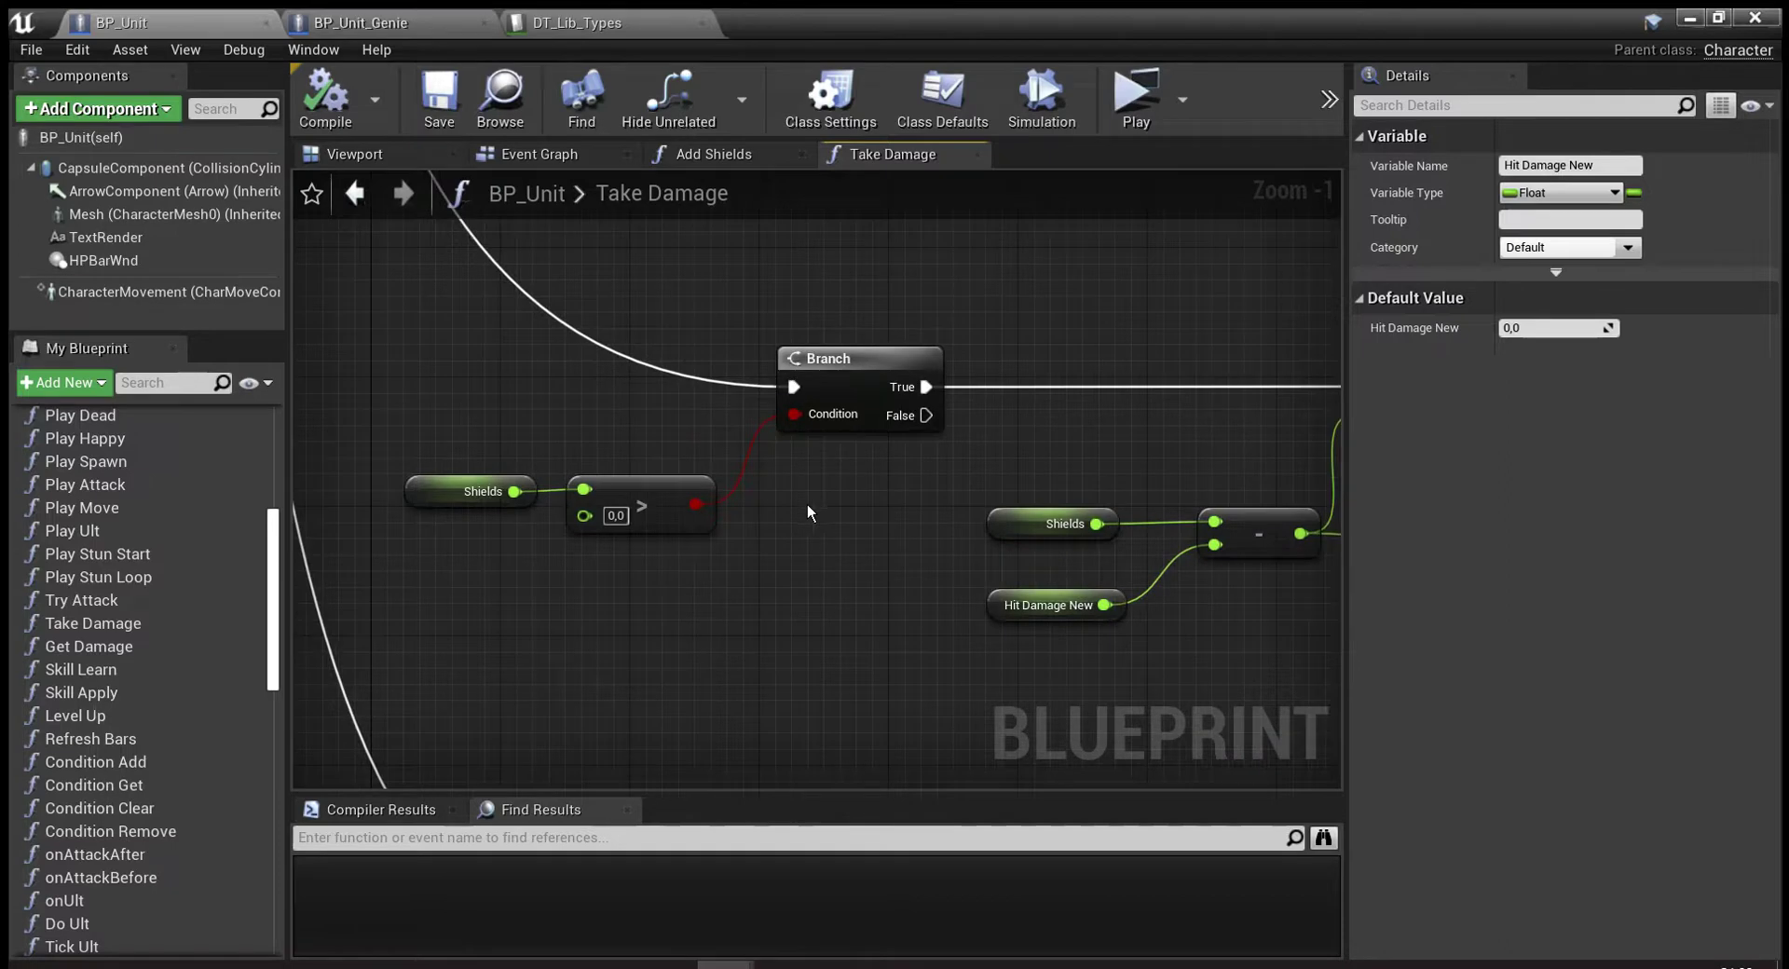
pyautogui.moveTo(371, 378); pyautogui.dragTo(620, 557)
pyautogui.moveTo(812, 595)
pyautogui.mouseDown(button='right')
pyautogui.moveTo(842, 595)
pyautogui.moveTo(518, 612)
pyautogui.mouseUp(button='right')
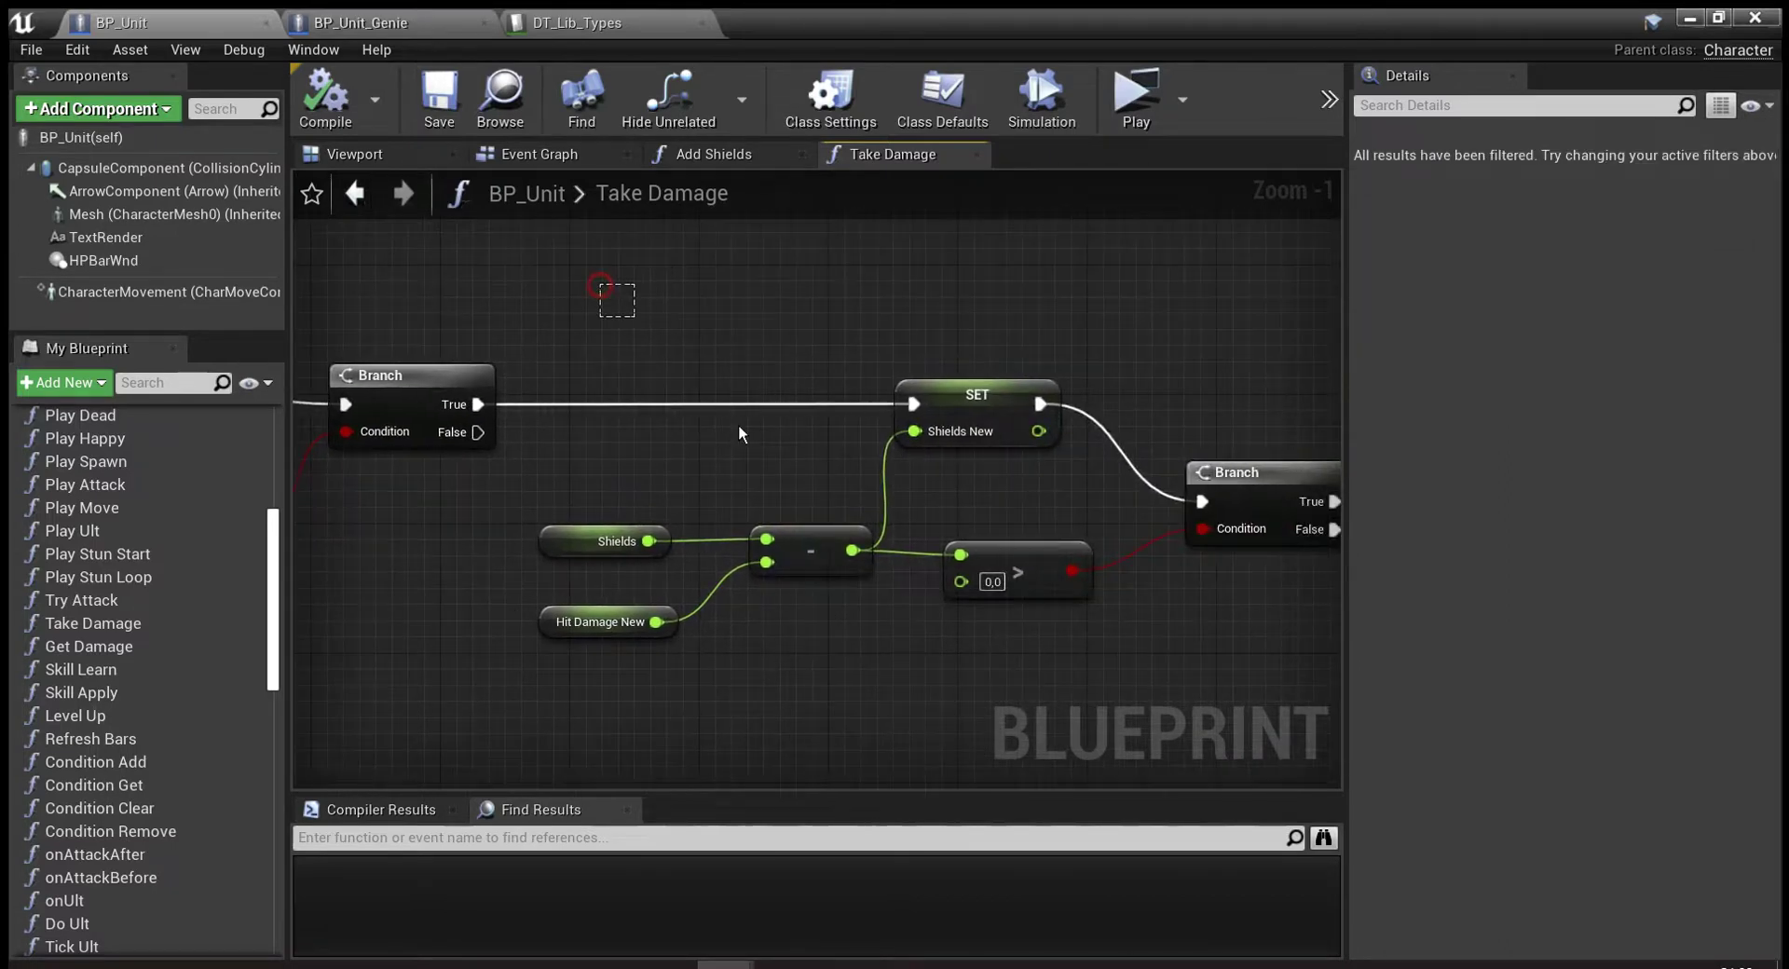
pyautogui.moveTo(739, 427); pyautogui.dragTo(1008, 660)
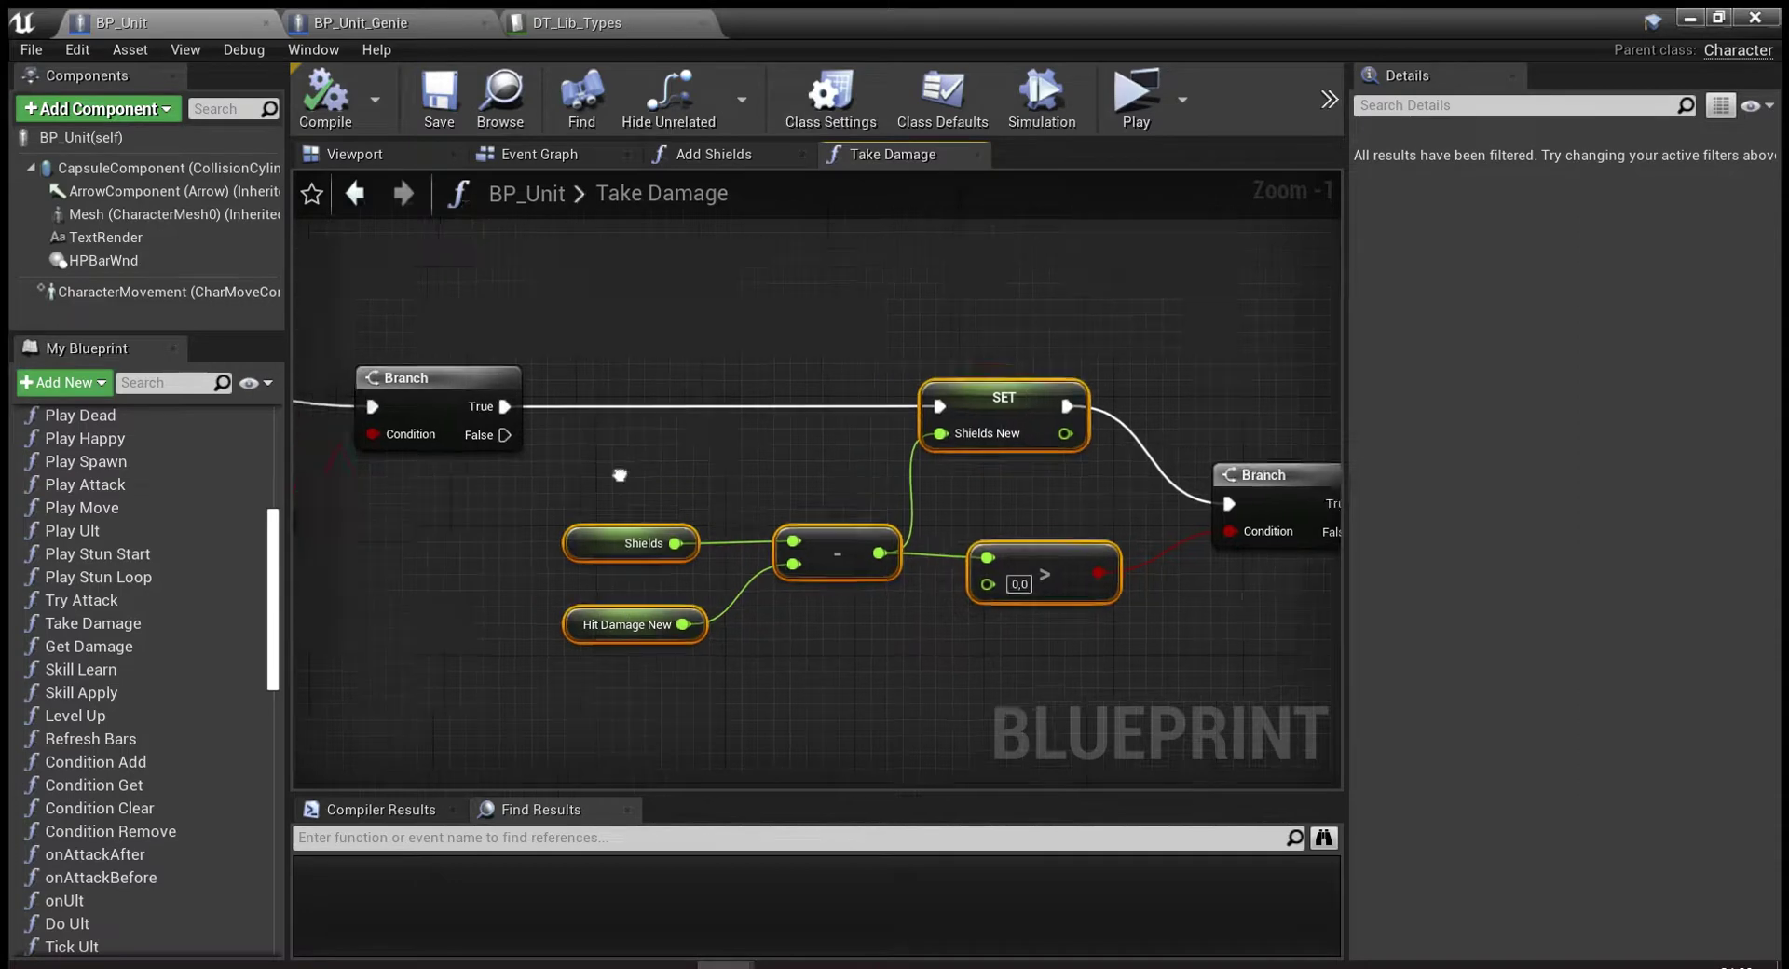
pyautogui.moveTo(811, 545); pyautogui.dragTo(1193, 534, button='right')
pyautogui.moveTo(1049, 443); pyautogui.dragTo(732, 441, button='right')
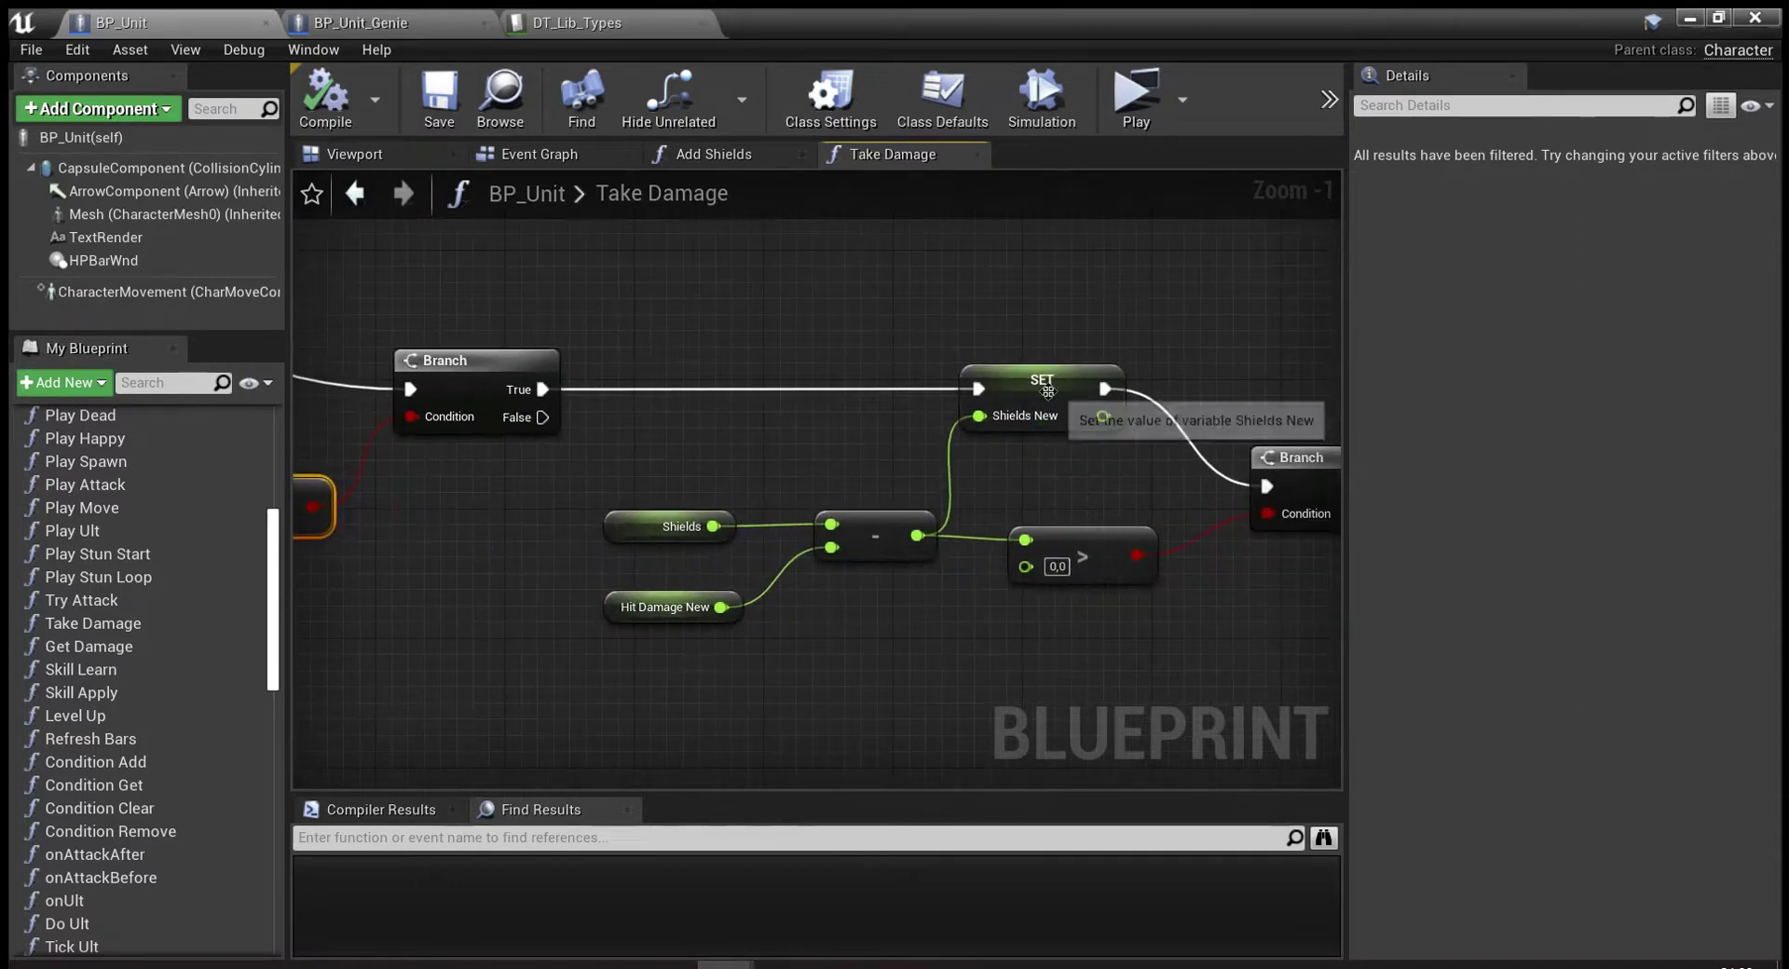
pyautogui.moveTo(836, 635); pyautogui.dragTo(547, 639, button='right')
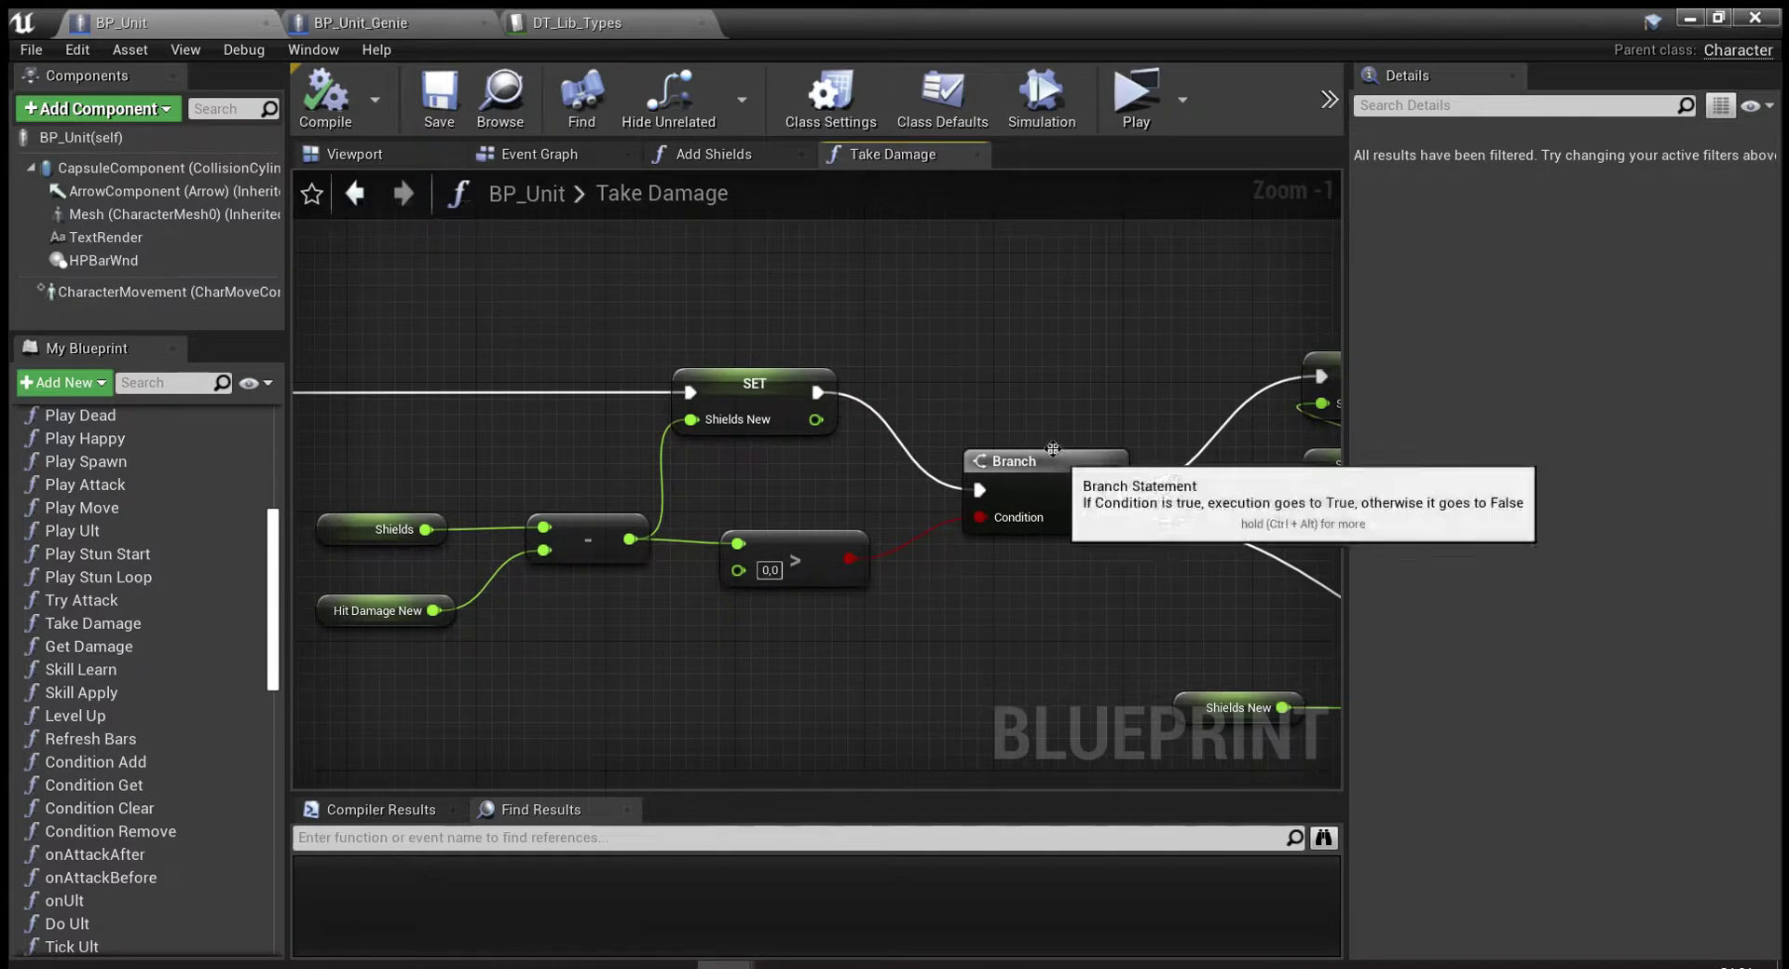
pyautogui.moveTo(1044, 400); pyautogui.dragTo(427, 361, button='right')
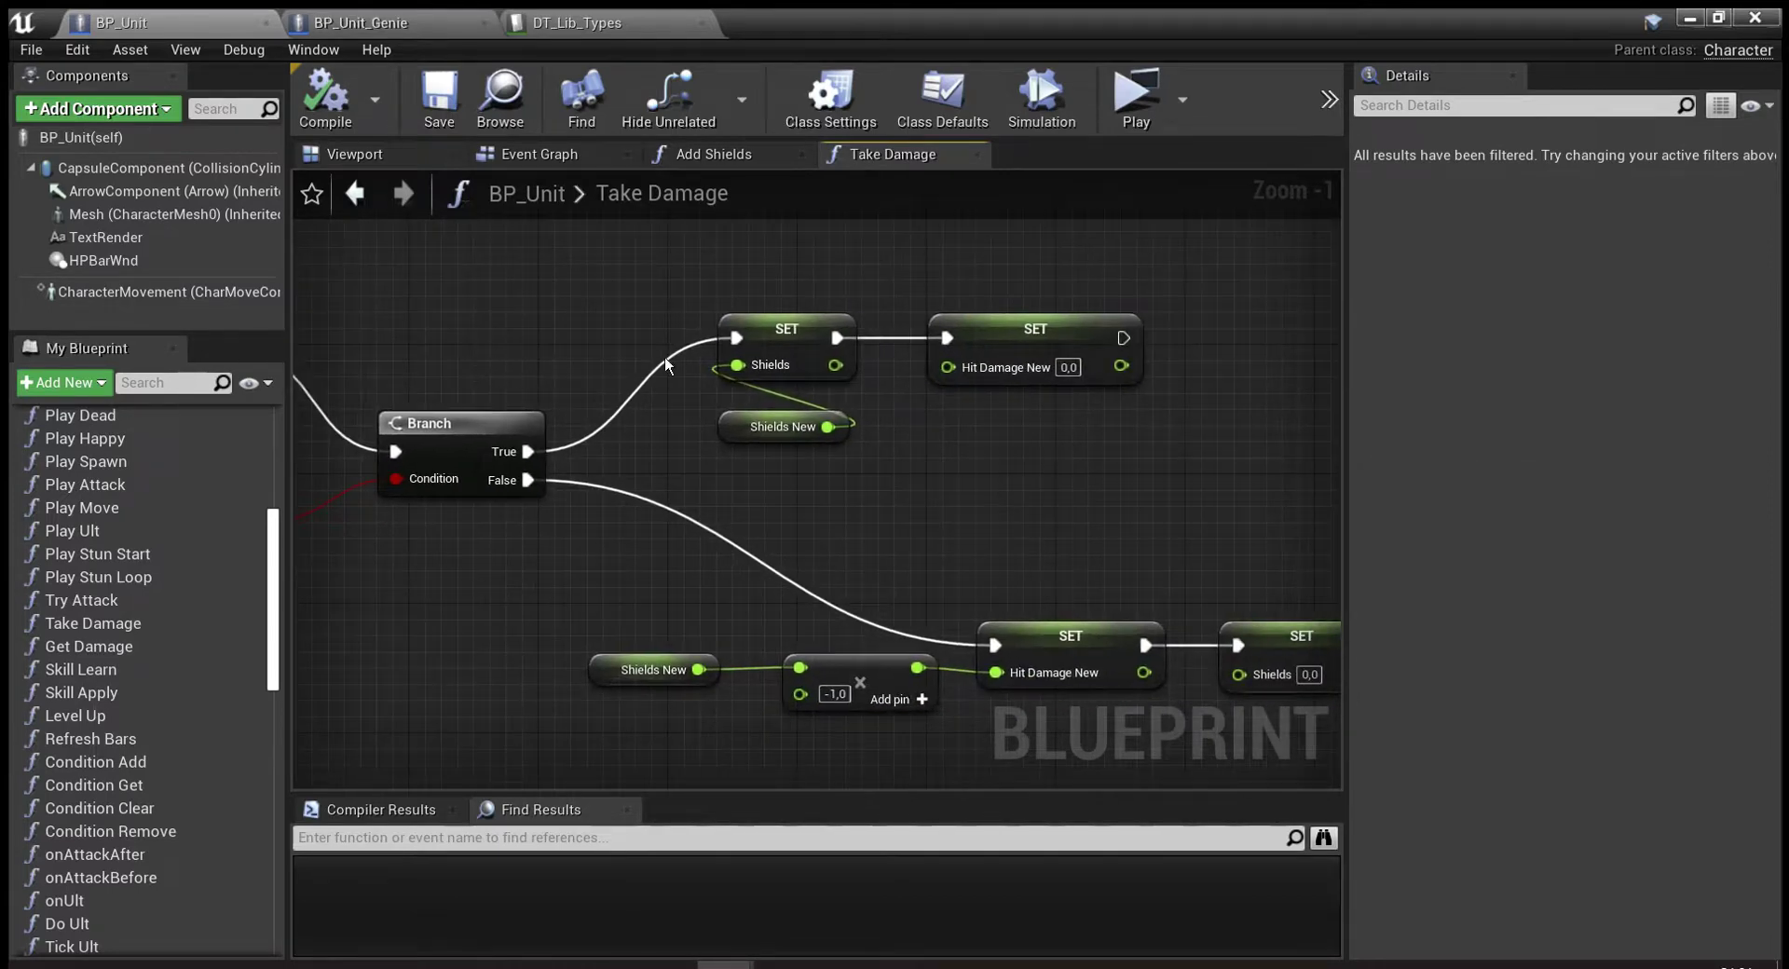
# Inspect the SET Hit Damage New, Shields and Shields Max nodes on the branch outputs.
pyautogui.moveTo(695, 261)
pyautogui.mouseDown()
pyautogui.moveTo(1228, 492)
pyautogui.moveTo(997, 319)
pyautogui.moveTo(904, 312)
pyautogui.mouseUp()
pyautogui.moveTo(935, 388); pyautogui.dragTo(856, 385, button='right')
pyautogui.moveTo(860, 387); pyautogui.dragTo(1282, 573)
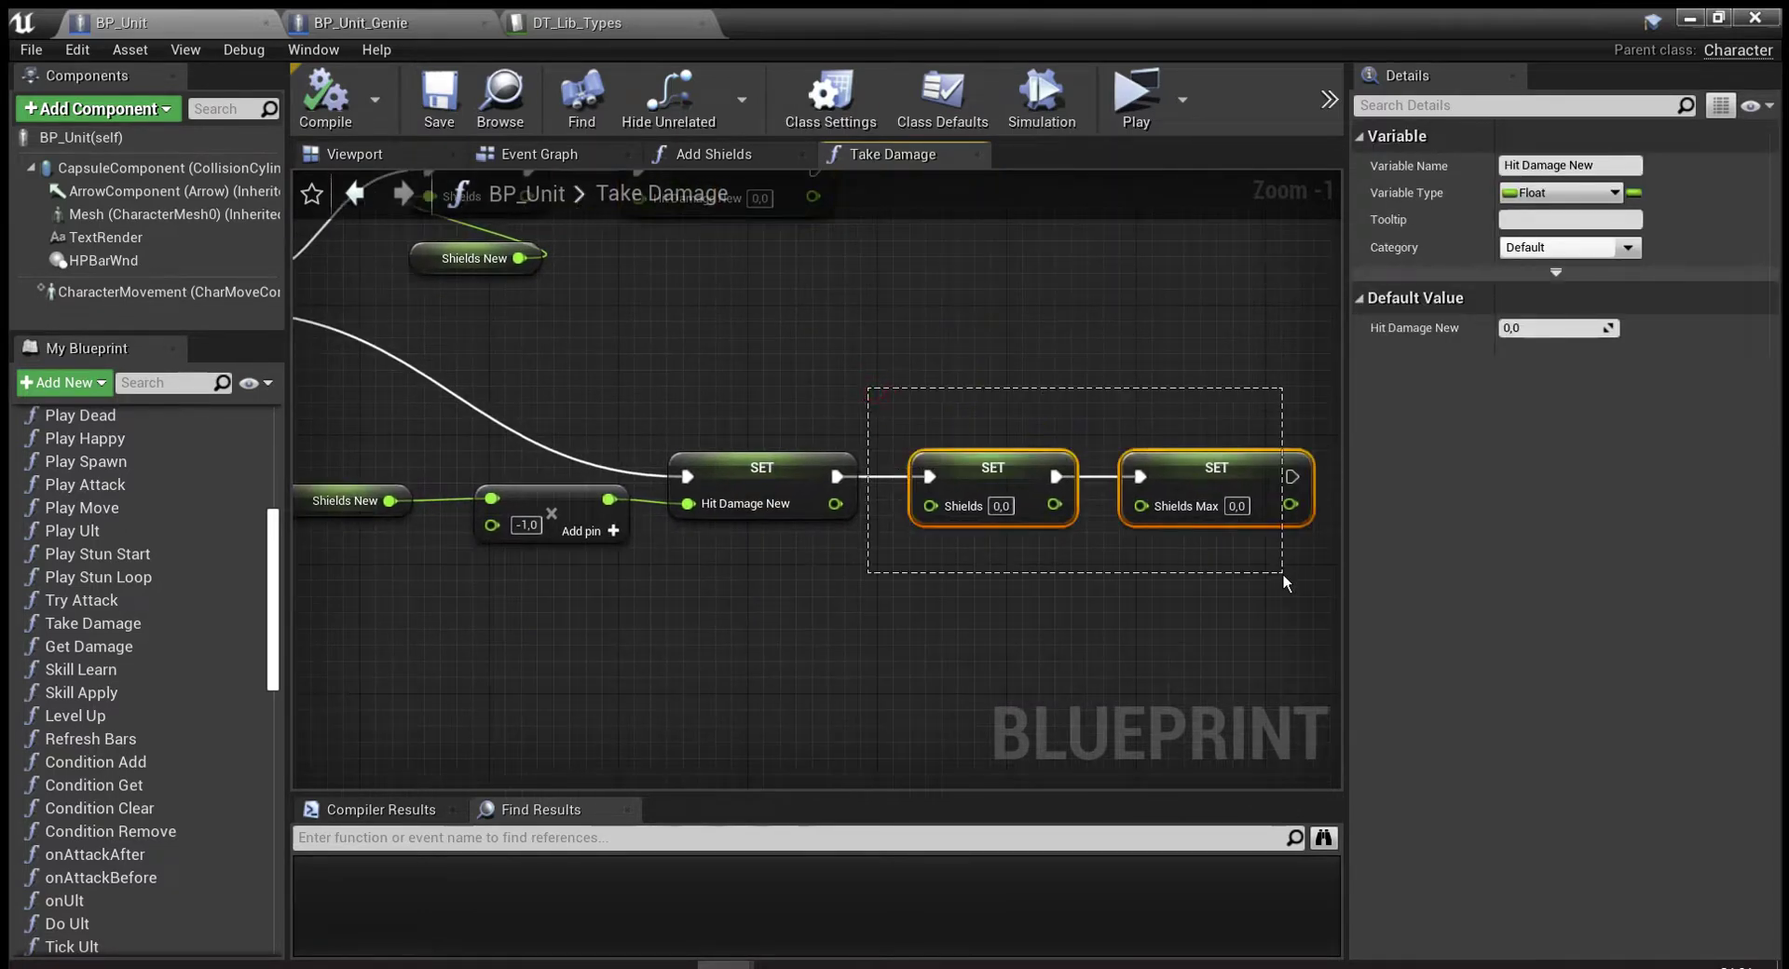
pyautogui.moveTo(813, 402); pyautogui.dragTo(1010, 421, button='right')
pyautogui.moveTo(977, 408); pyautogui.dragTo(544, 593)
pyautogui.click(978, 400)
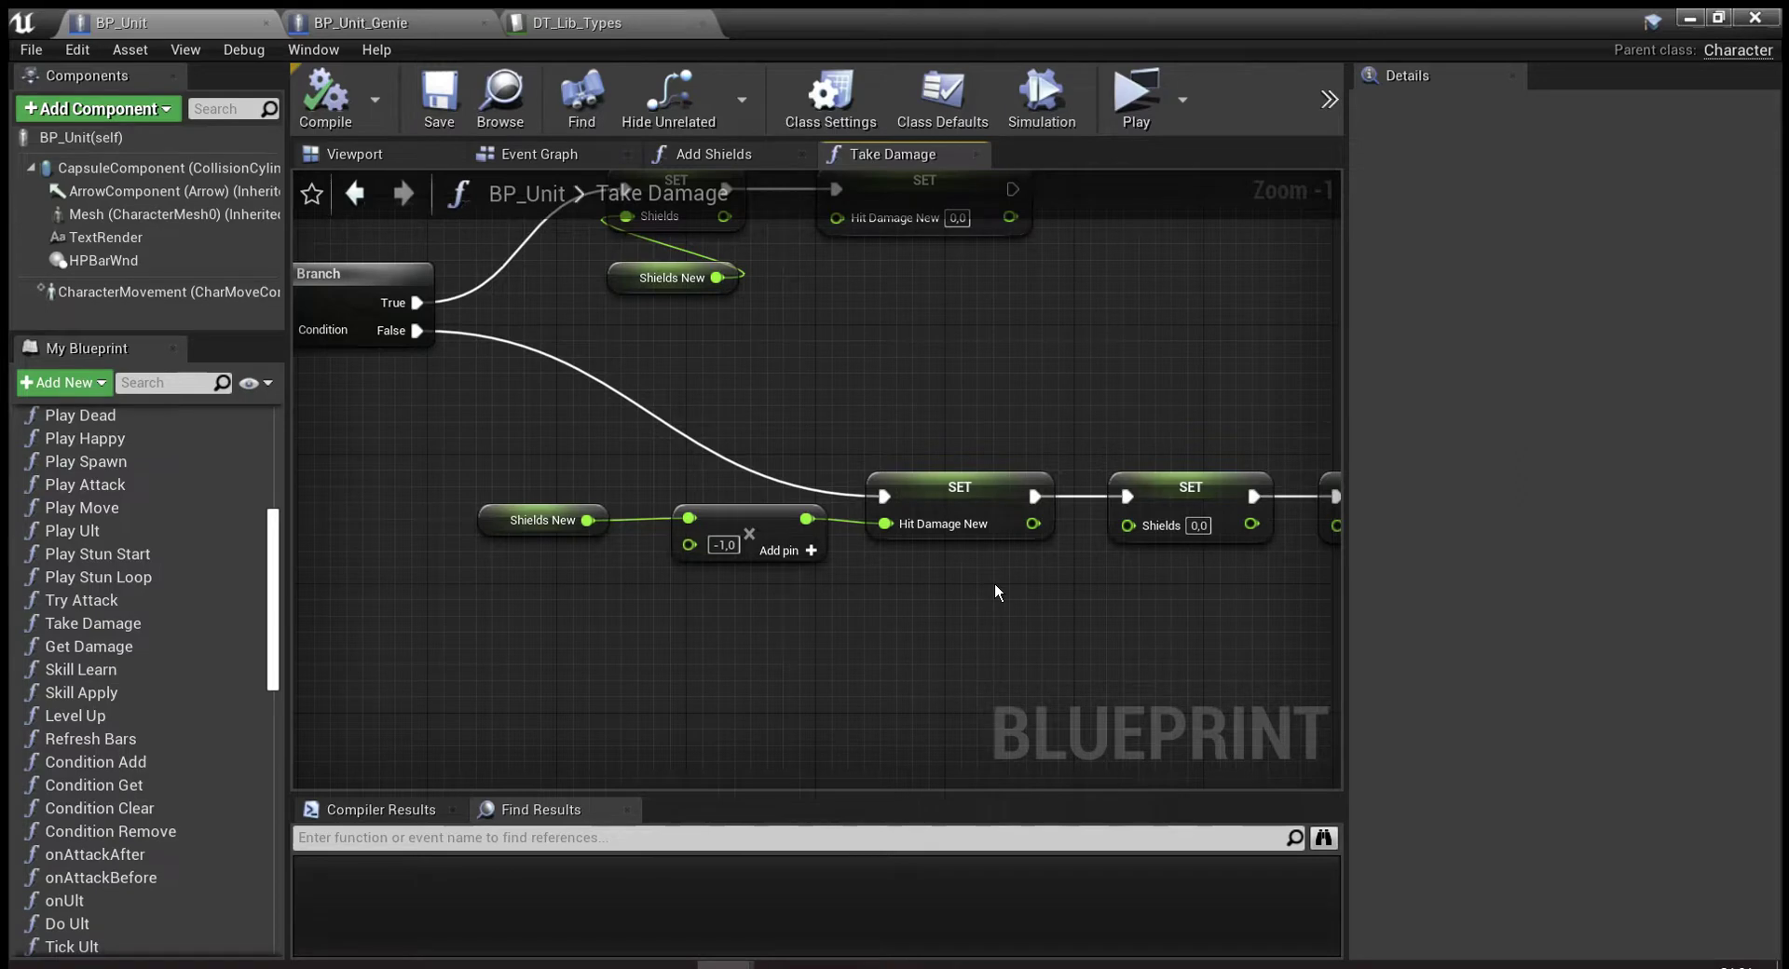
pyautogui.scroll(-1, 994, 593)
pyautogui.moveTo(529, 466)
pyautogui.mouseDown(button='right')
pyautogui.moveTo(690, 538)
pyautogui.moveTo(418, 520)
pyautogui.mouseUp(button='right')
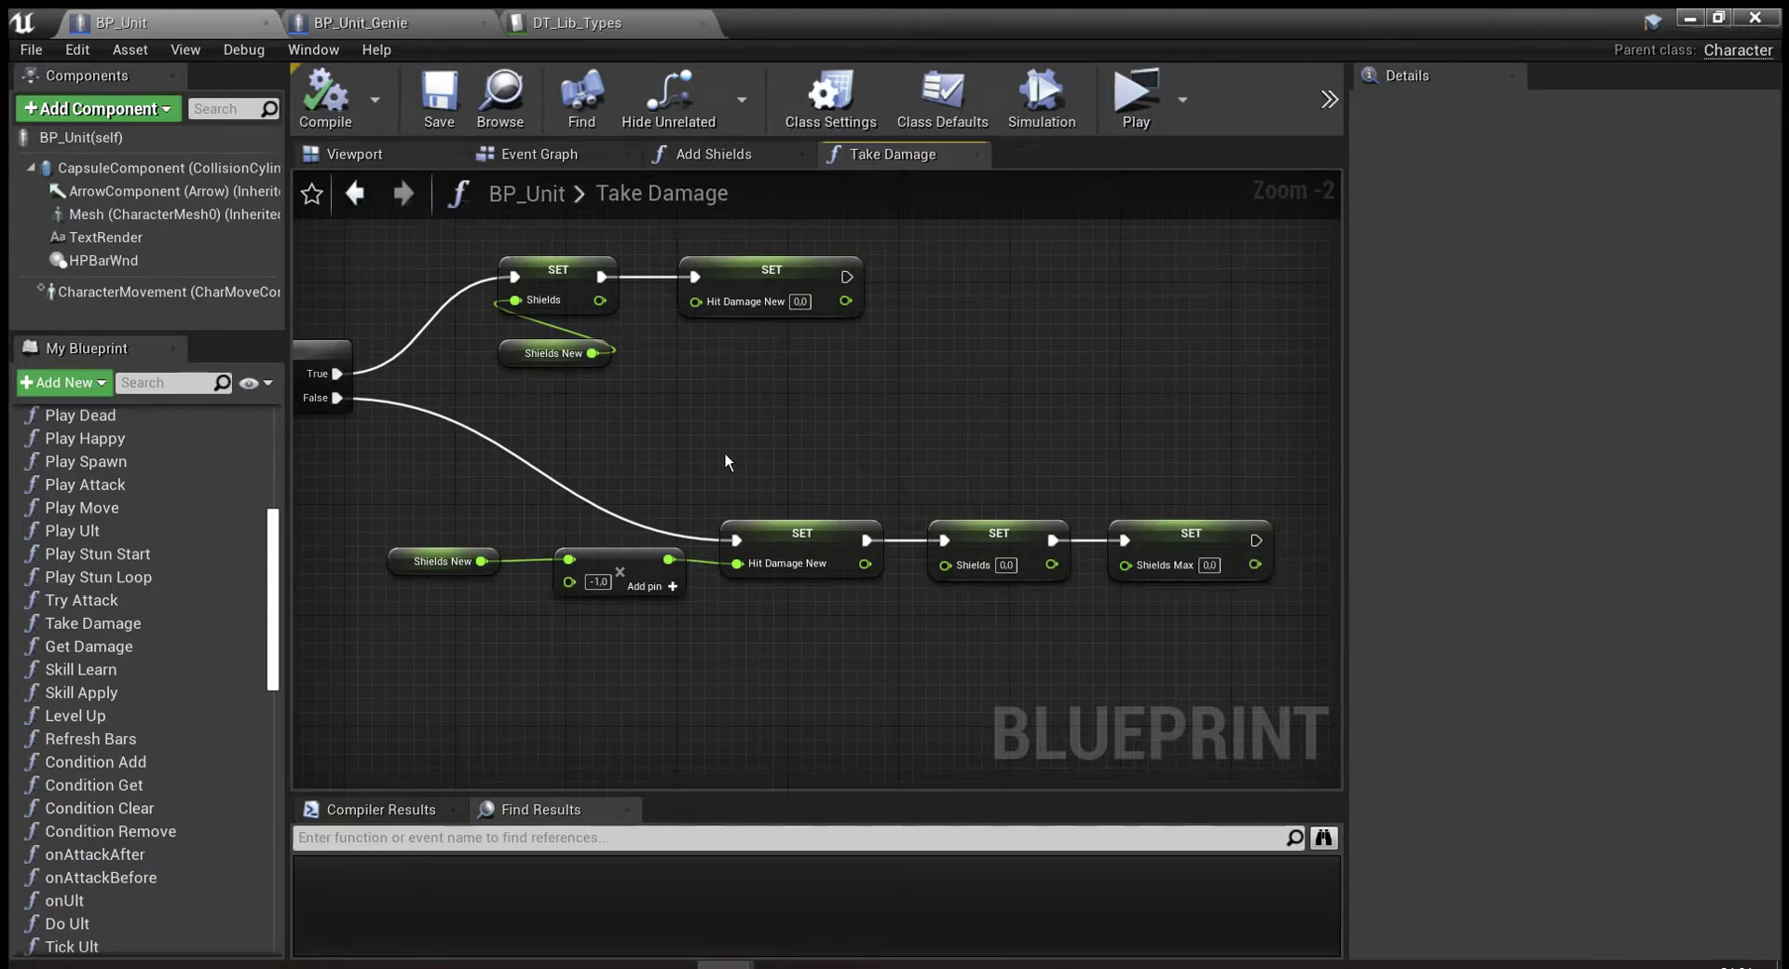
pyautogui.moveTo(724, 451); pyautogui.dragTo(776, 469, button='right')
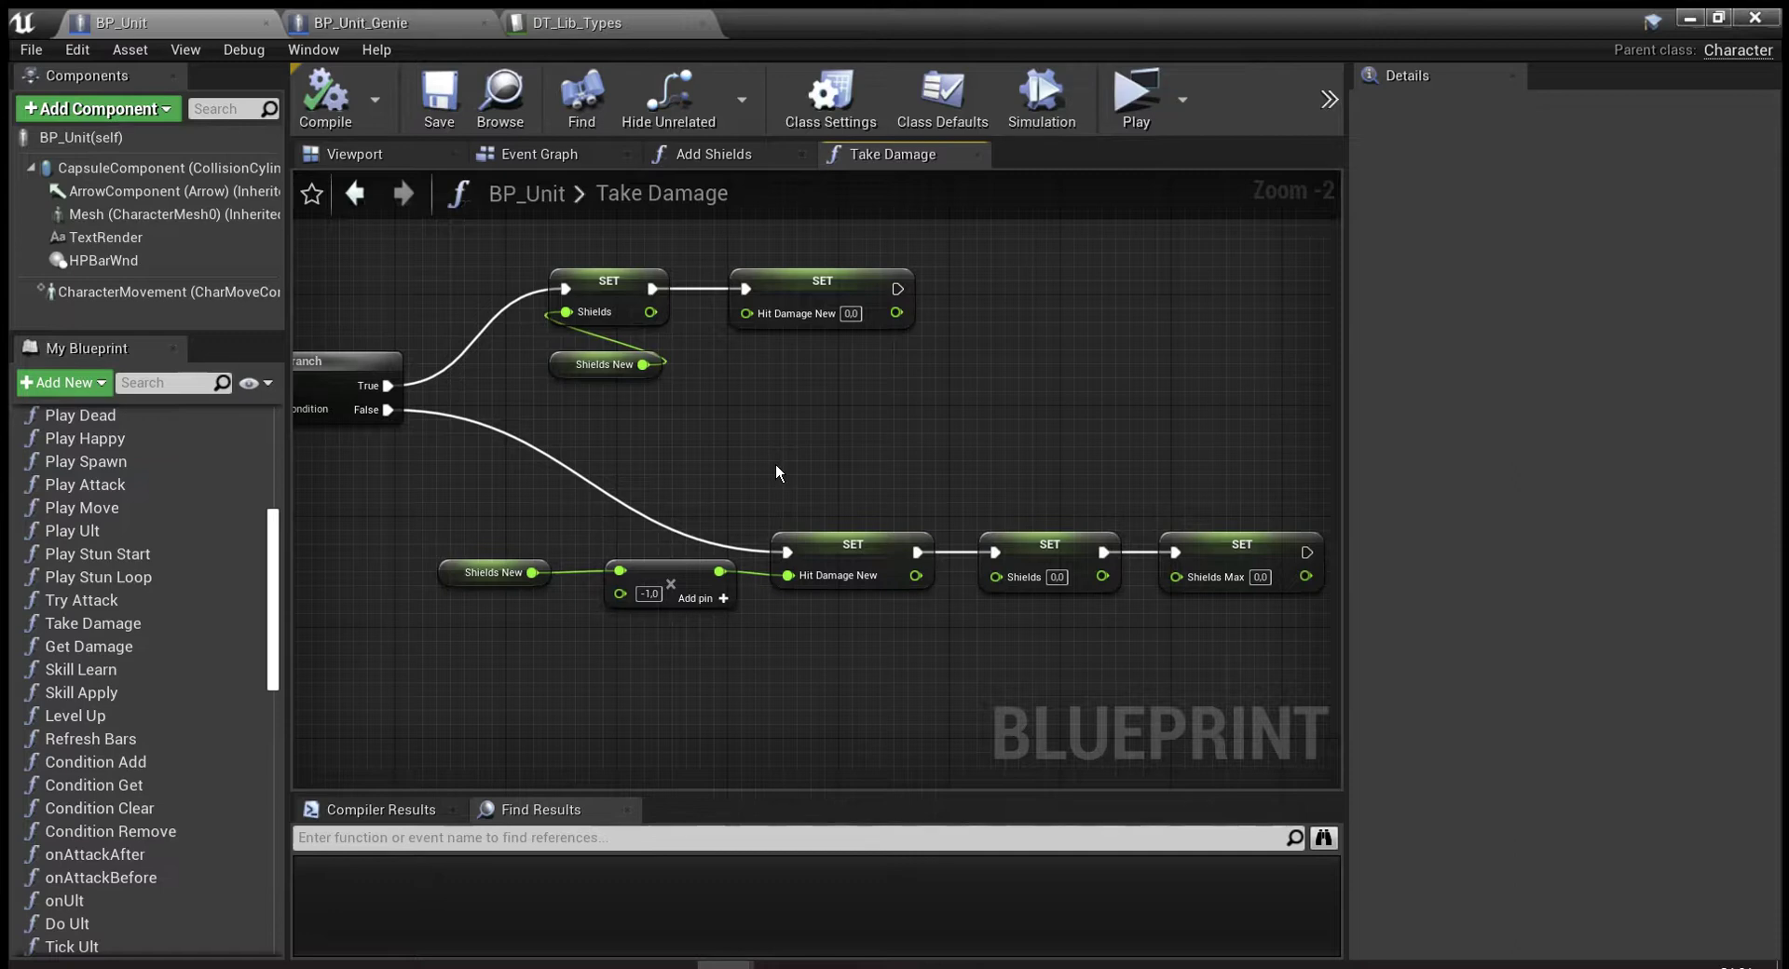
pyautogui.moveTo(1156, 485); pyautogui.dragTo(1329, 624)
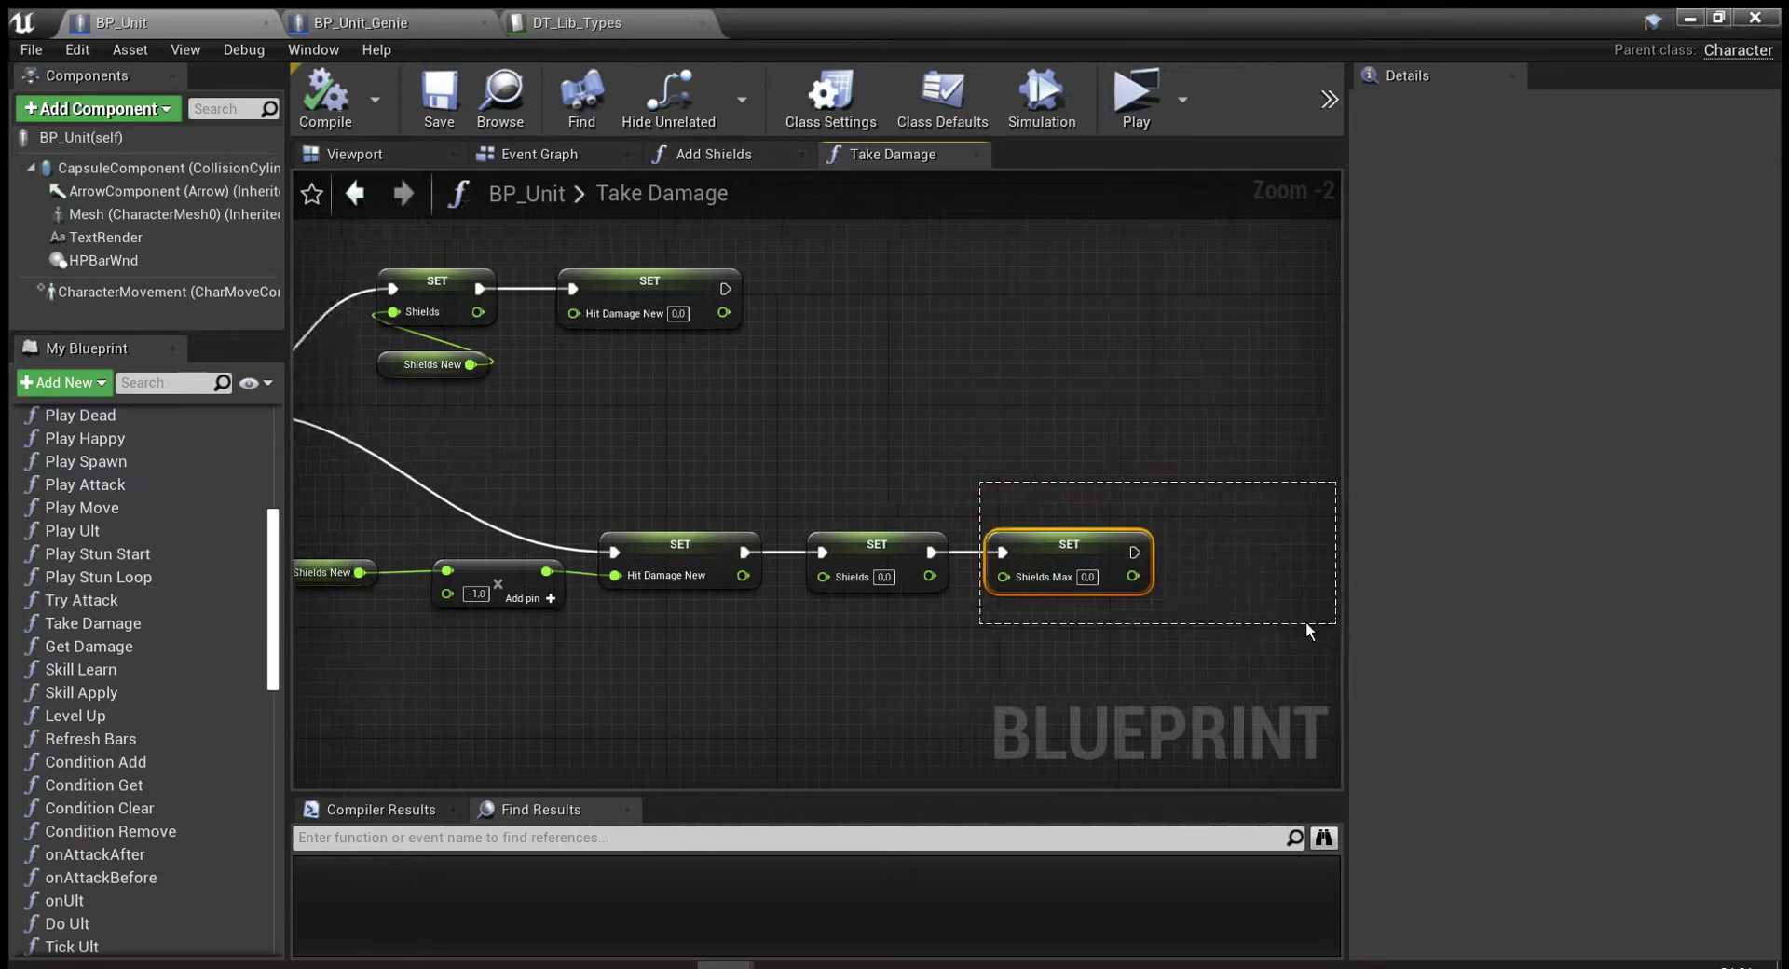
pyautogui.rightClick(1067, 643)
pyautogui.click(782, 690)
pyautogui.moveTo(699, 689); pyautogui.dragTo(964, 673, button='right')
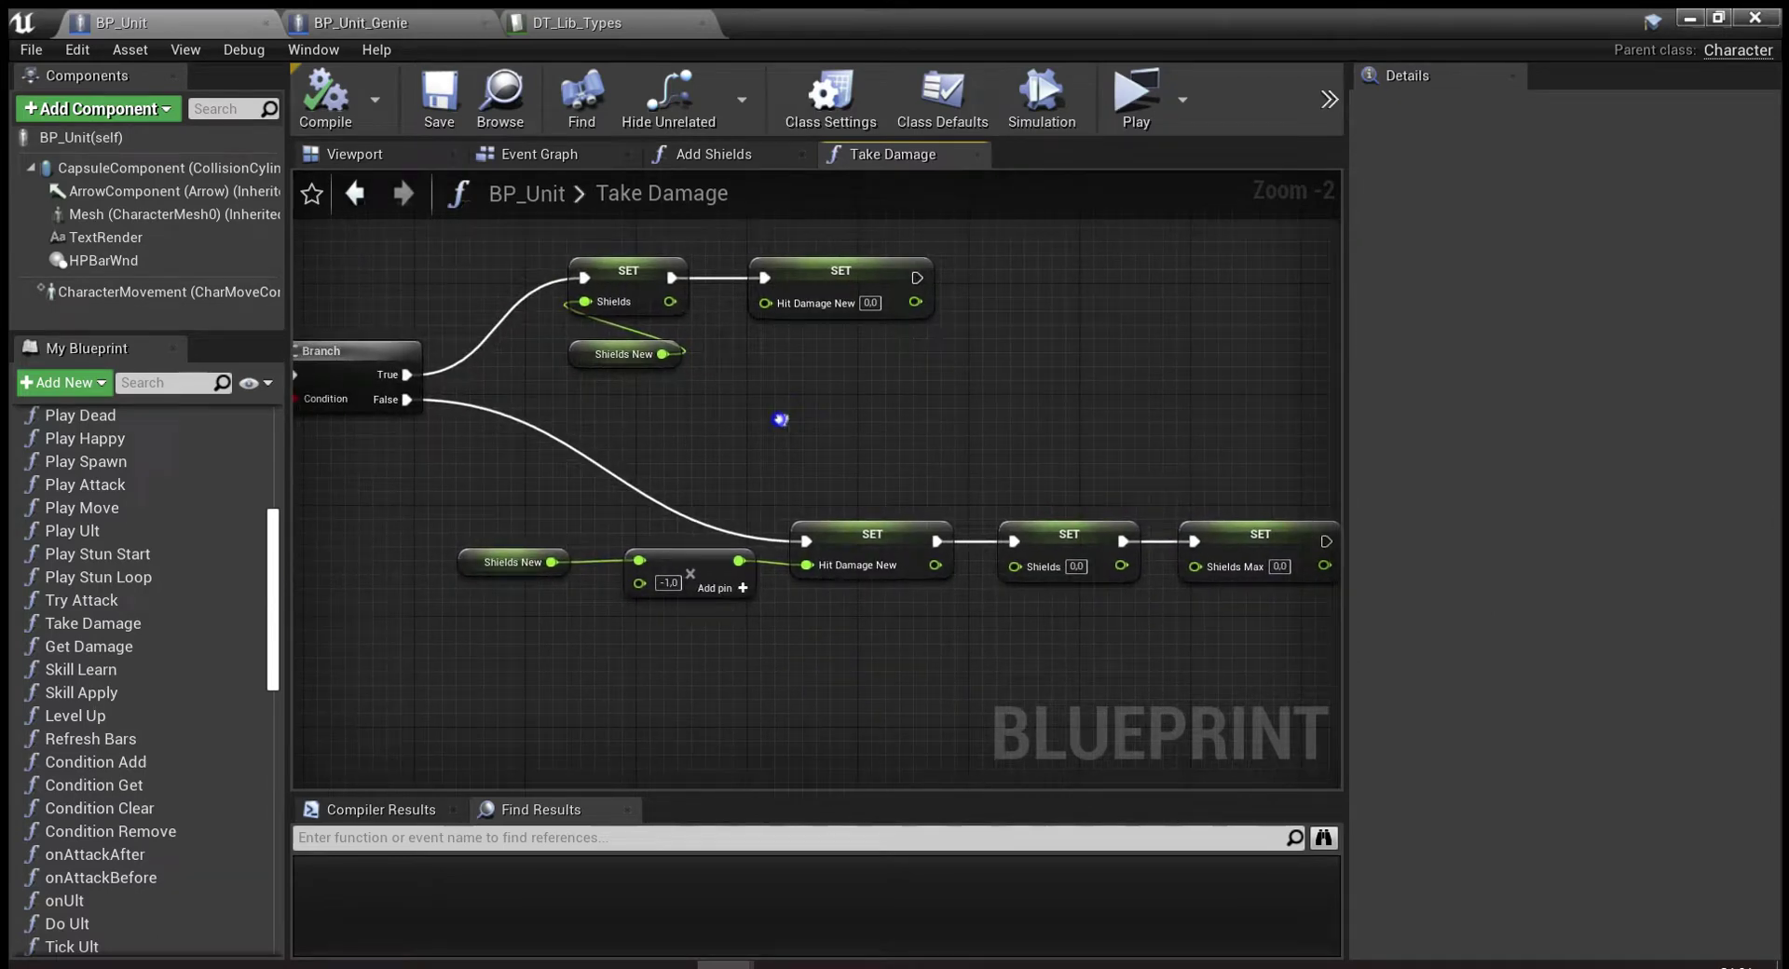
pyautogui.moveTo(835, 404); pyautogui.dragTo(926, 602, button='right')
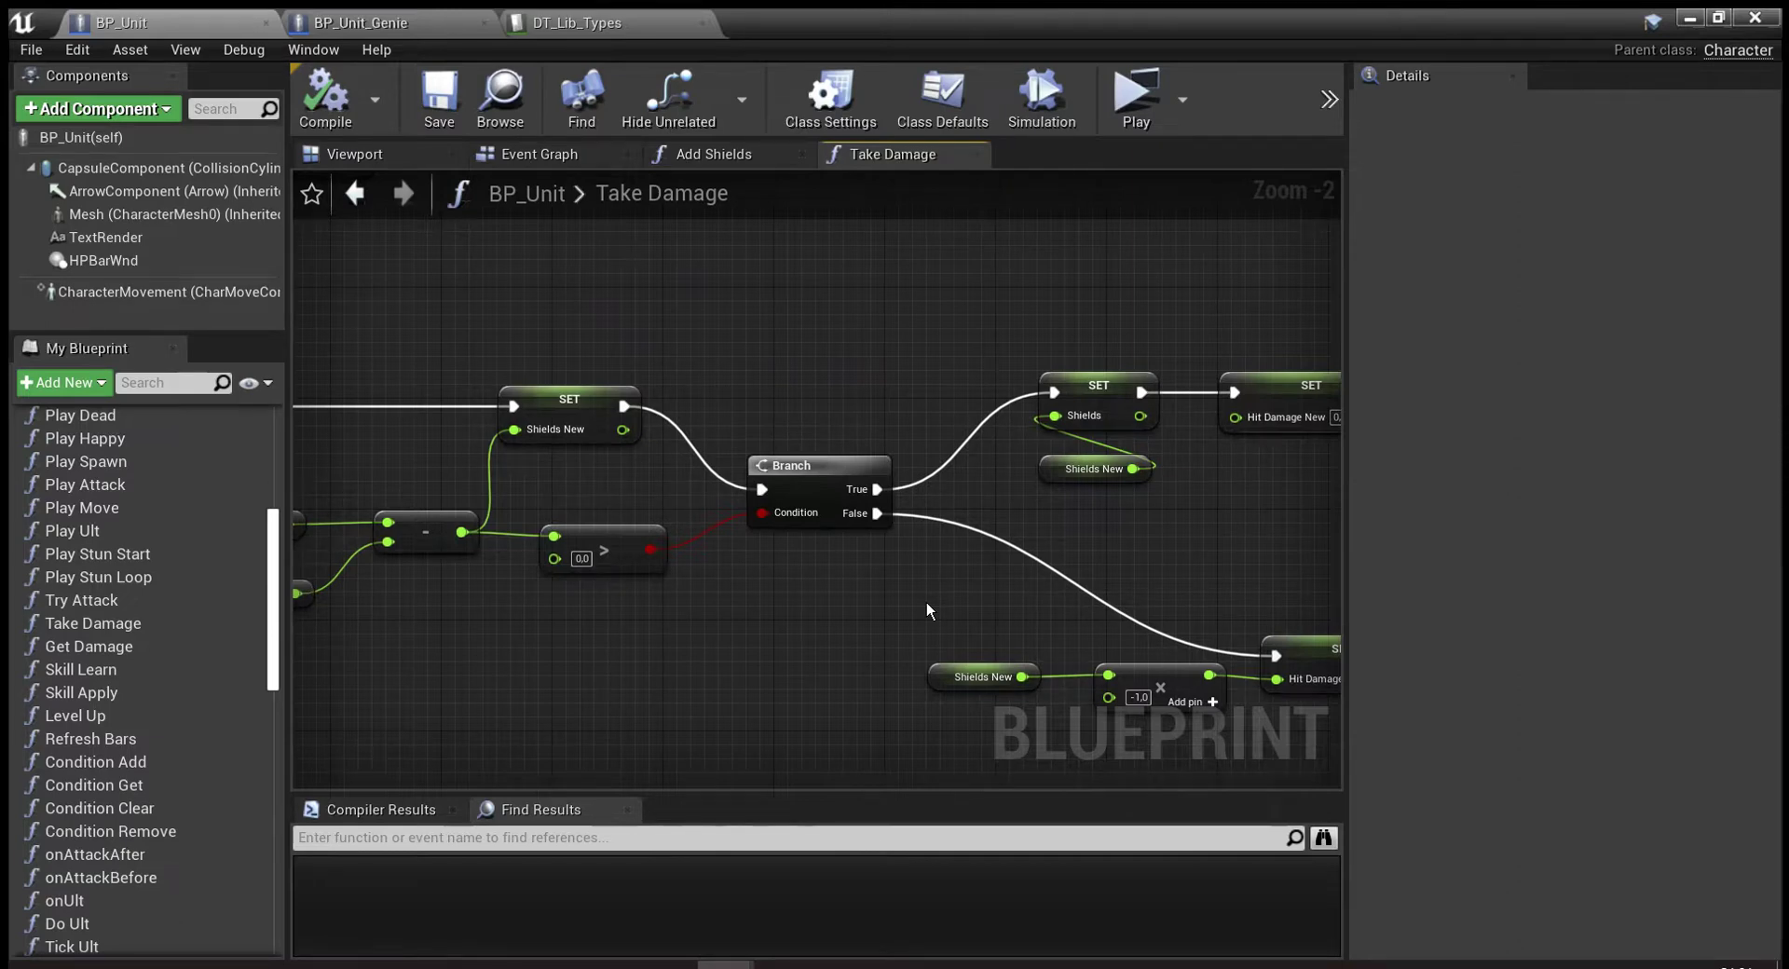
pyautogui.moveTo(1134, 563)
pyautogui.mouseDown(button='right')
pyautogui.moveTo(1070, 557)
pyautogui.moveTo(977, 673)
pyautogui.moveTo(738, 641)
pyautogui.mouseUp(button='right')
pyautogui.moveTo(998, 459); pyautogui.dragTo(1187, 604)
pyautogui.moveTo(1187, 604); pyautogui.dragTo(1061, 576, button='right')
pyautogui.click(1043, 516)
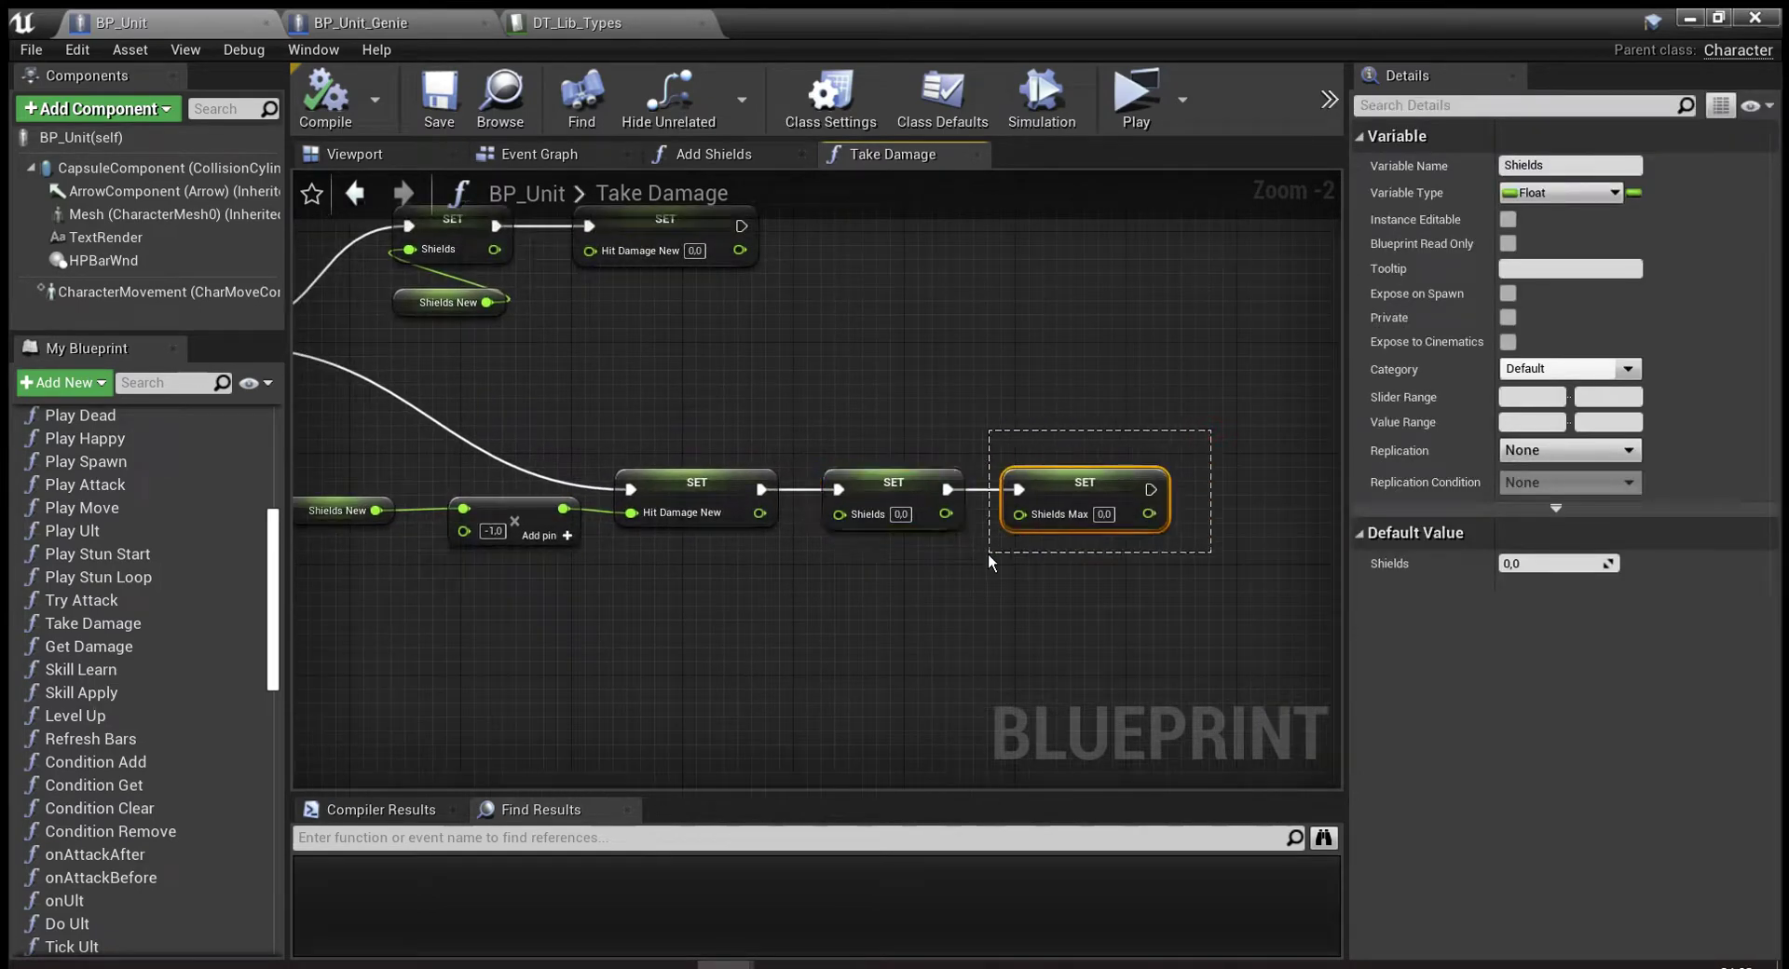
pyautogui.moveTo(740, 656); pyautogui.dragTo(751, 675, button='right')
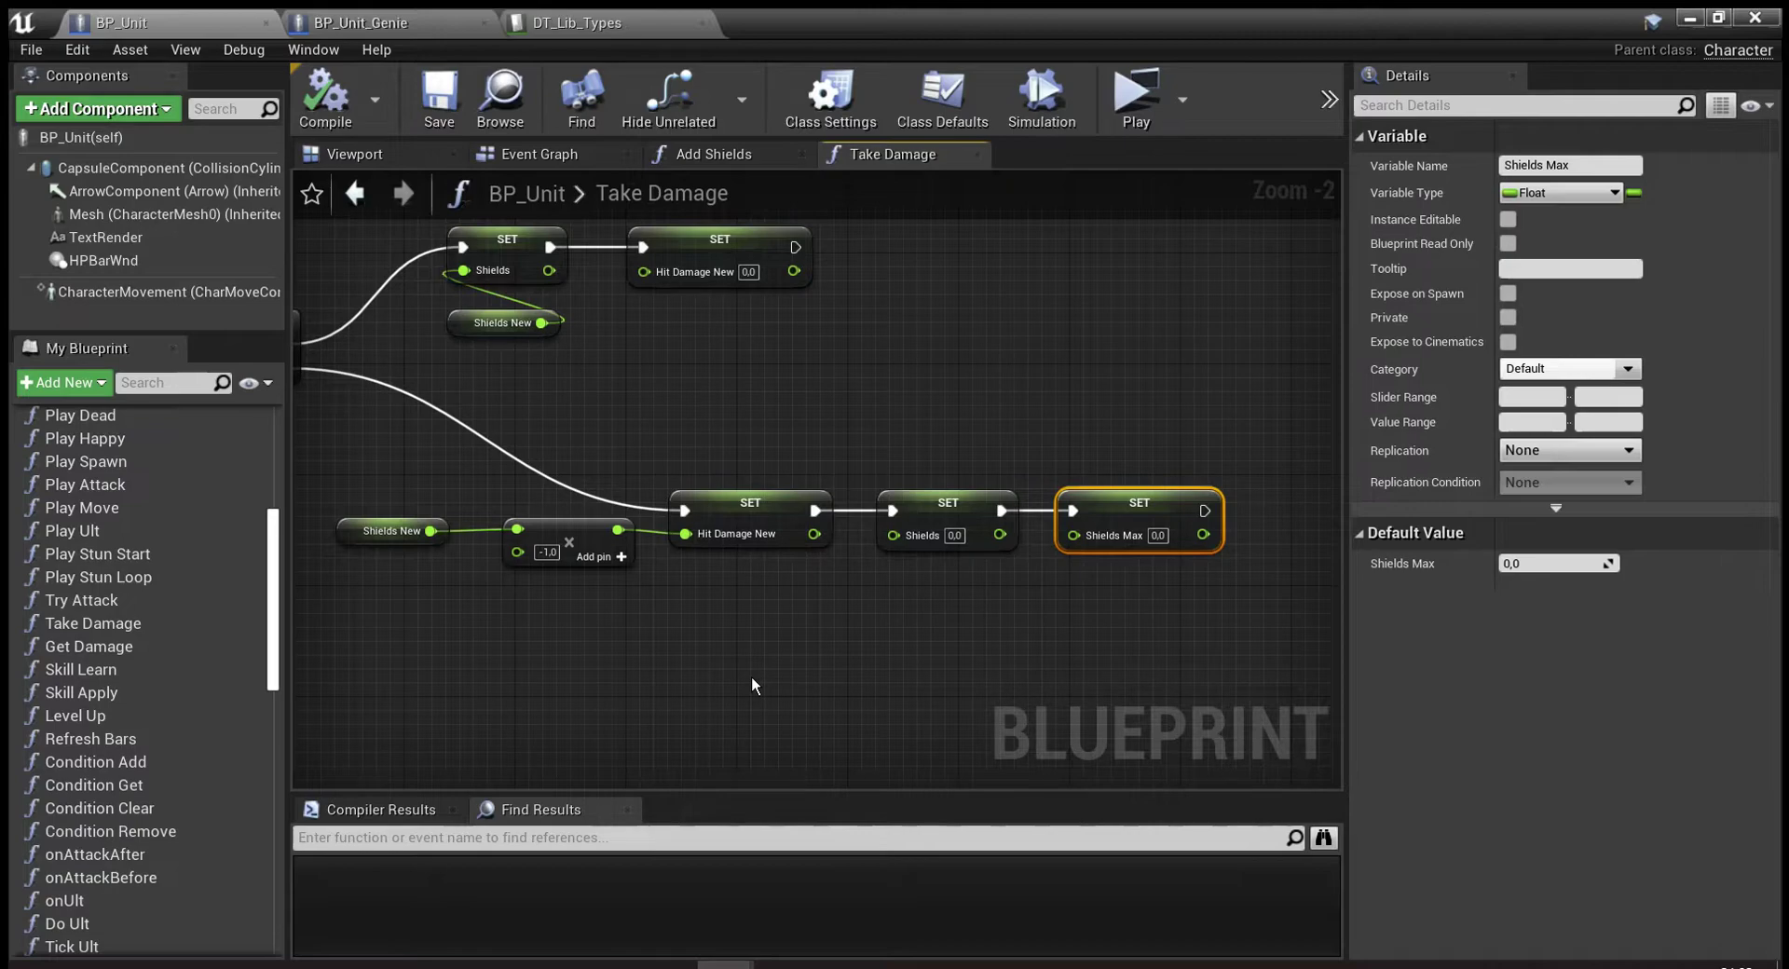
# Open the UI_Battle_HPBar widget from the UIs folder and view its graph after selecting the Bar.
pyautogui.click(1755, 17)
pyautogui.scroll(3, 1100, 865)
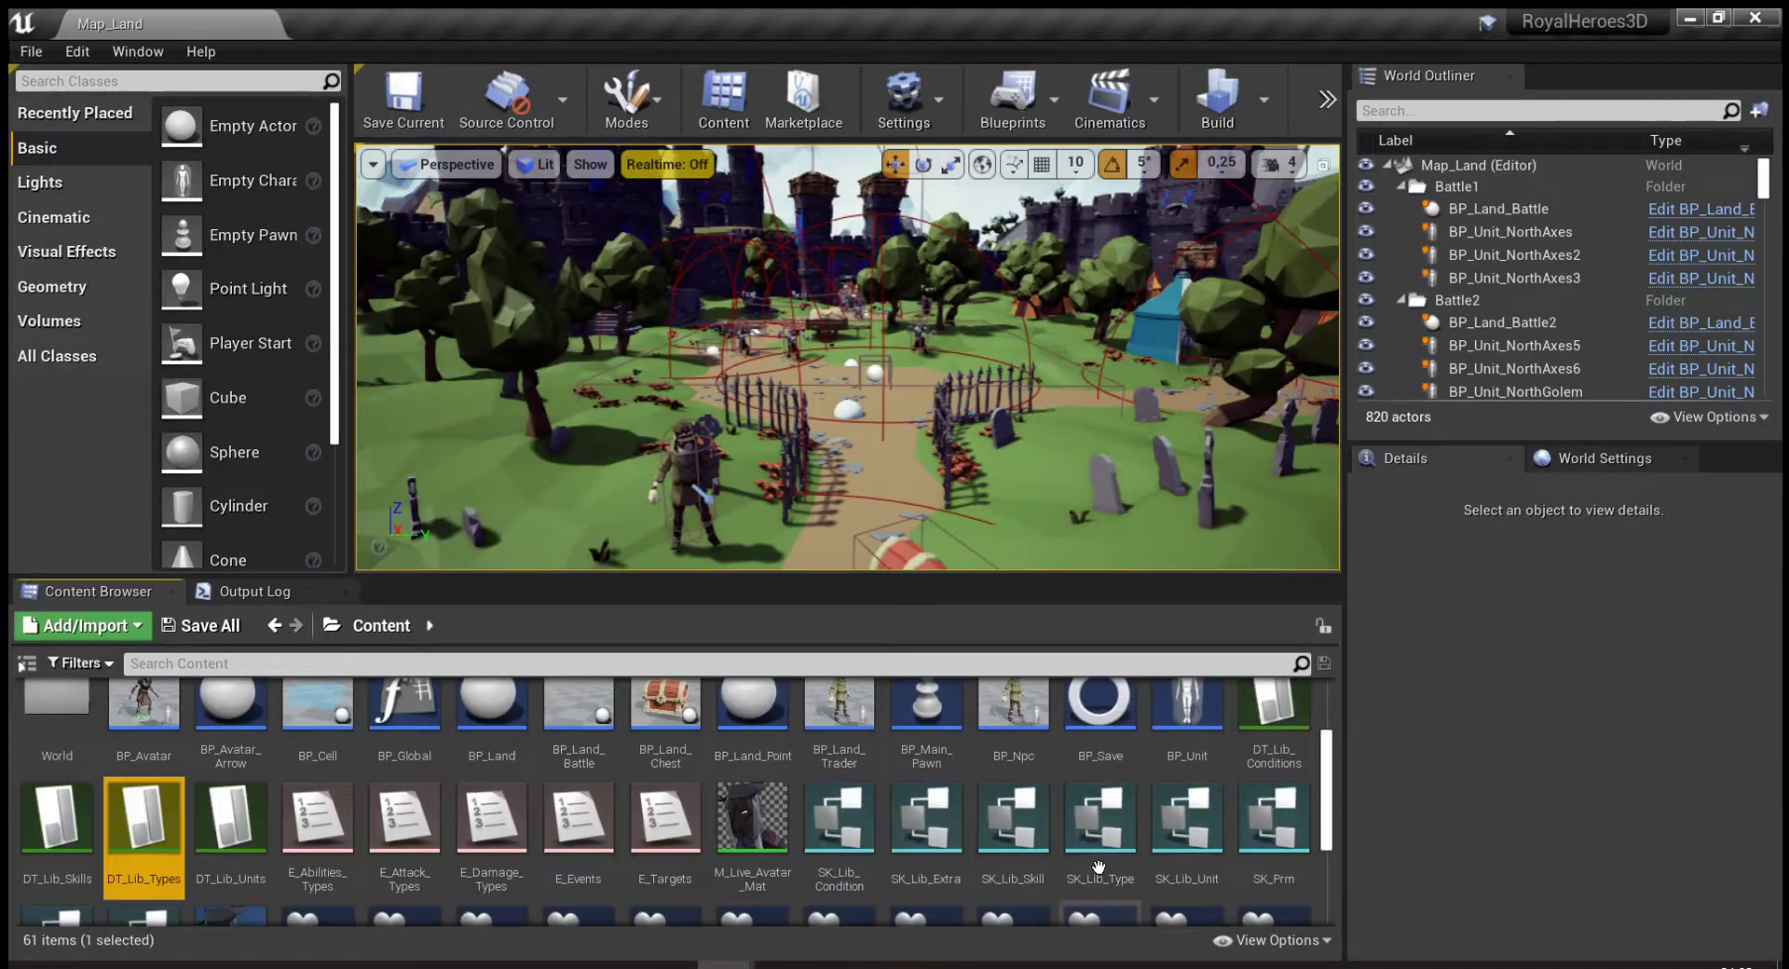
pyautogui.doubleClick(1186, 718)
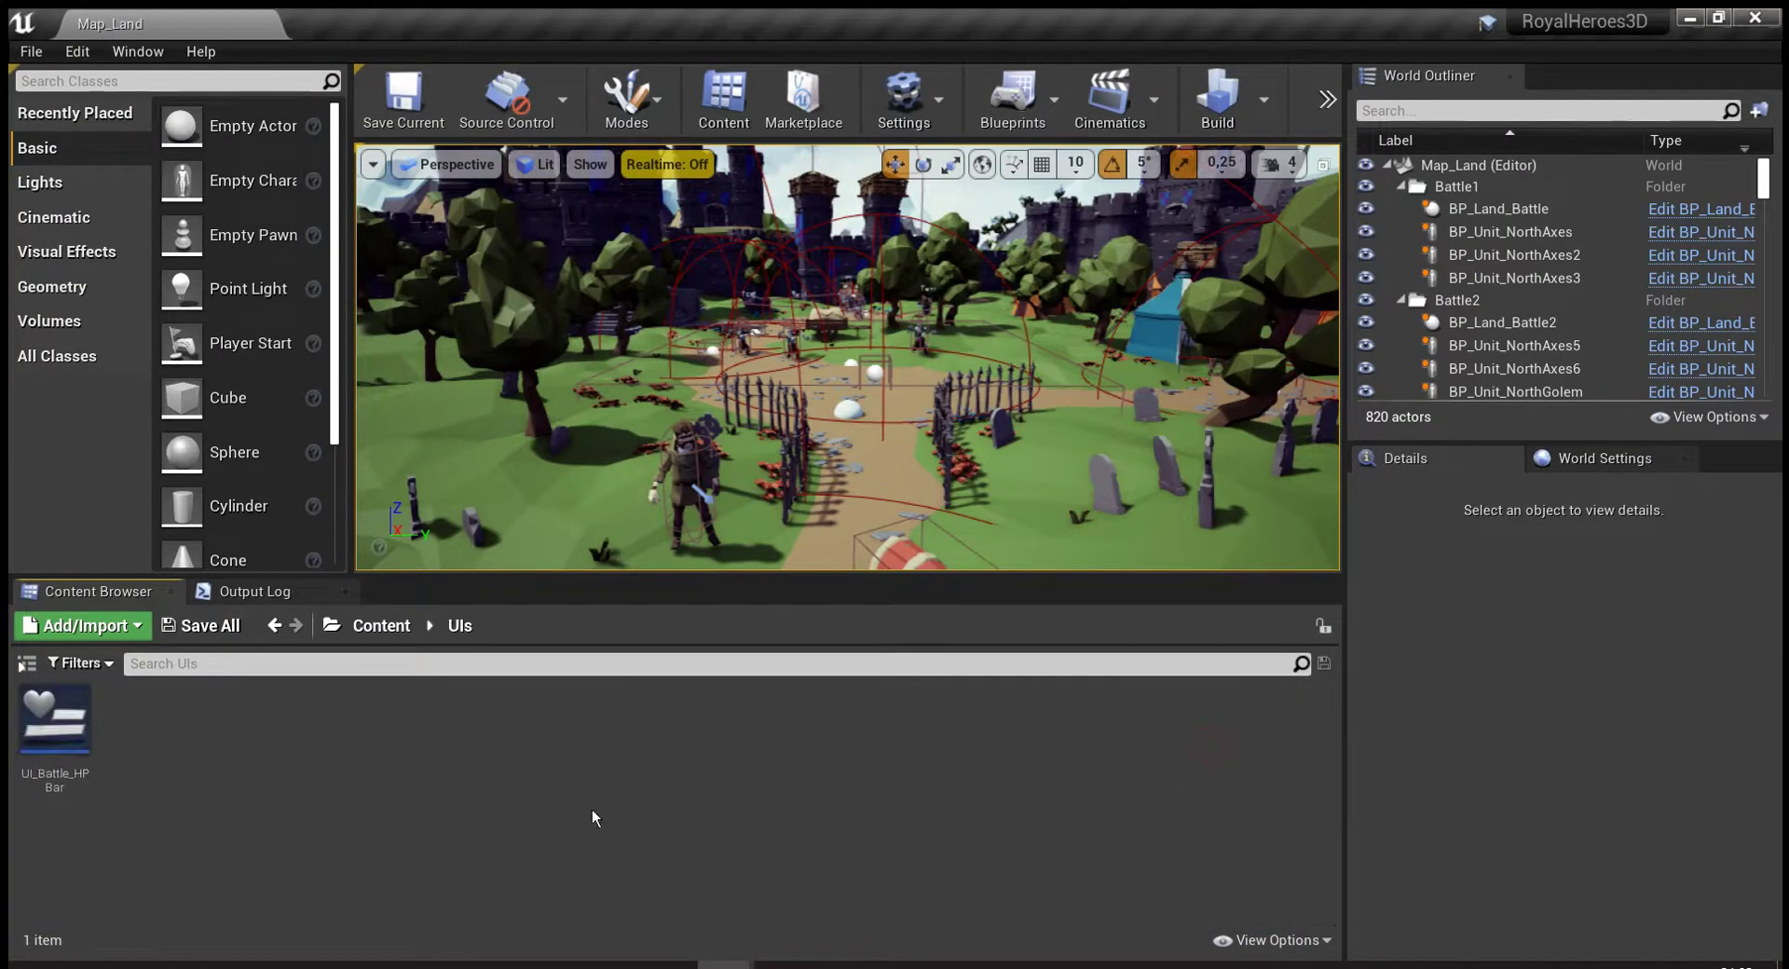
pyautogui.doubleClick(49, 718)
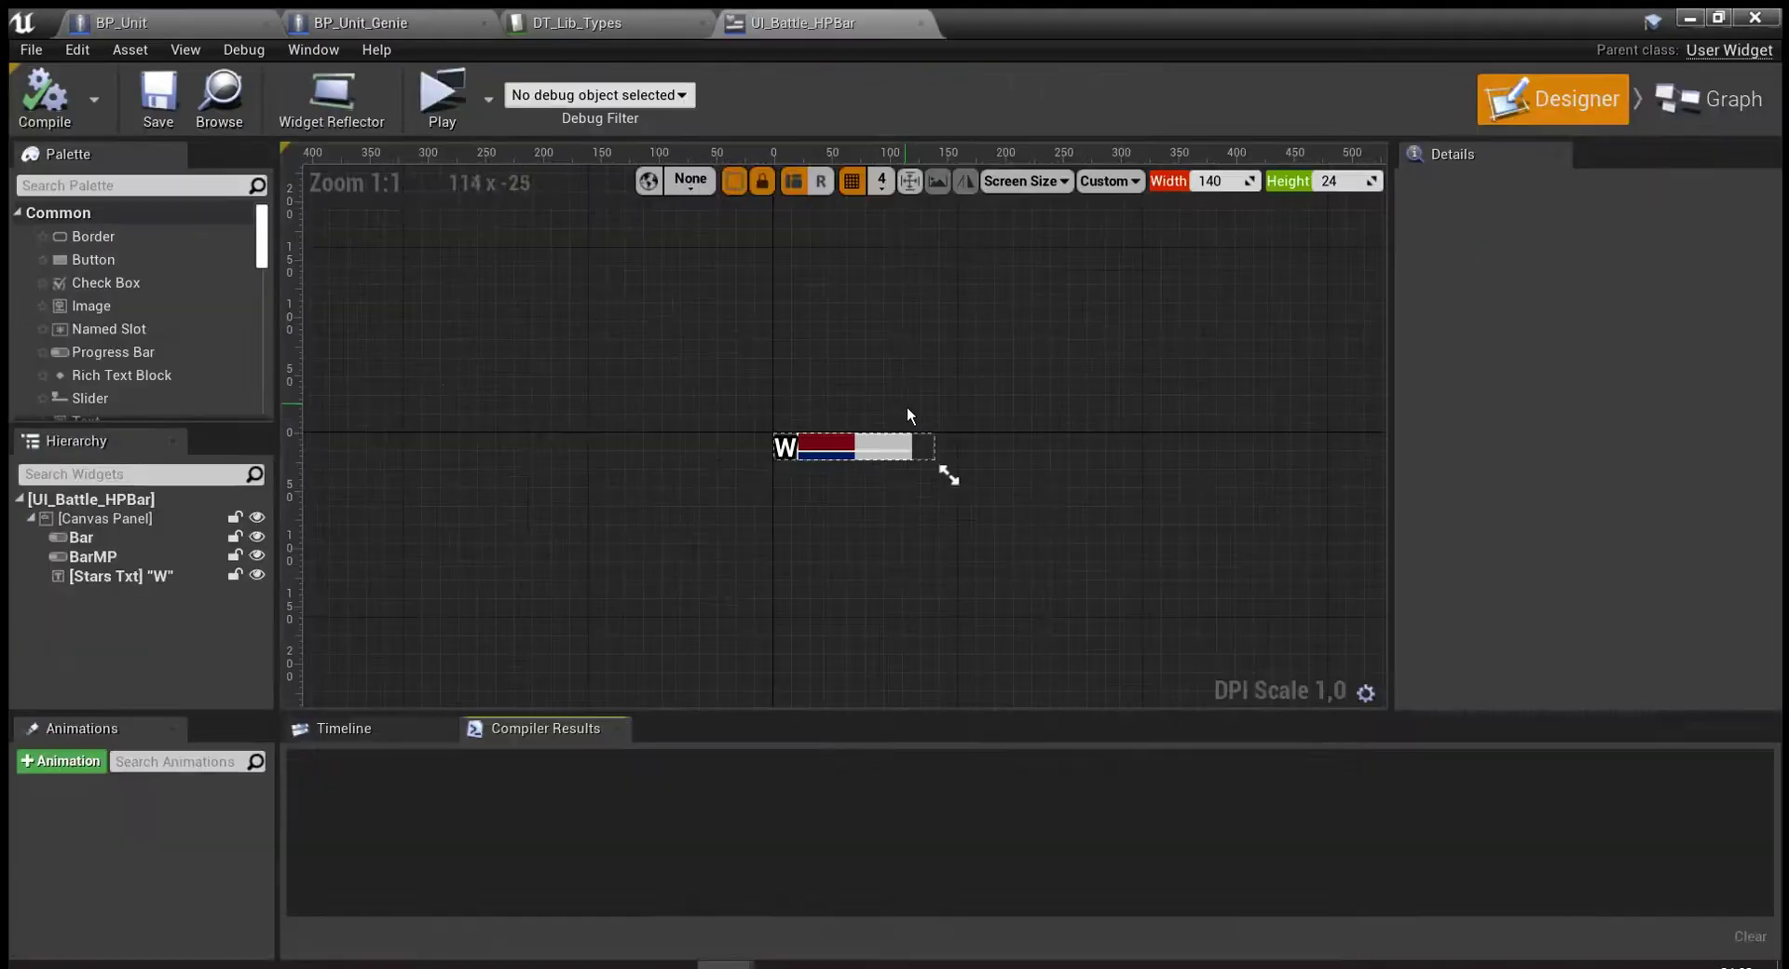
pyautogui.scroll(3, 879, 486)
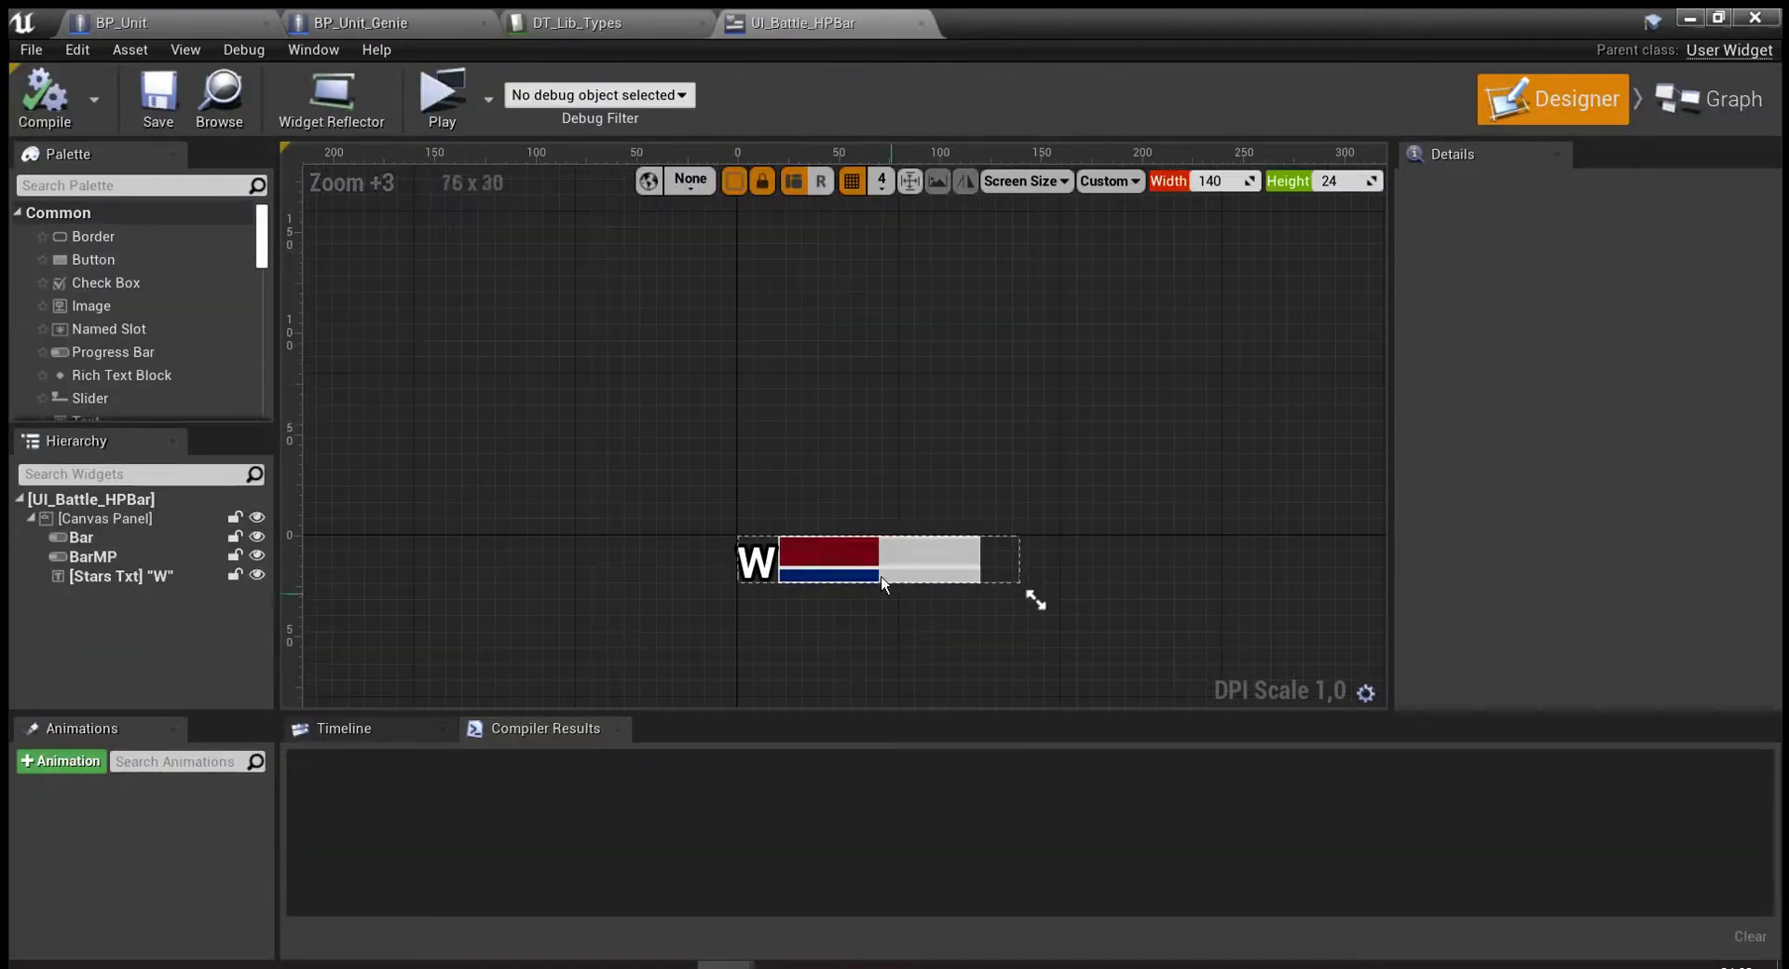
pyautogui.click(846, 563)
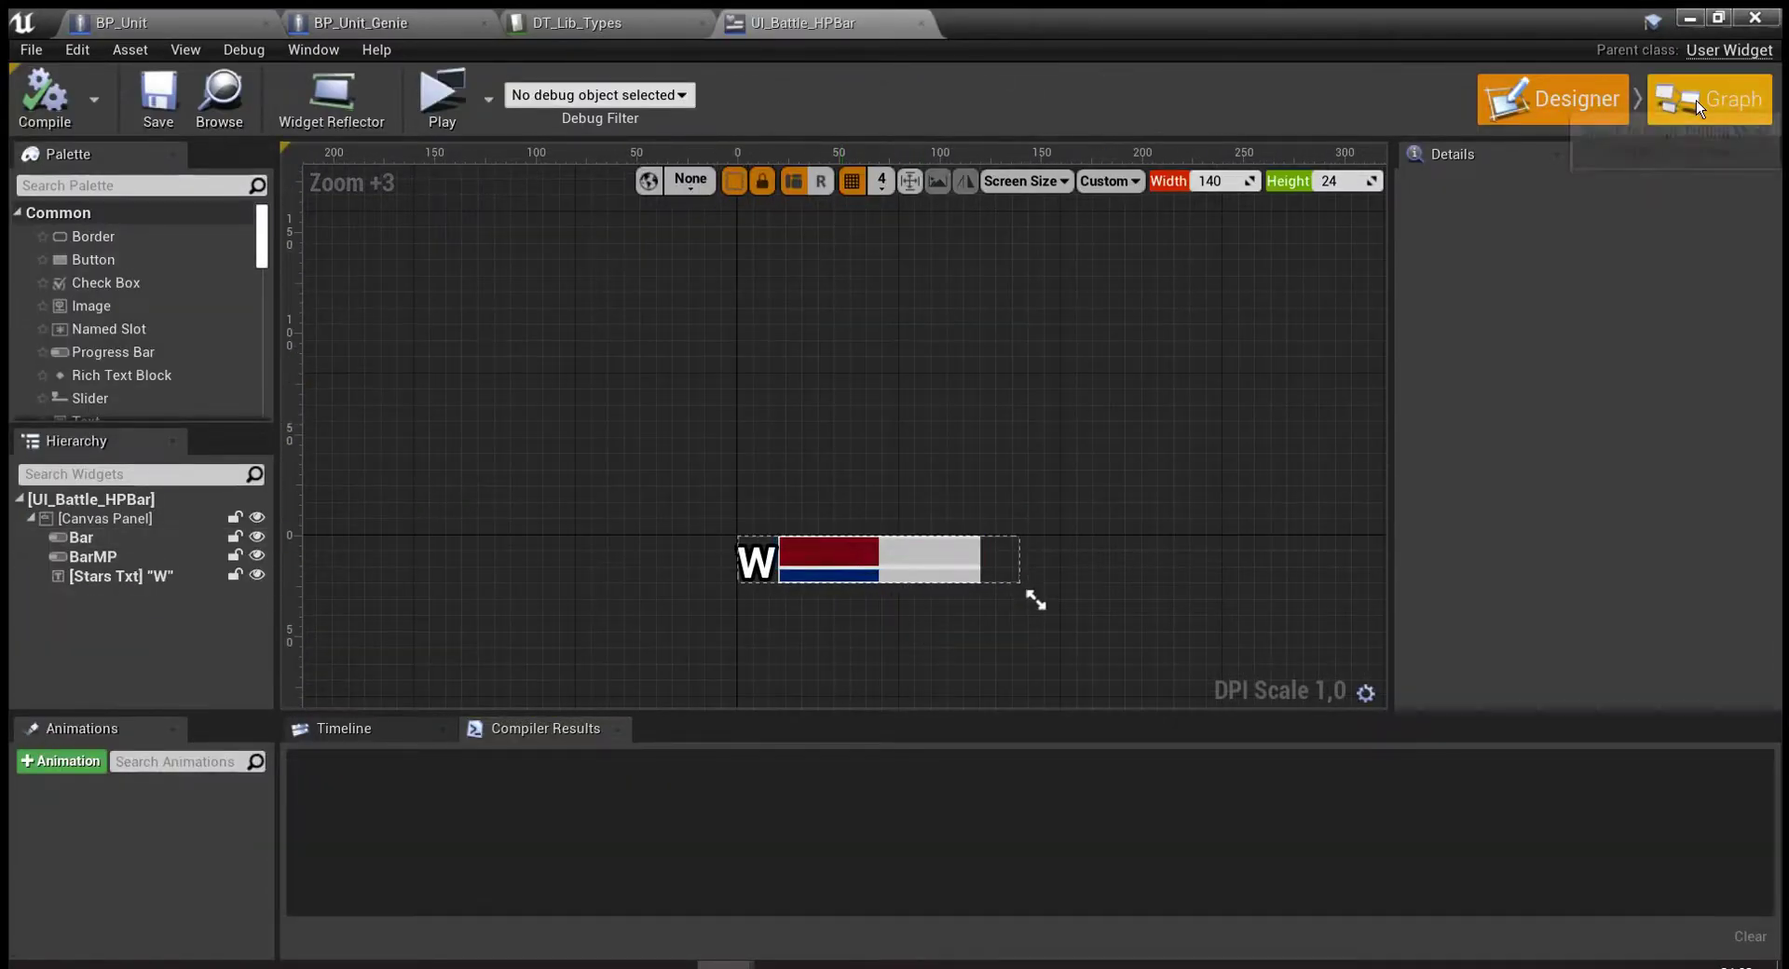
pyautogui.click(1706, 99)
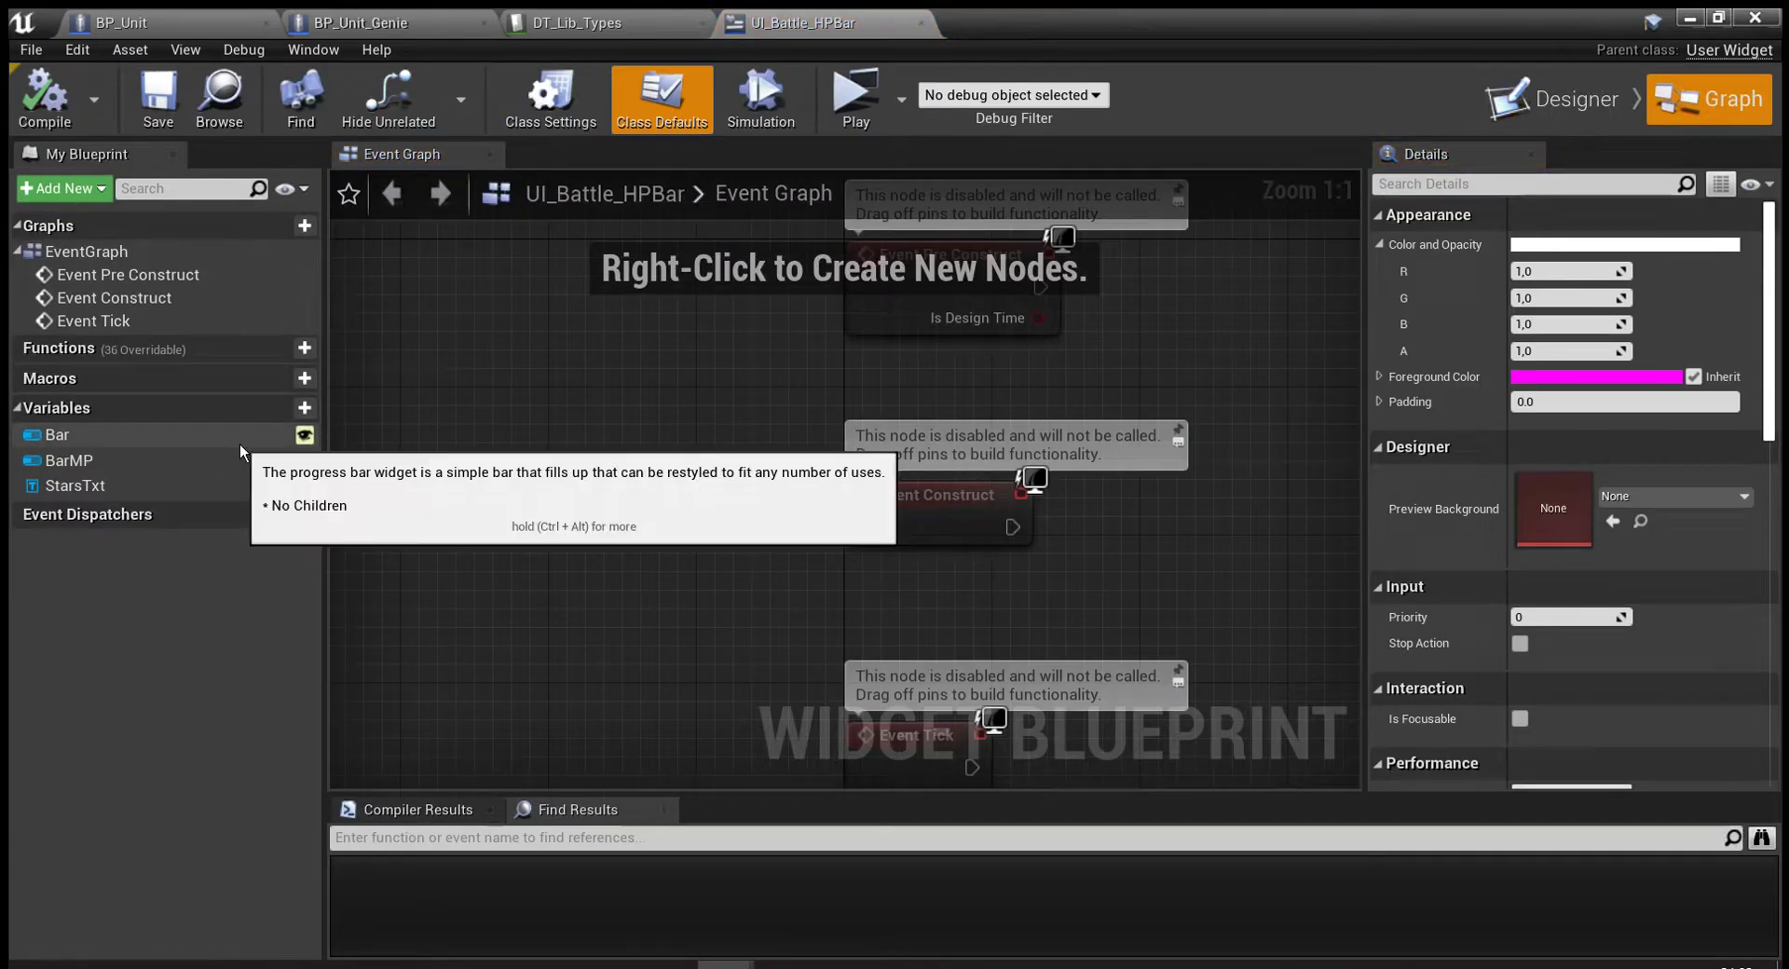
# Return to BP_Unit and open its Refresh Bars function graph.
pyautogui.click(175, 21)
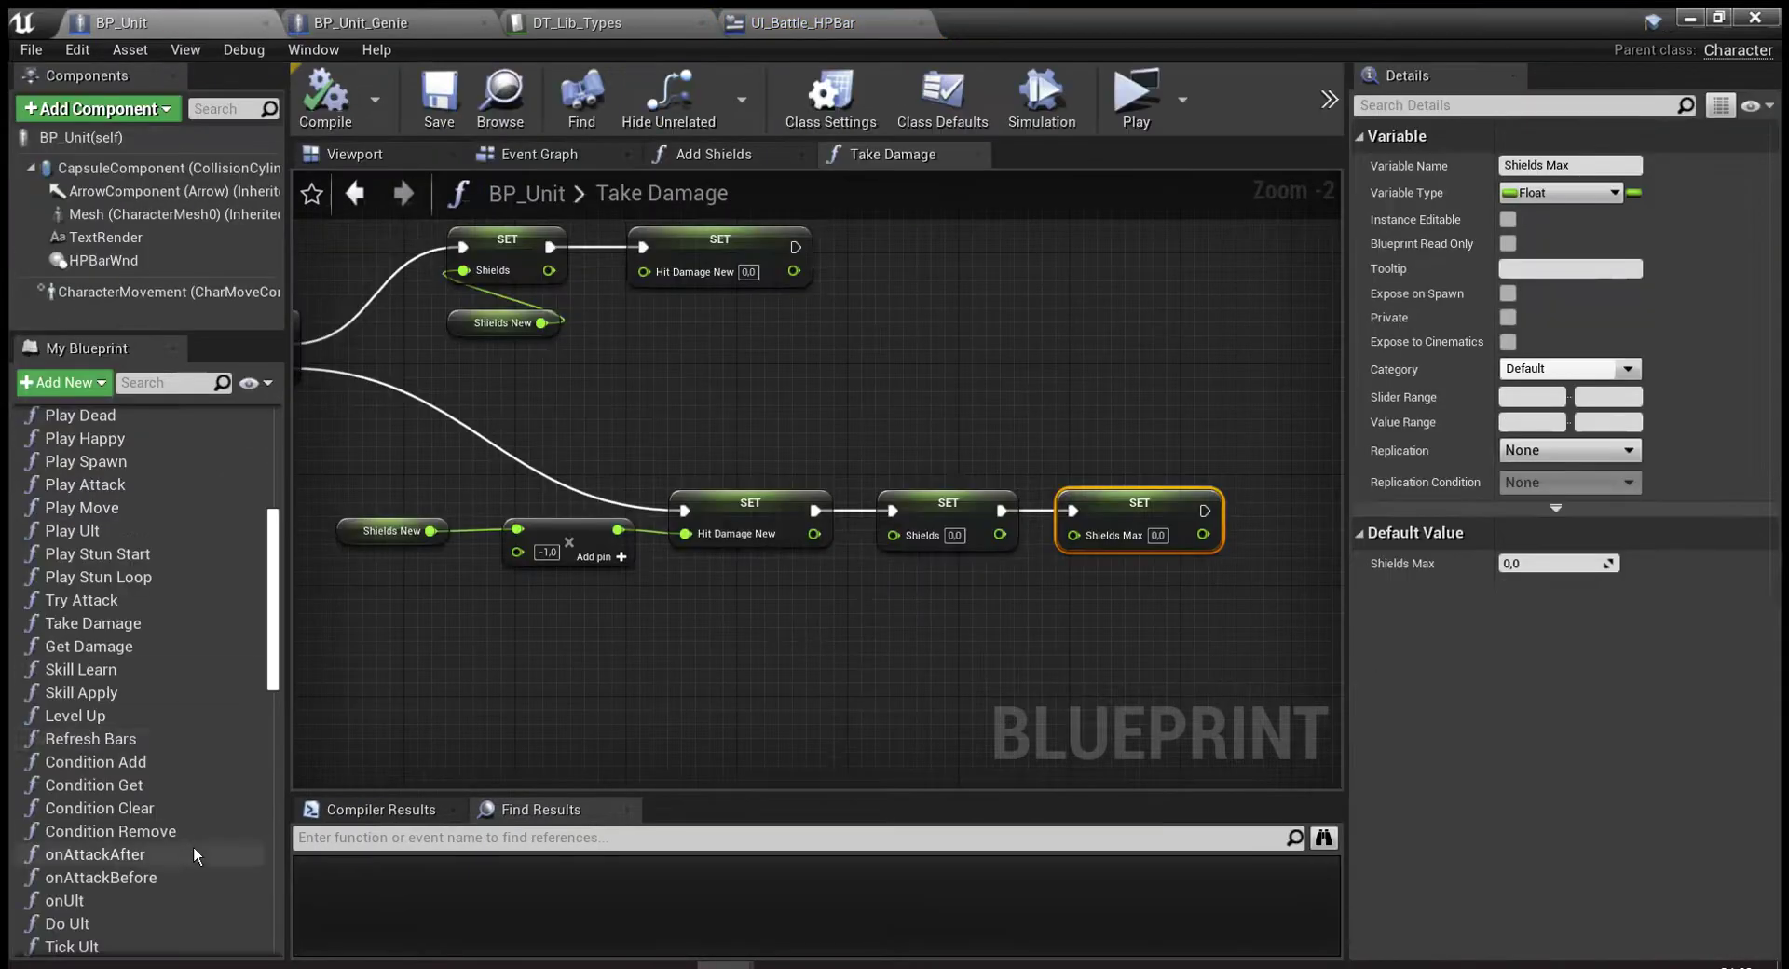
pyautogui.scroll(-5, 193, 843)
pyautogui.scroll(1, 161, 794)
pyautogui.scroll(2, 160, 796)
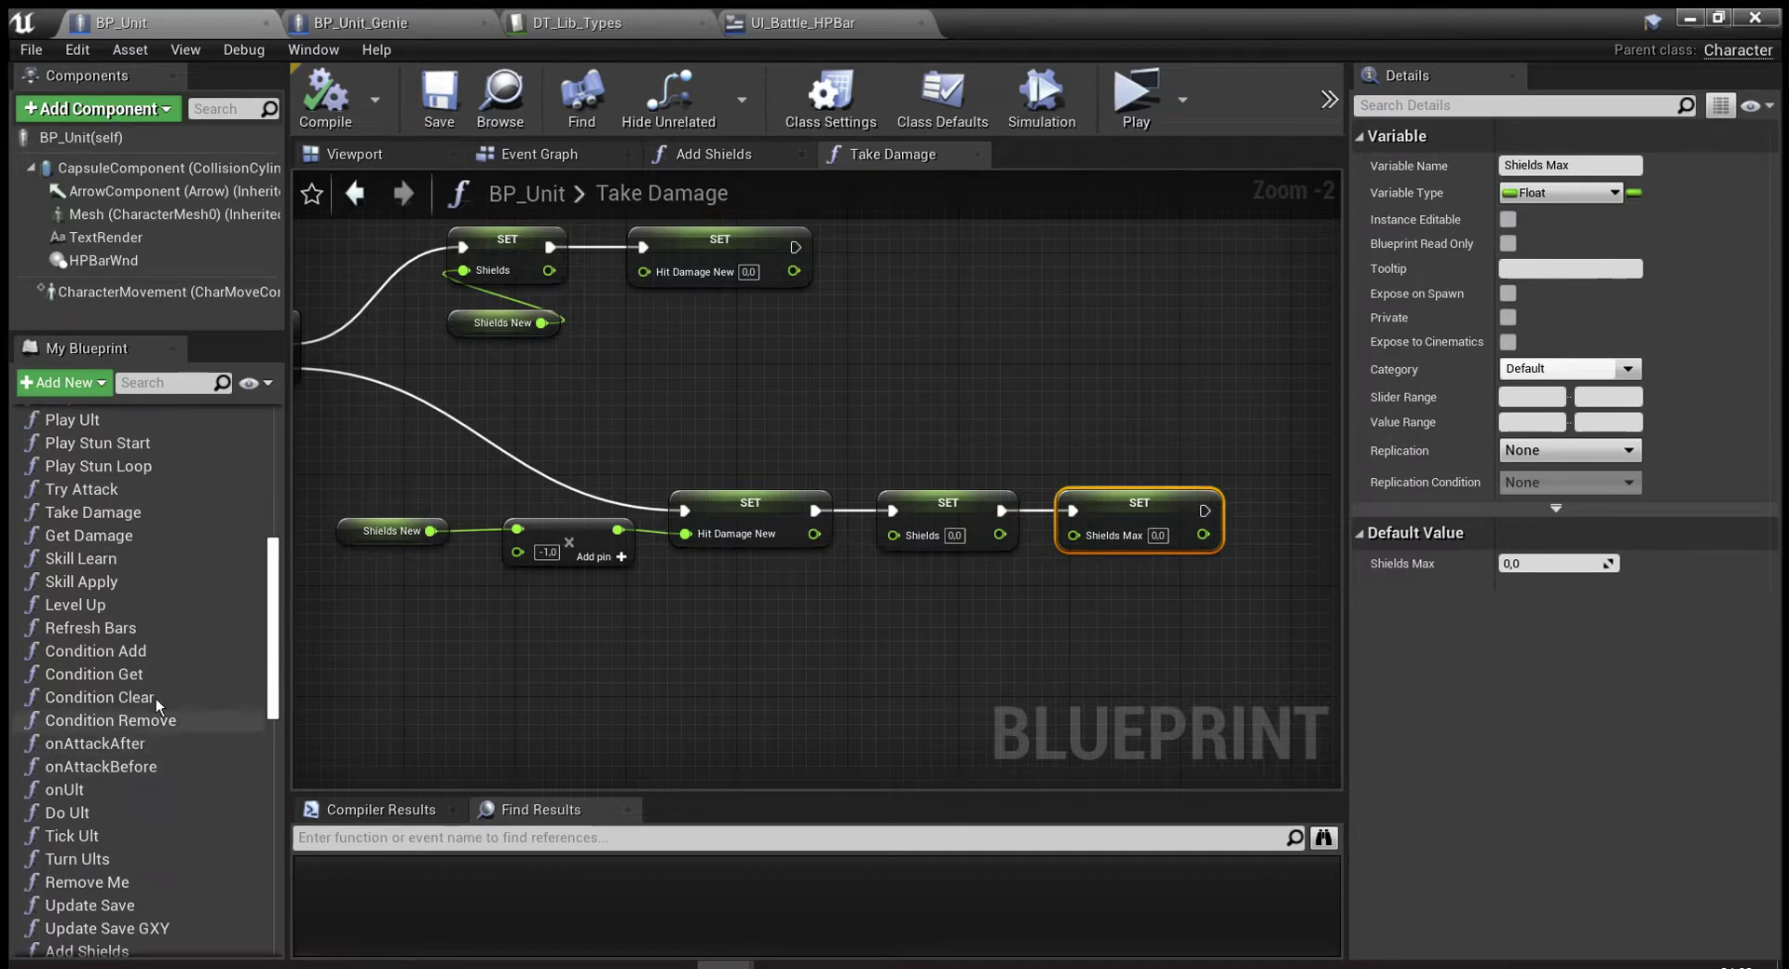
pyautogui.doubleClick(149, 628)
pyautogui.scroll(3, 729, 486)
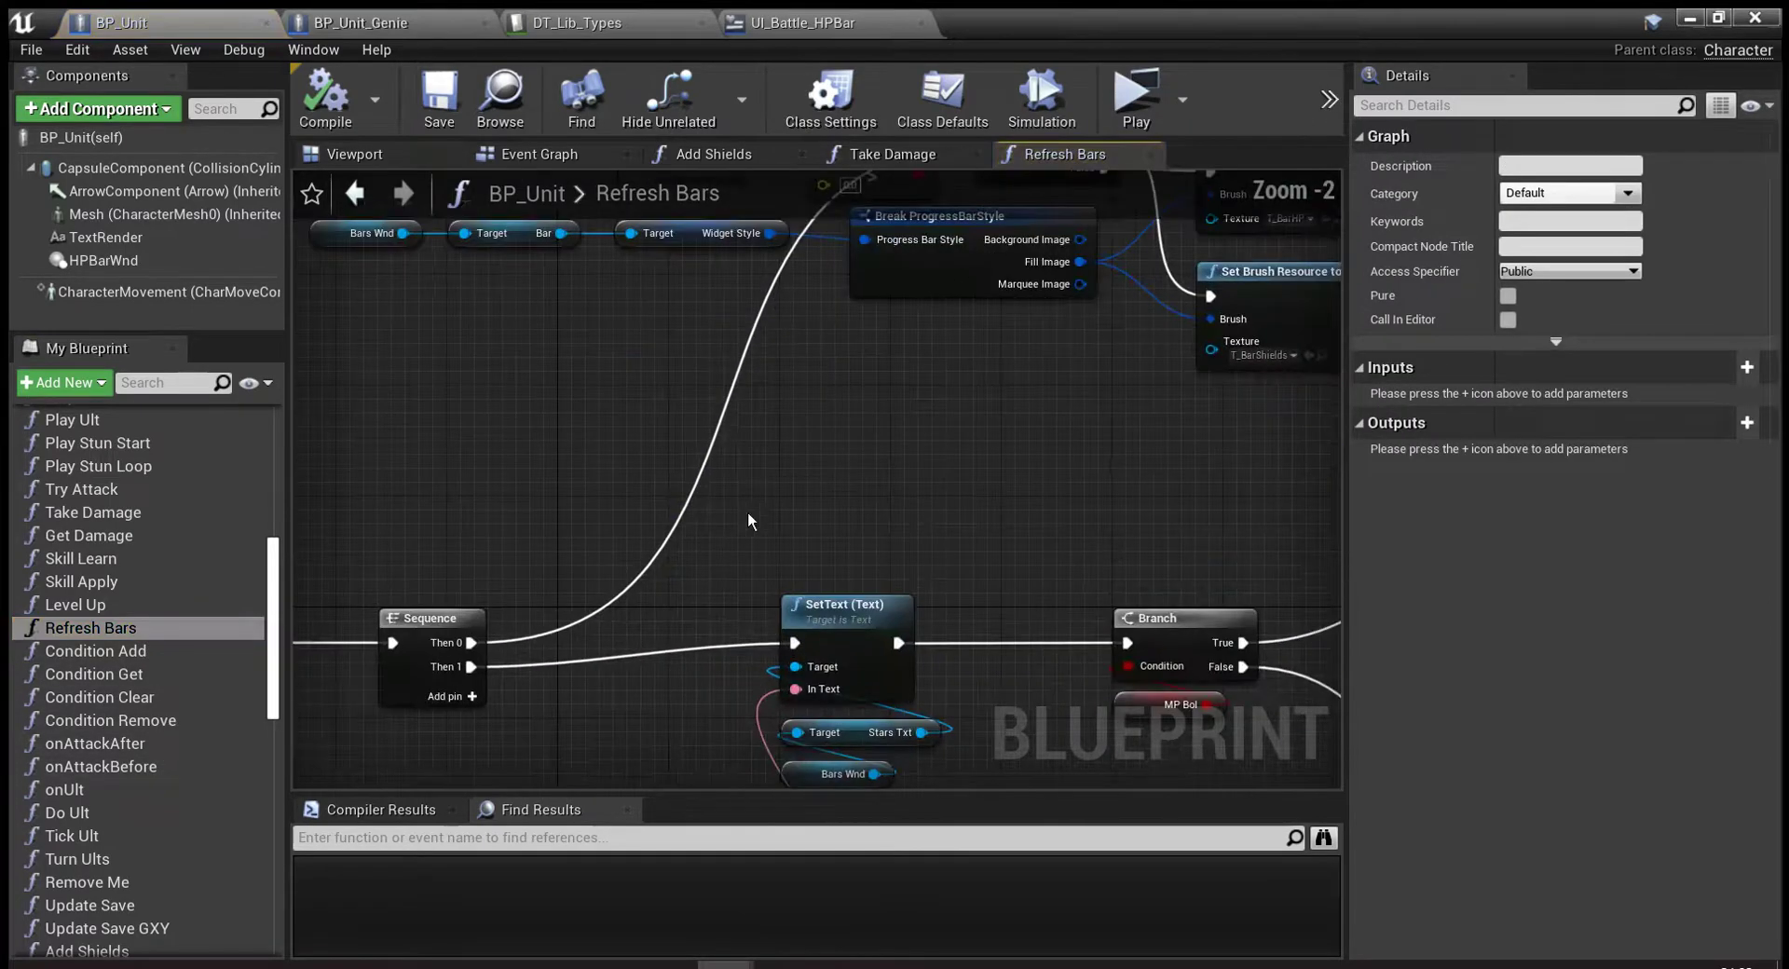
# Move the Shields check and Branch nodes above Break ProgressBarStyle.
pyautogui.moveTo(753, 505); pyautogui.dragTo(892, 341, button='right')
pyautogui.scroll(-3, 1166, 345)
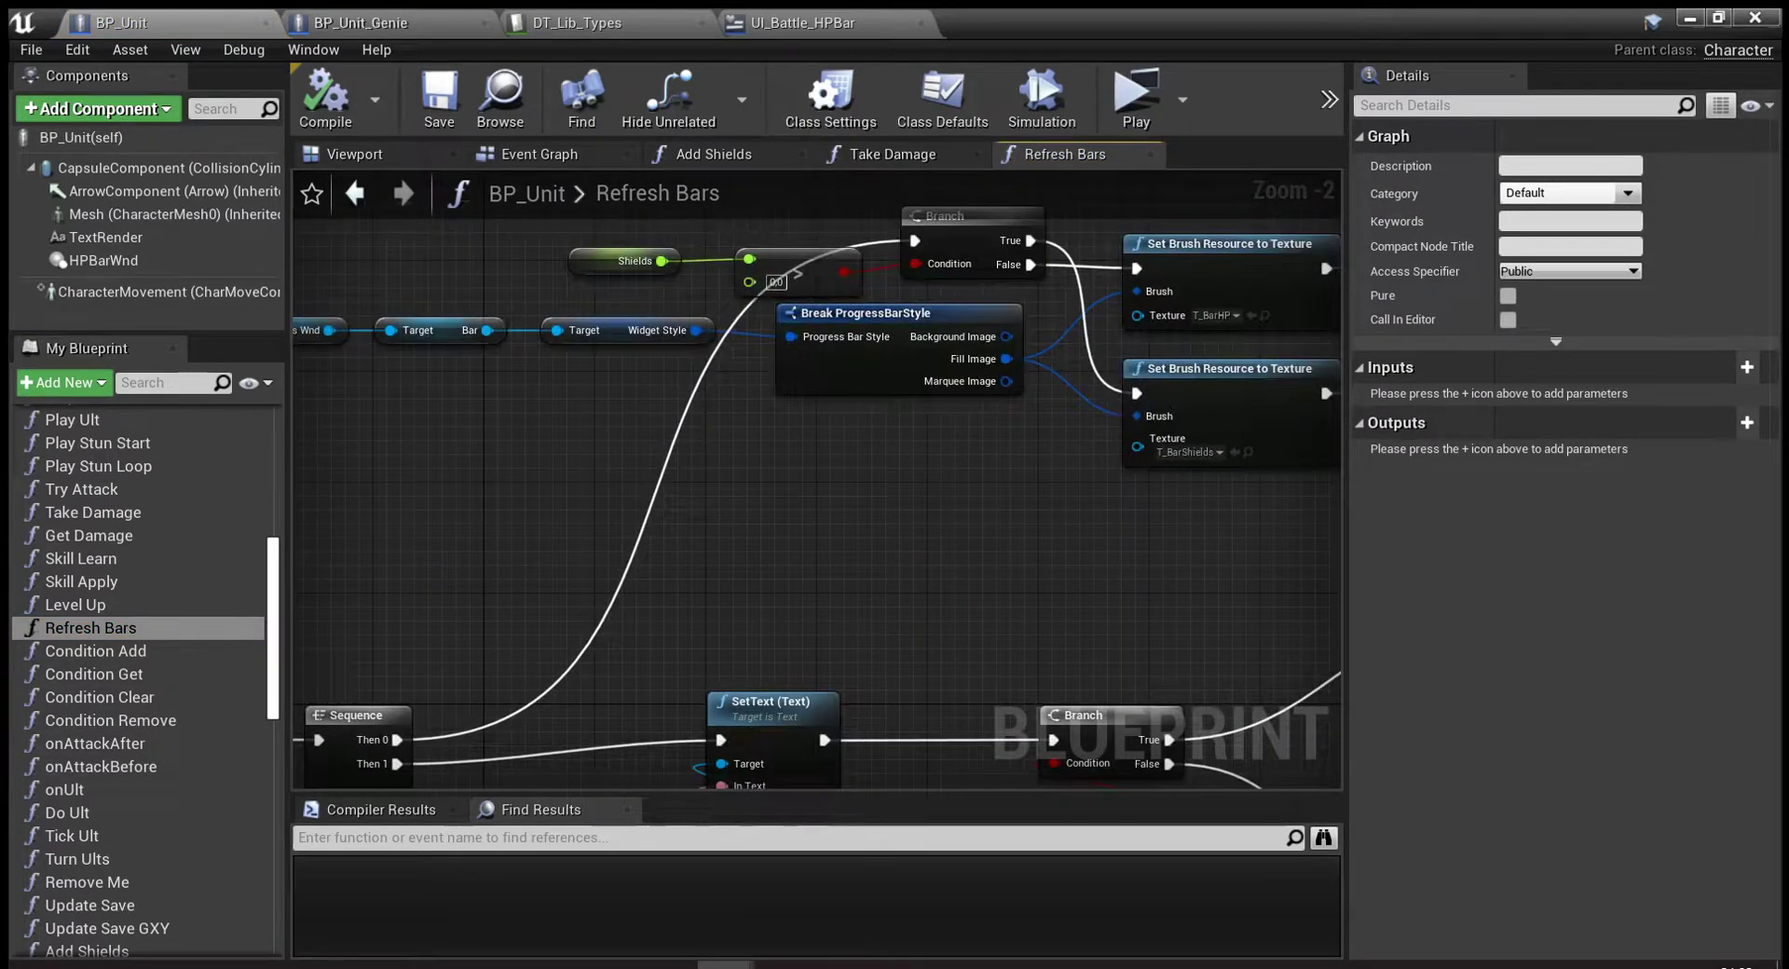
pyautogui.moveTo(915, 507); pyautogui.dragTo(714, 488, button='right')
pyautogui.moveTo(480, 289); pyautogui.dragTo(1067, 629)
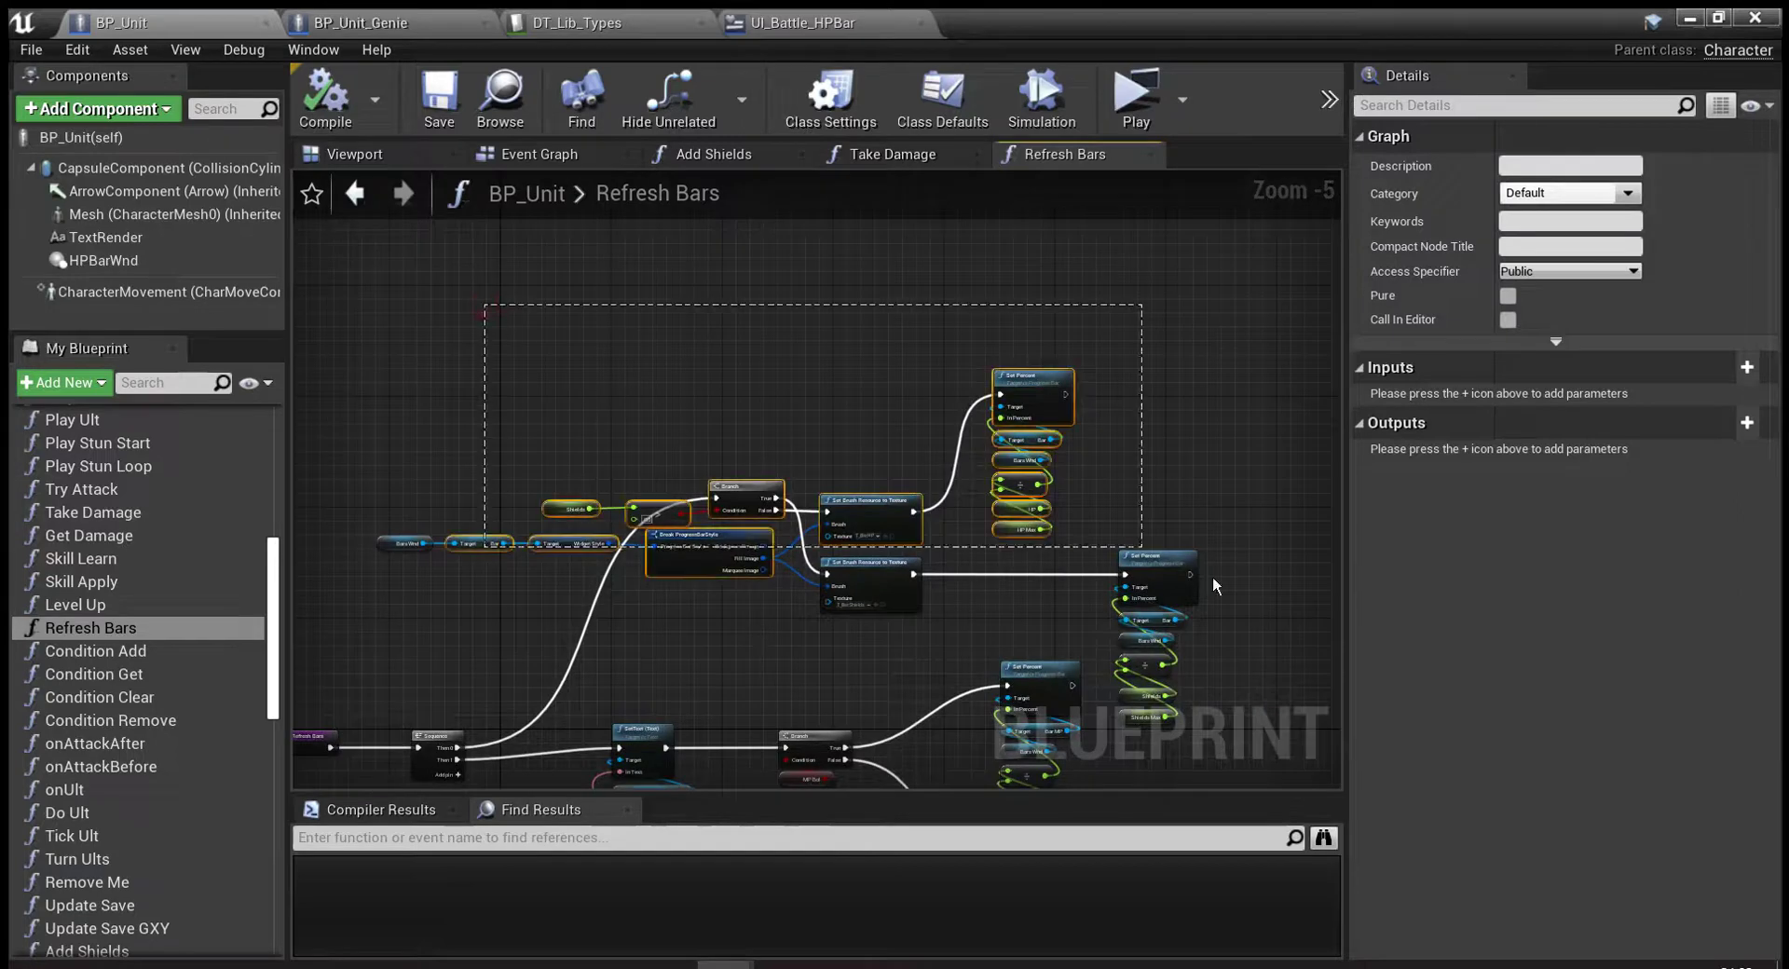
pyautogui.scroll(3, 654, 639)
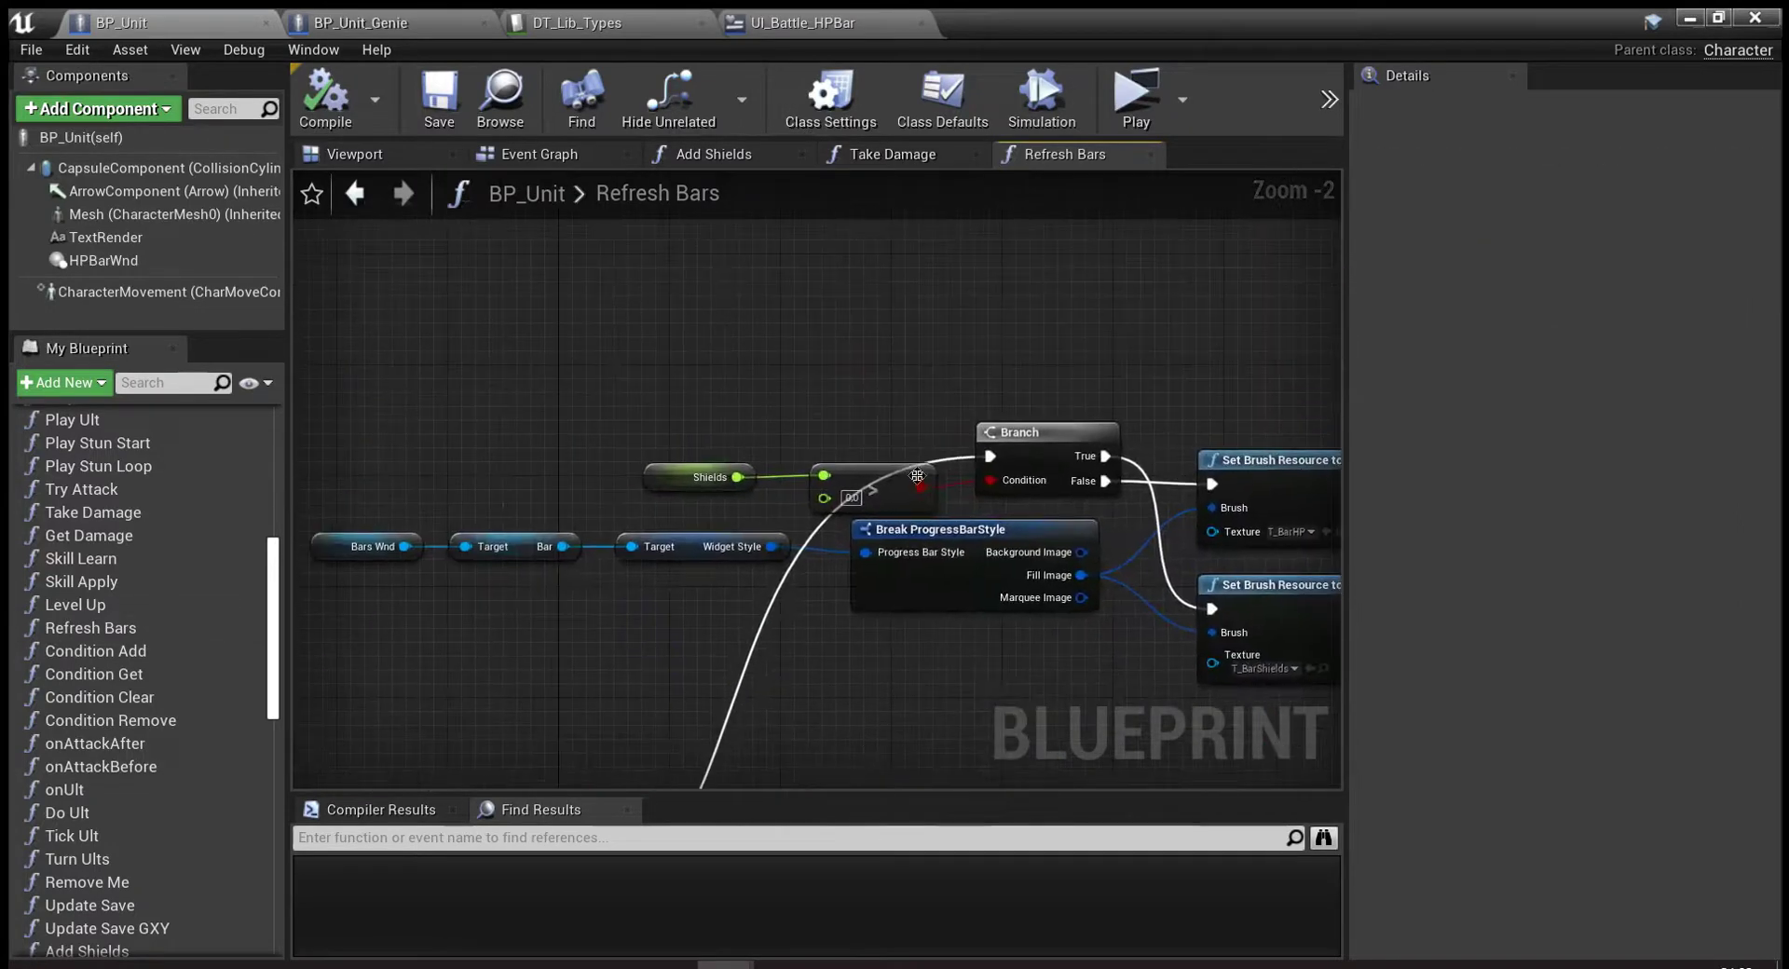
pyautogui.moveTo(972, 416); pyautogui.dragTo(522, 419, button='right')
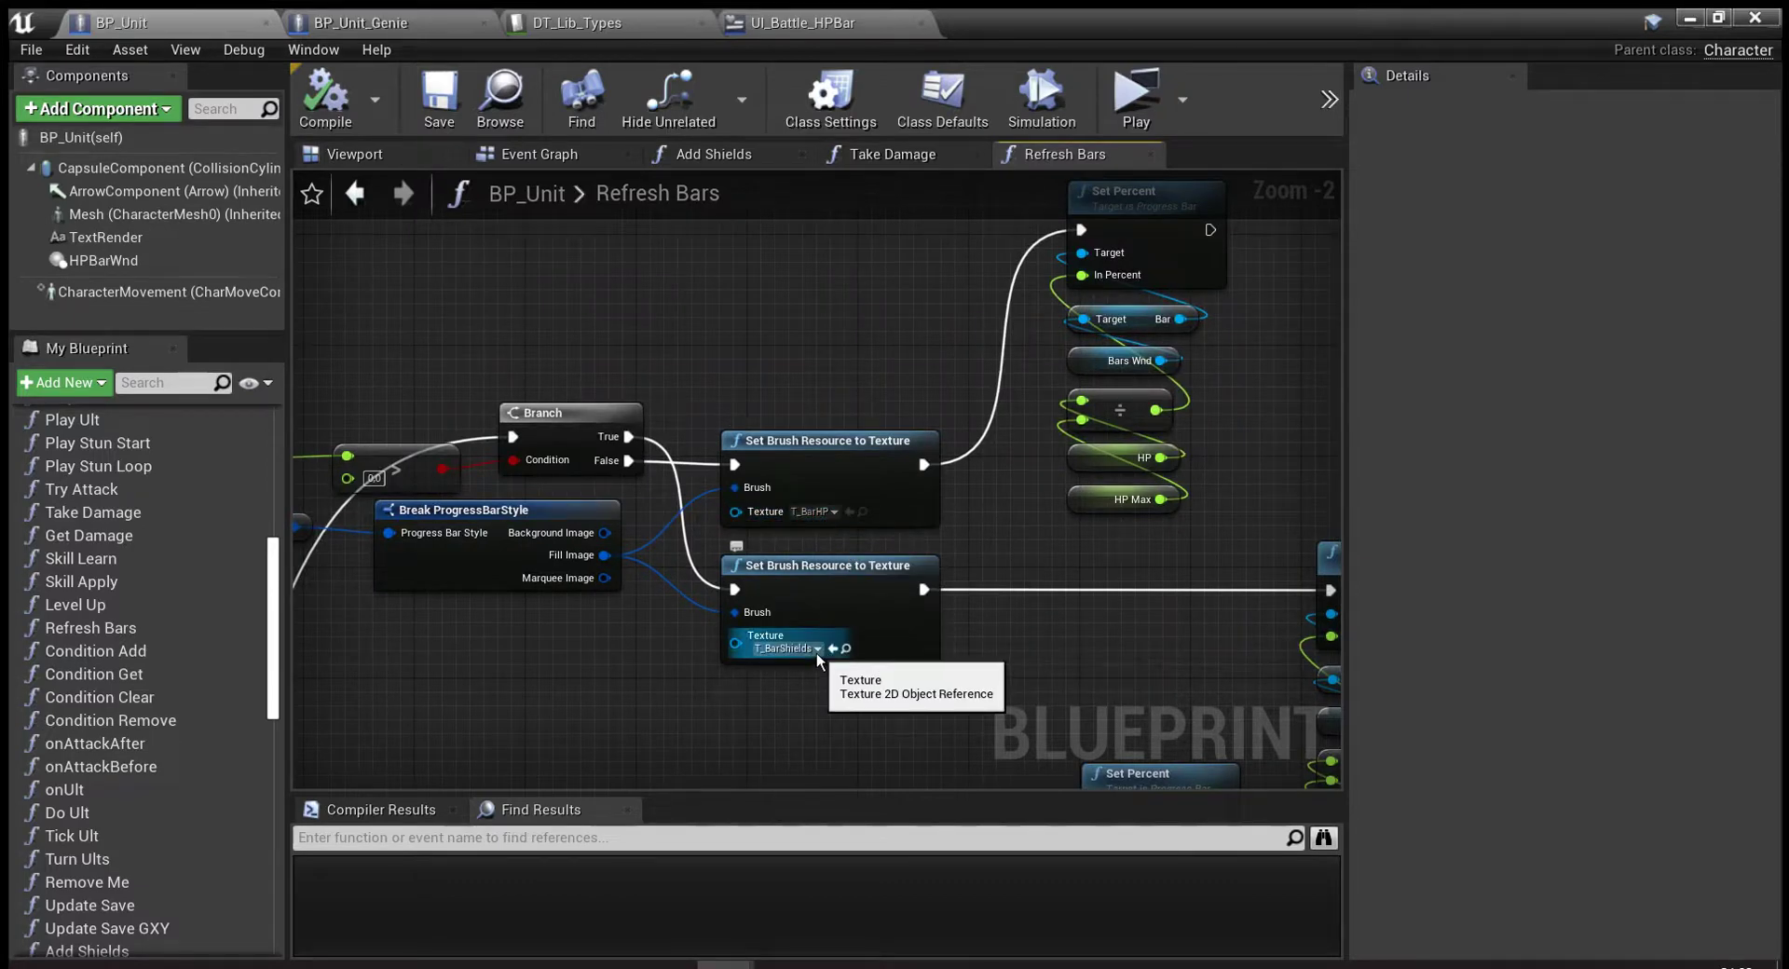
pyautogui.moveTo(567, 299); pyautogui.dragTo(932, 274, button='right')
pyautogui.moveTo(949, 443); pyautogui.dragTo(893, 665)
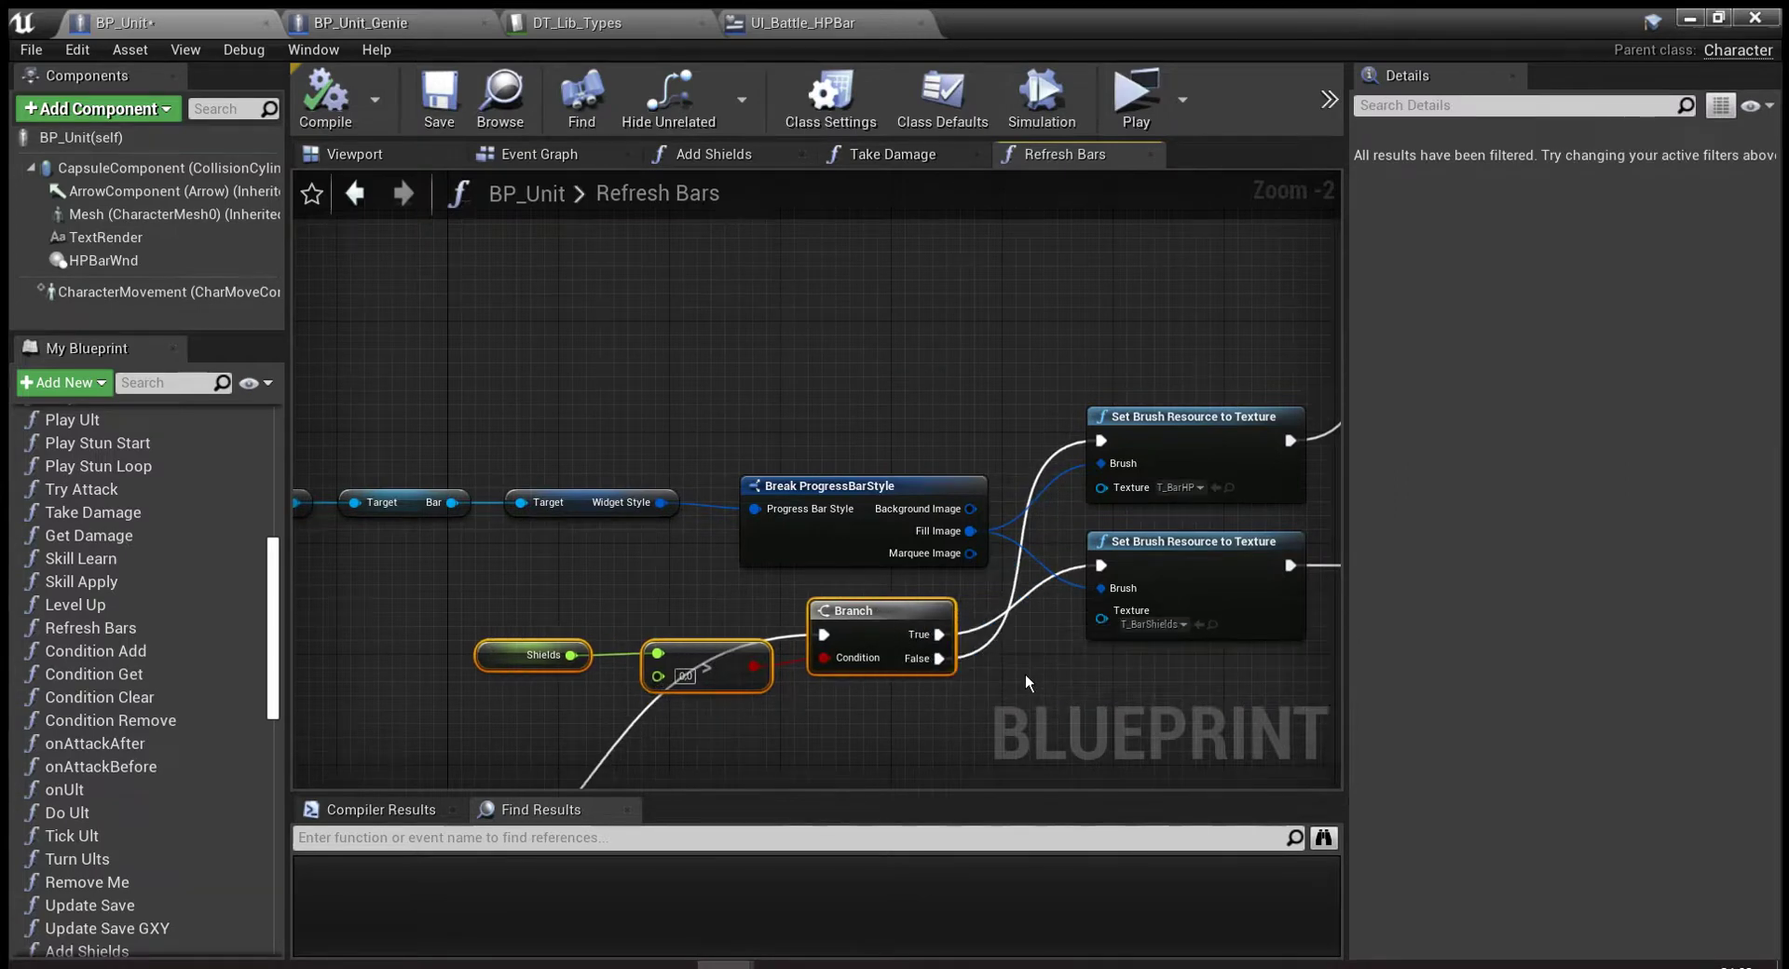
pyautogui.moveTo(890, 641); pyautogui.dragTo(876, 419)
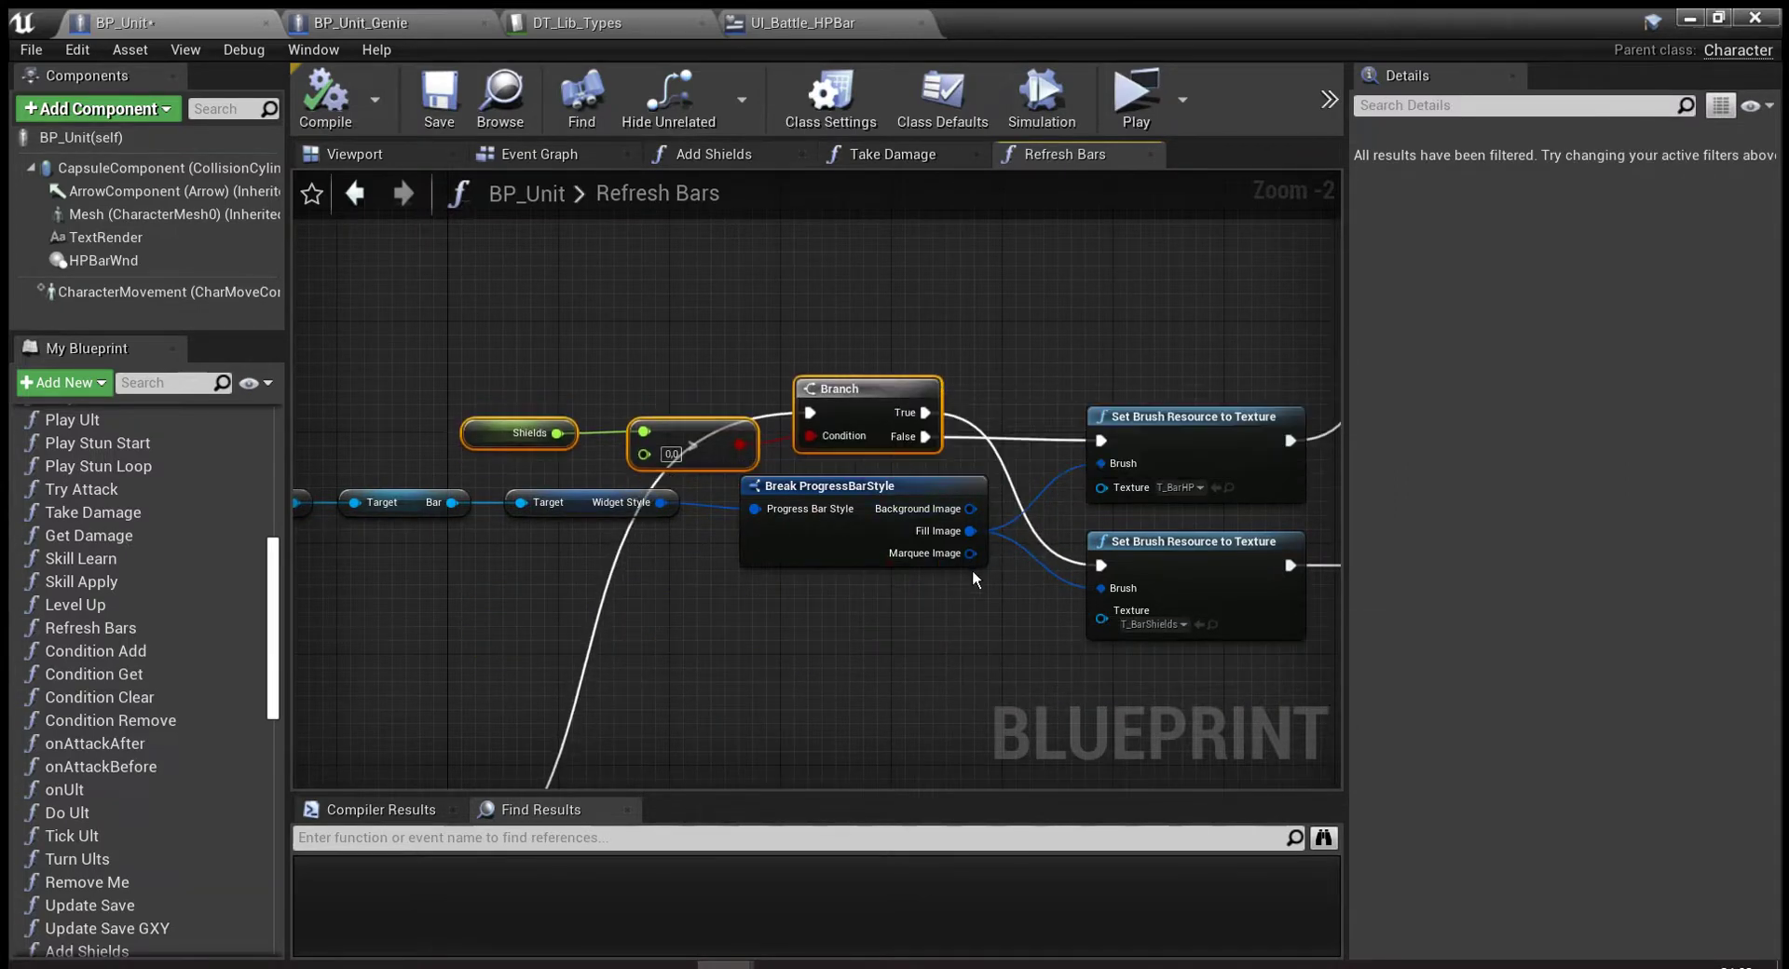
# Move the shield texture node and its Set Percent group higher in the graph.
pyautogui.moveTo(1093, 658); pyautogui.dragTo(523, 625, button='right')
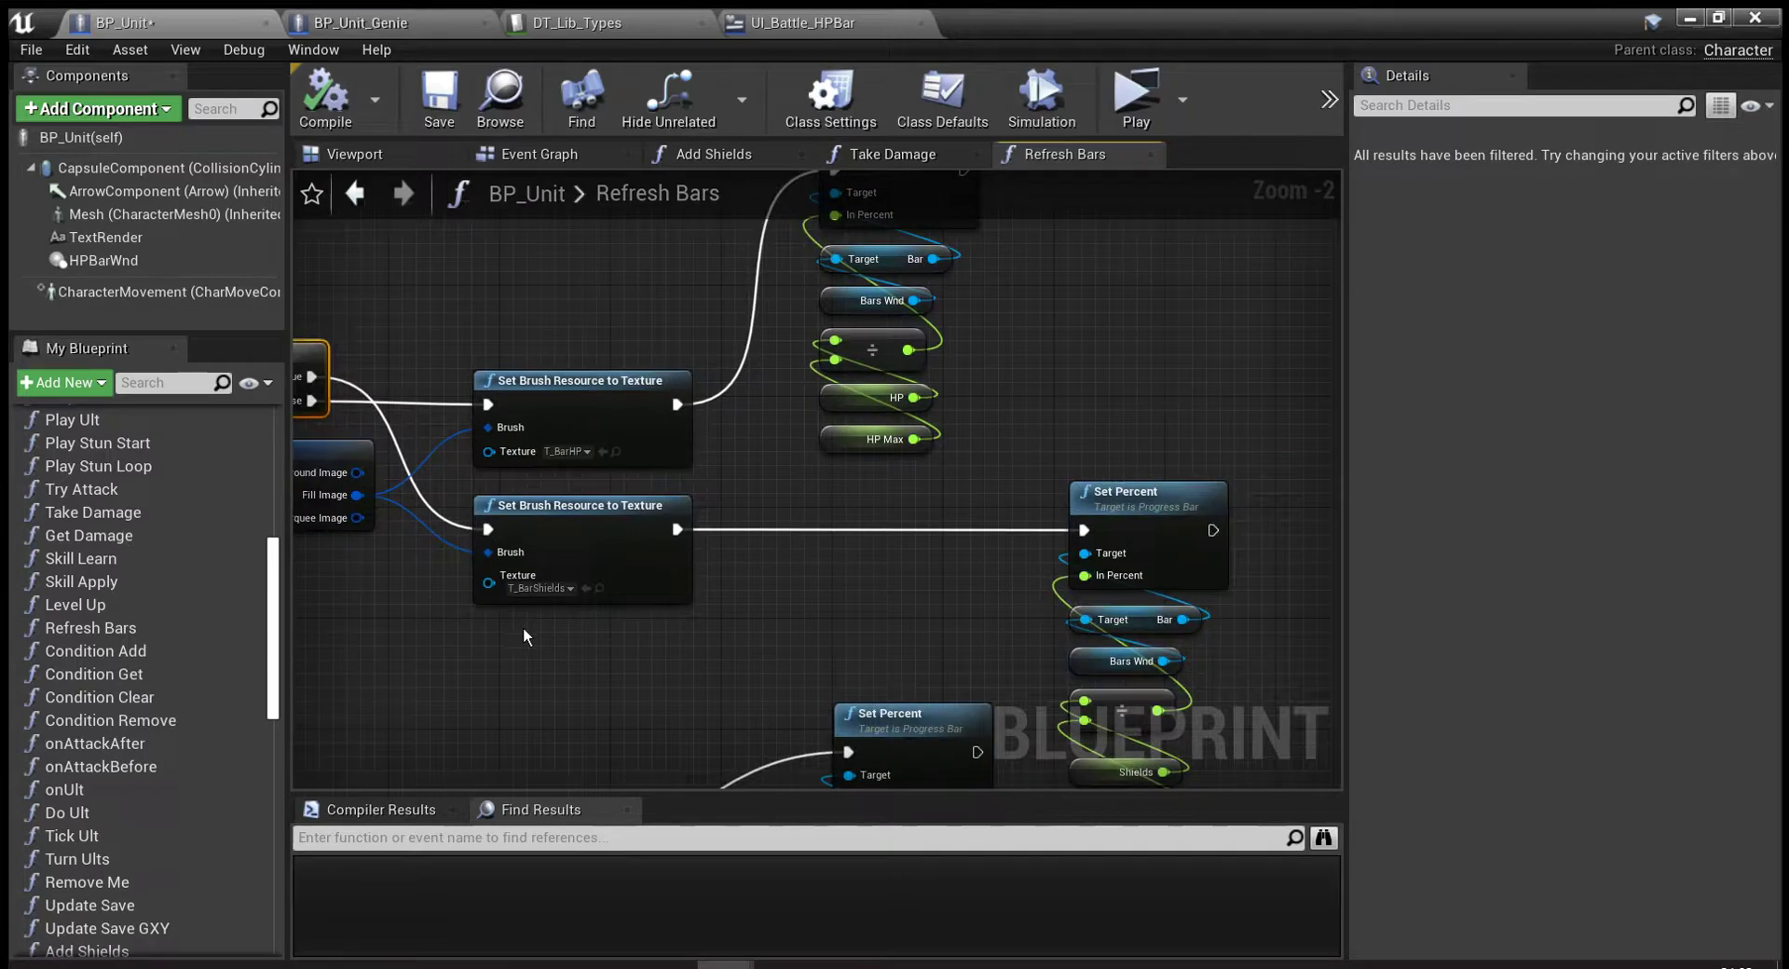
pyautogui.scroll(-1, 592, 643)
pyautogui.moveTo(1036, 636); pyautogui.dragTo(1044, 664)
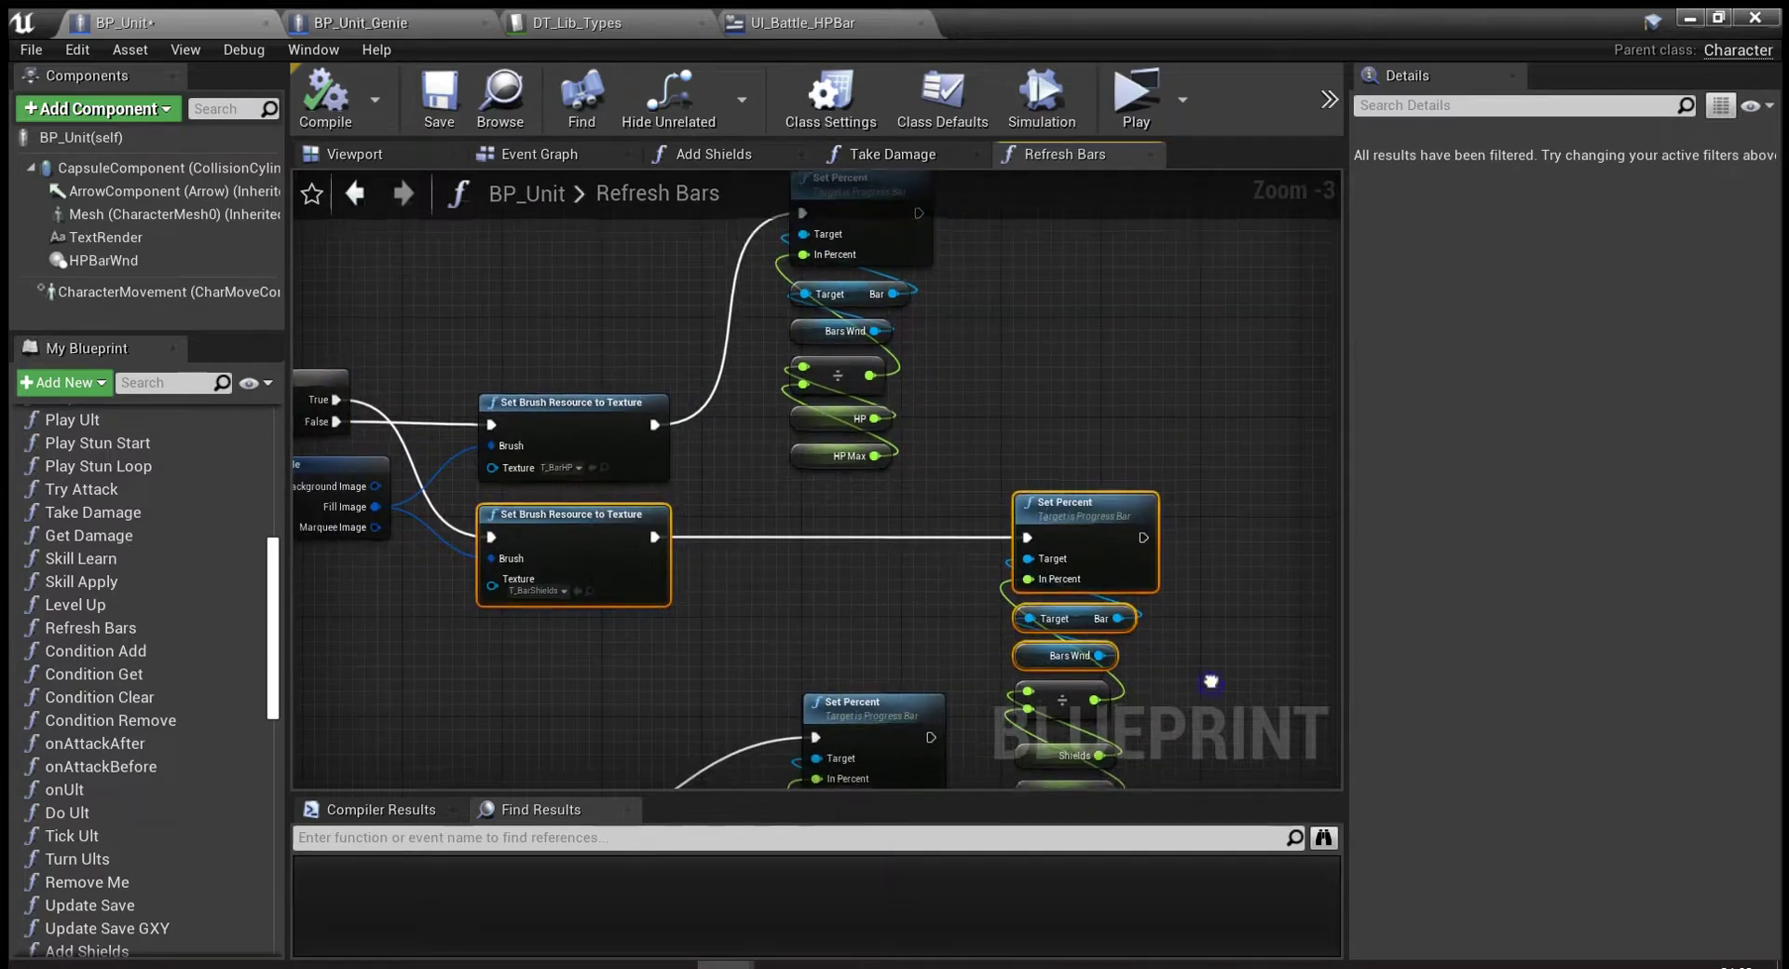
pyautogui.moveTo(1209, 704); pyautogui.dragTo(1161, 545, button='right')
pyautogui.scroll(-1, 1139, 565)
pyautogui.scroll(-1, 1139, 596)
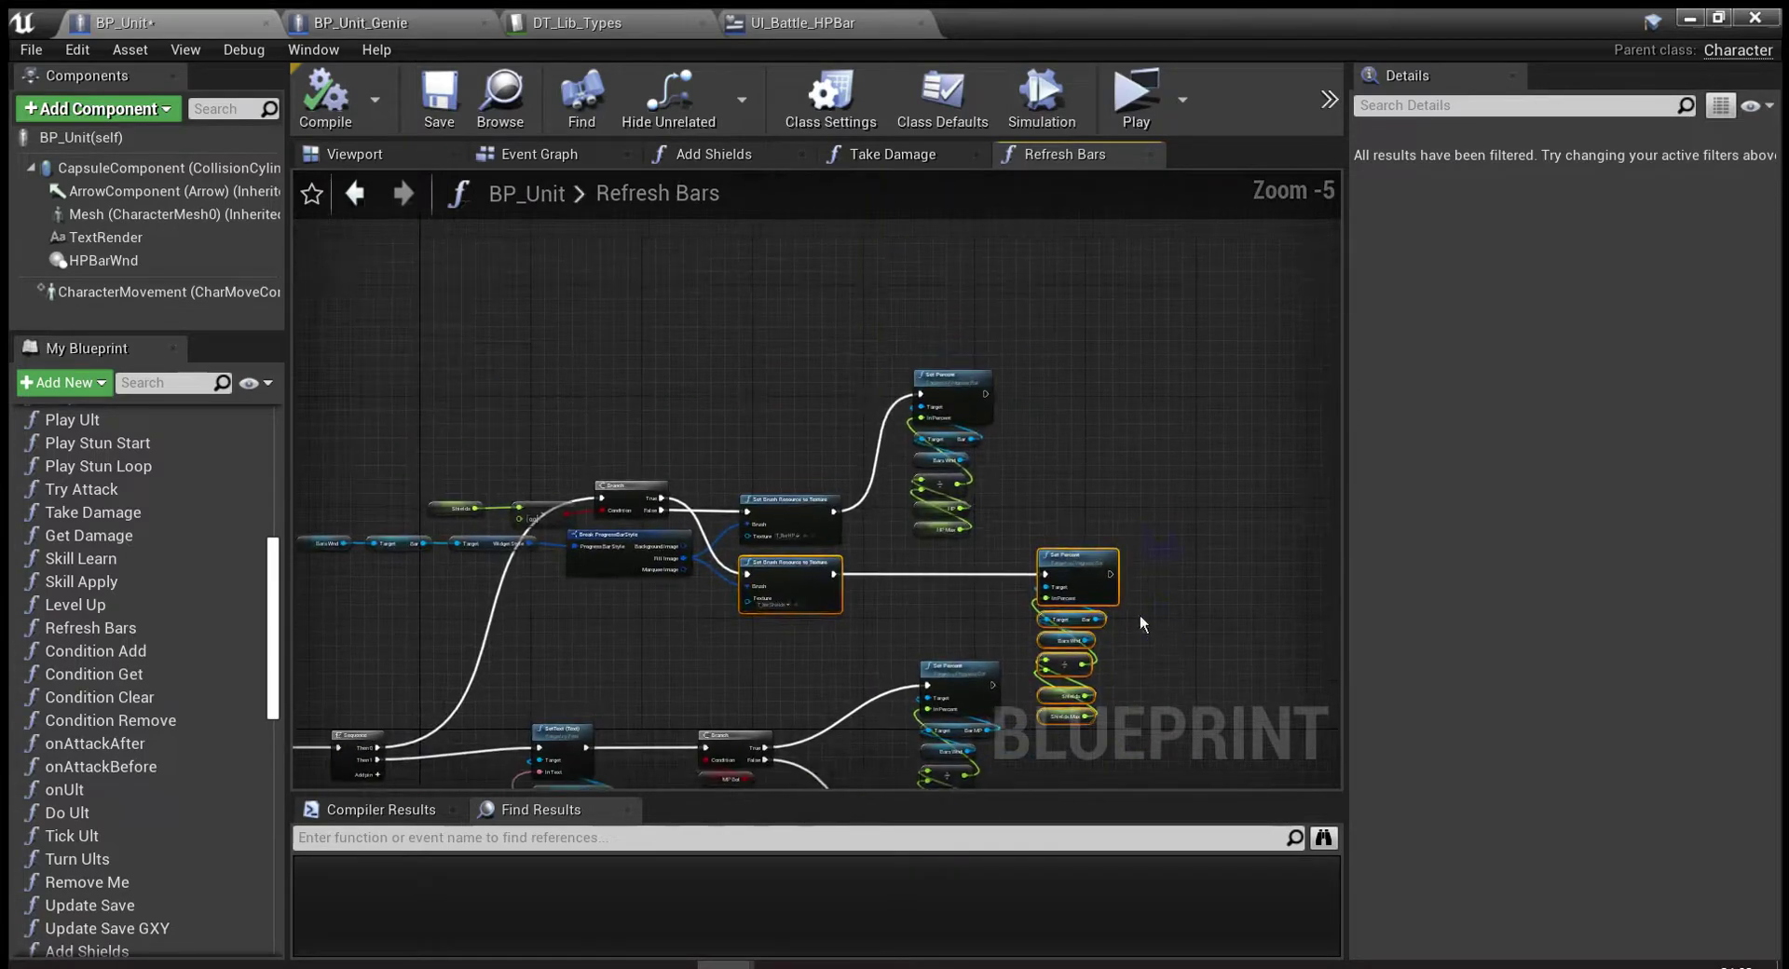
pyautogui.moveTo(1086, 573); pyautogui.dragTo(1070, 304)
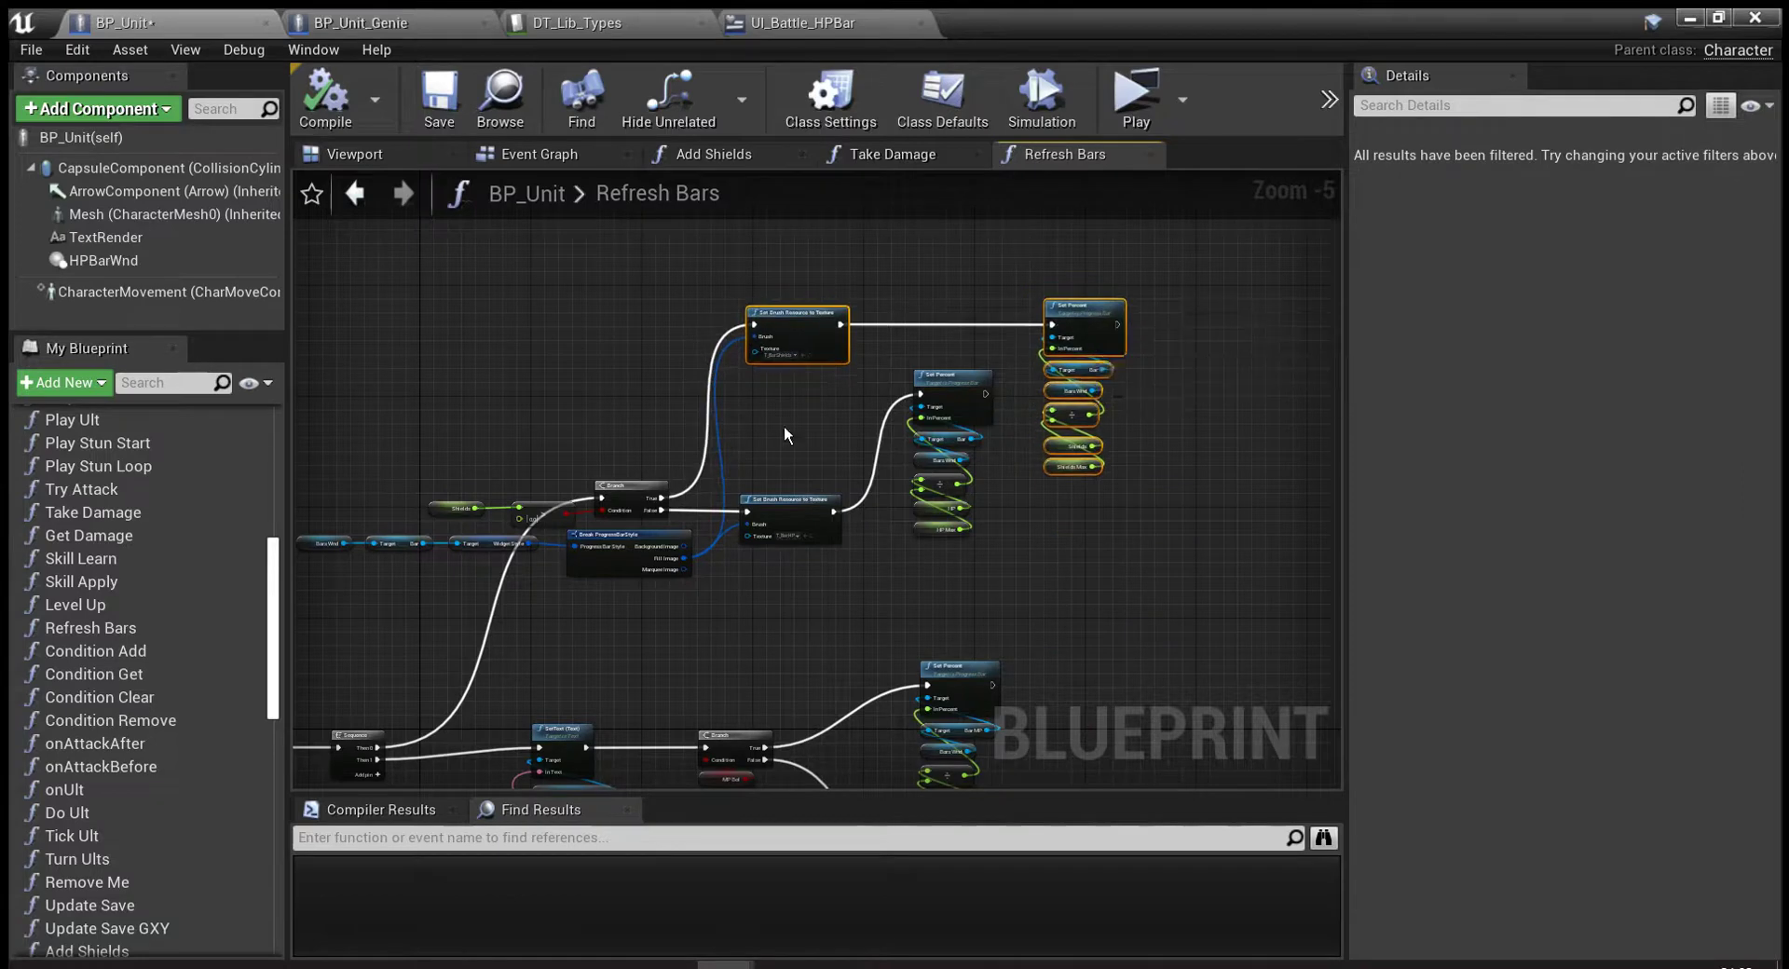
pyautogui.scroll(3, 894, 438)
pyautogui.scroll(2, 924, 456)
# Bring the Branch and Break ProgressBarStyle into view and select Break ProgressBarStyle.
pyautogui.moveTo(863, 375); pyautogui.dragTo(1280, 325, button='right')
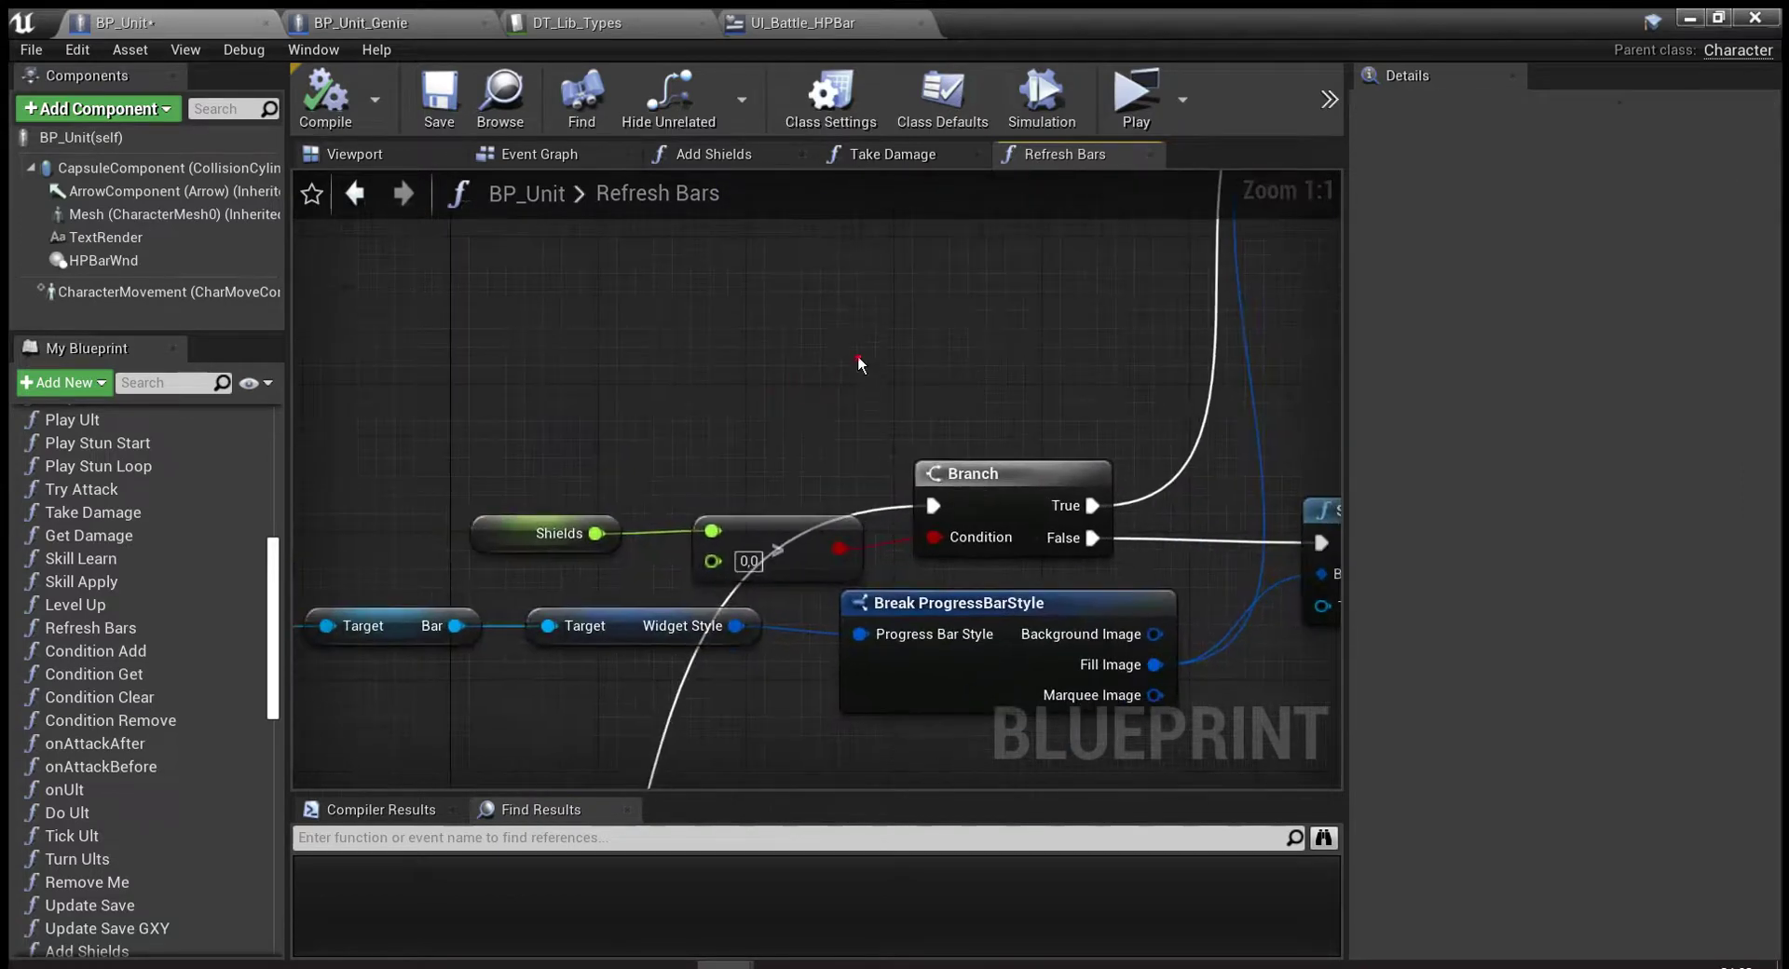
pyautogui.moveTo(880, 393); pyautogui.dragTo(902, 309, button='right')
pyautogui.scroll(-2, 936, 589)
pyautogui.click(969, 643)
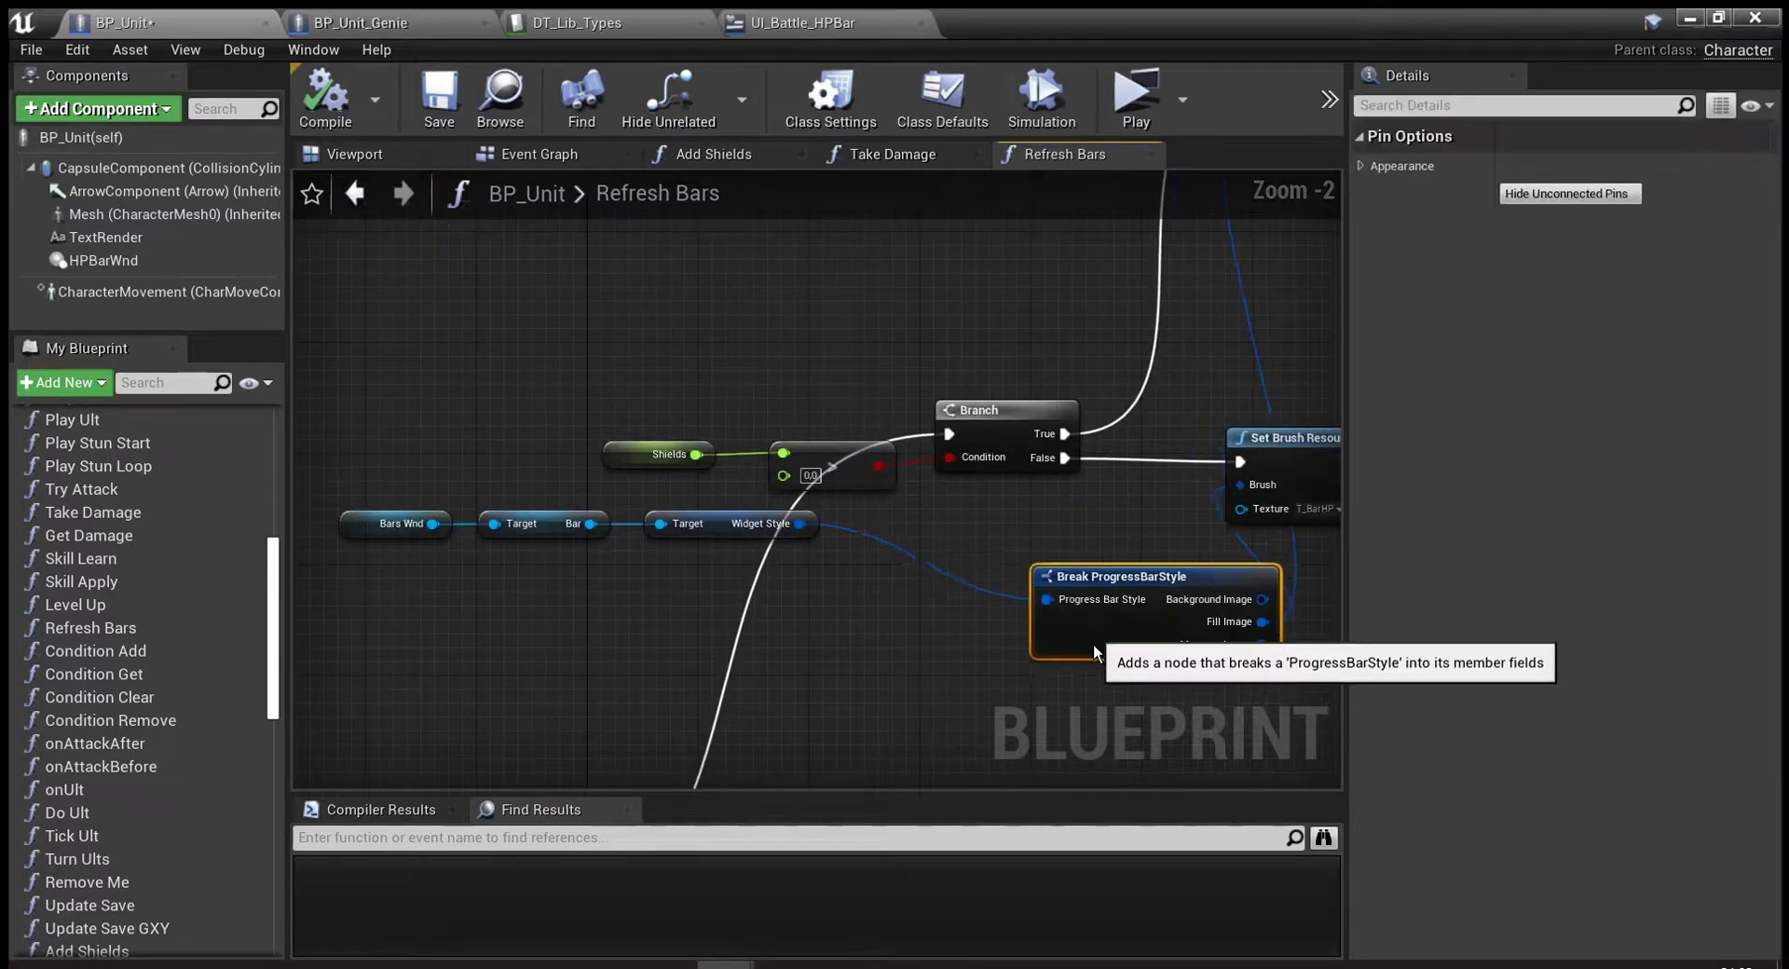
# Move Break ProgressBarStyle up and stack the Widget Style, Bar and Bars Wnd getters beneath it.
pyautogui.moveTo(970, 648); pyautogui.dragTo(915, 634)
pyautogui.moveTo(717, 530); pyautogui.dragTo(937, 683)
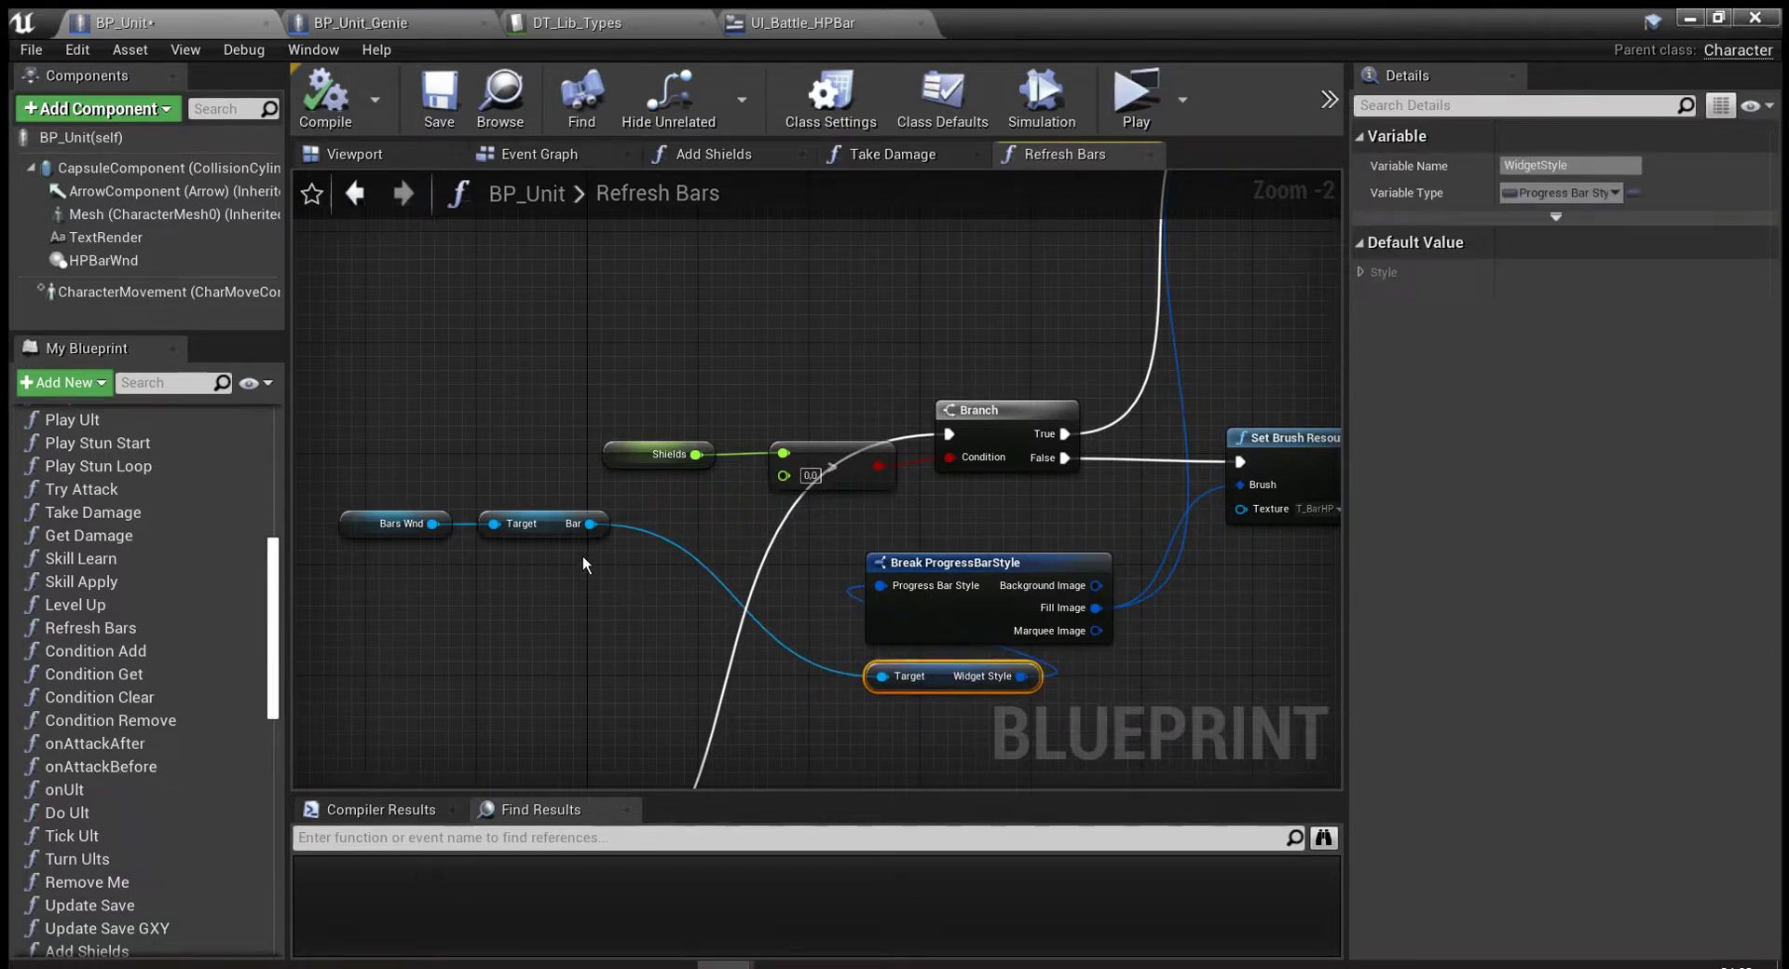
pyautogui.moveTo(554, 526); pyautogui.dragTo(942, 725)
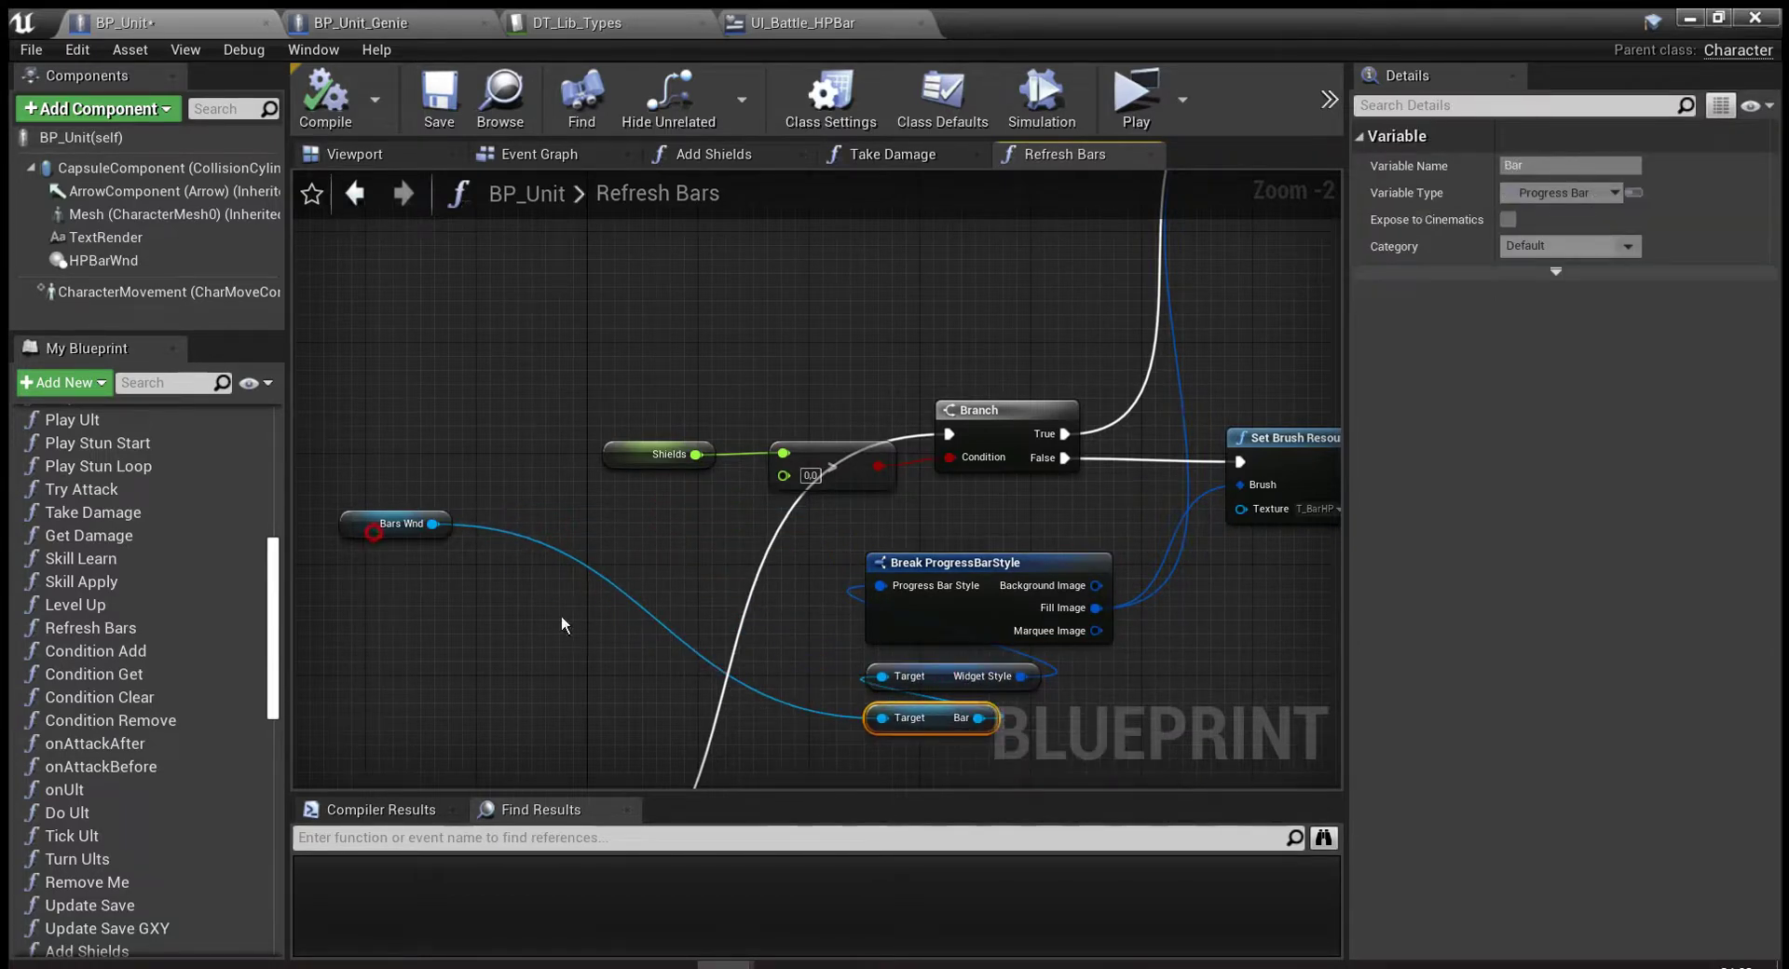
pyautogui.moveTo(401, 524); pyautogui.dragTo(923, 761)
# Reposition the HP Set Percent node with its HP and HP Max inputs.
pyautogui.moveTo(1324, 557); pyautogui.dragTo(1082, 512, button='right')
pyautogui.scroll(-1, 1082, 512)
pyautogui.moveTo(1045, 608); pyautogui.dragTo(866, 384, button='right')
pyautogui.moveTo(867, 384); pyautogui.dragTo(745, 734)
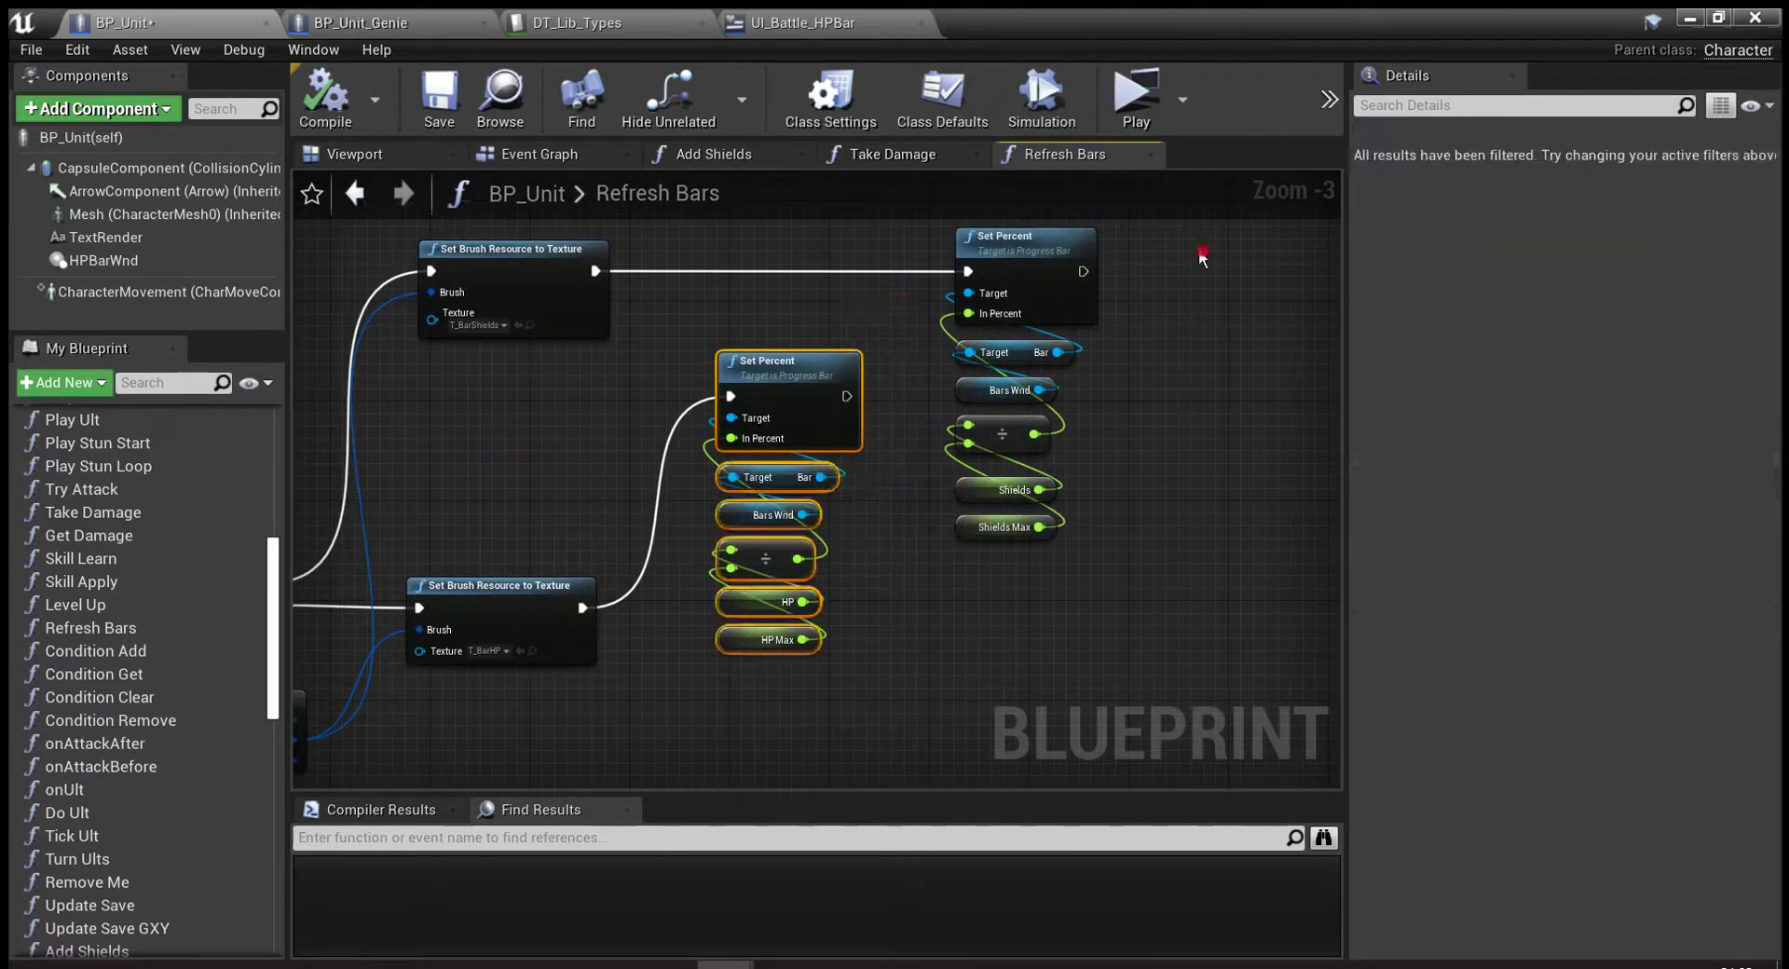
pyautogui.click(922, 505)
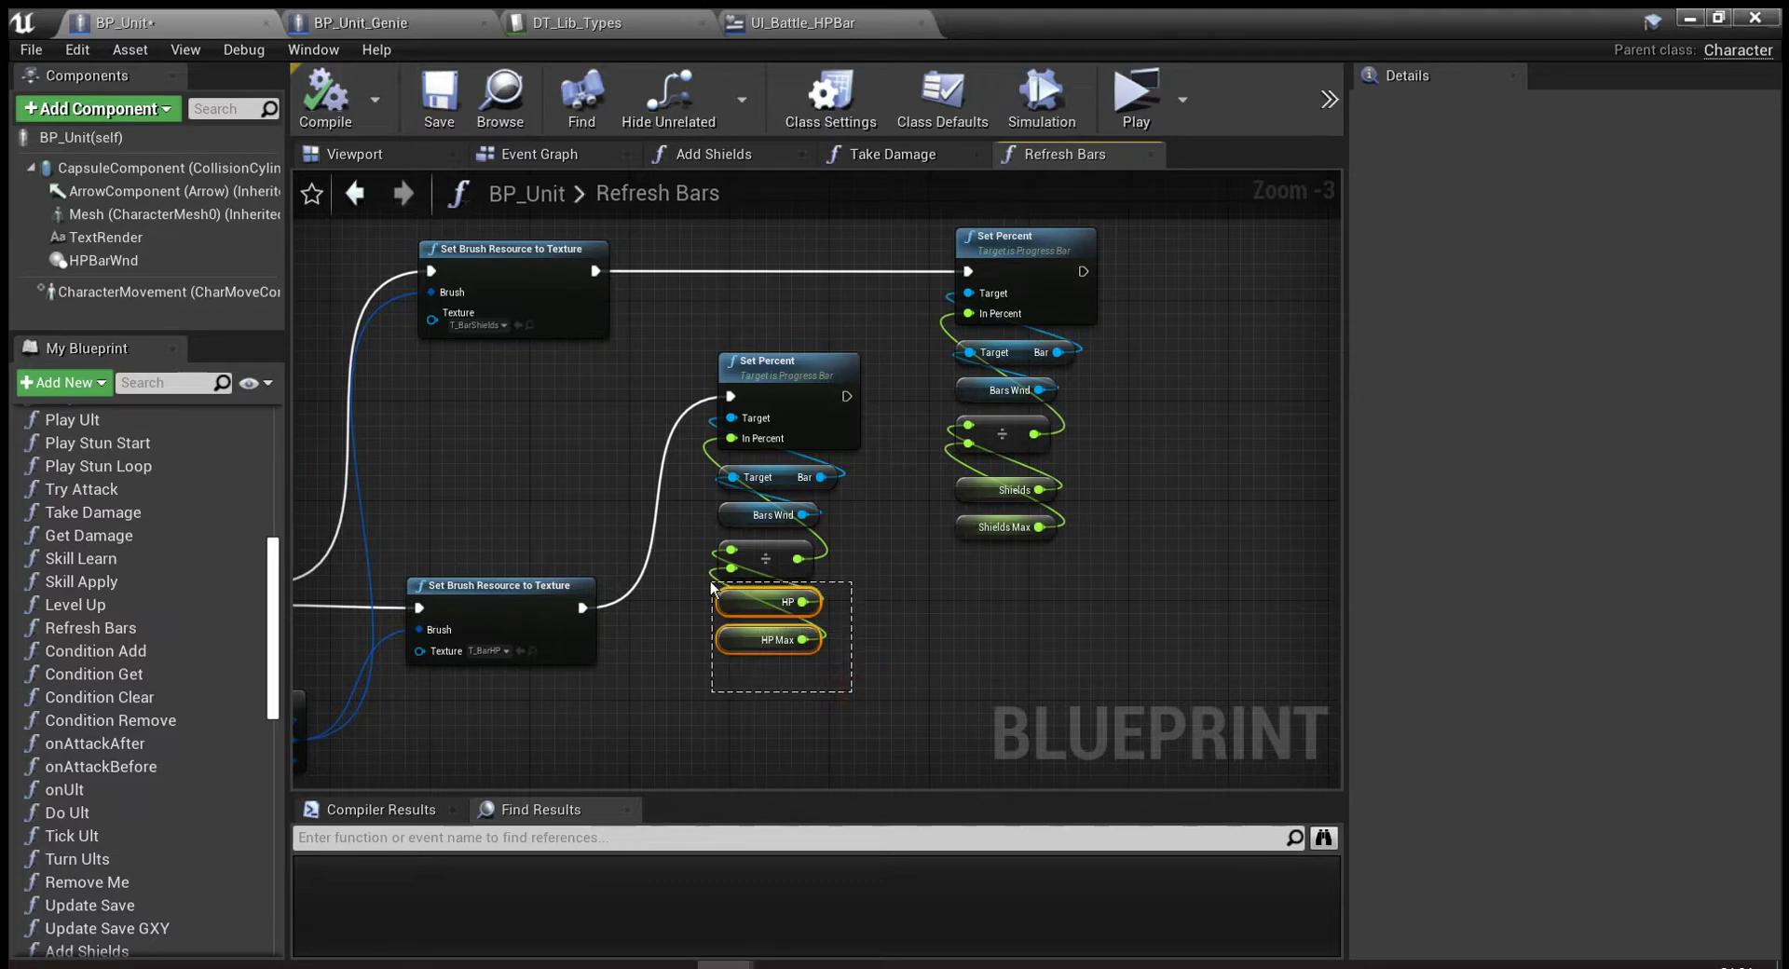
pyautogui.moveTo(711, 585); pyautogui.dragTo(711, 585)
# Adjust the shield texture node and the Shields Set Percent inputs near the Branch.
pyautogui.moveTo(504, 499); pyautogui.dragTo(752, 480, button='right')
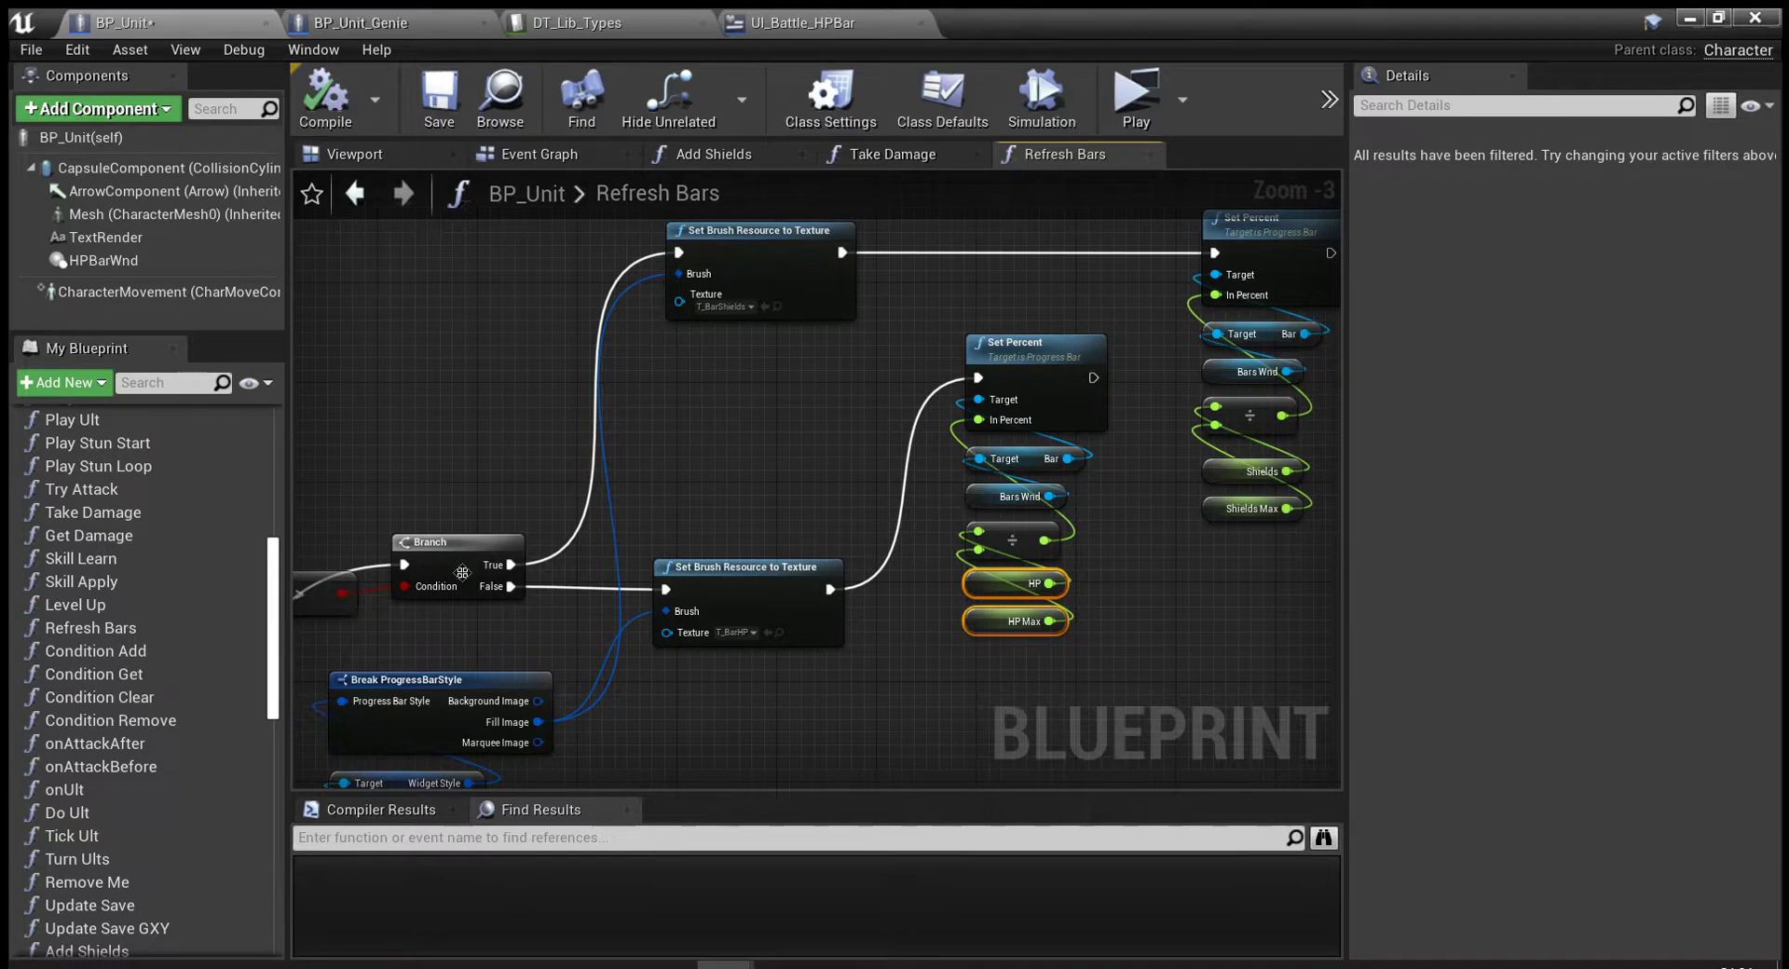
pyautogui.click(712, 278)
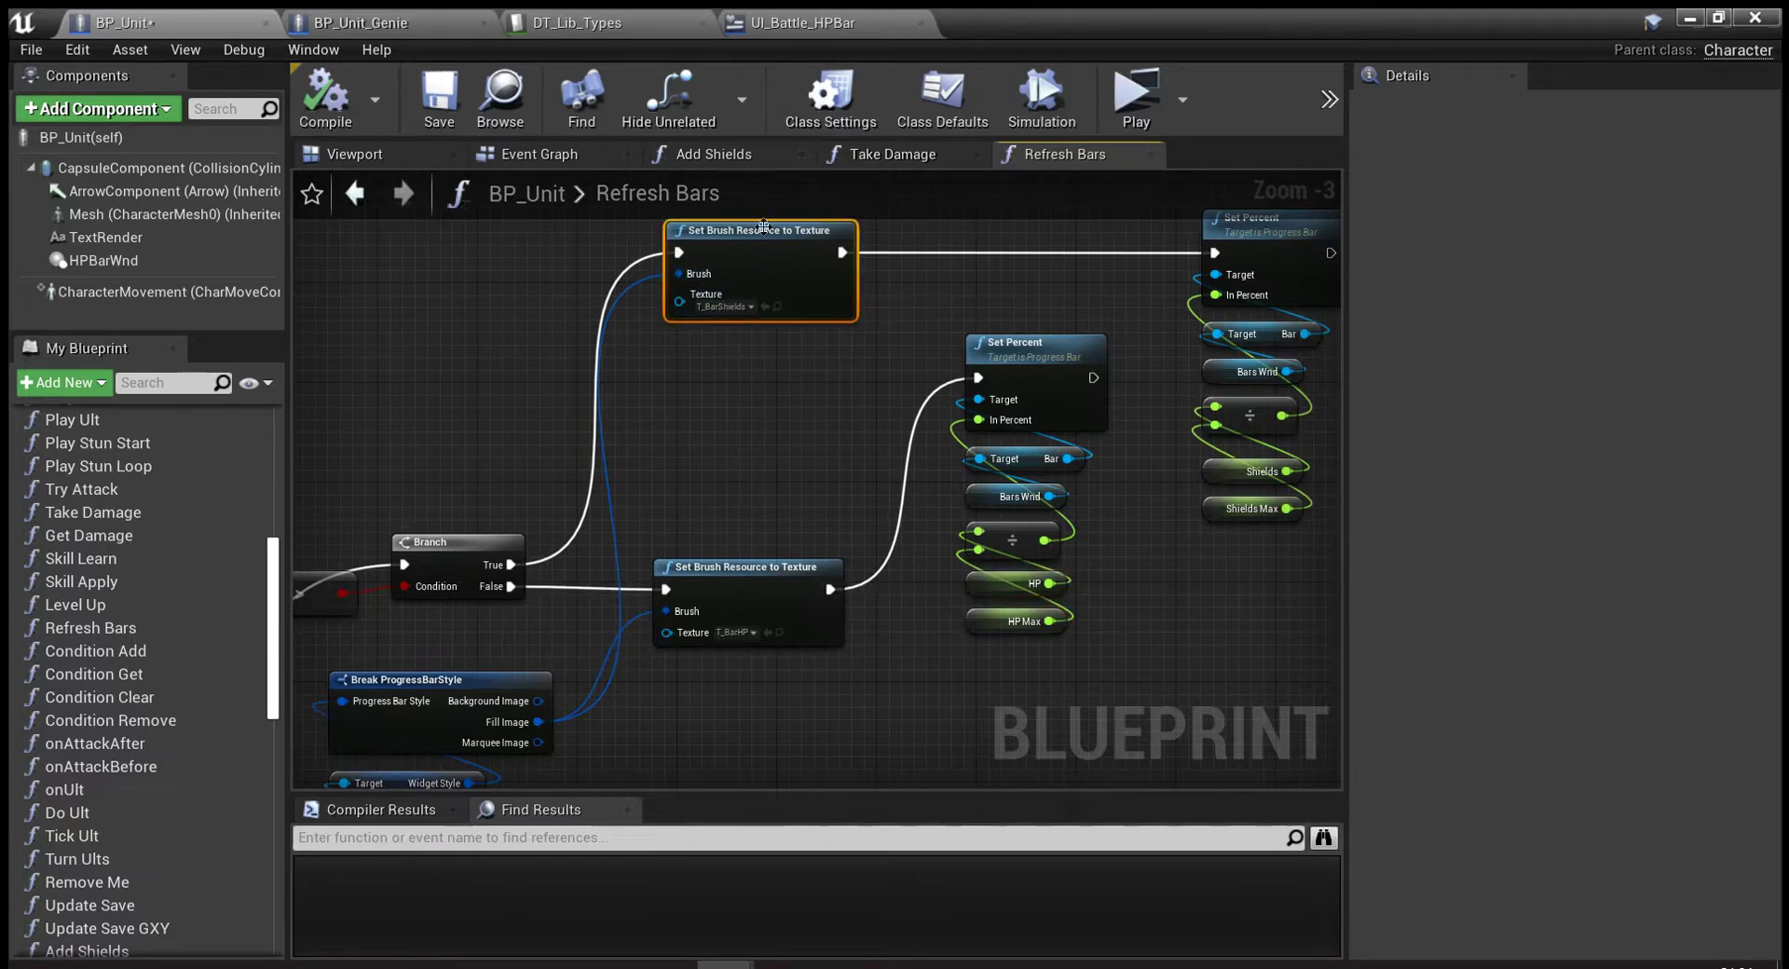
pyautogui.moveTo(1153, 312); pyautogui.dragTo(1273, 544)
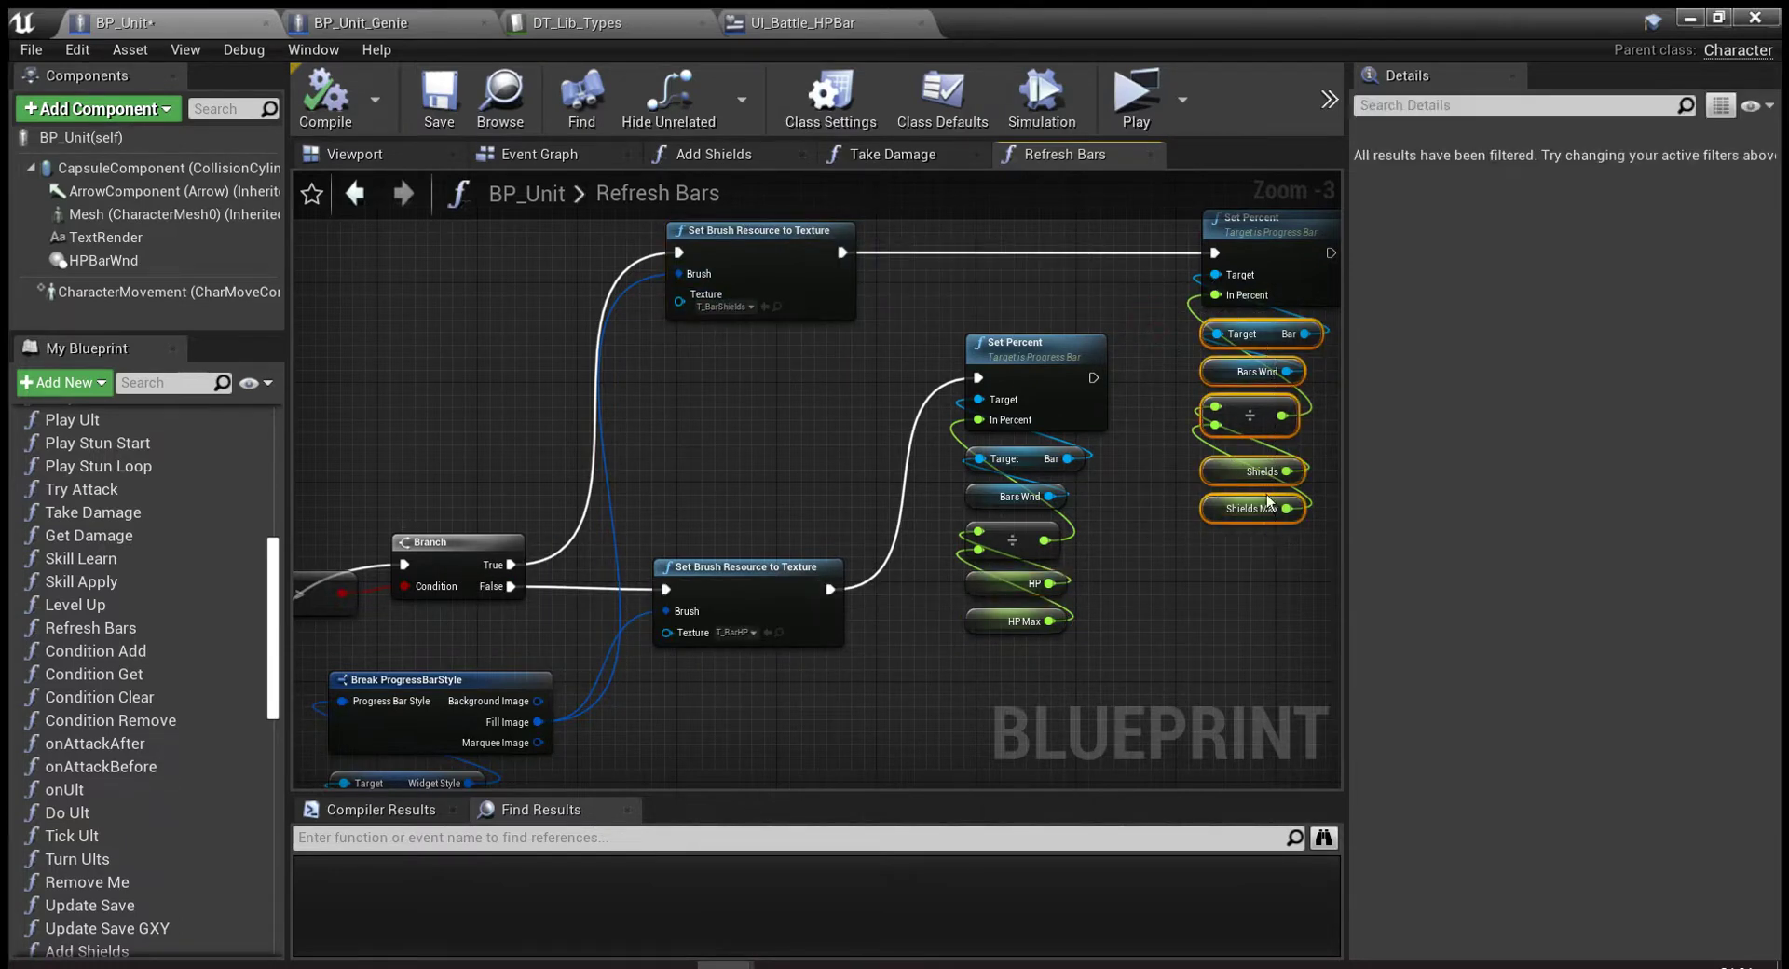
pyautogui.click(1228, 575)
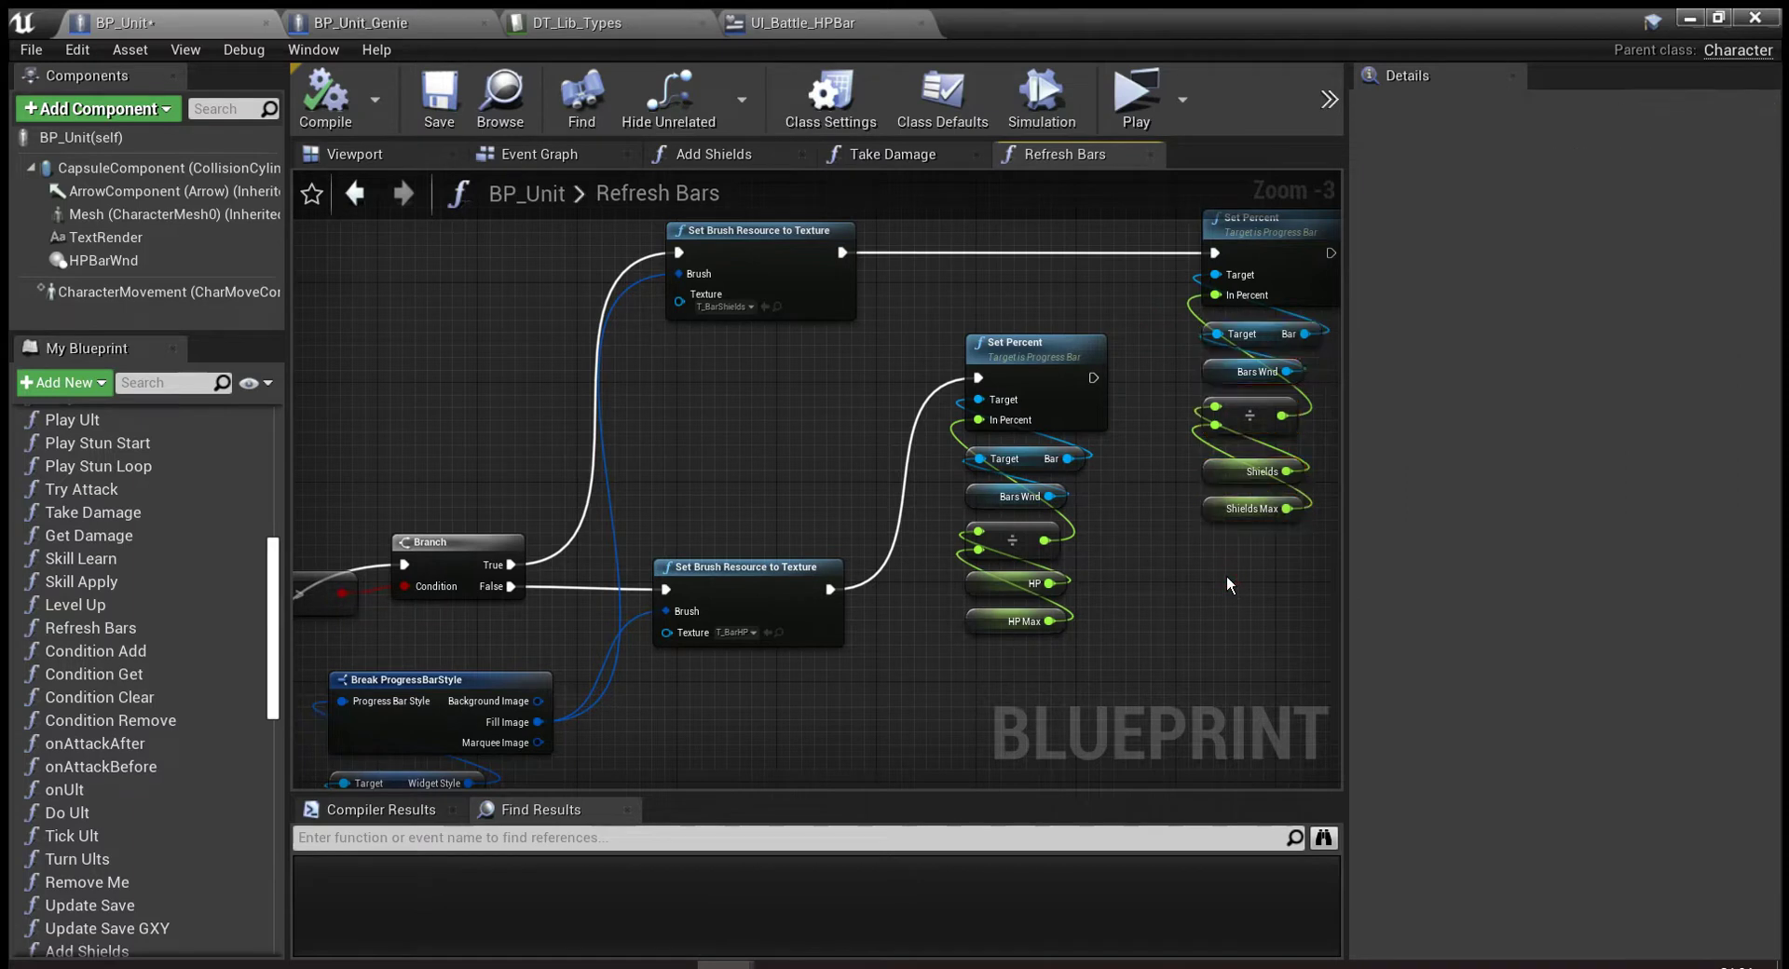
pyautogui.moveTo(1228, 577); pyautogui.dragTo(1189, 598, button='right')
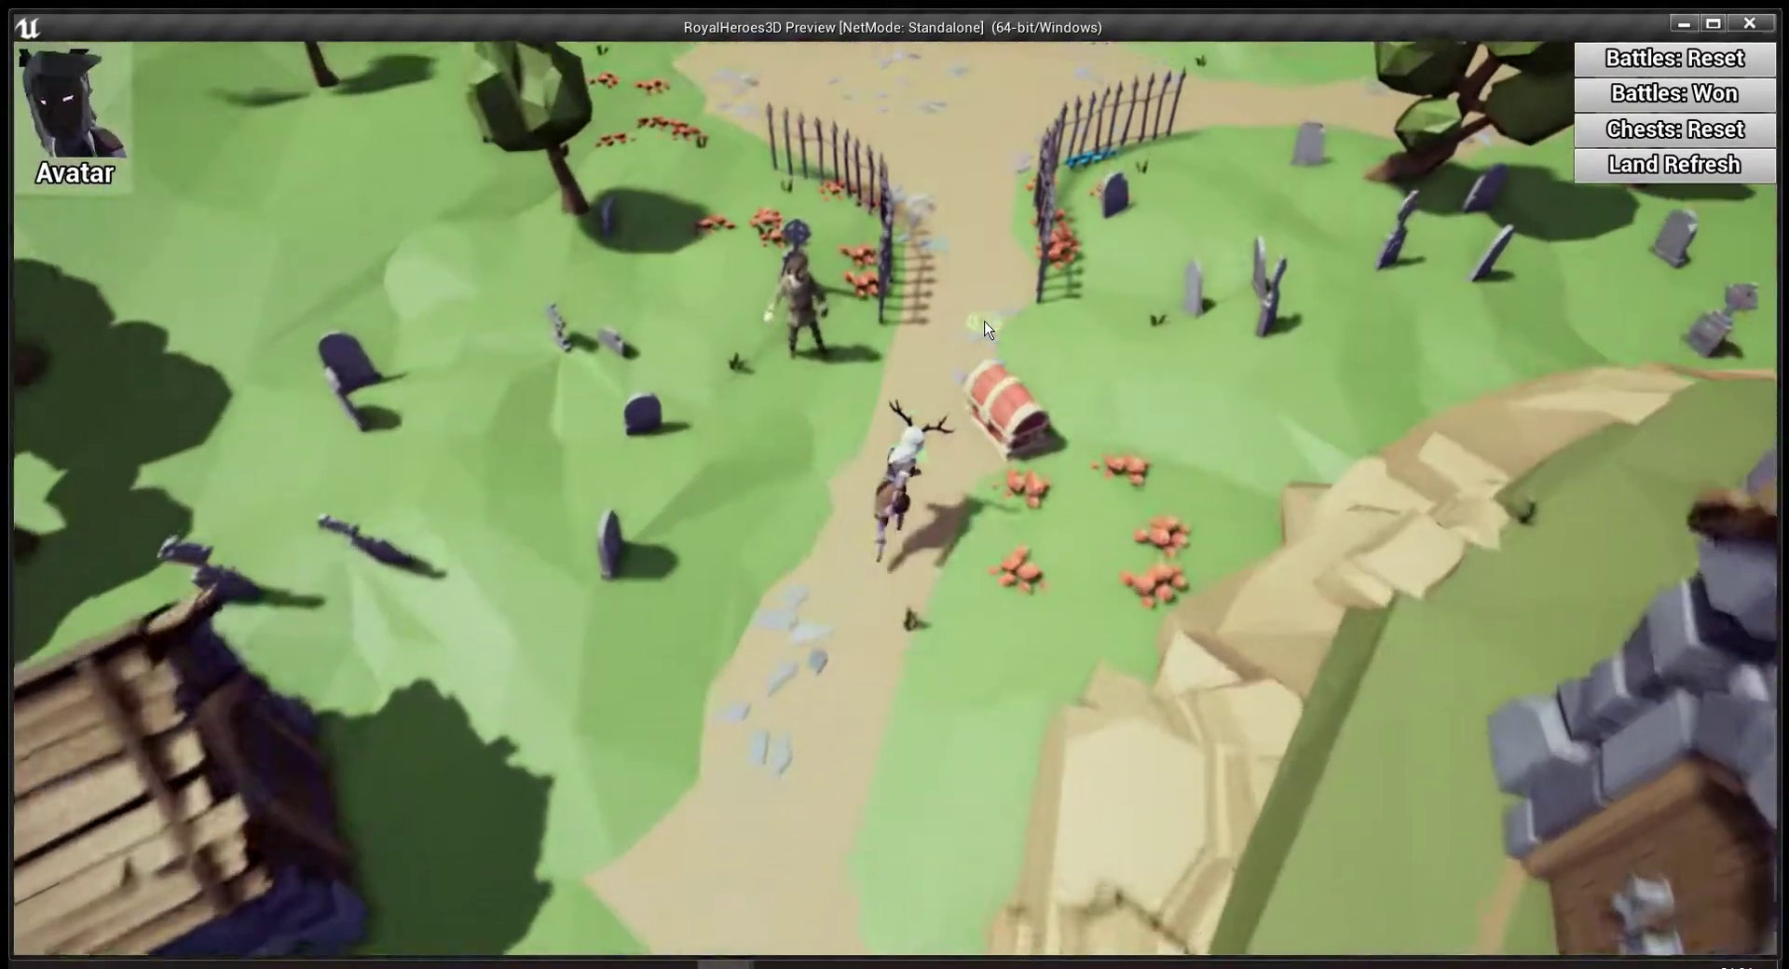
pyautogui.moveTo(986, 329); pyautogui.dragTo(986, 328)
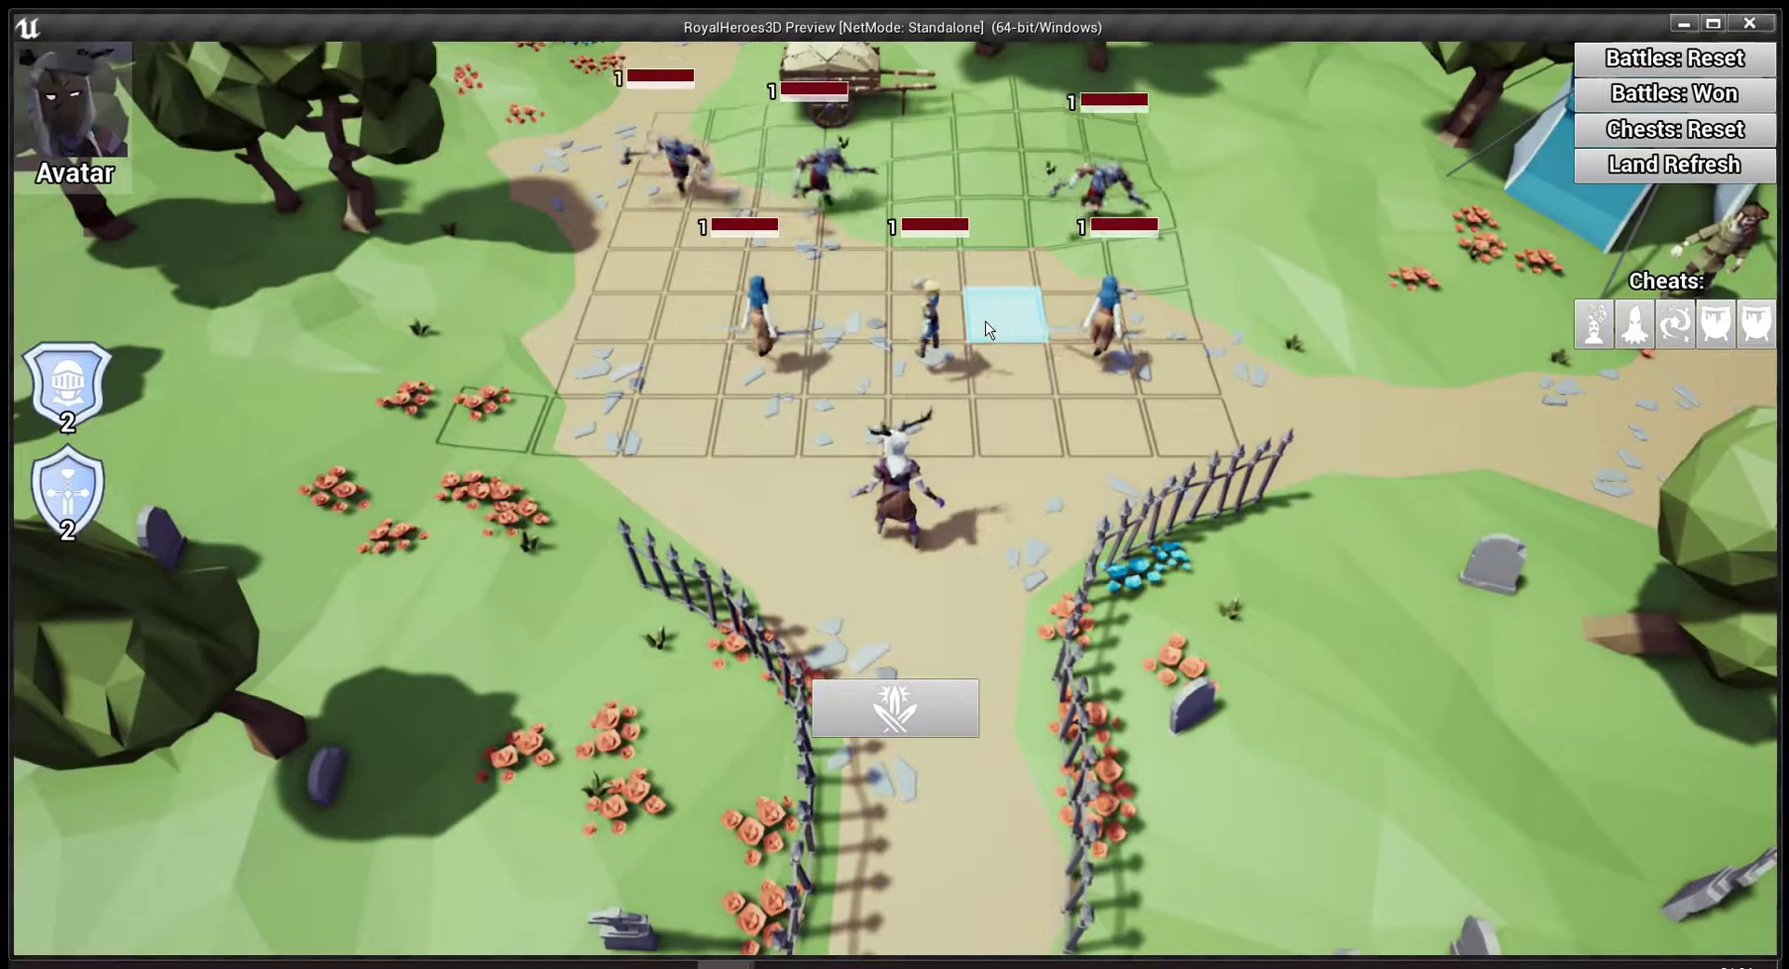
pyautogui.click(914, 710)
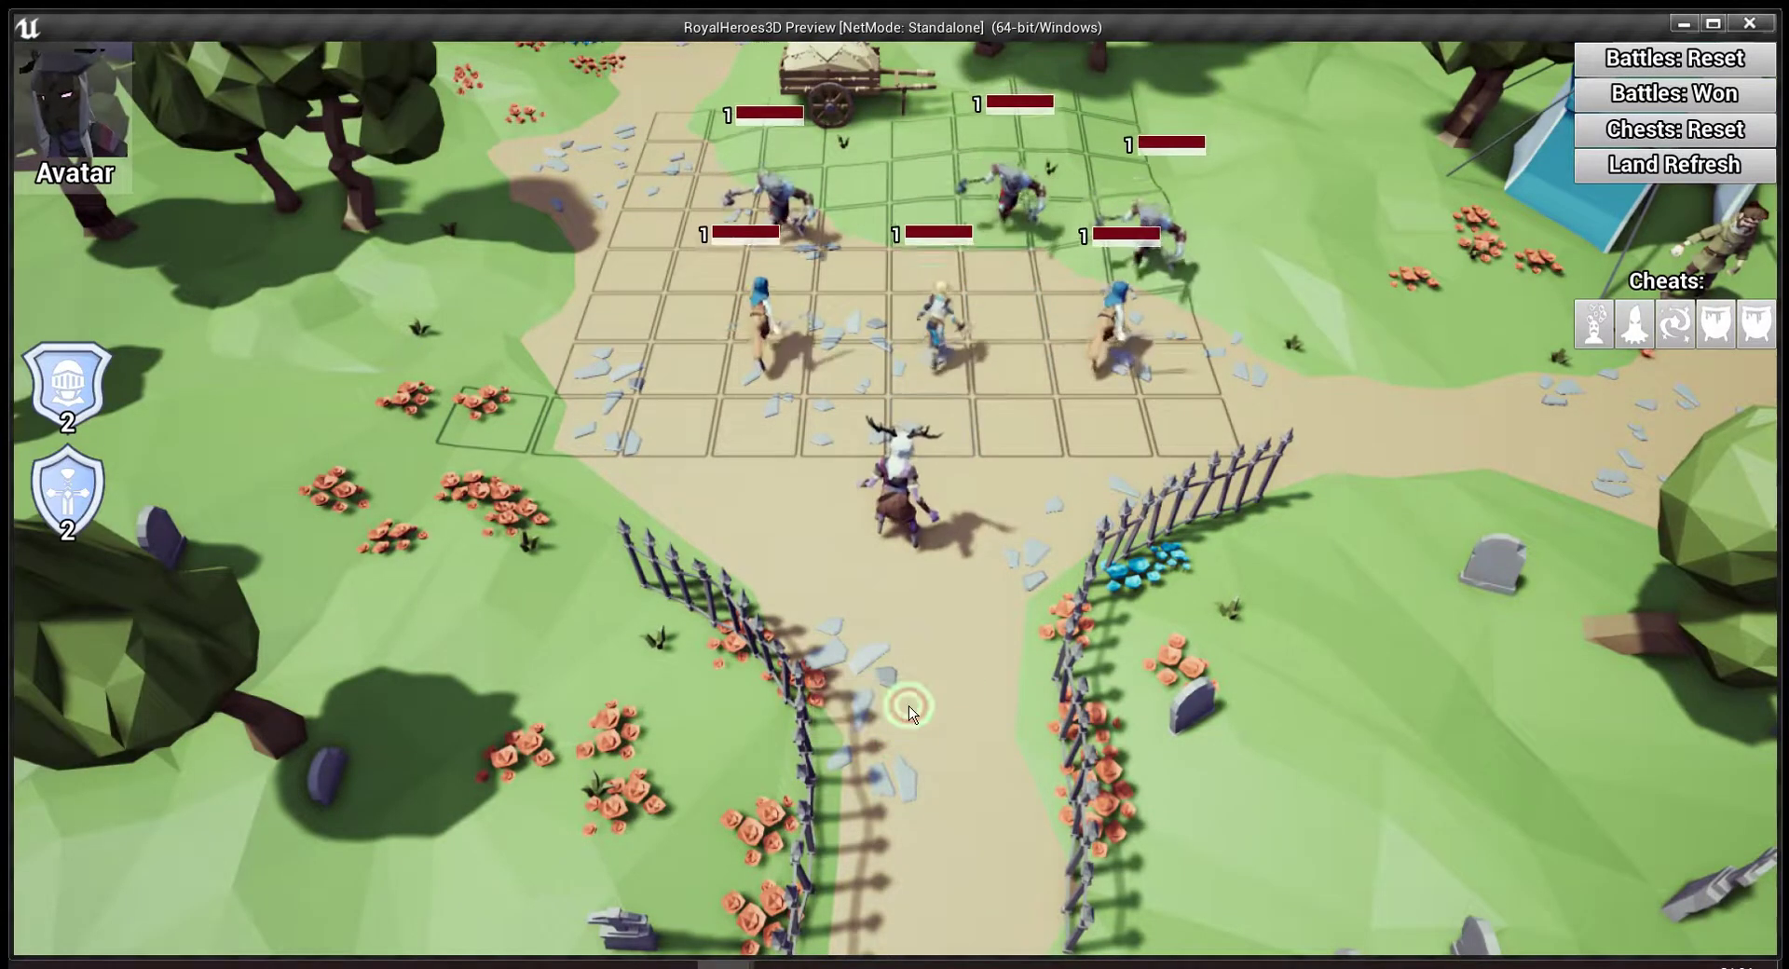
pyautogui.click(1756, 326)
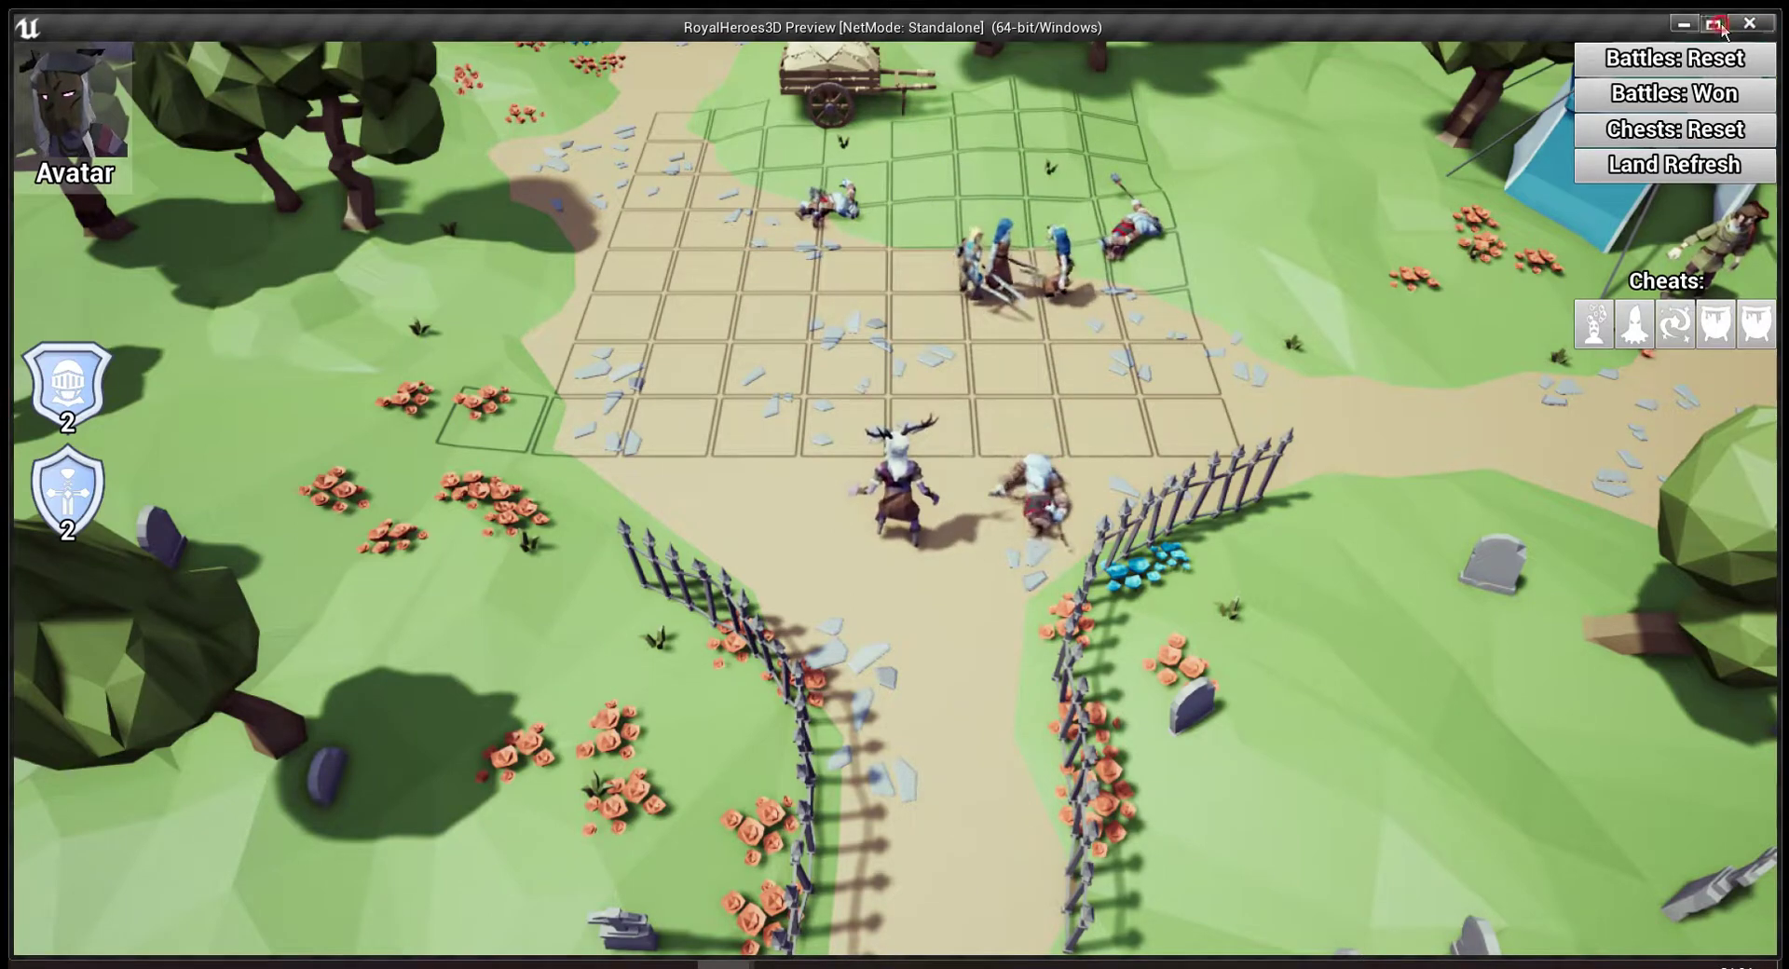
pyautogui.click(1750, 26)
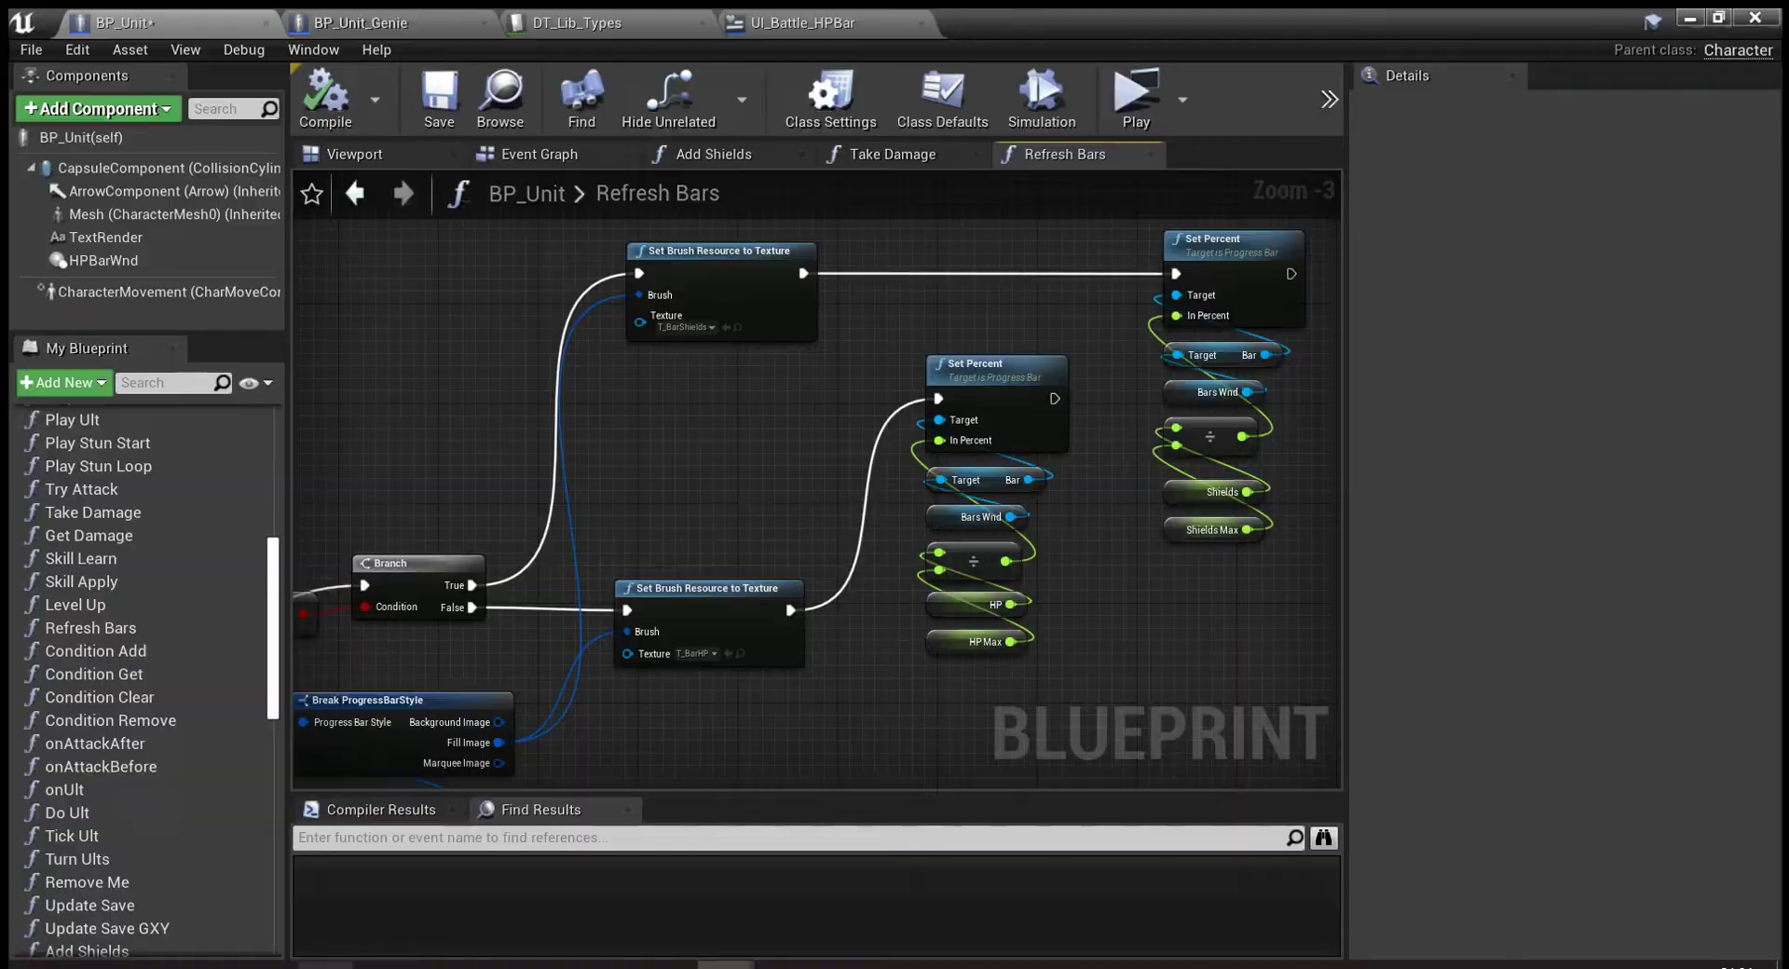
# Open the Genie Ult: Janna card in the Study list, enlarge its shield image, then return to Unreal.
pyautogui.hscroll(-2, 328, 927)
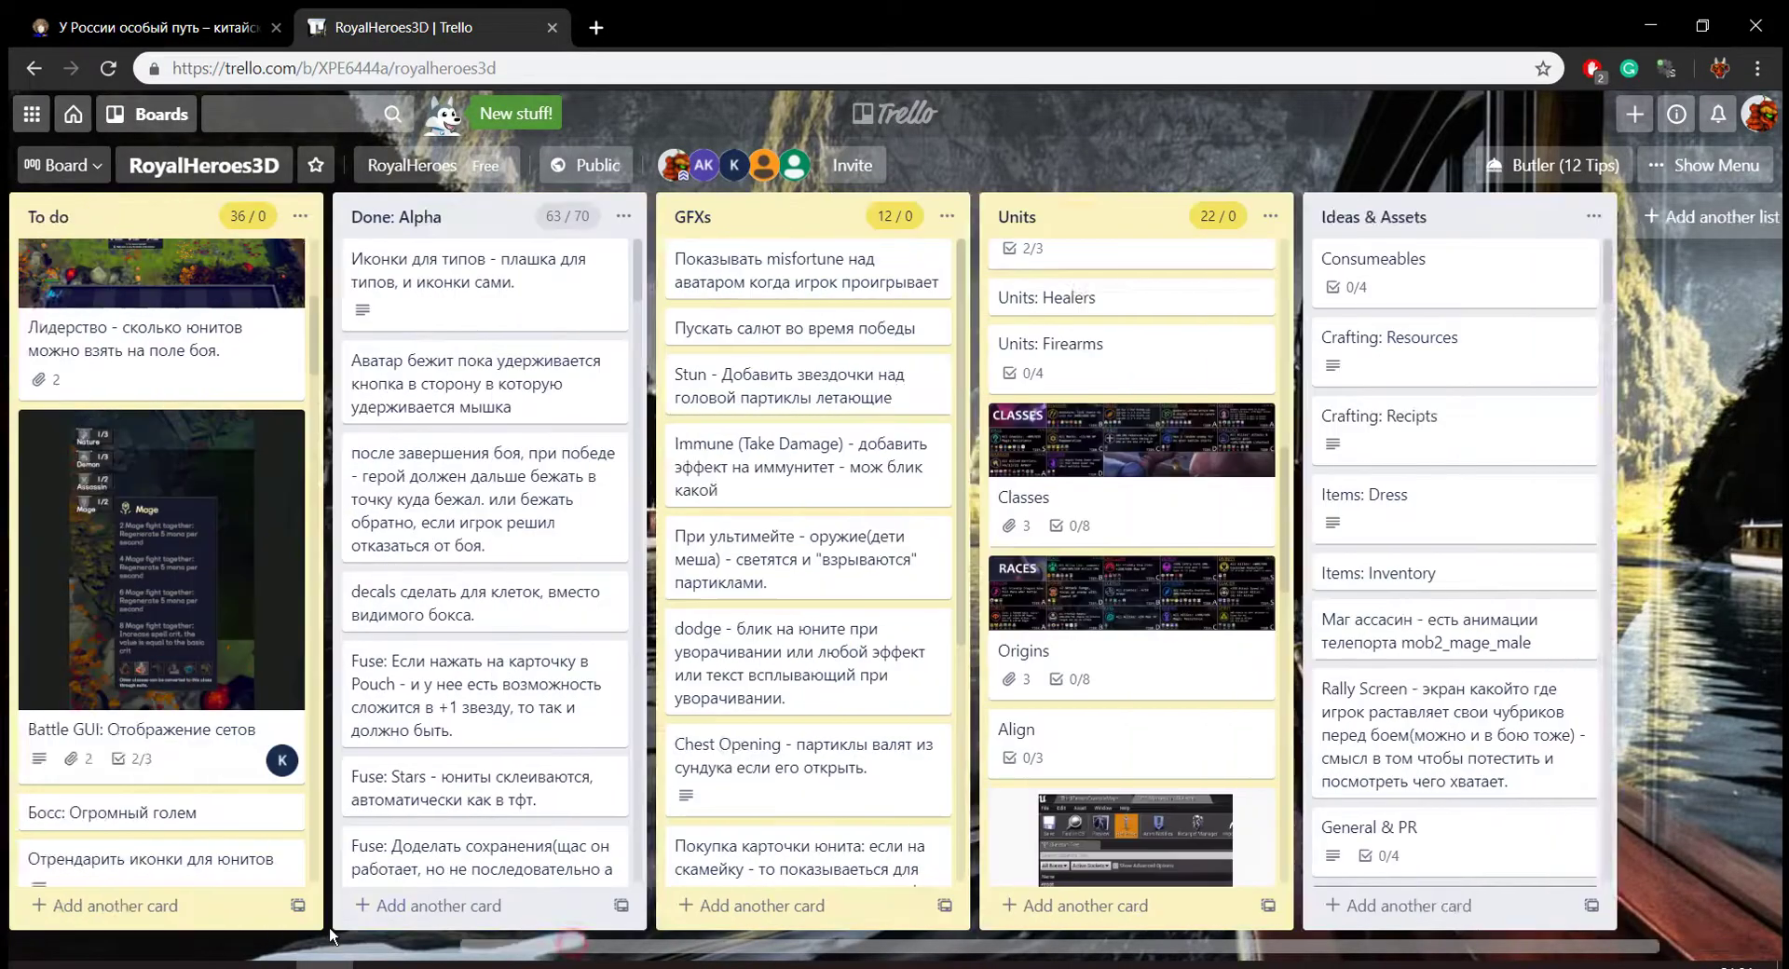
pyautogui.hscroll(-5, 328, 927)
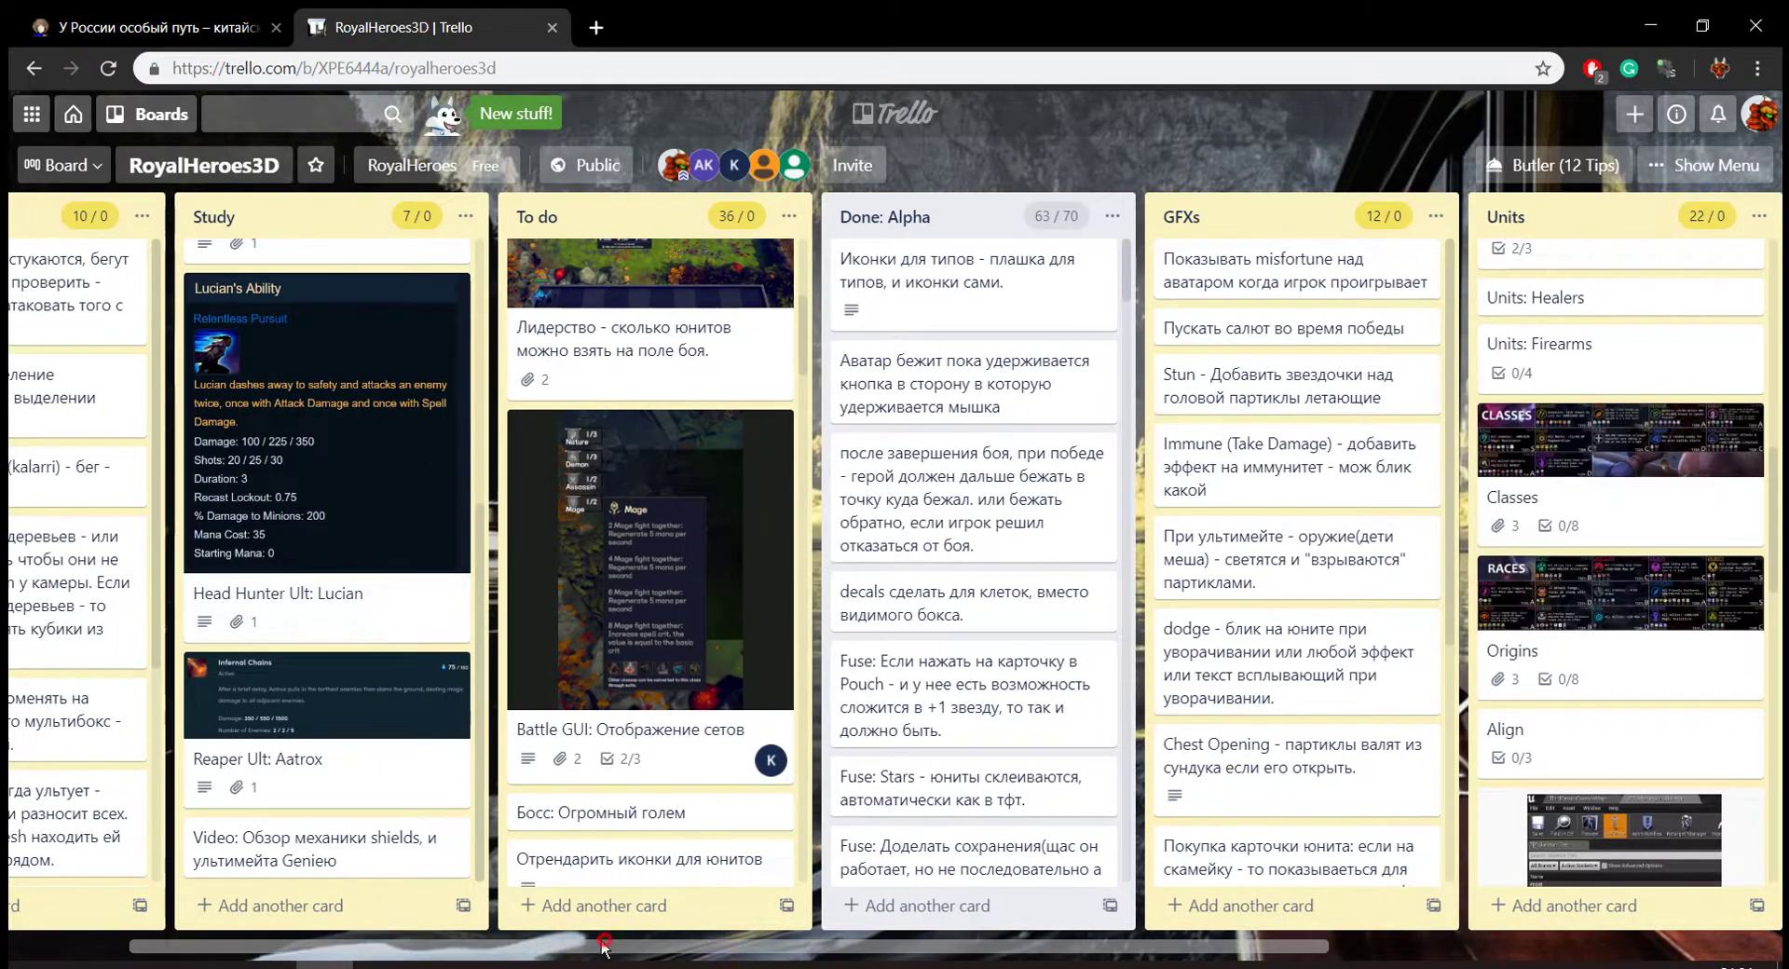
pyautogui.hscroll(-1, 604, 946)
pyautogui.scroll(5, 522, 559)
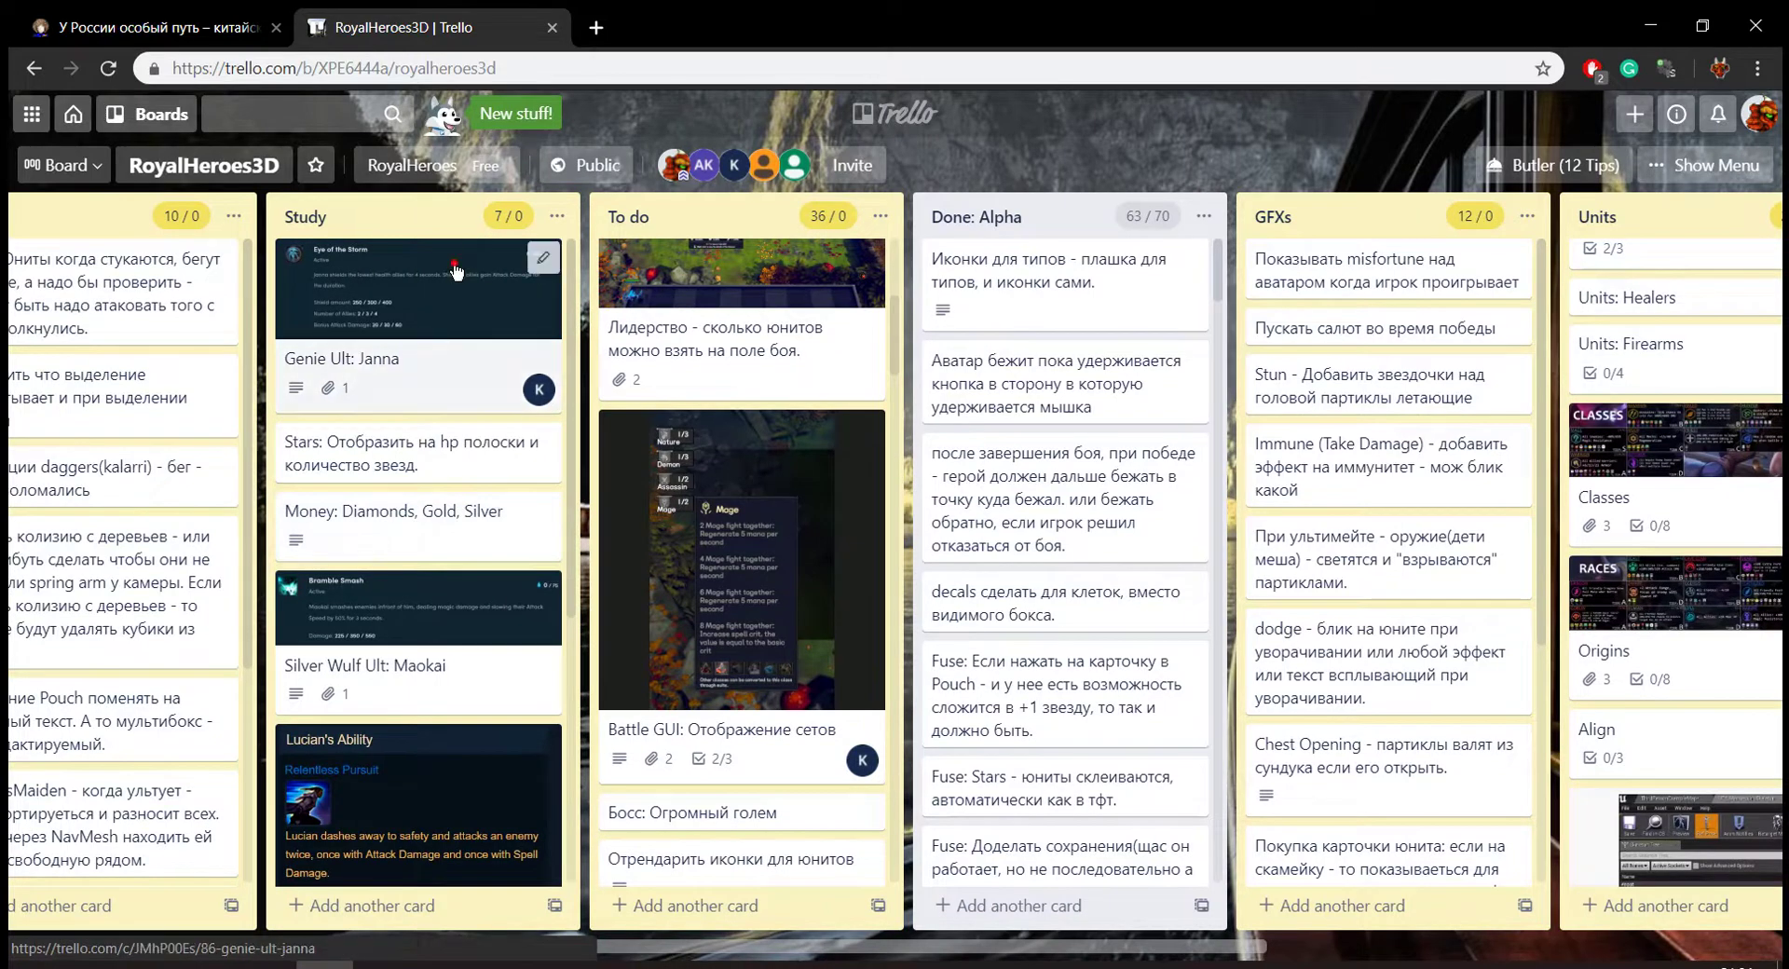
pyautogui.click(455, 270)
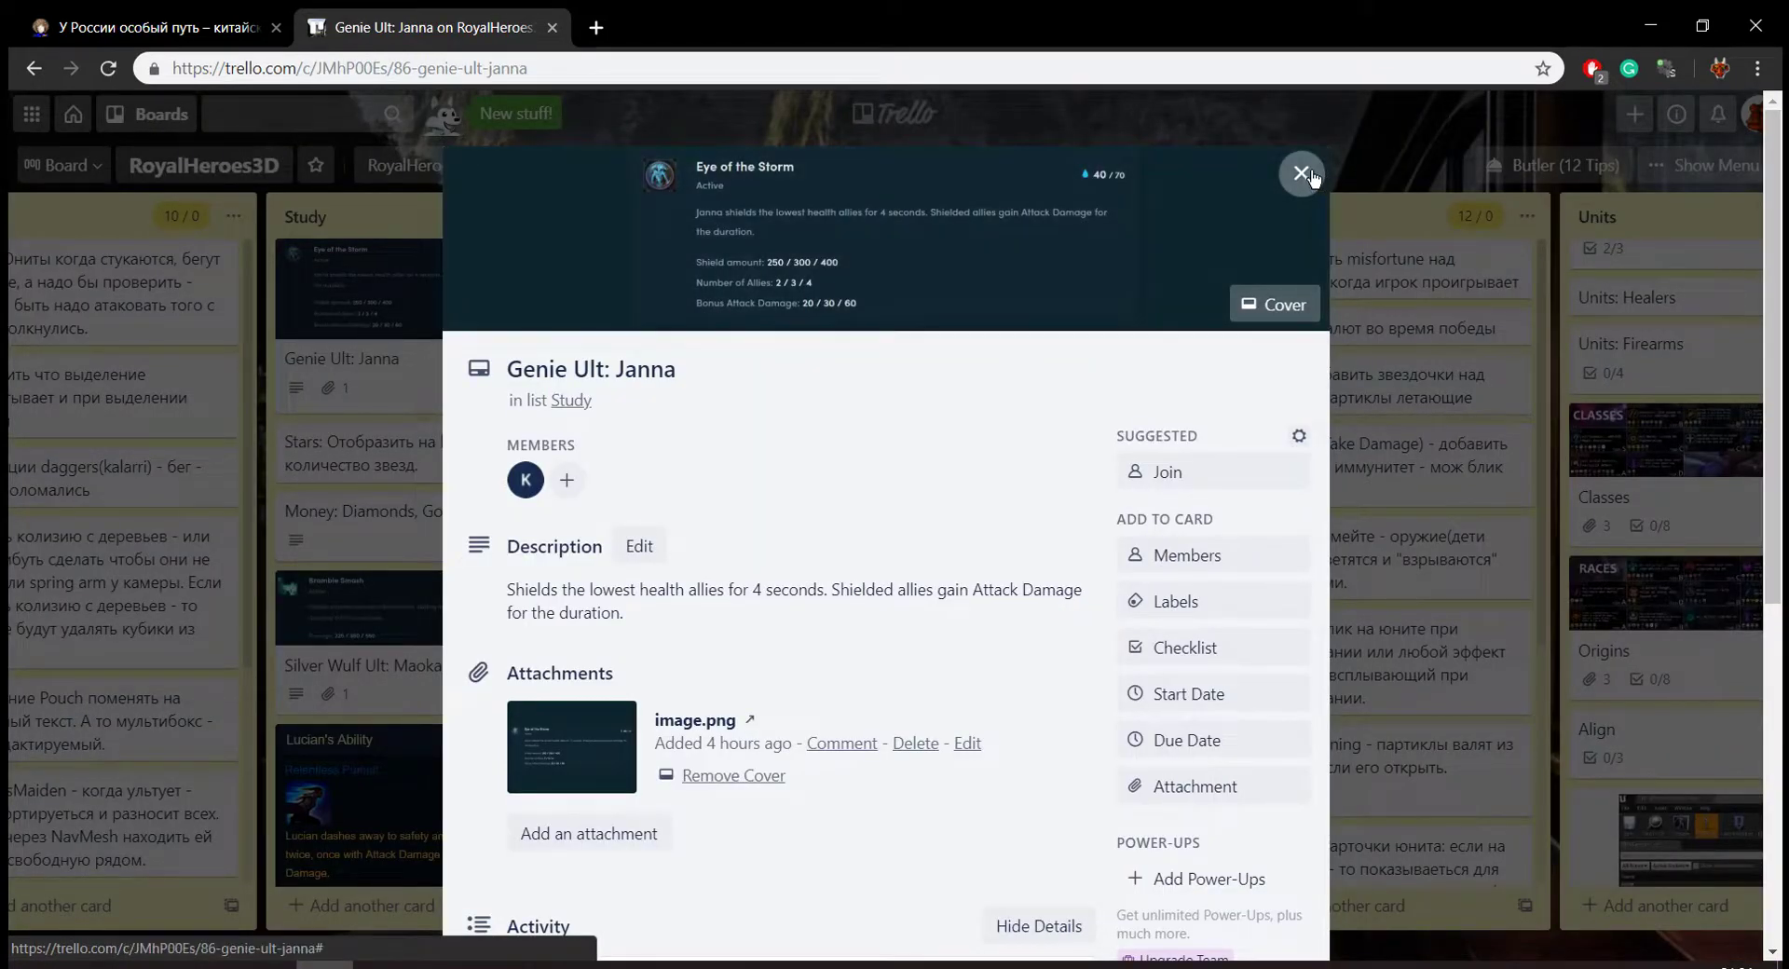
pyautogui.click(927, 264)
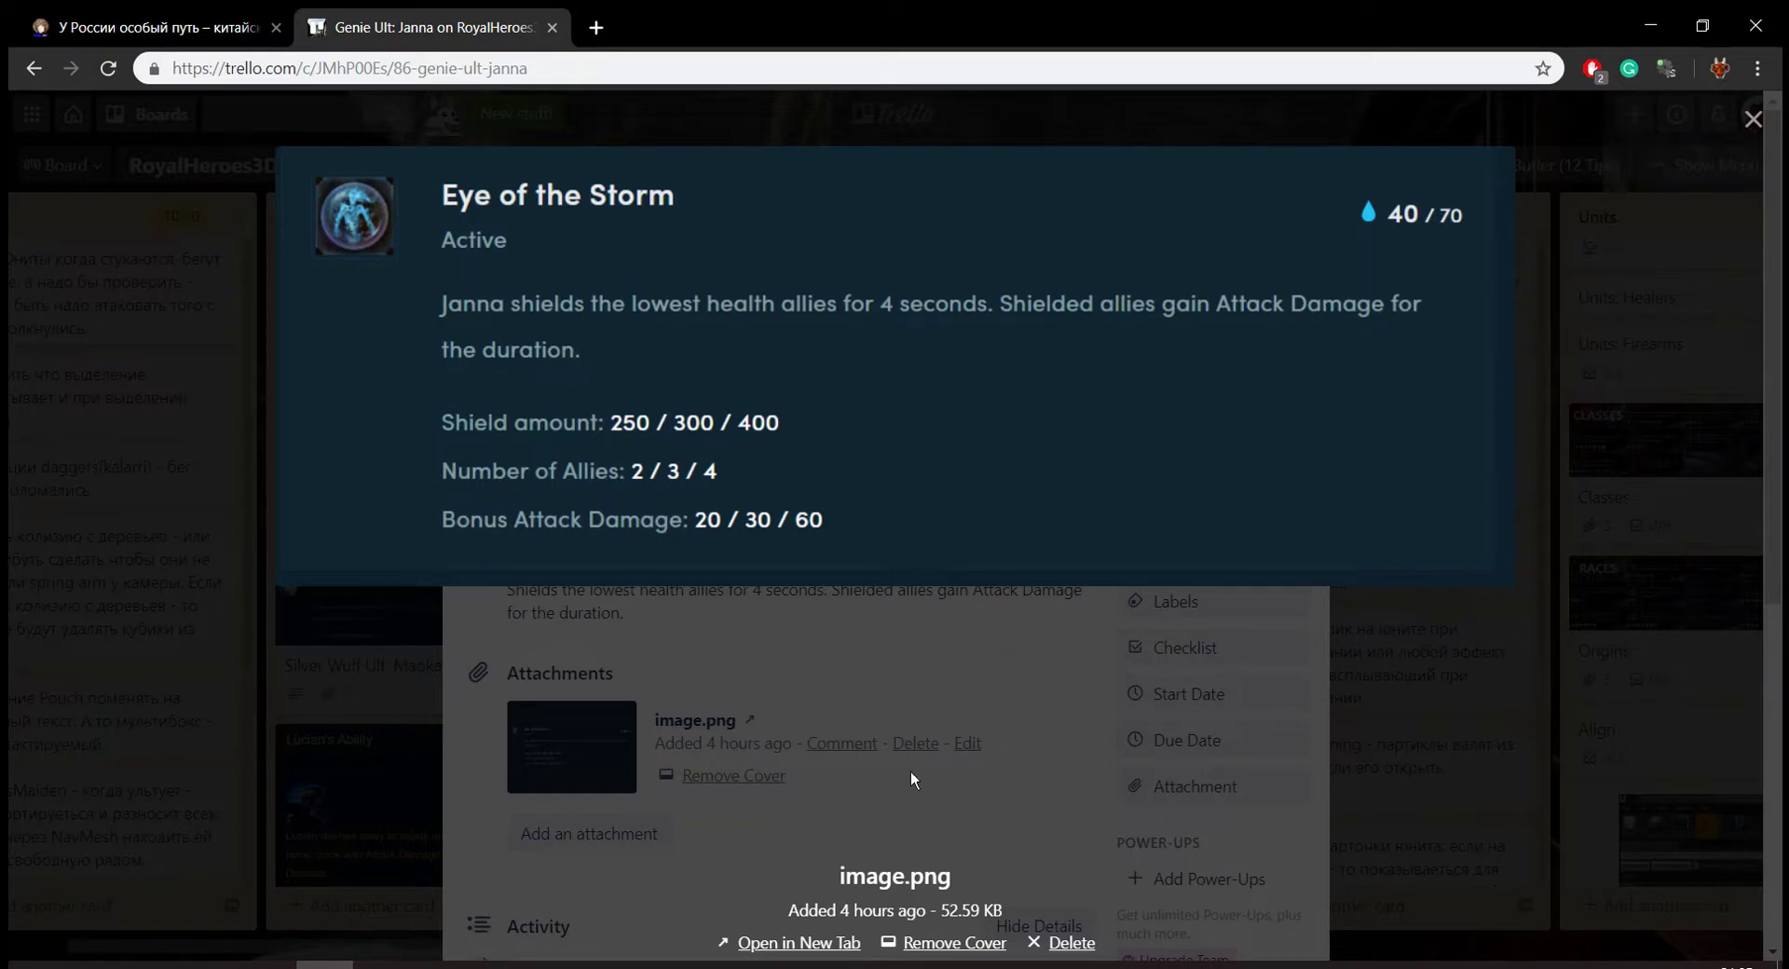
pyautogui.moveTo(725, 966)
pyautogui.click(832, 907)
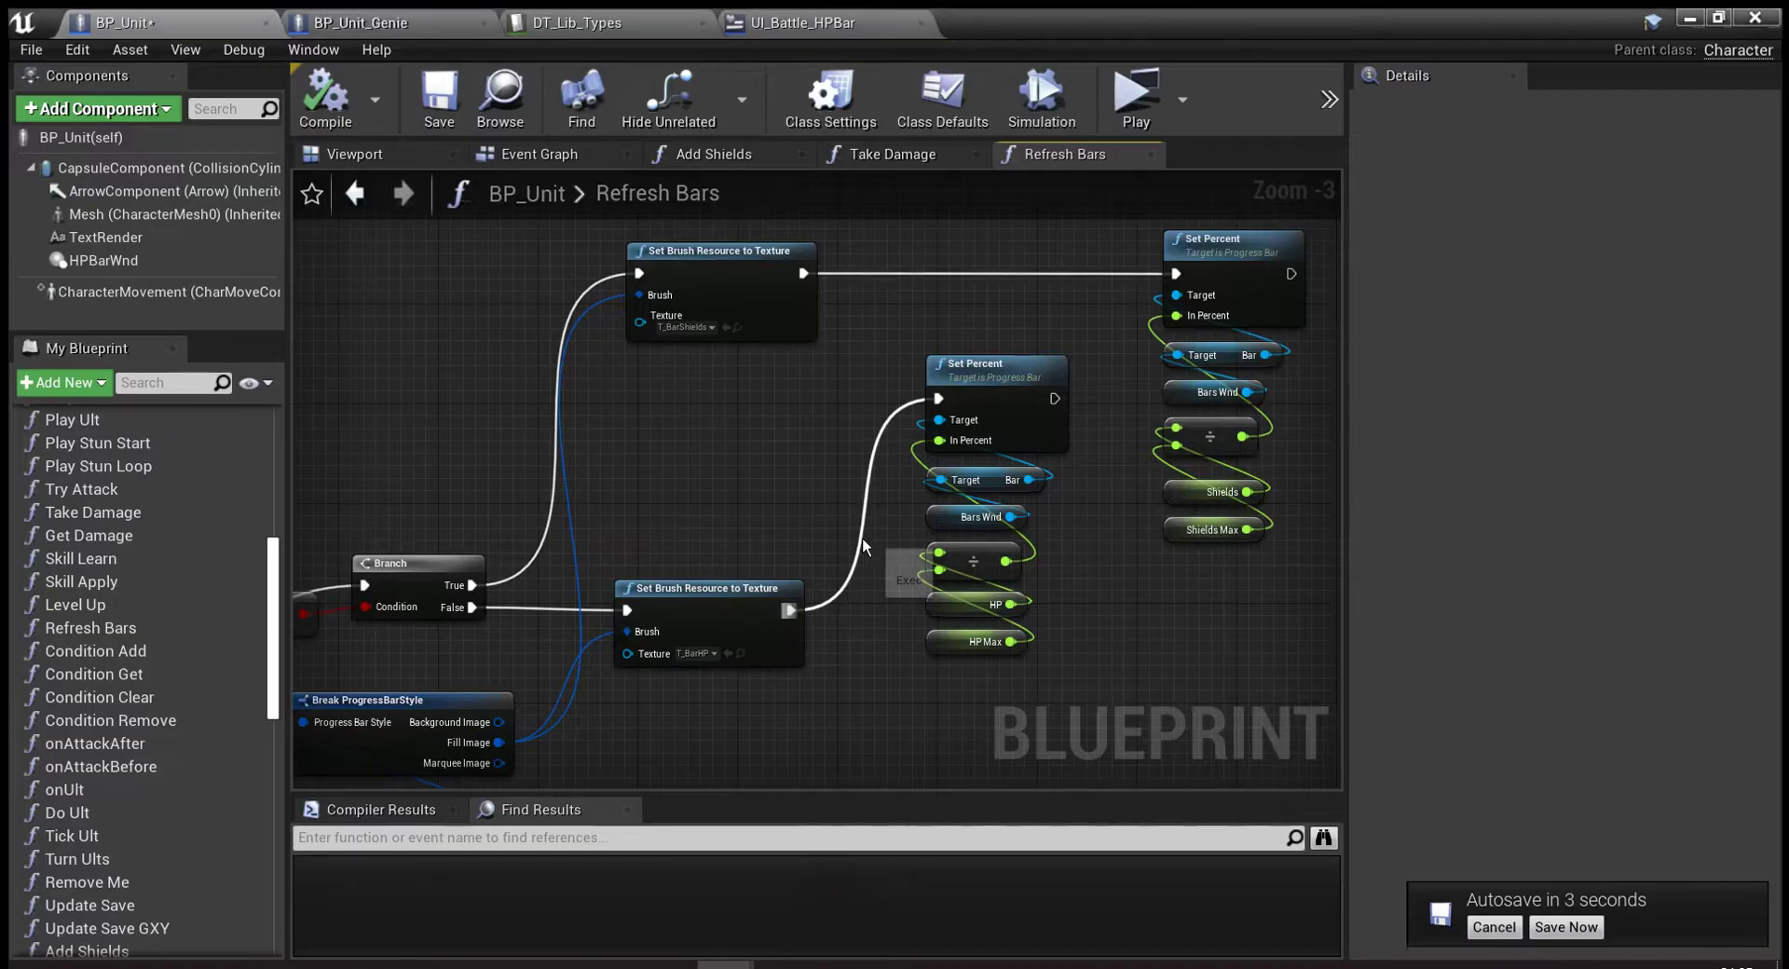
# Save the blueprint, walk the hero, start a battle and apply the shield cheat to all units.
pyautogui.click(1571, 928)
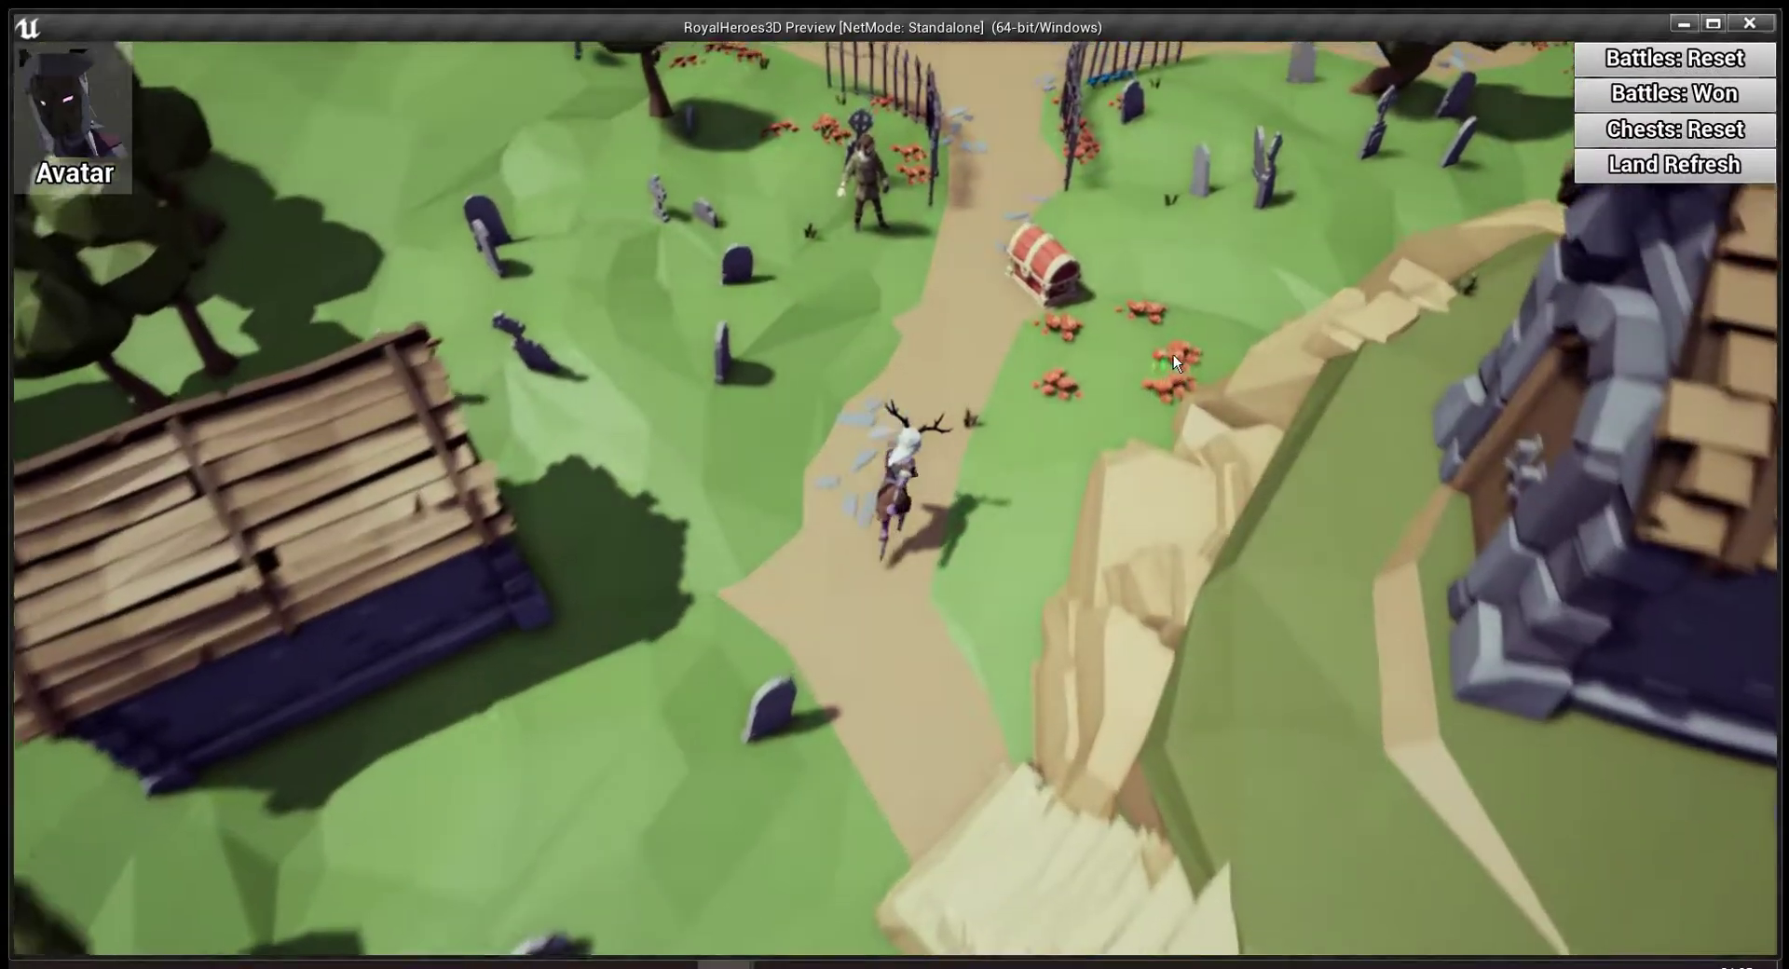
pyautogui.click(1172, 357)
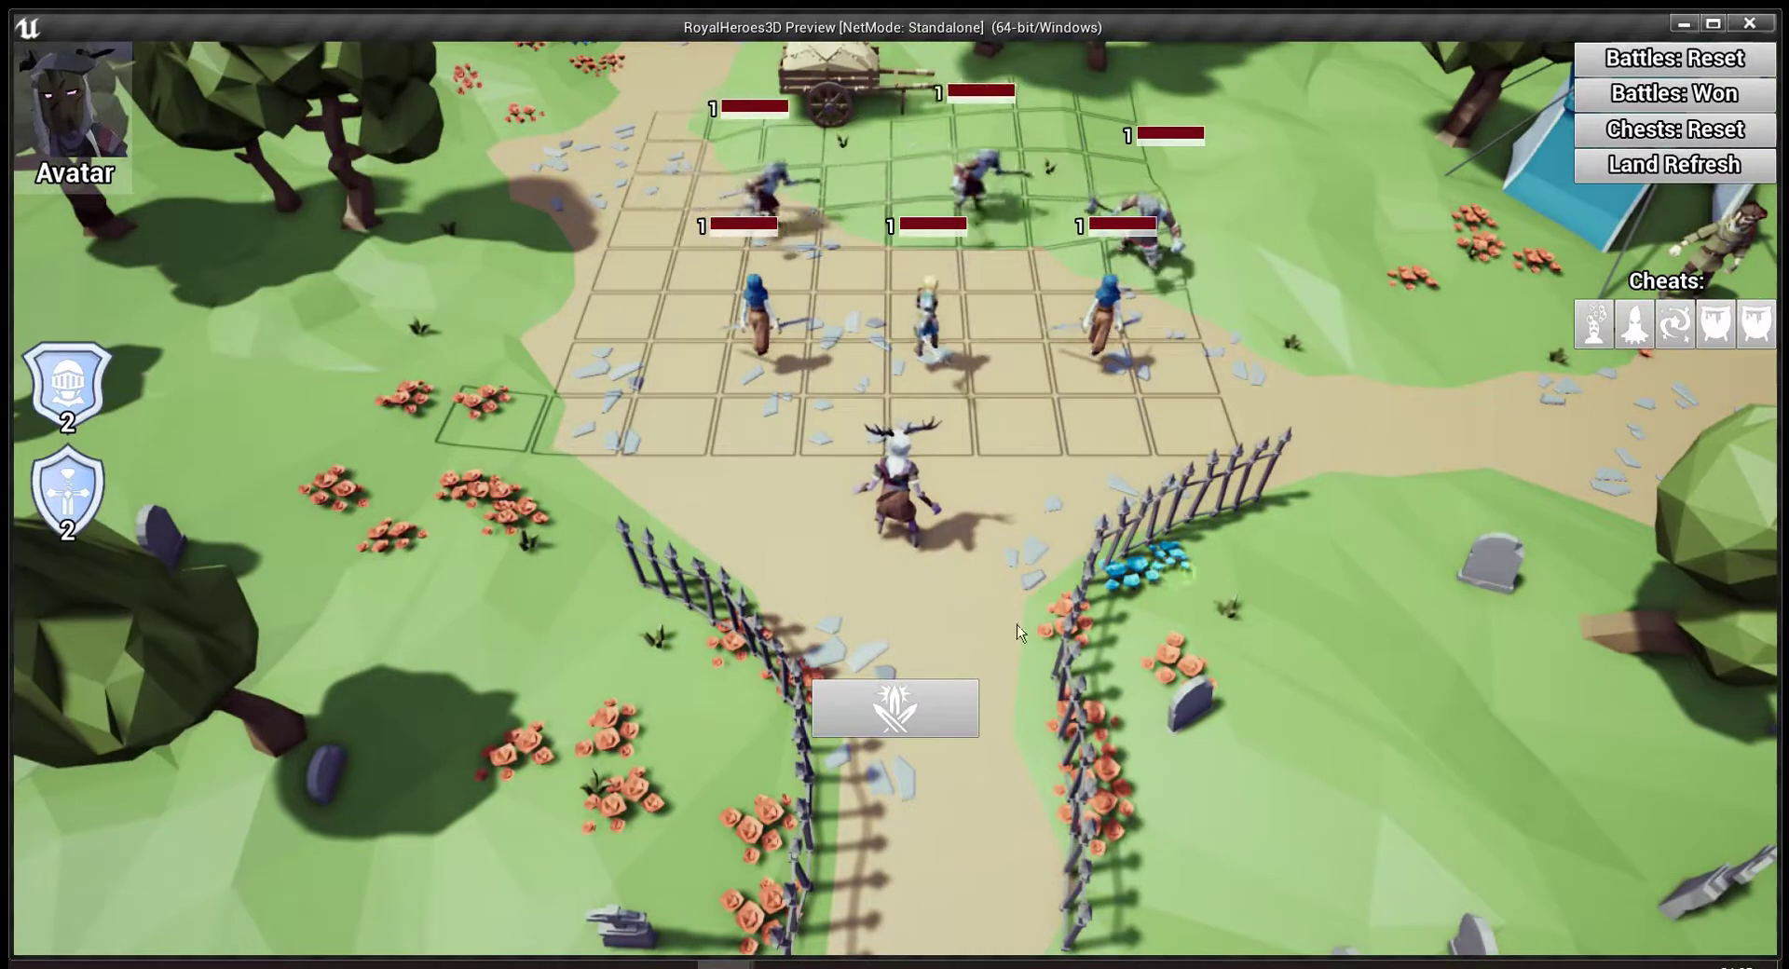
pyautogui.click(926, 727)
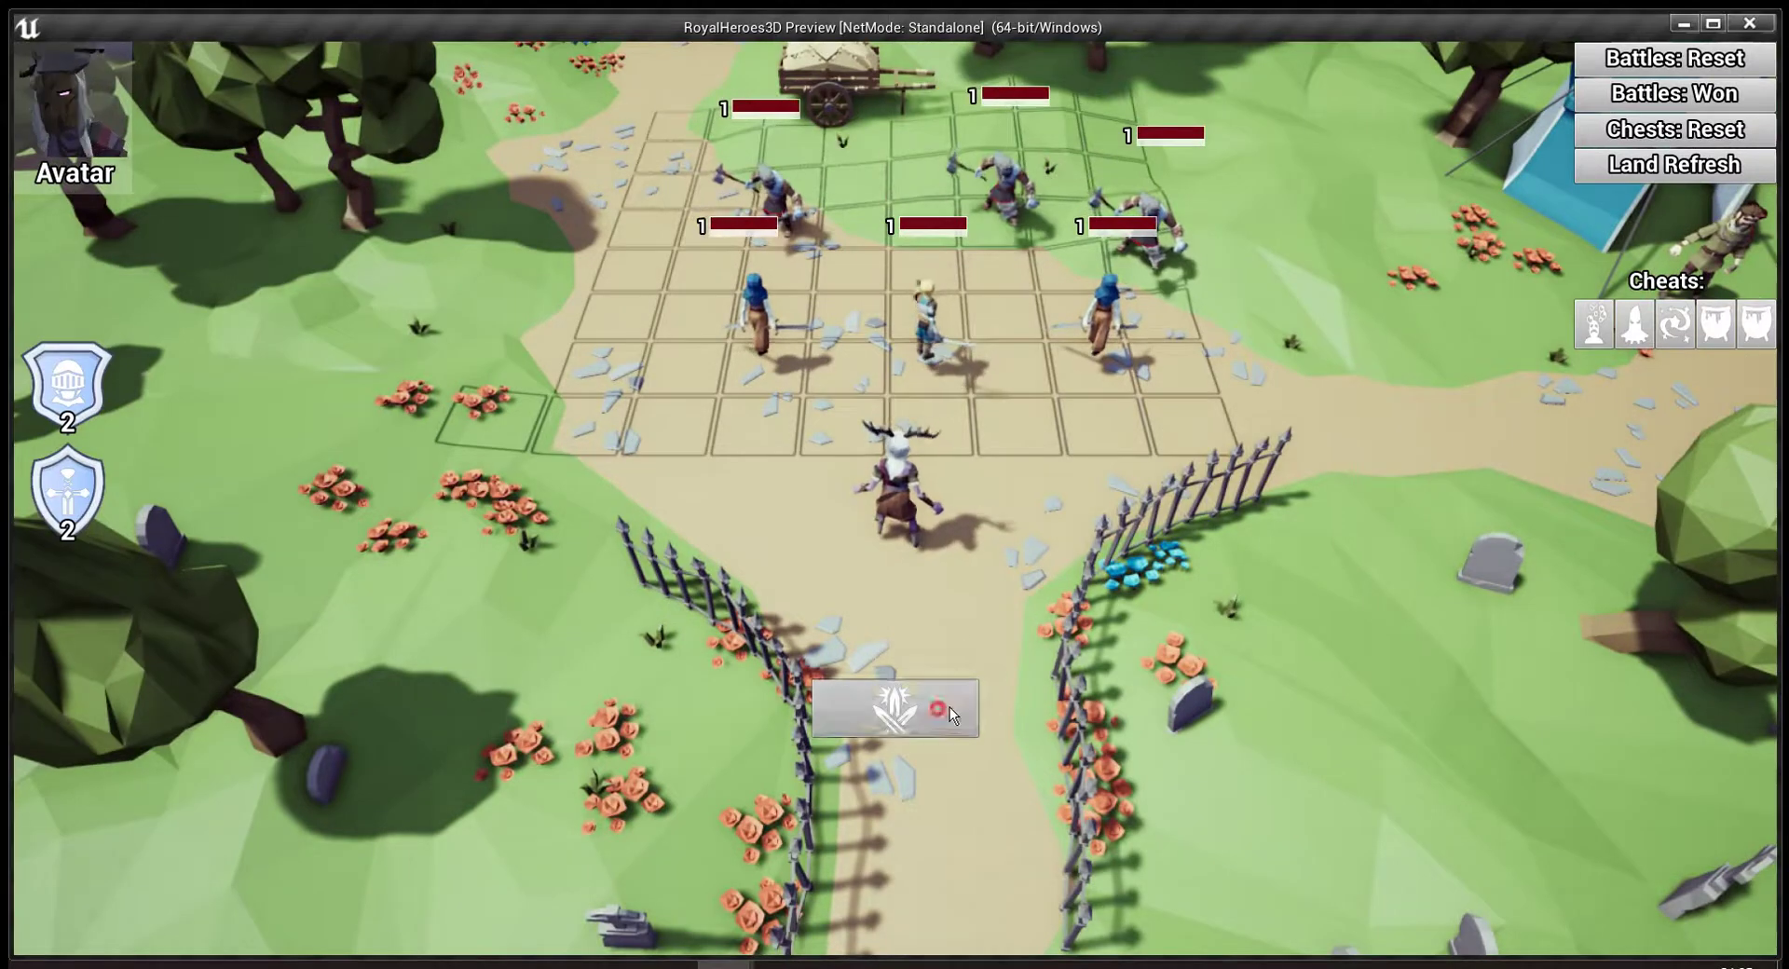
pyautogui.click(1771, 327)
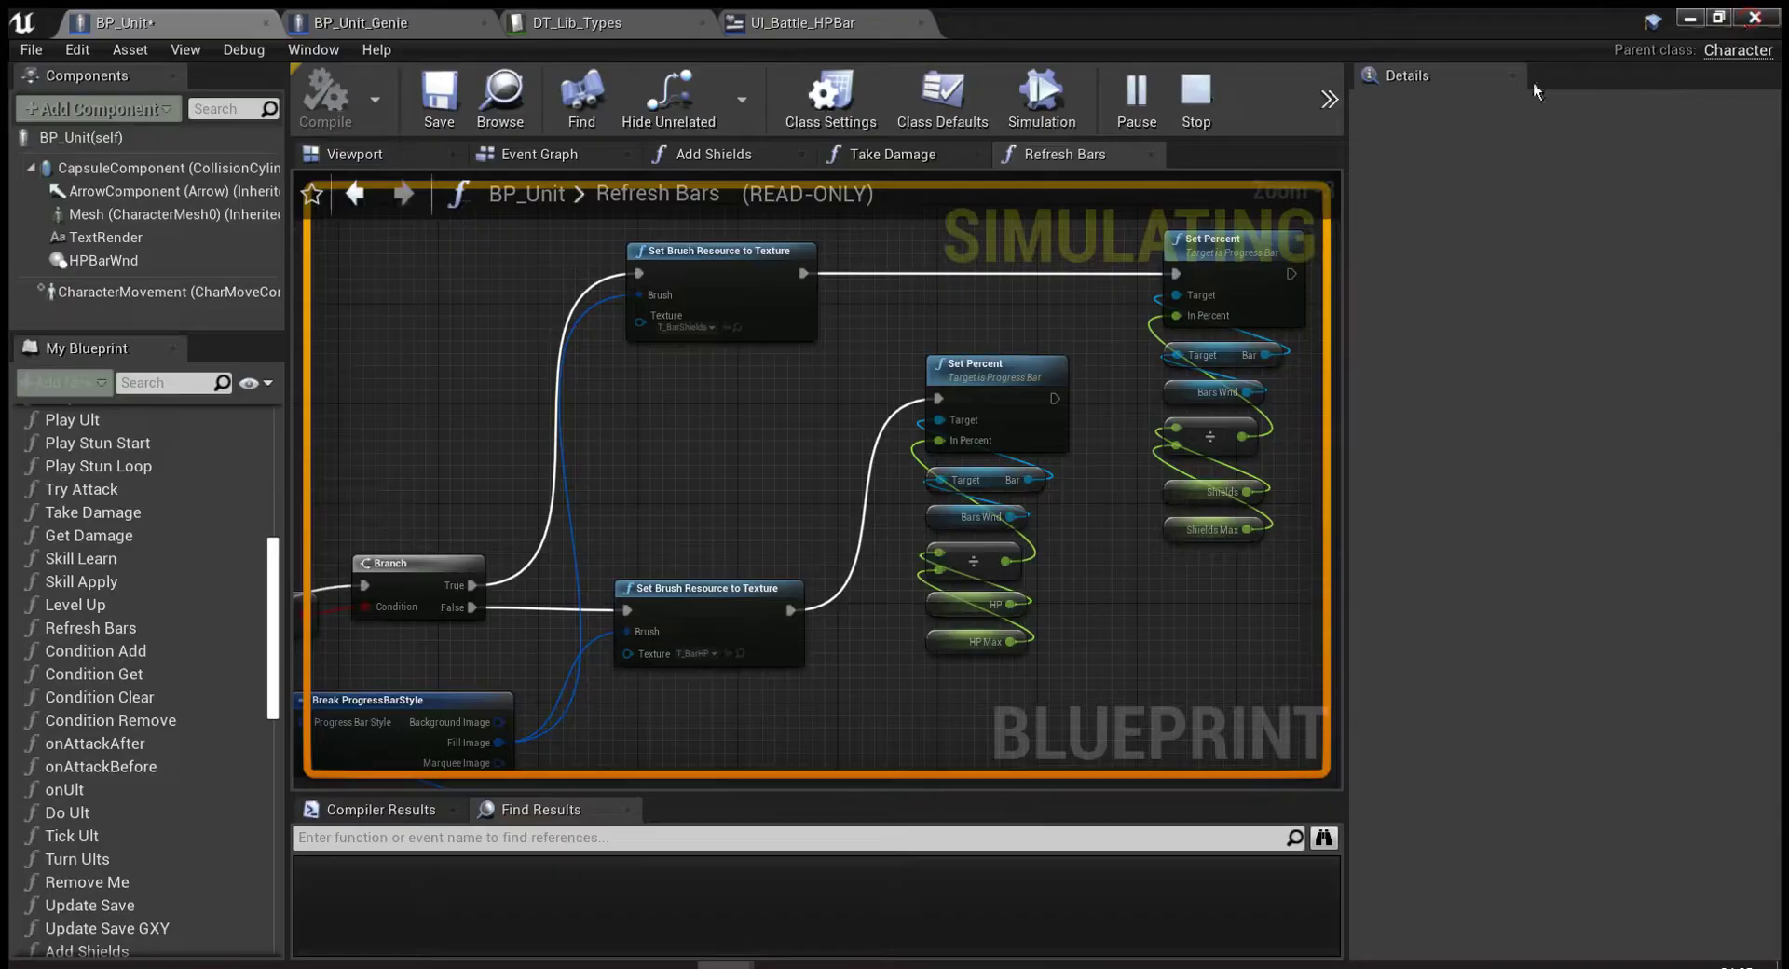
# Switch to BP_Unit_Genie and frame the Genie character in the Viewport preview.
pyautogui.click(461, 23)
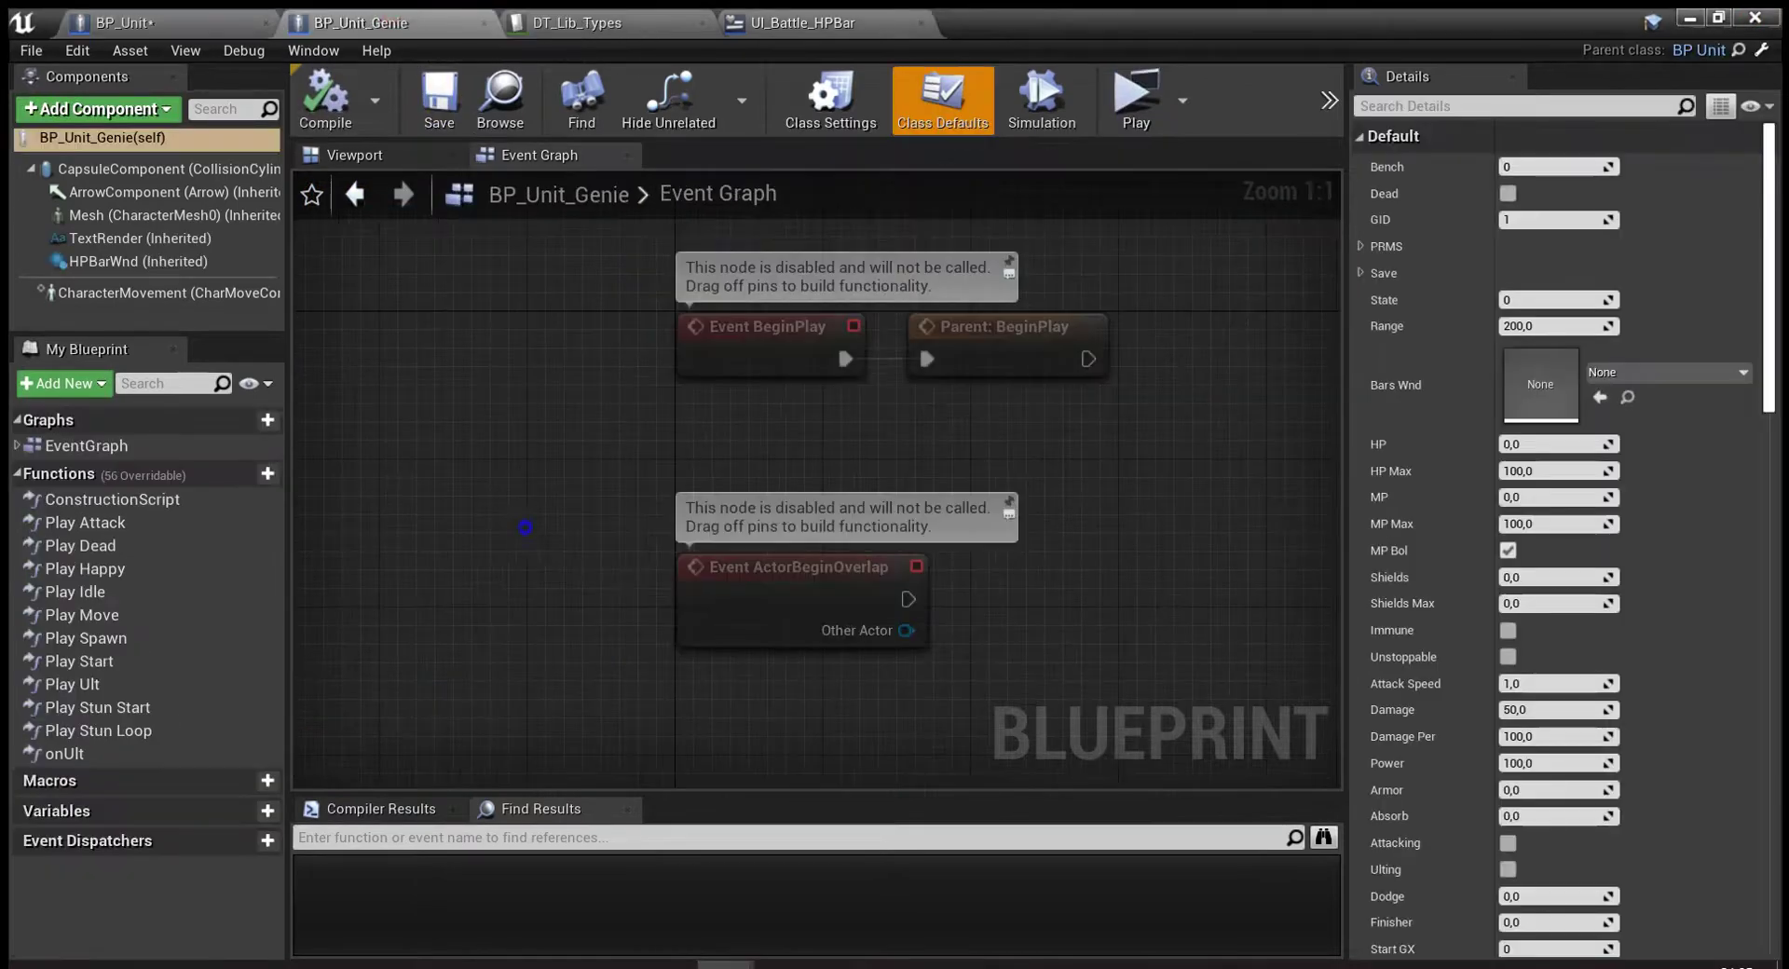
pyautogui.click(354, 155)
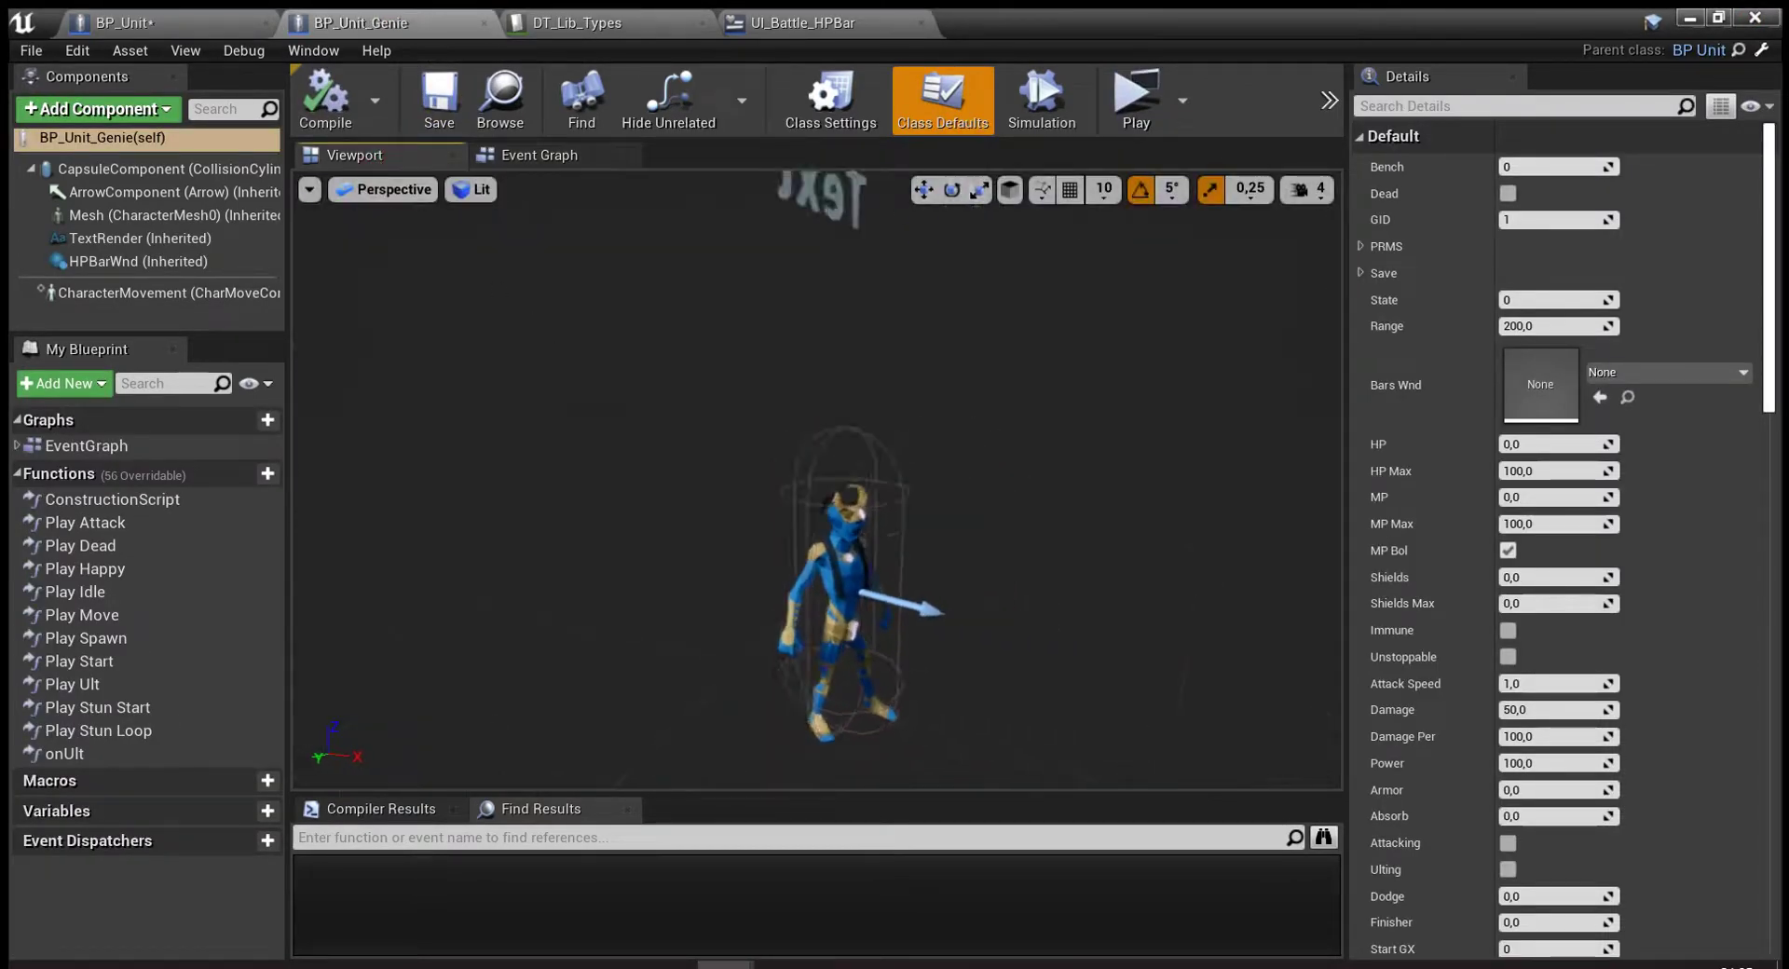
pyautogui.scroll(-5, 817, 480)
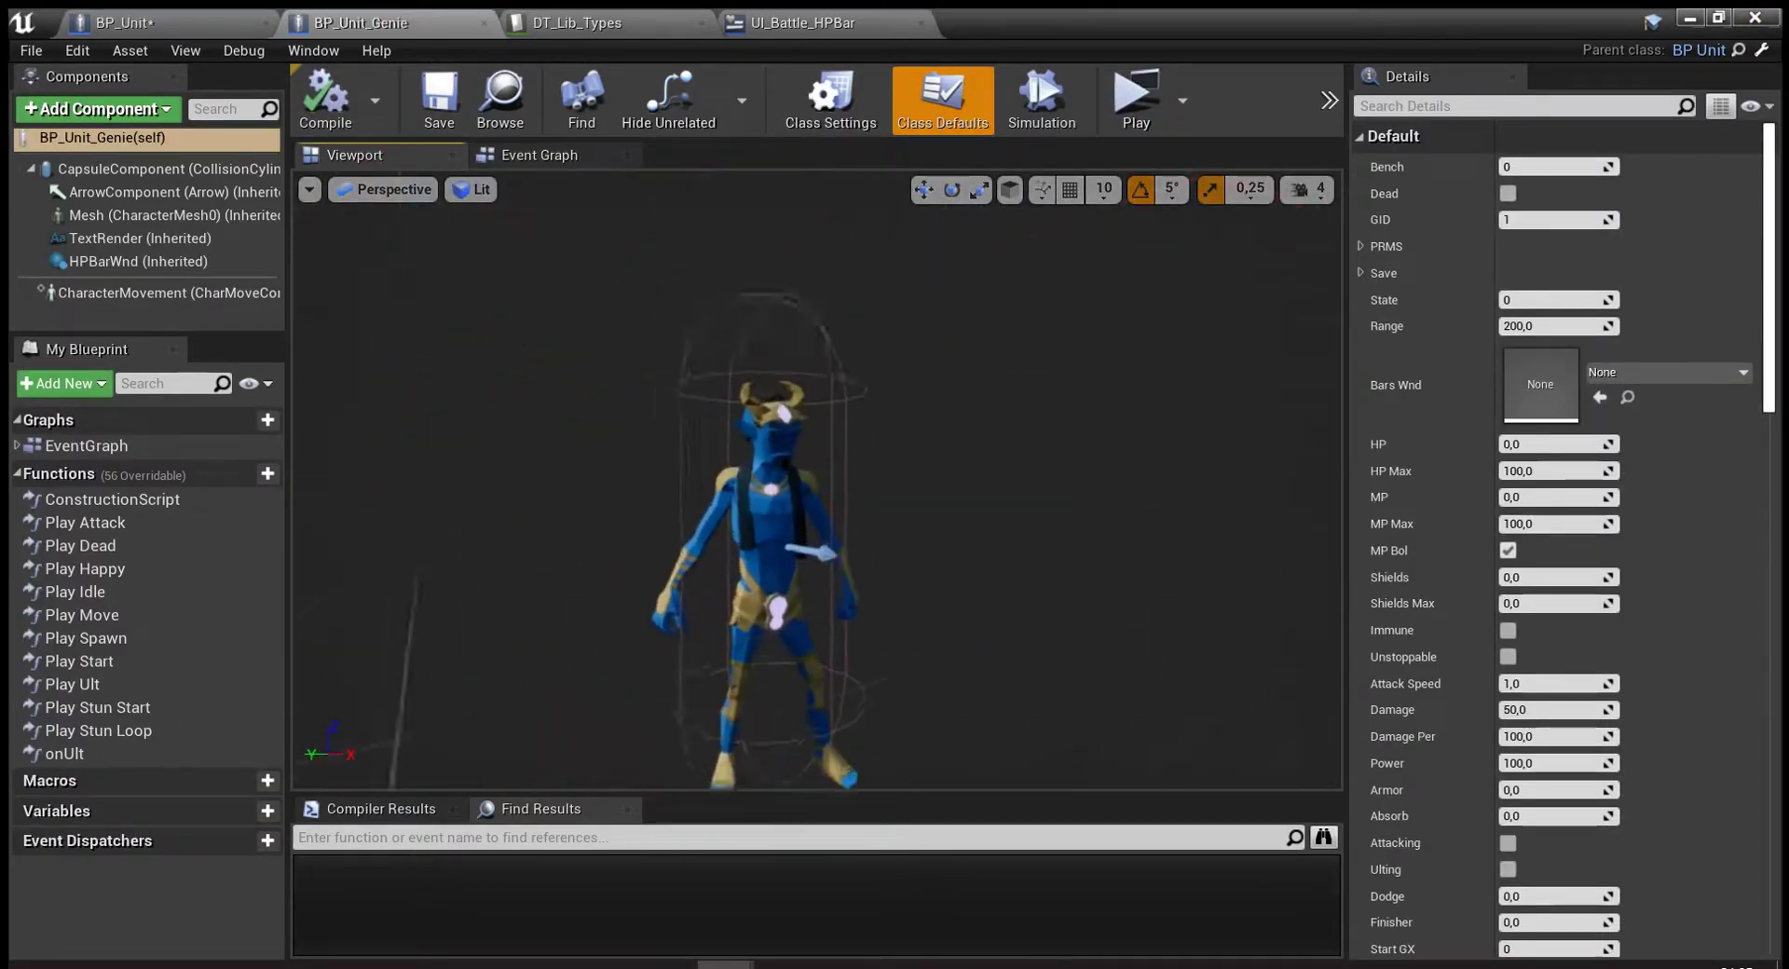
pyautogui.scroll(6, 816, 480)
pyautogui.press('f')
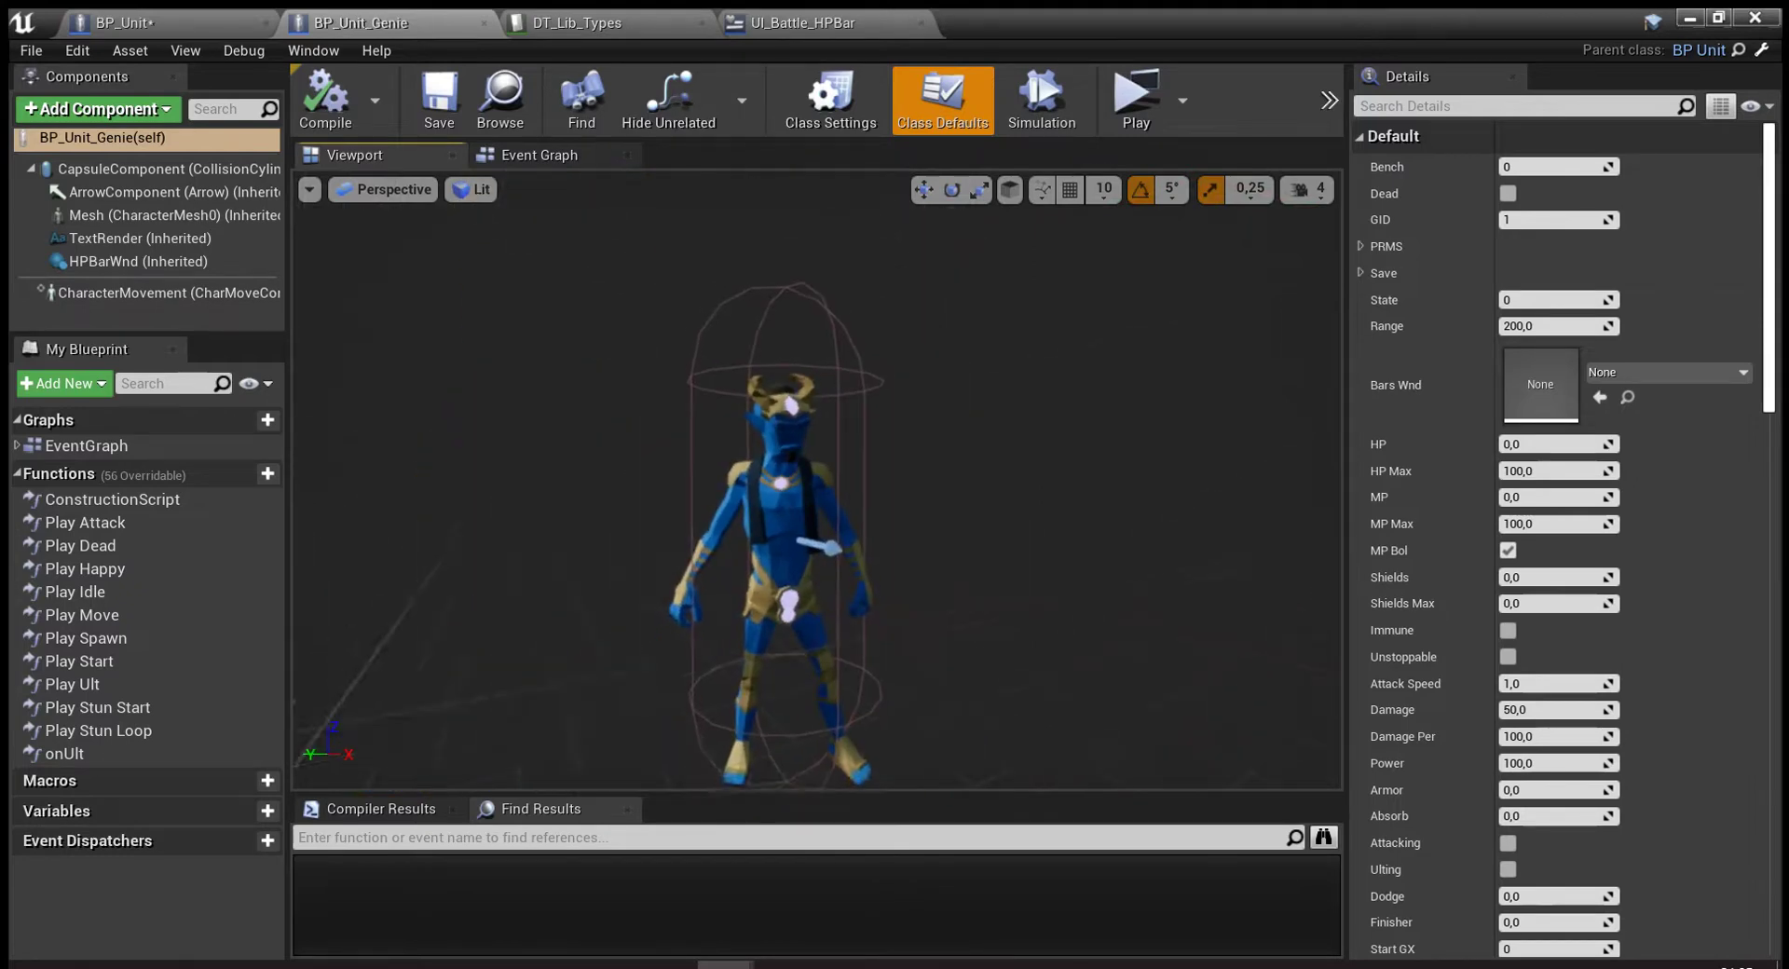
# Open the onUlt graph and inspect the Parent: On Ult, Sequence, Save struct and SET nodes.
pyautogui.doubleClick(117, 751)
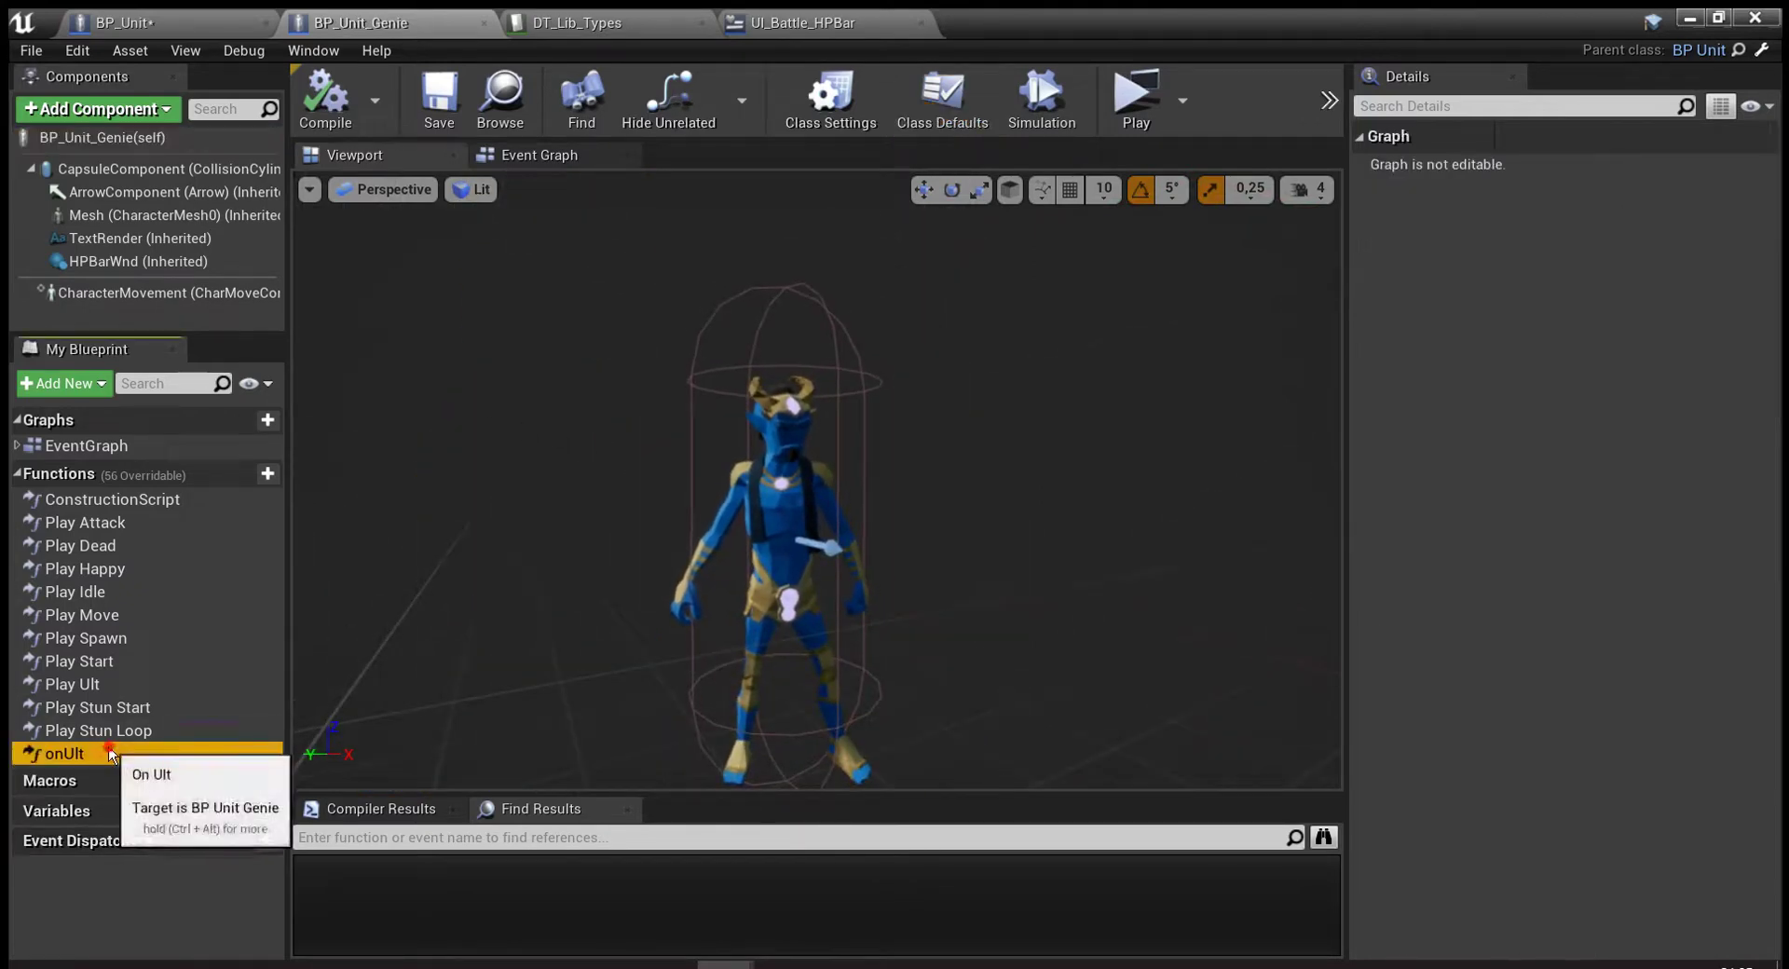
pyautogui.scroll(2, 697, 602)
pyautogui.scroll(-3, 697, 602)
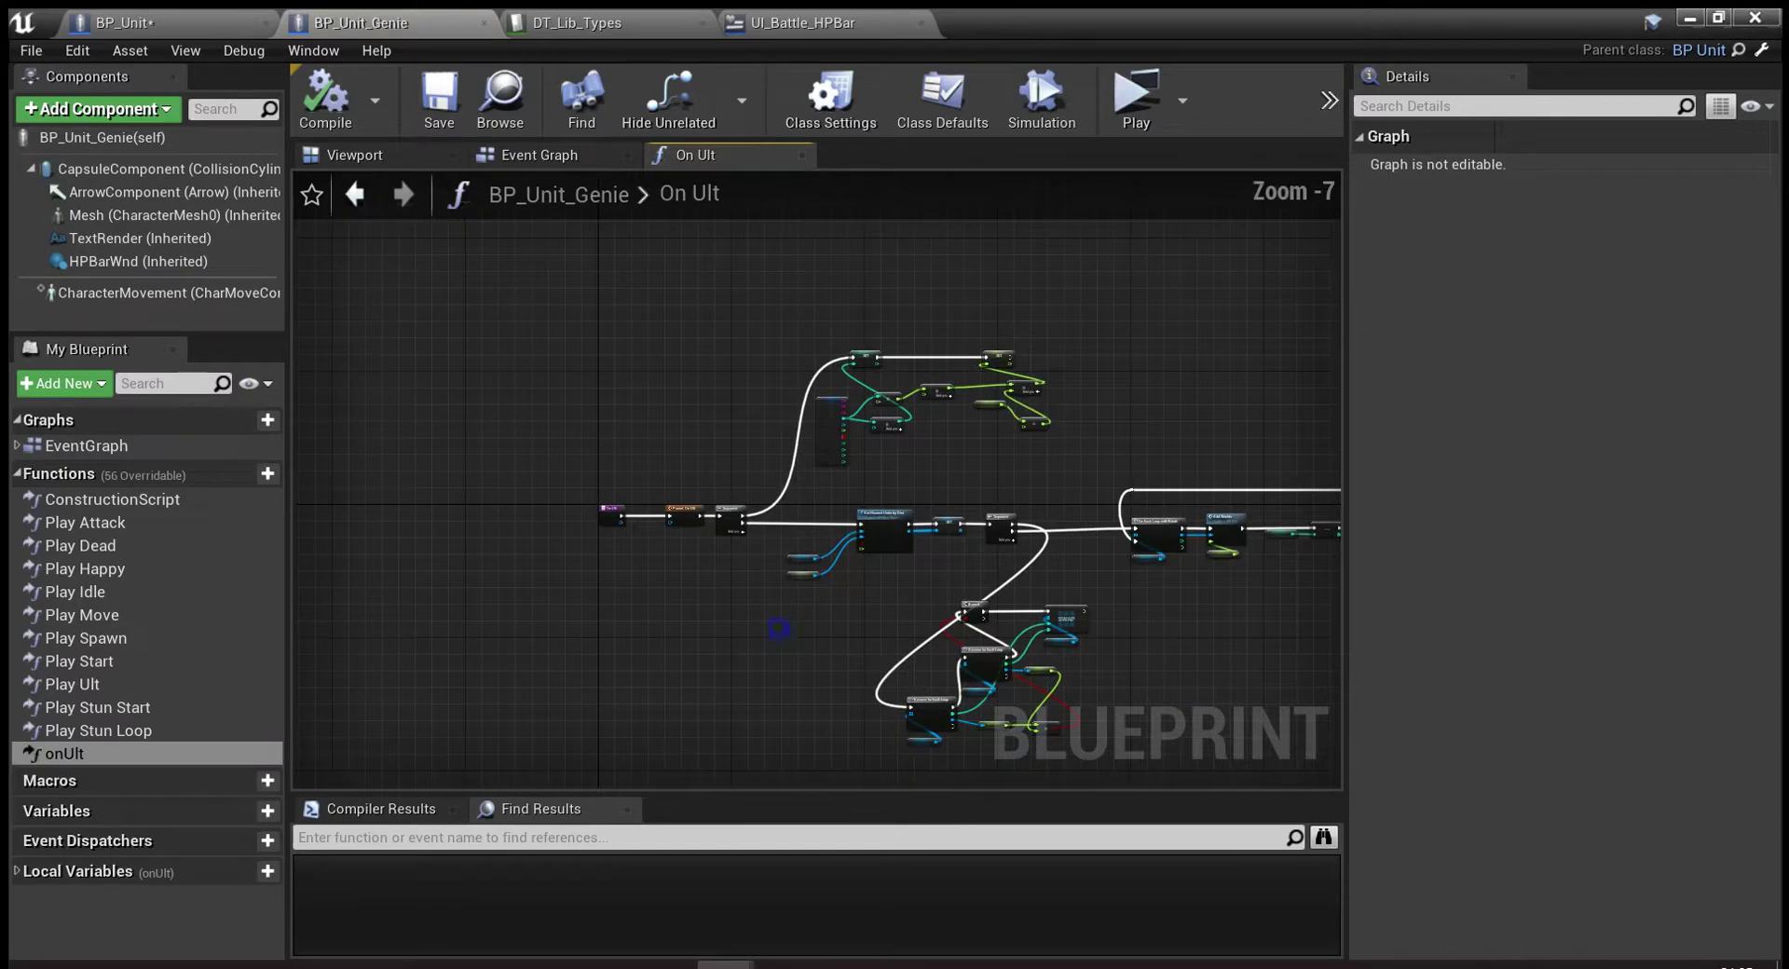
pyautogui.scroll(3, 455, 574)
pyautogui.moveTo(455, 574); pyautogui.dragTo(673, 669, button='right')
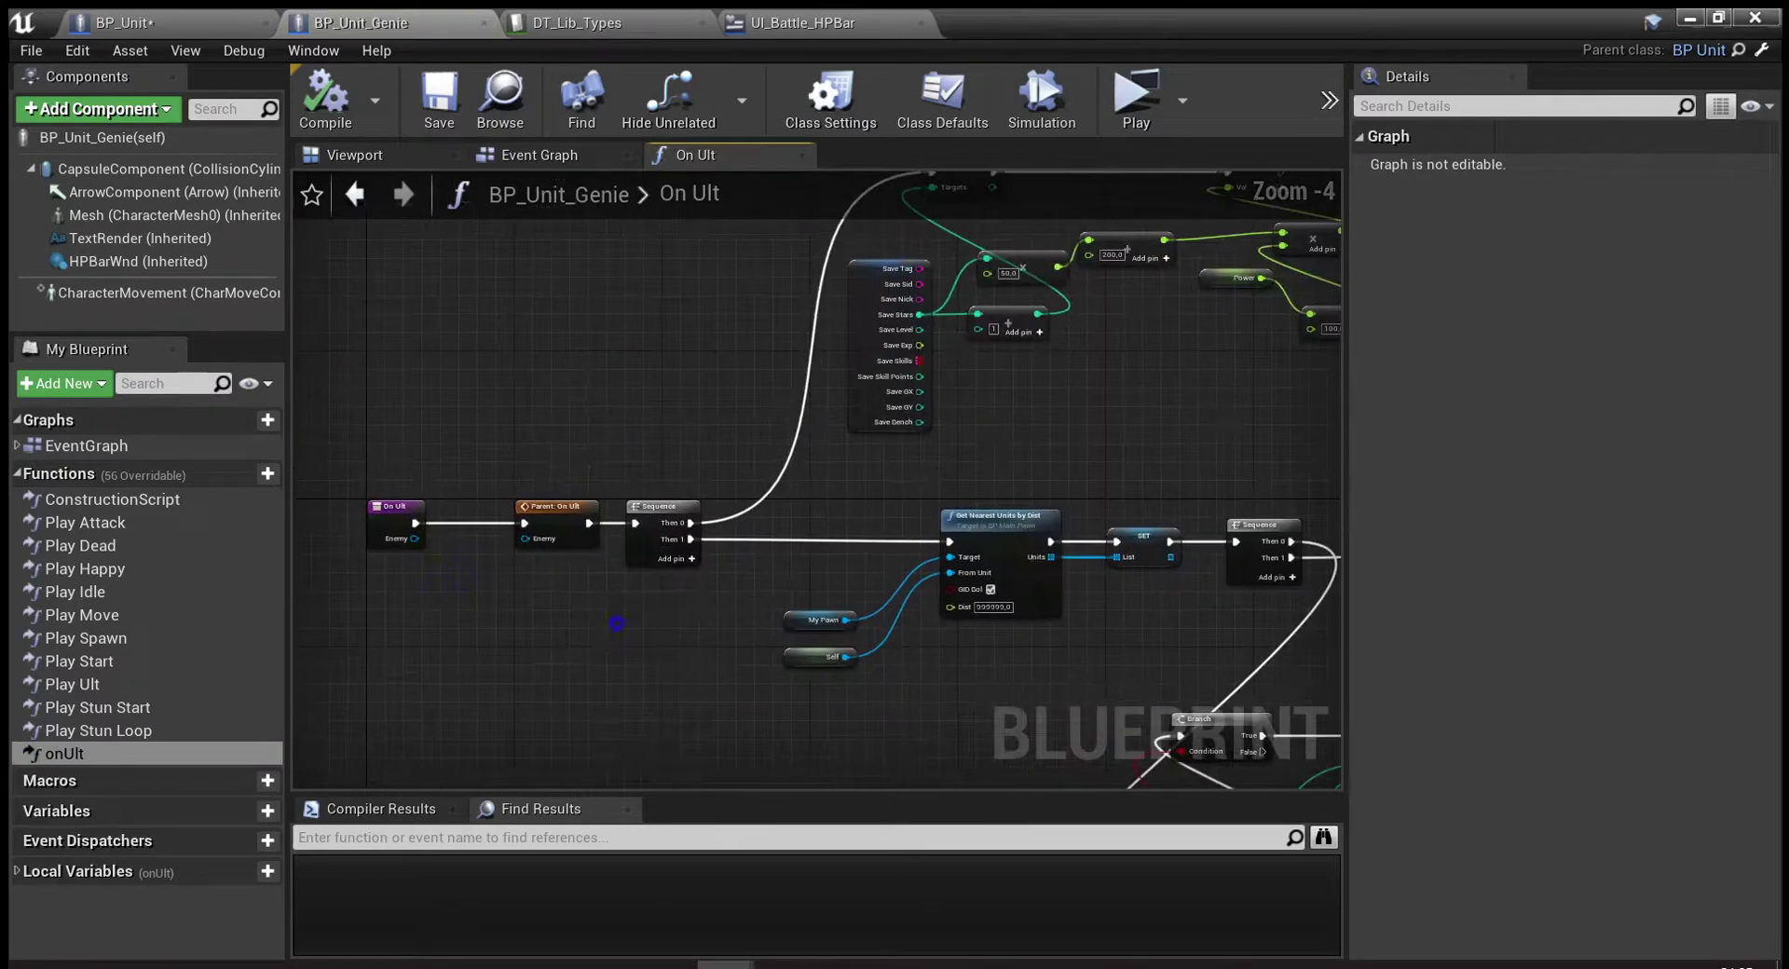
pyautogui.scroll(3, 673, 669)
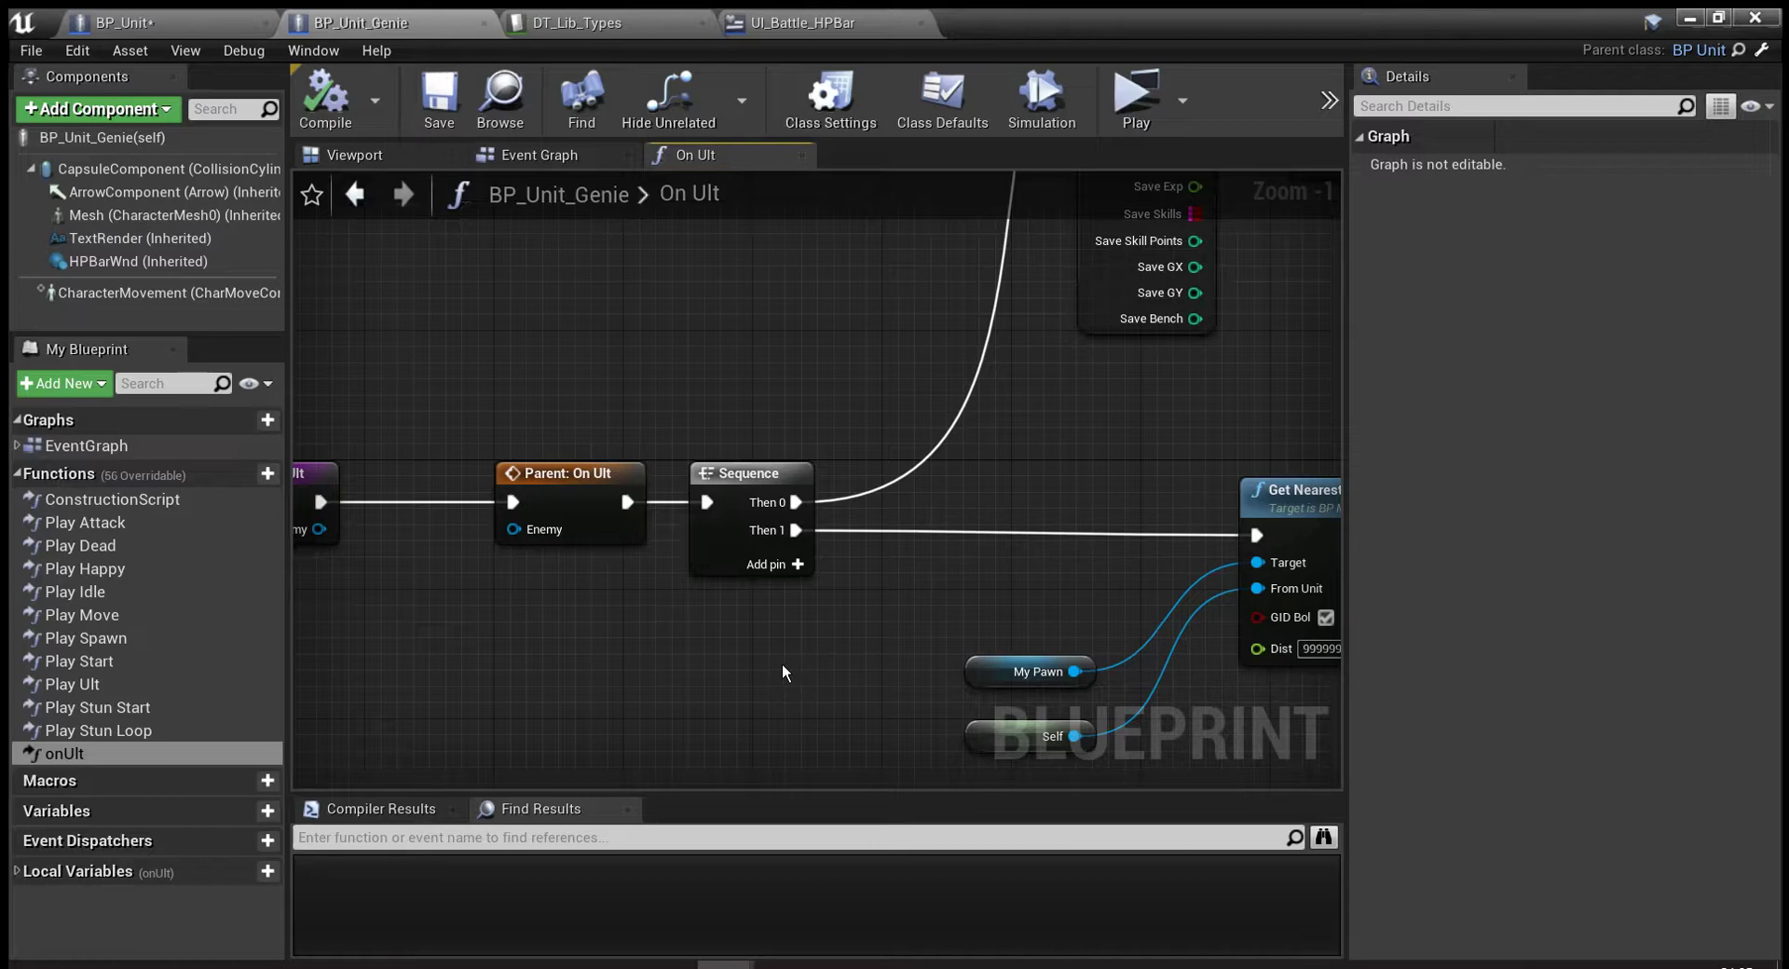
pyautogui.moveTo(874, 630)
pyautogui.mouseDown(button='right')
pyautogui.moveTo(779, 679)
pyautogui.moveTo(704, 674)
pyautogui.mouseUp(button='right')
pyautogui.scroll(-1, 702, 669)
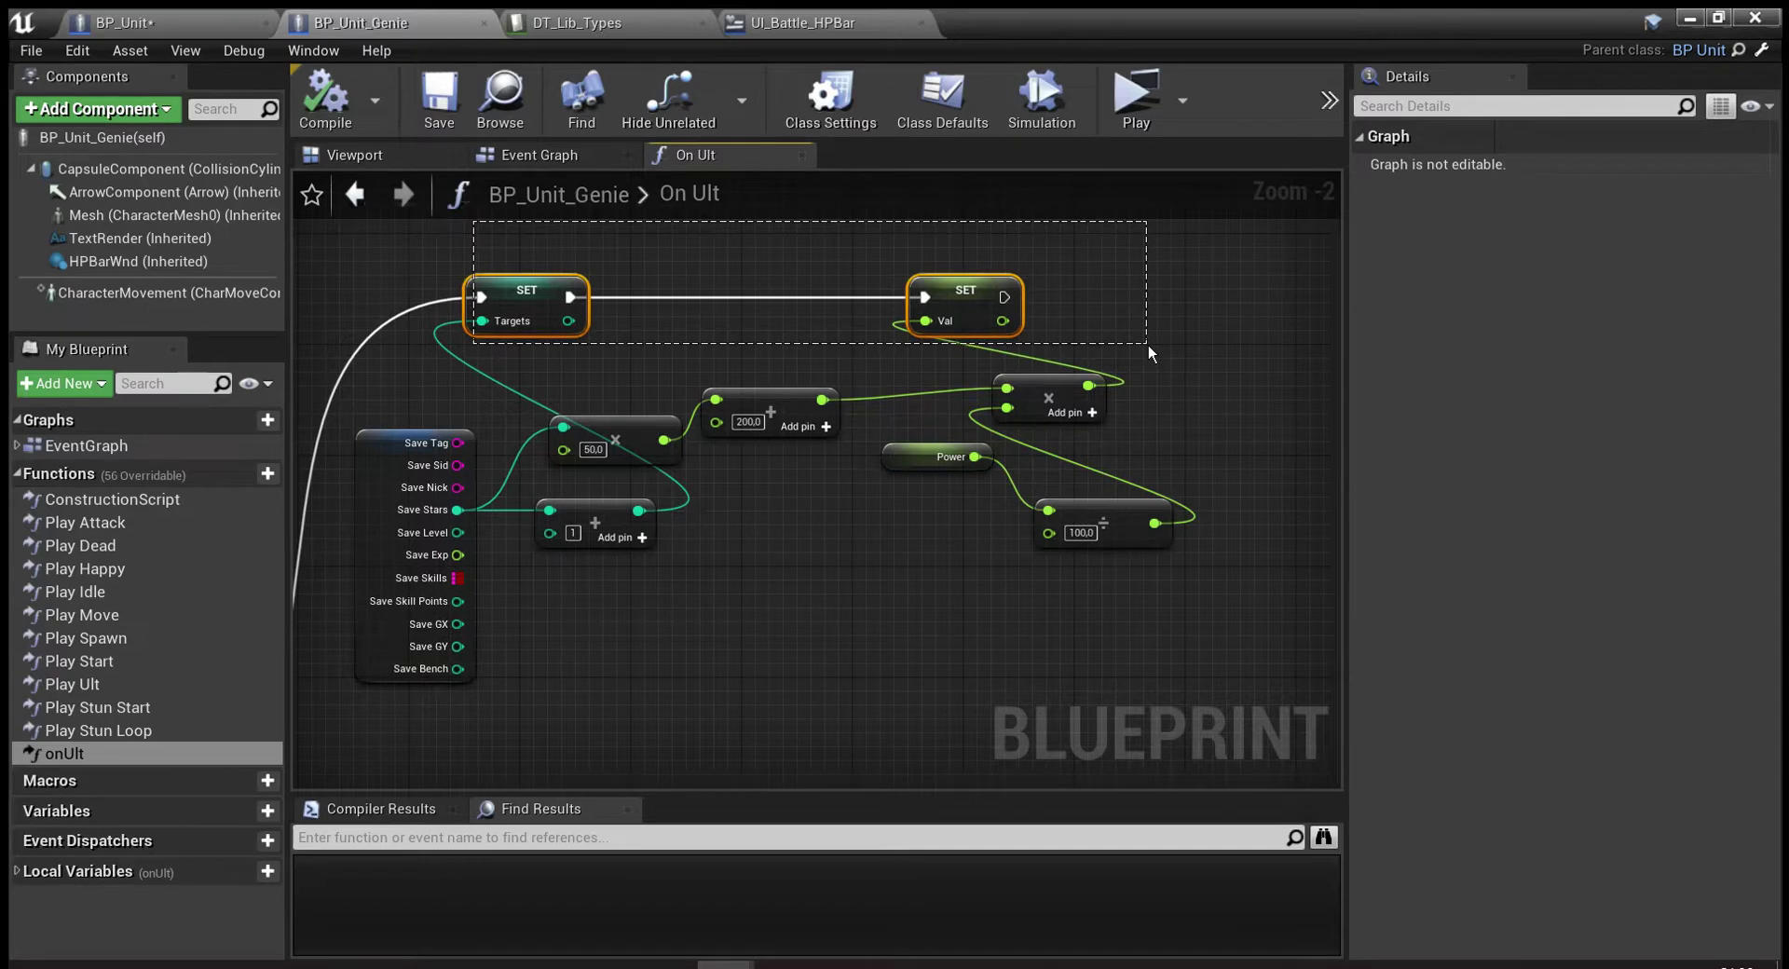
pyautogui.moveTo(1143, 343); pyautogui.dragTo(1149, 345)
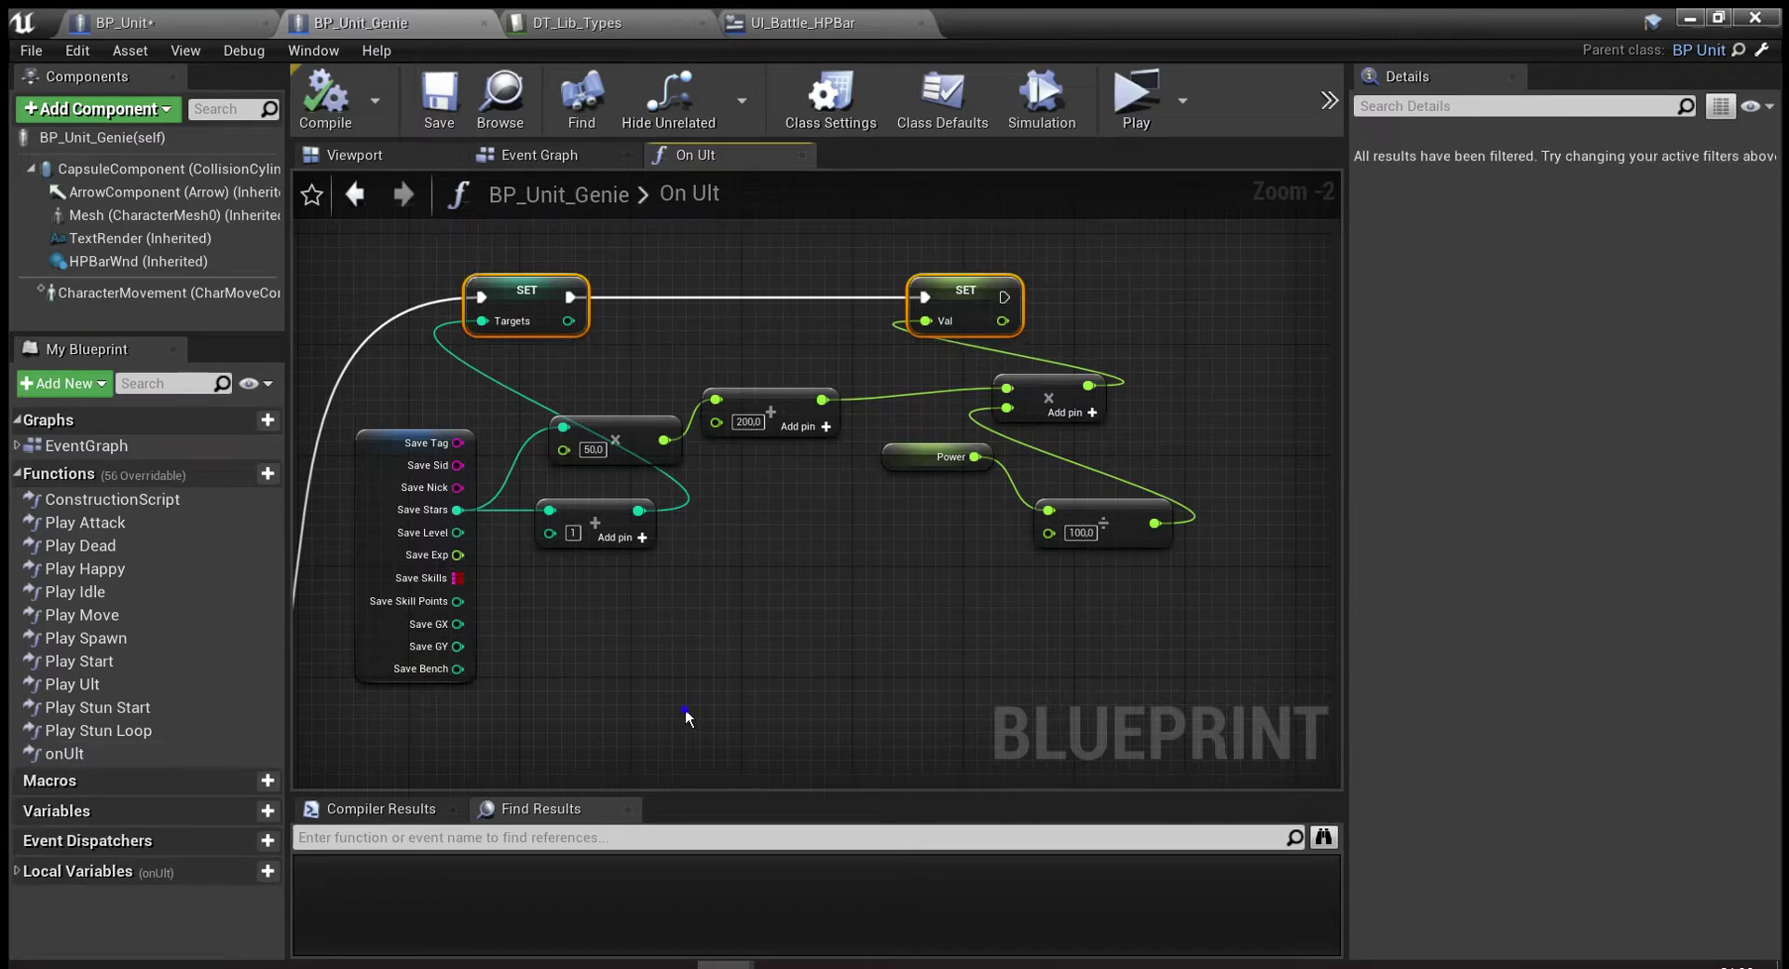
# Review the Get Nearest Units by Dist, SET List, Branch, SWAP and loop nodes.
pyautogui.moveTo(685, 709); pyautogui.dragTo(643, 327, button='right')
pyautogui.click(901, 418)
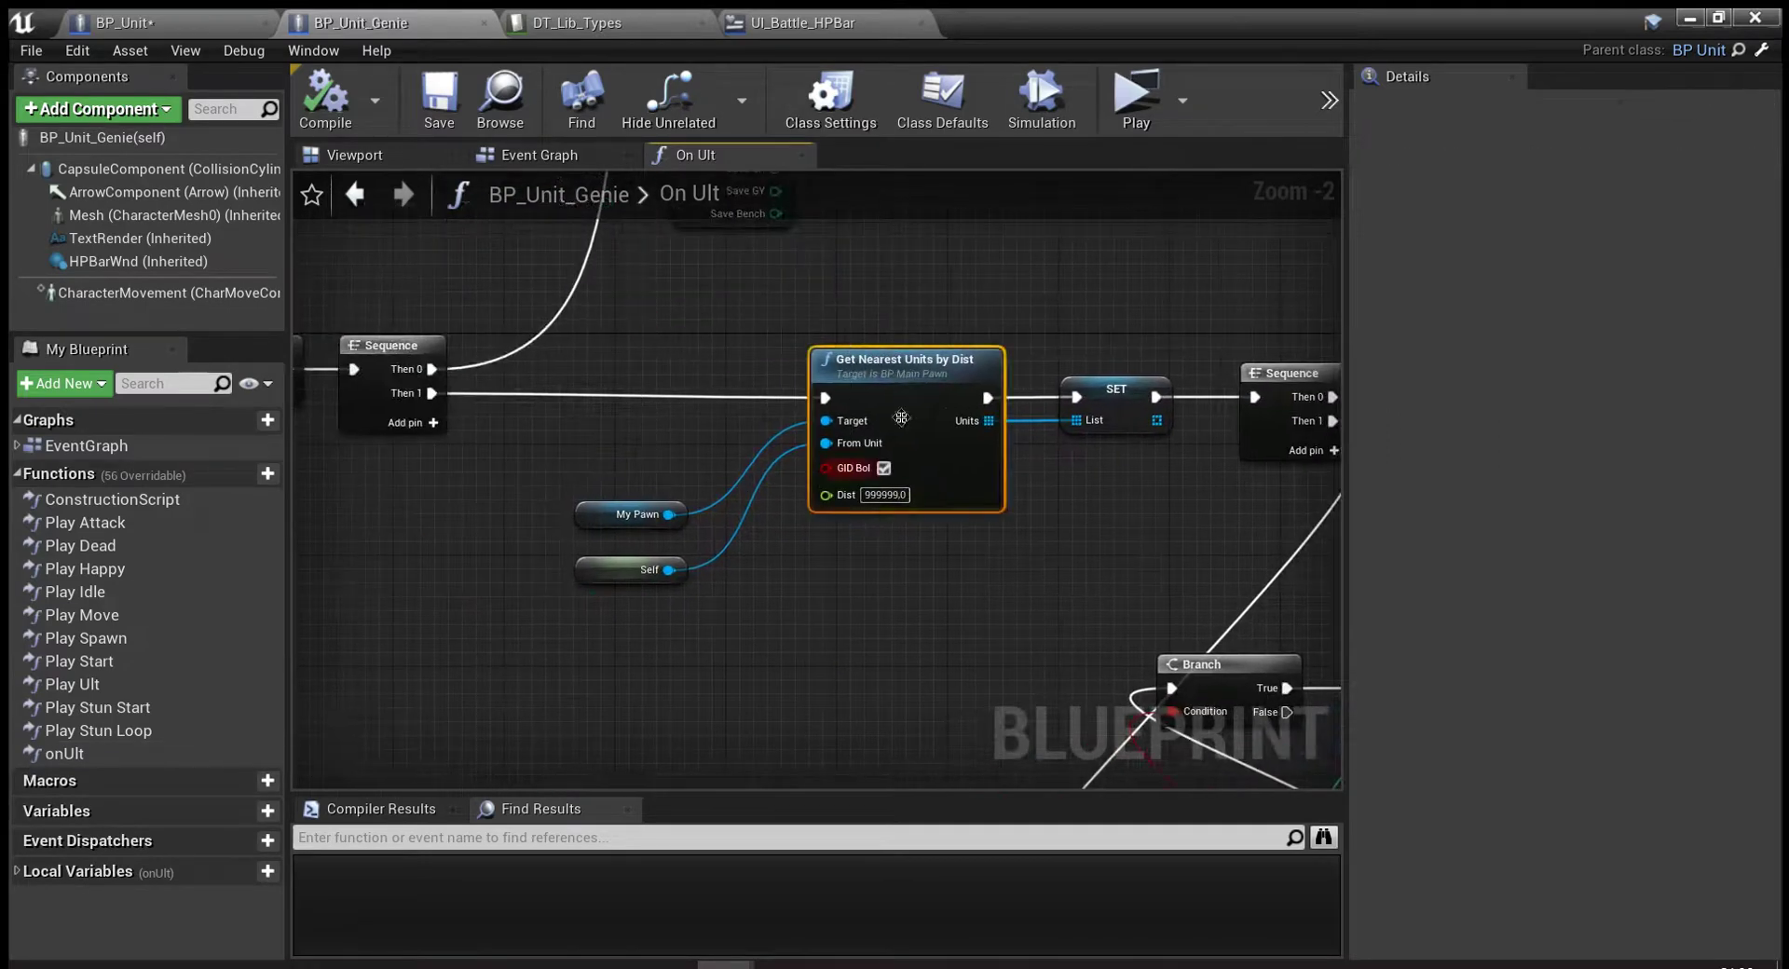
pyautogui.click(935, 279)
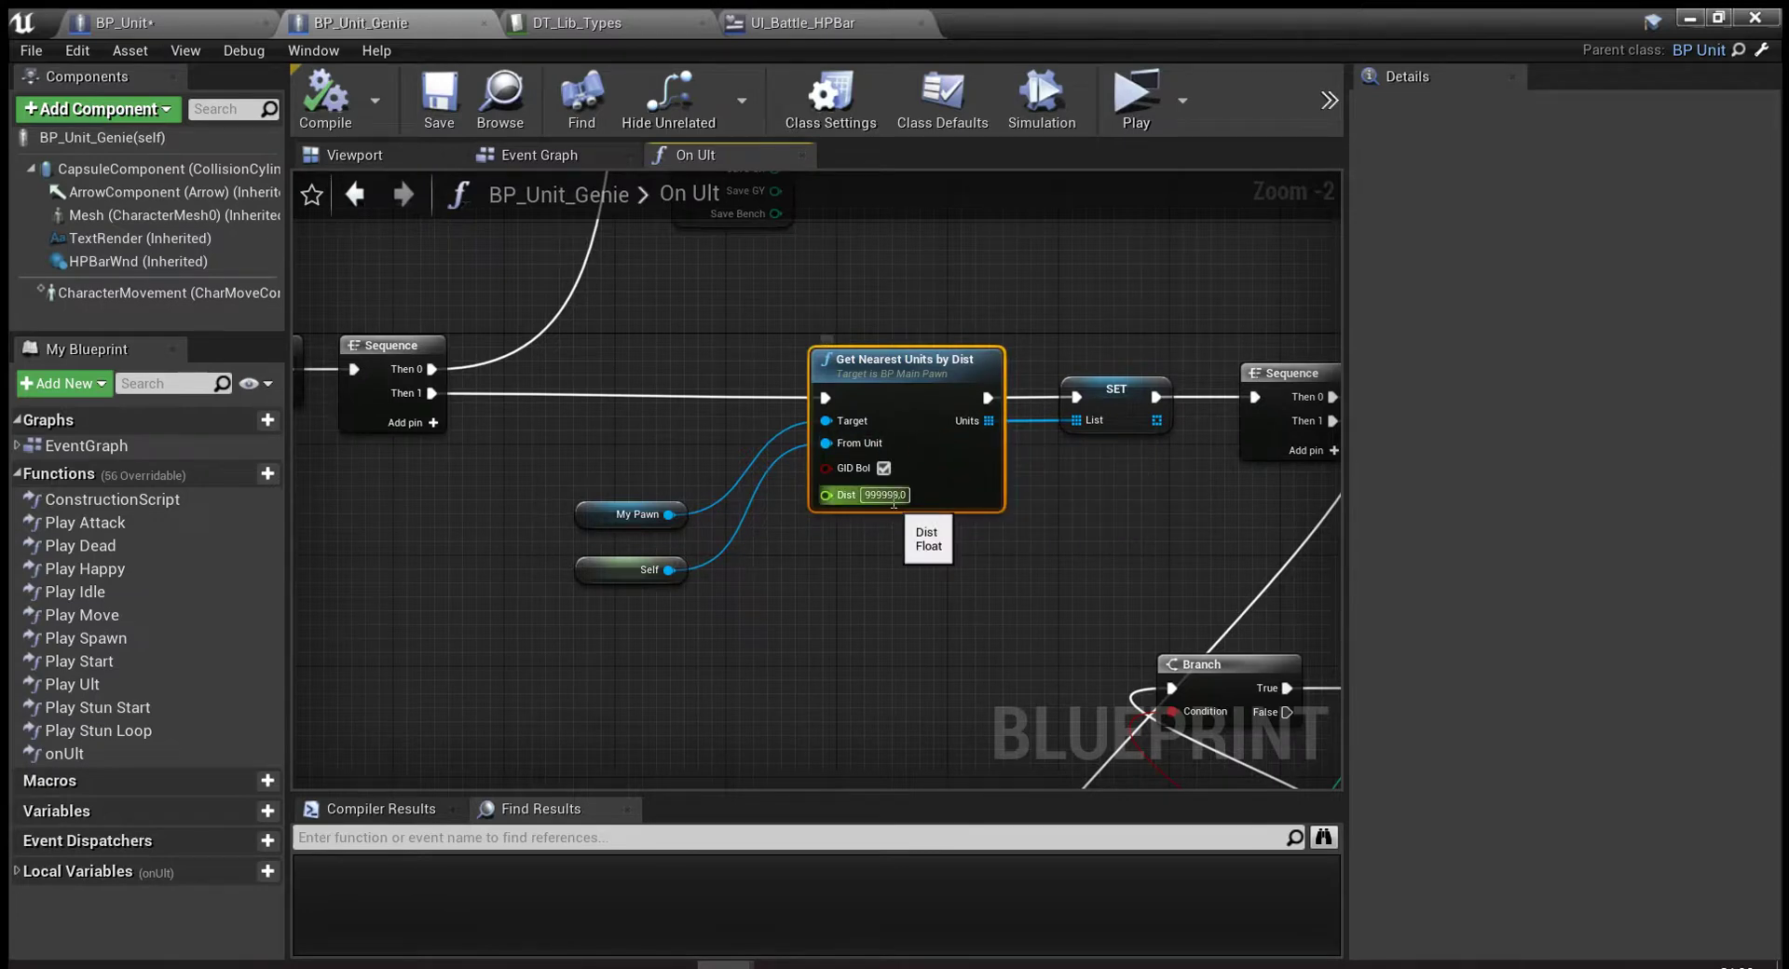
pyautogui.moveTo(997, 548); pyautogui.dragTo(755, 504, button='right')
pyautogui.click(873, 420)
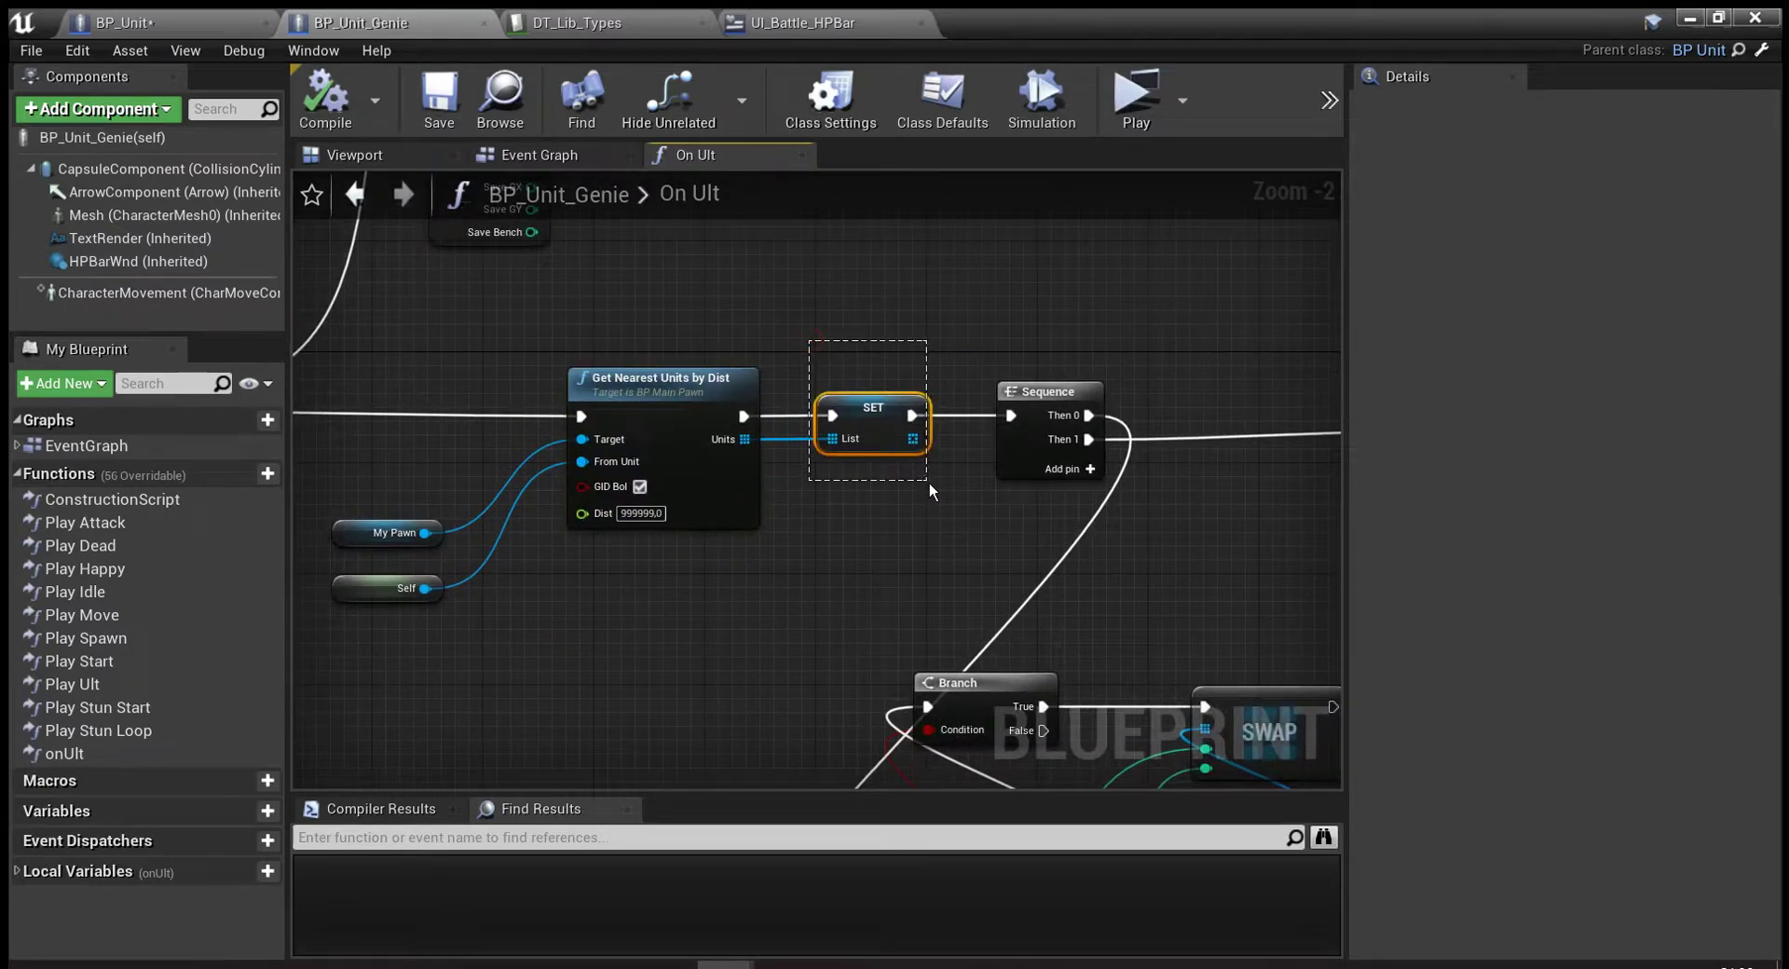
pyautogui.moveTo(963, 500)
pyautogui.mouseDown(button='right')
pyautogui.moveTo(600, 417)
pyautogui.moveTo(702, 199)
pyautogui.mouseUp(button='right')
pyautogui.scroll(-1, 702, 198)
pyautogui.moveTo(1071, 317); pyautogui.dragTo(591, 680)
pyautogui.click(1224, 567)
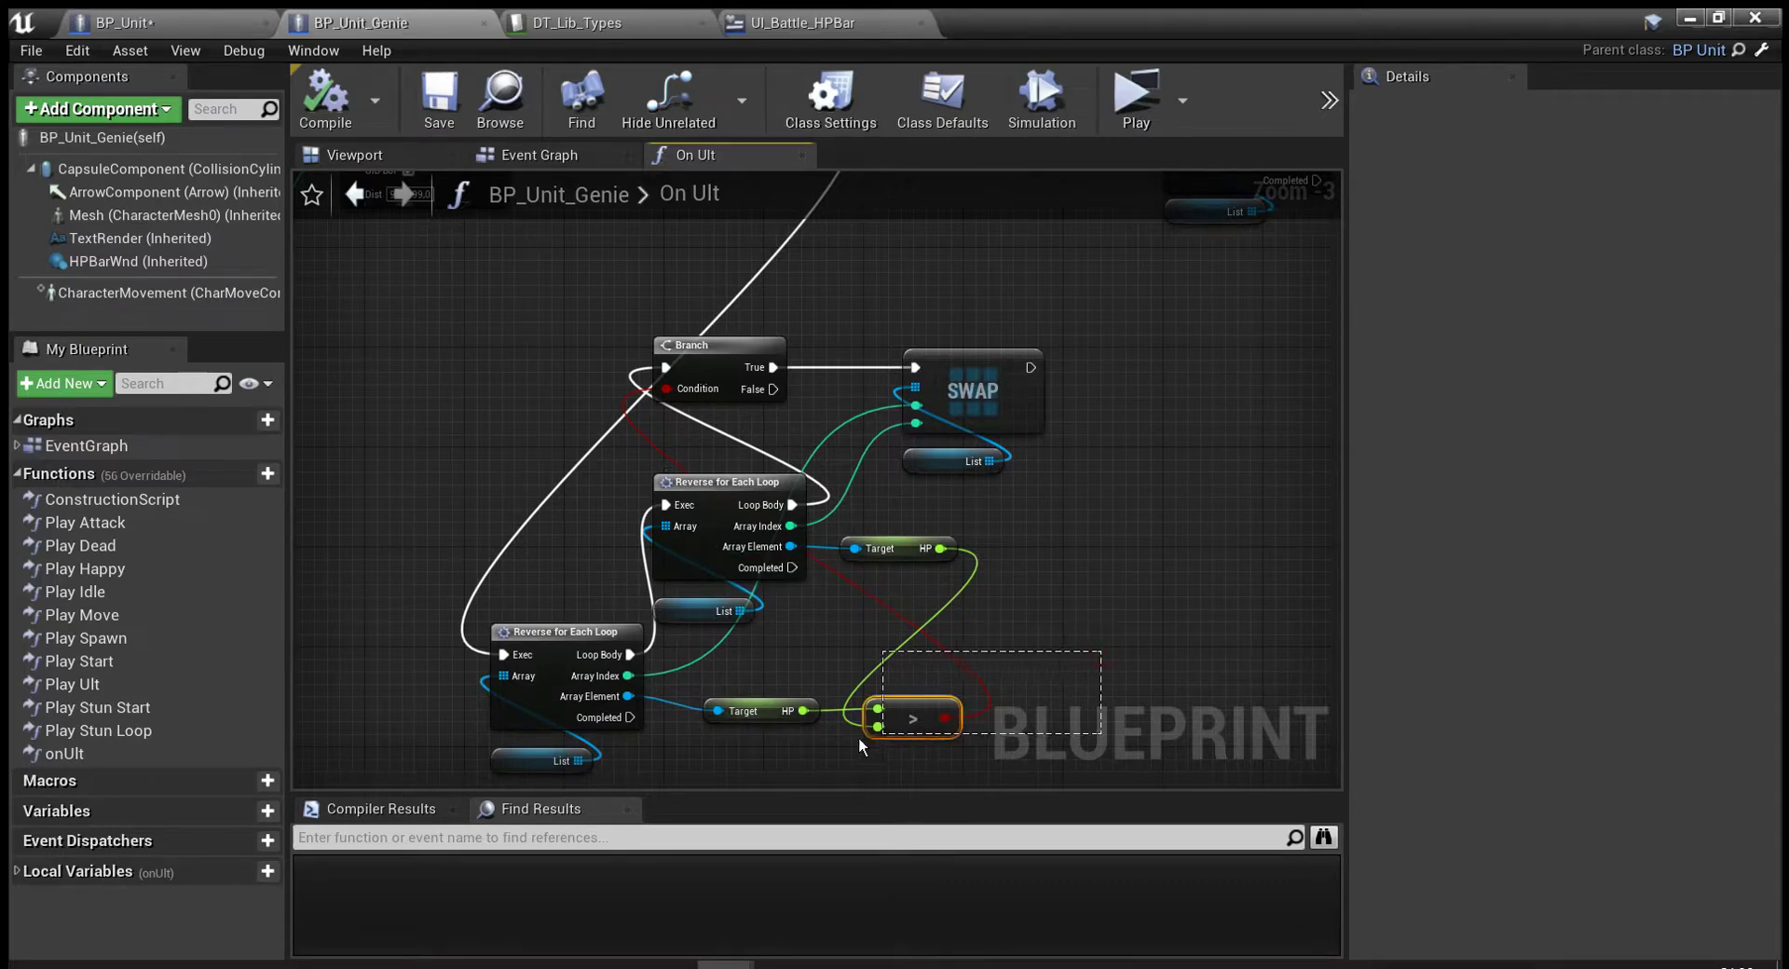
pyautogui.click(1094, 657)
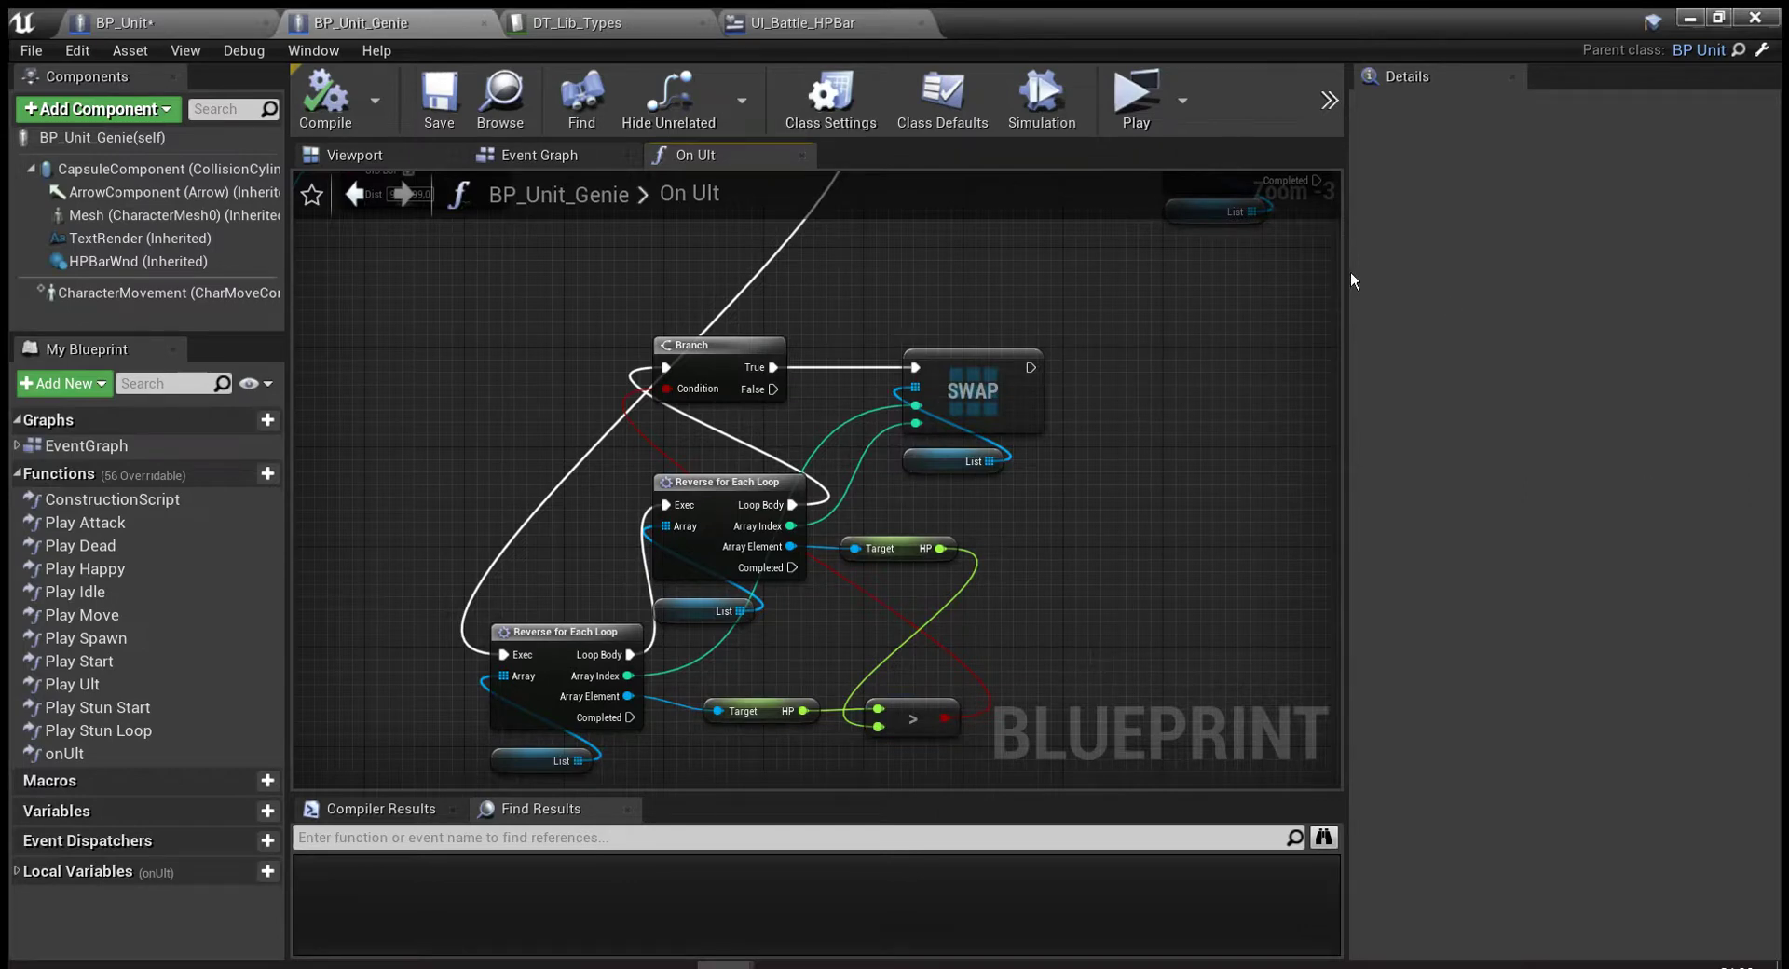
pyautogui.click(909, 491)
pyautogui.moveTo(885, 550); pyautogui.dragTo(793, 732)
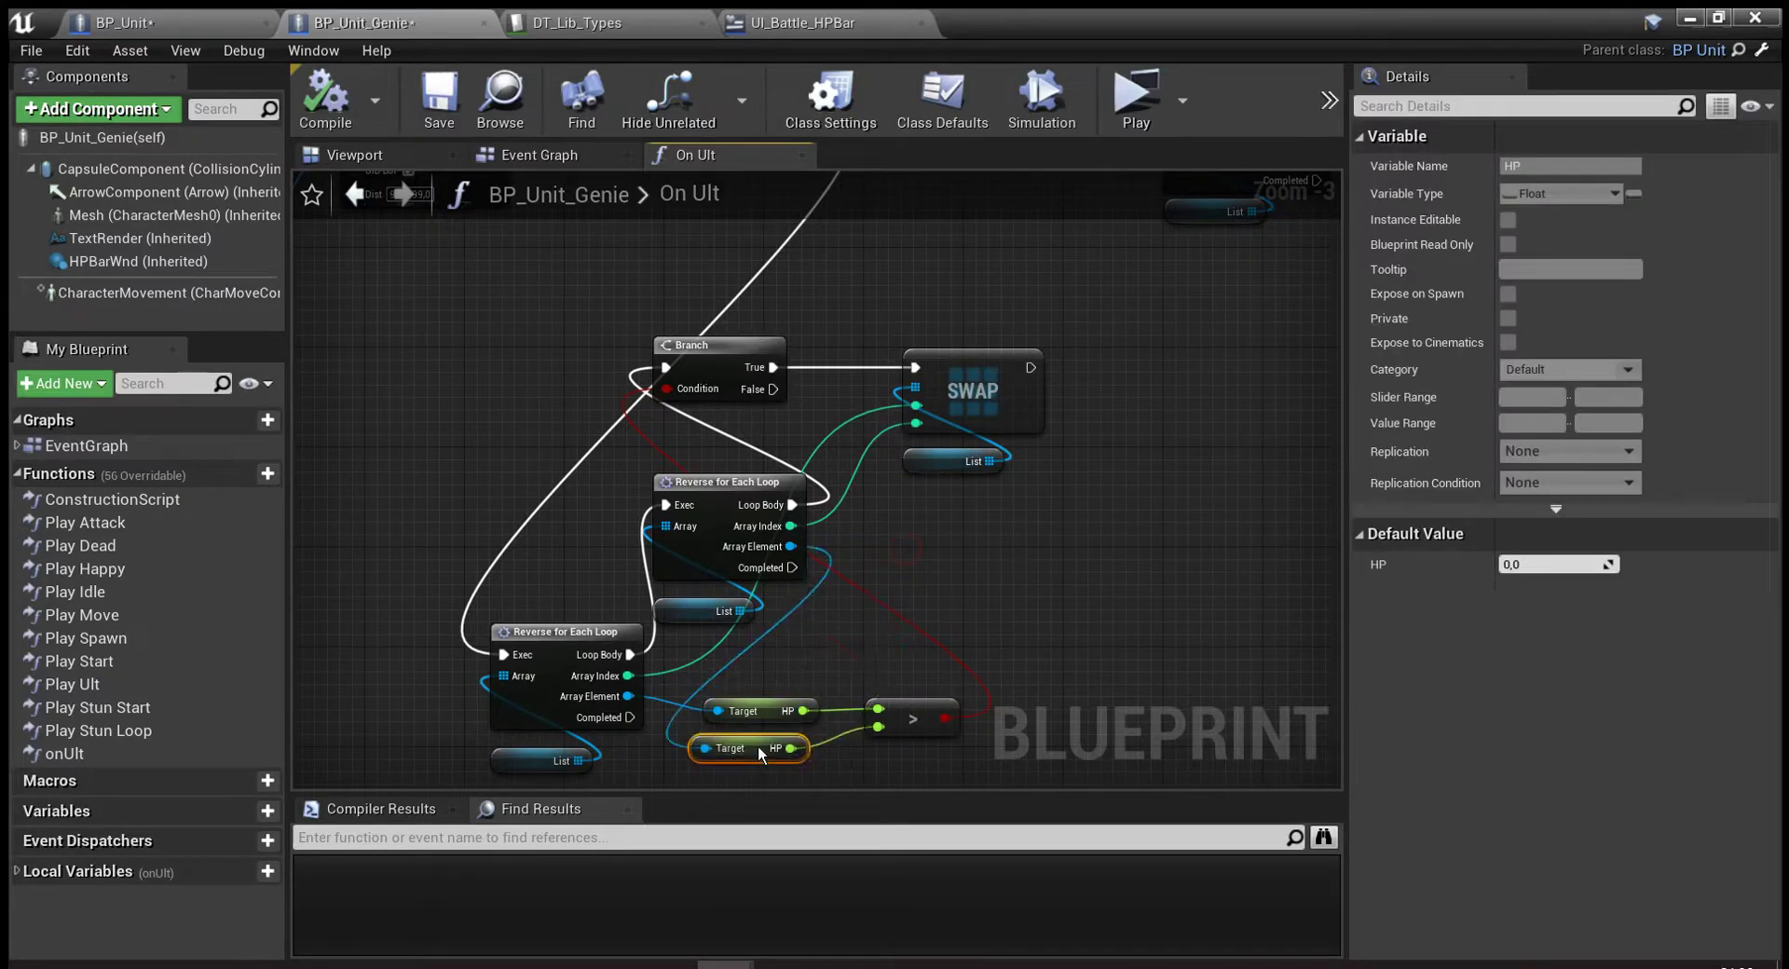
pyautogui.moveTo(758, 745); pyautogui.dragTo(920, 559)
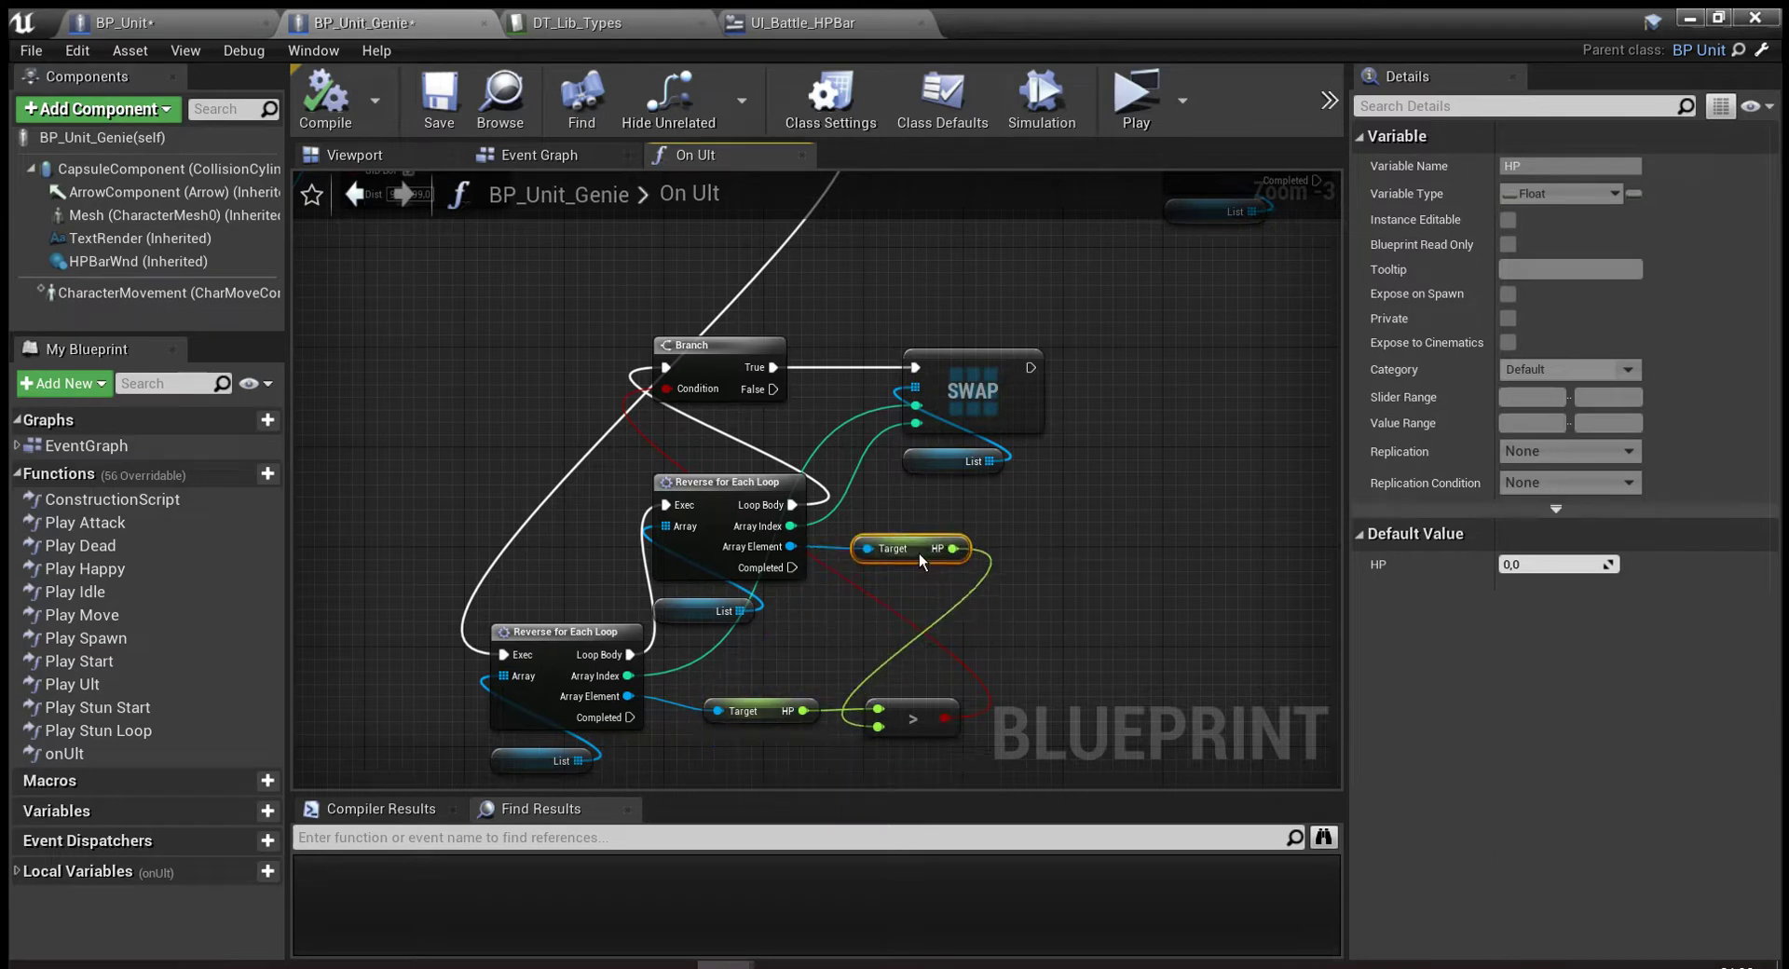
pyautogui.click(1011, 512)
pyautogui.moveTo(511, 332); pyautogui.dragTo(1049, 752)
pyautogui.click(1085, 669)
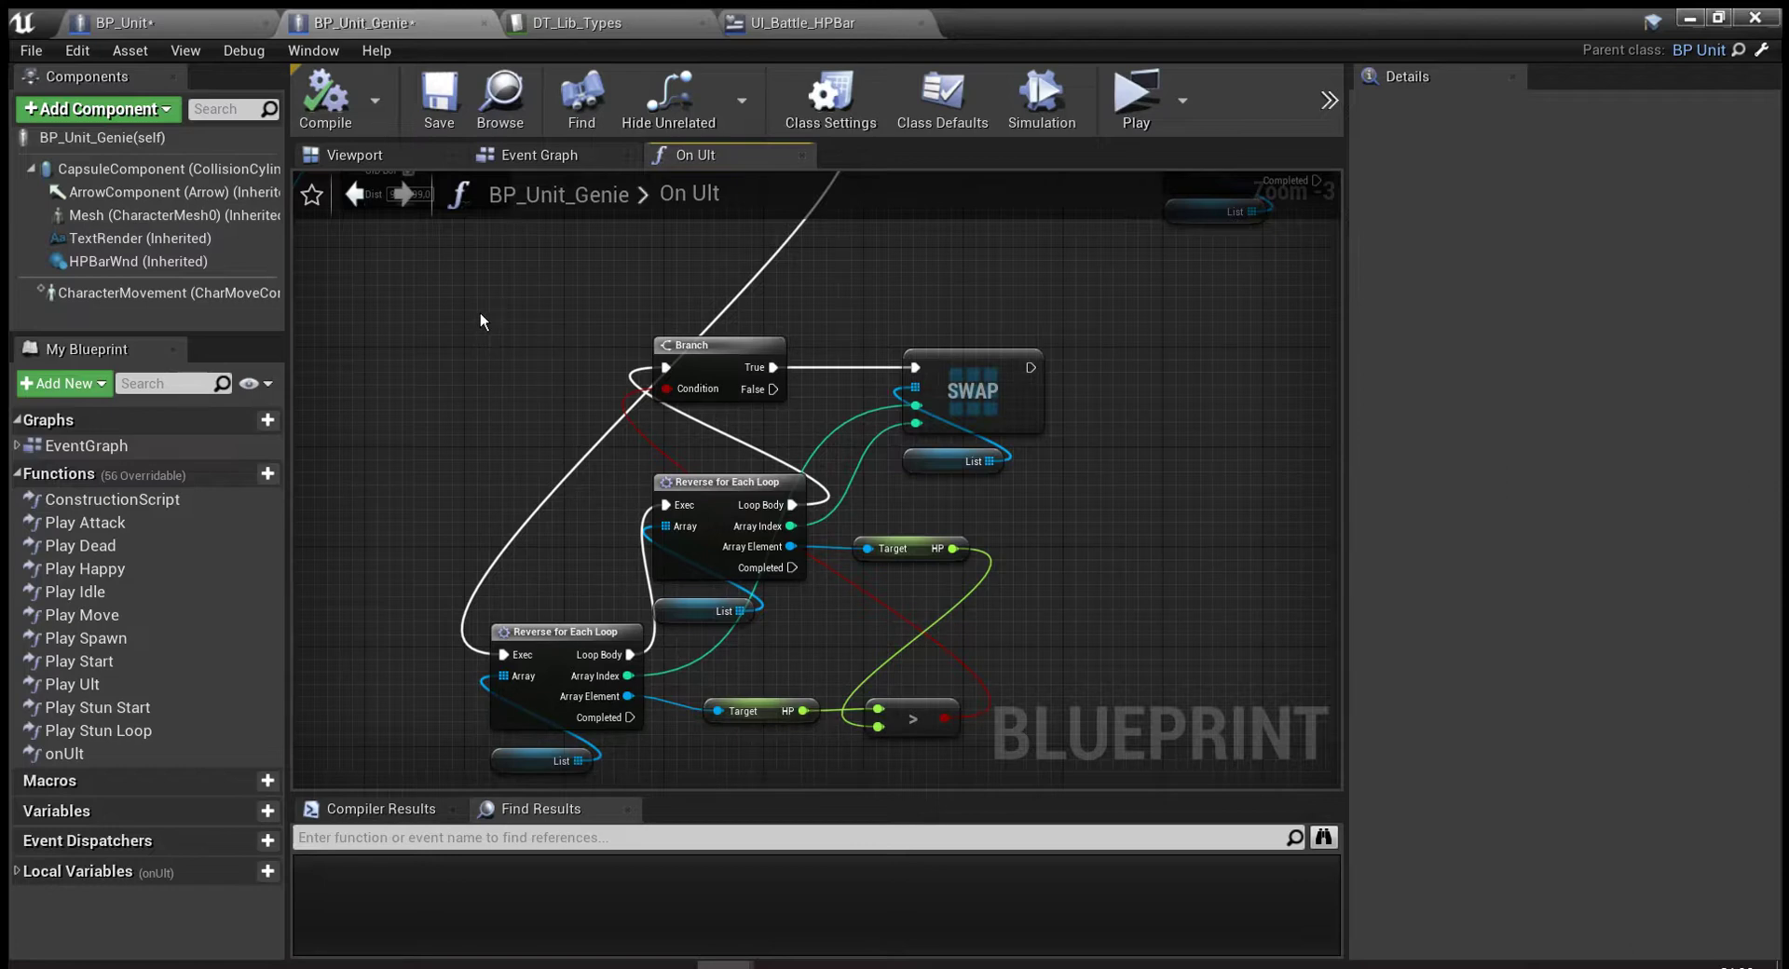
pyautogui.moveTo(1038, 407)
pyautogui.moveTo(907, 363); pyautogui.dragTo(907, 316, button='right')
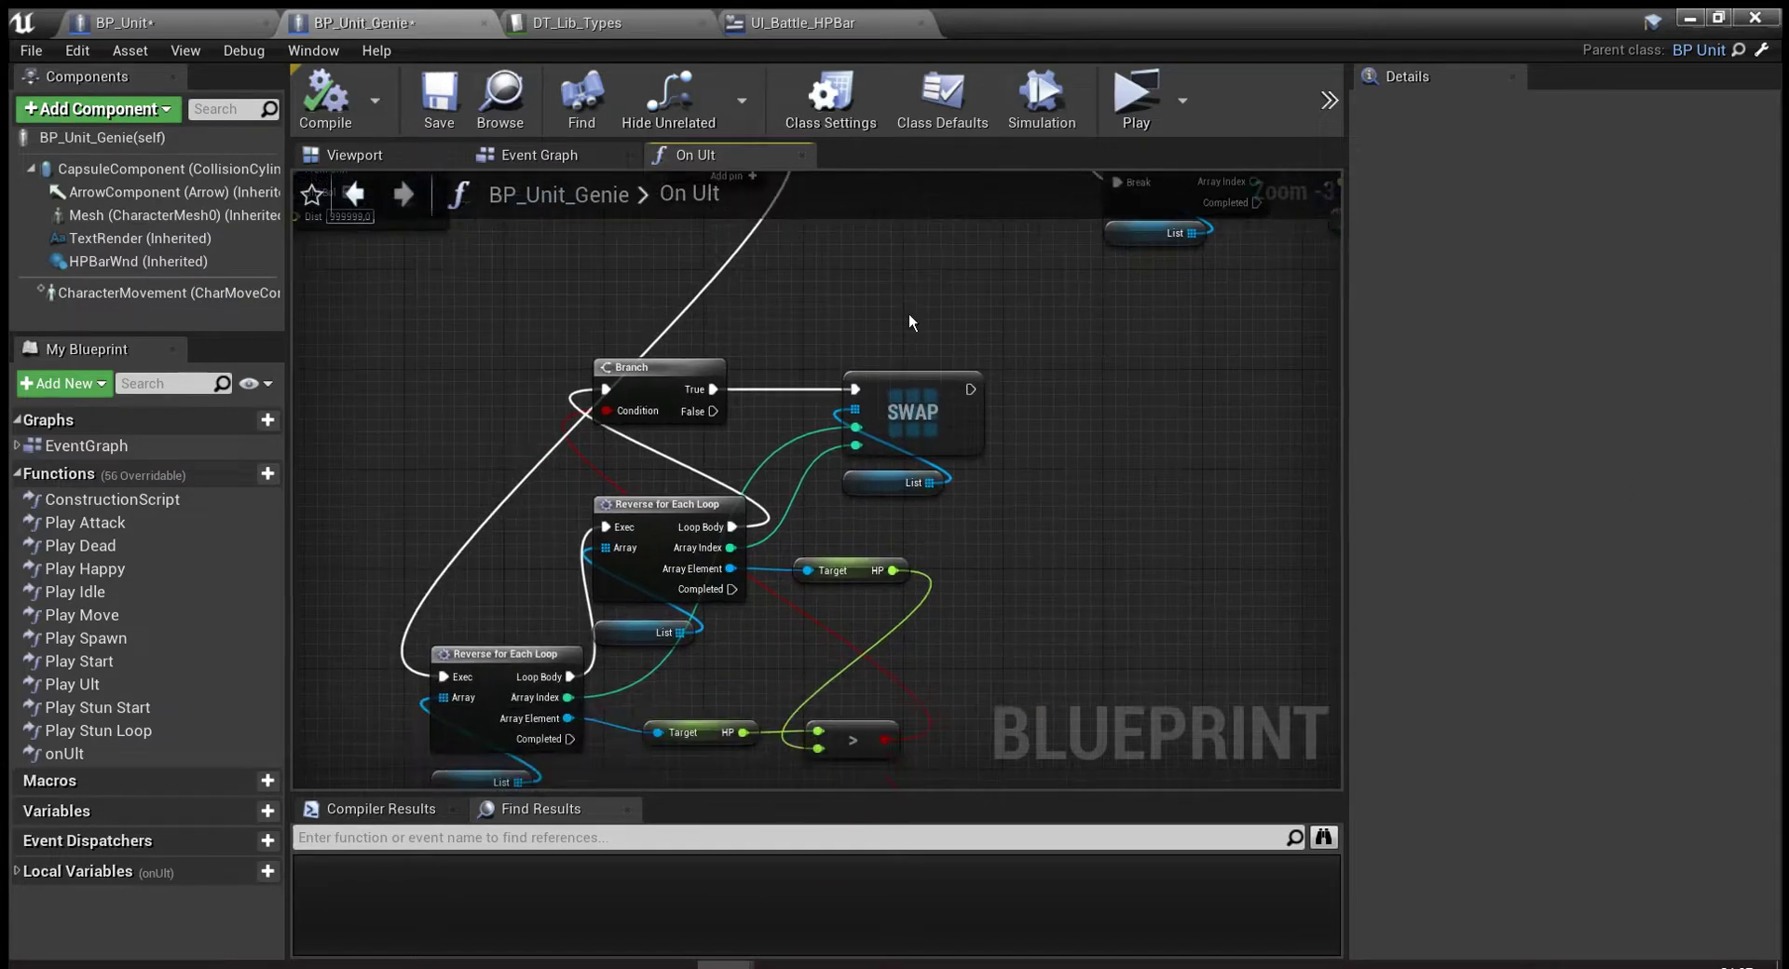
pyautogui.moveTo(911, 322)
pyautogui.mouseDown(button='right')
pyautogui.moveTo(756, 530)
pyautogui.moveTo(338, 557)
pyautogui.mouseUp(button='right')
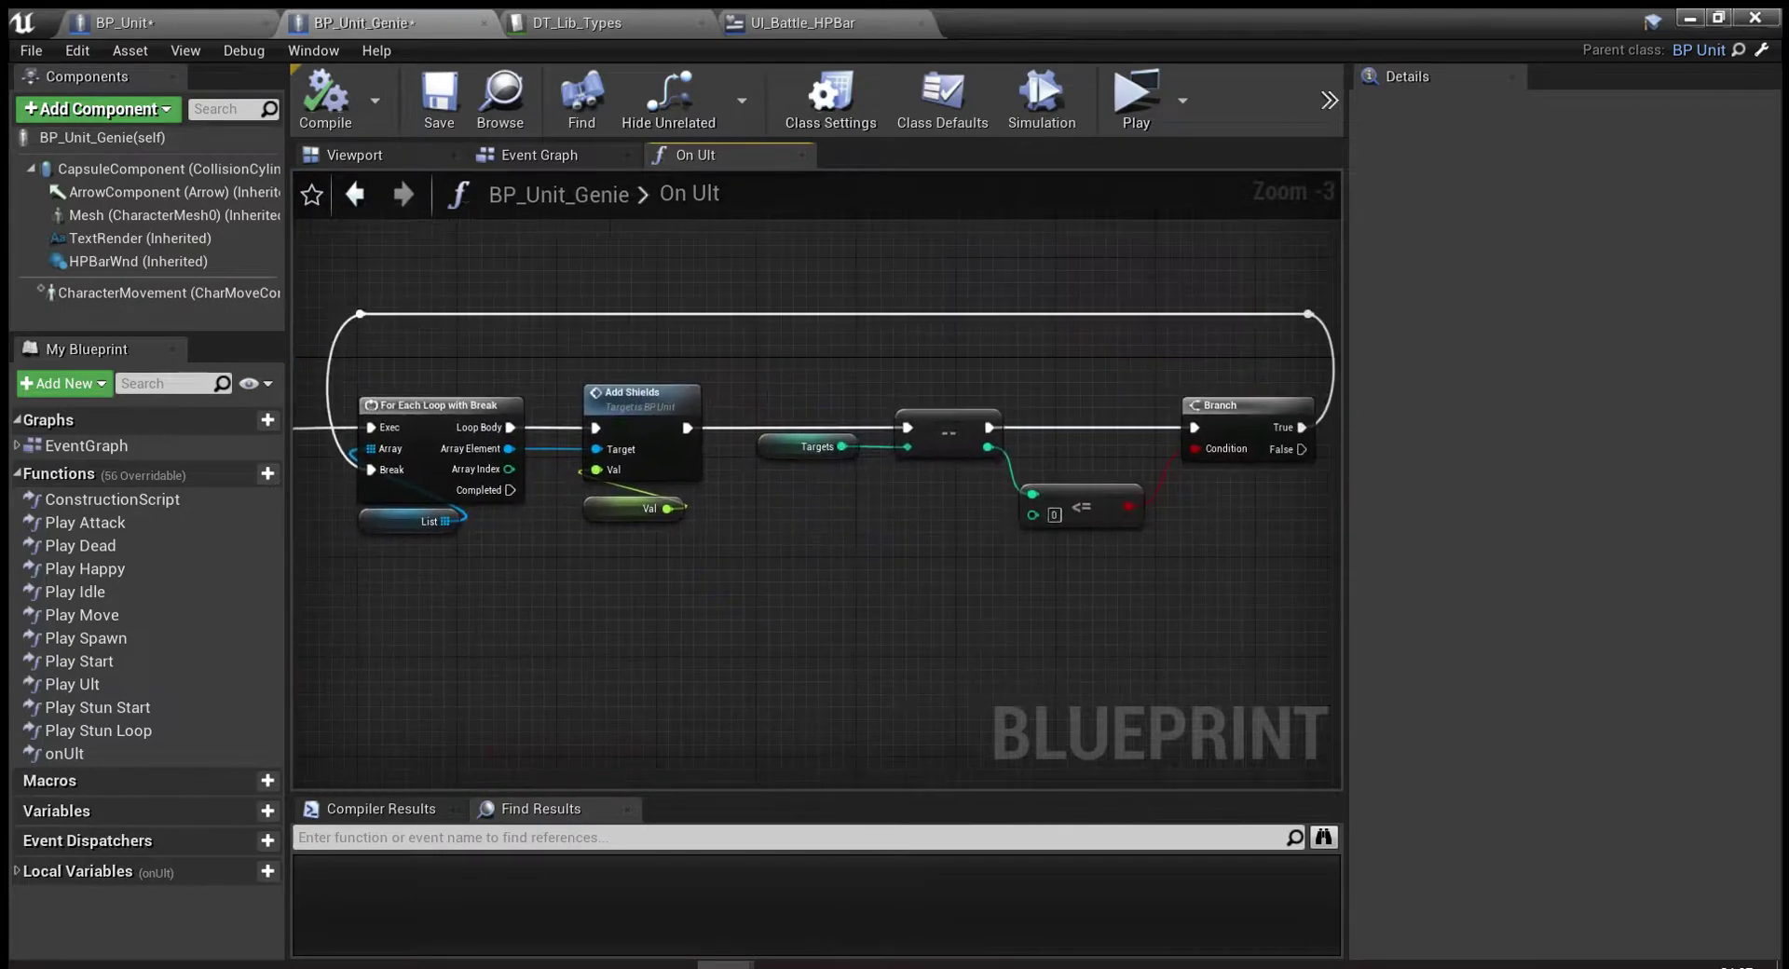
pyautogui.moveTo(323, 261); pyautogui.dragTo(1332, 551)
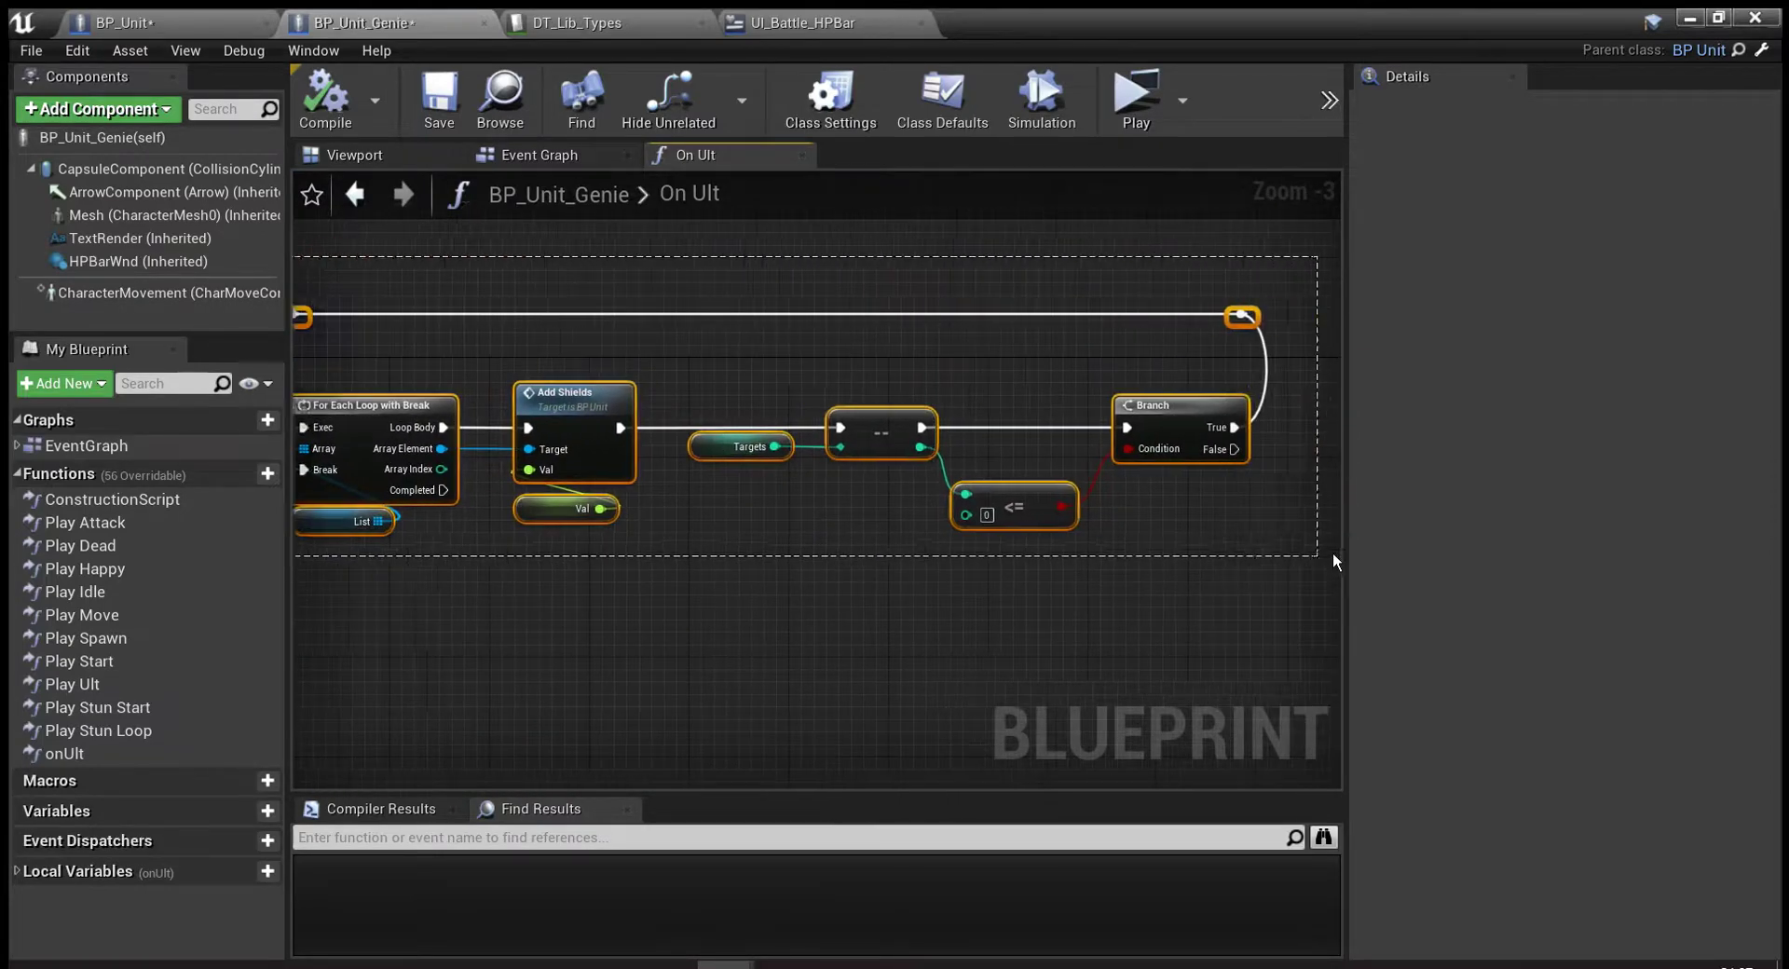
pyautogui.moveTo(895, 627)
pyautogui.mouseDown(button='right')
pyautogui.moveTo(1117, 623)
pyautogui.moveTo(1096, 624)
pyautogui.mouseUp(button='right')
pyautogui.click(1096, 624)
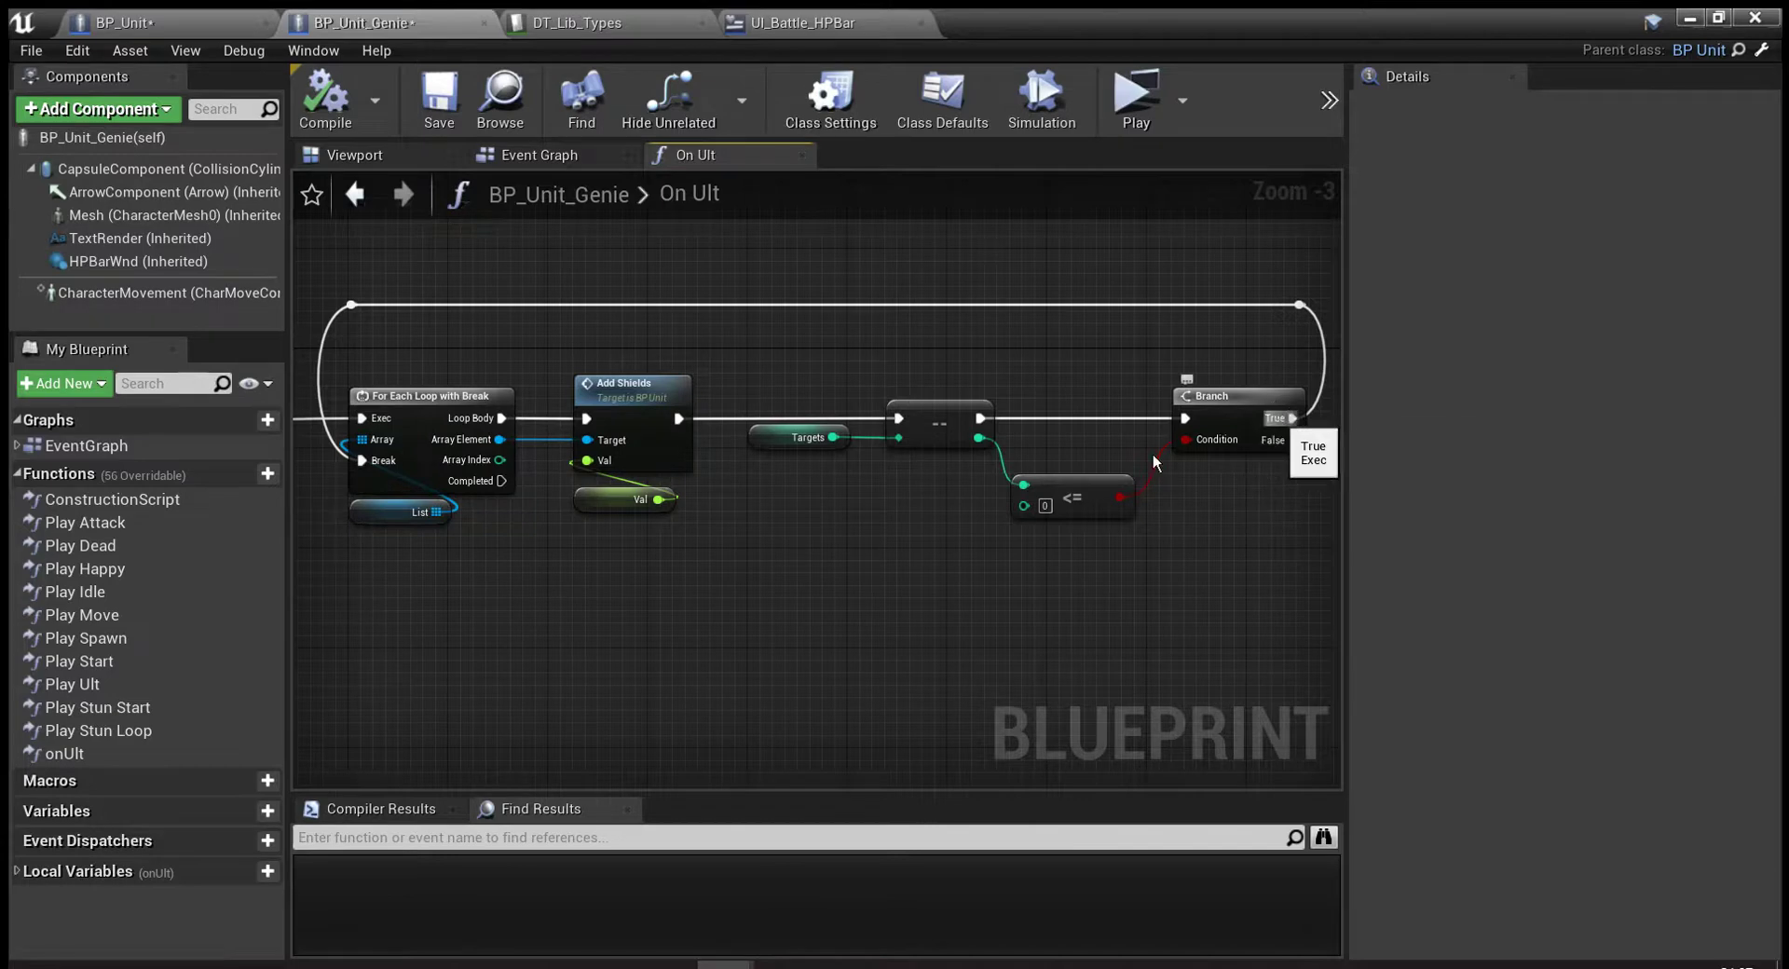
pyautogui.click(776, 445)
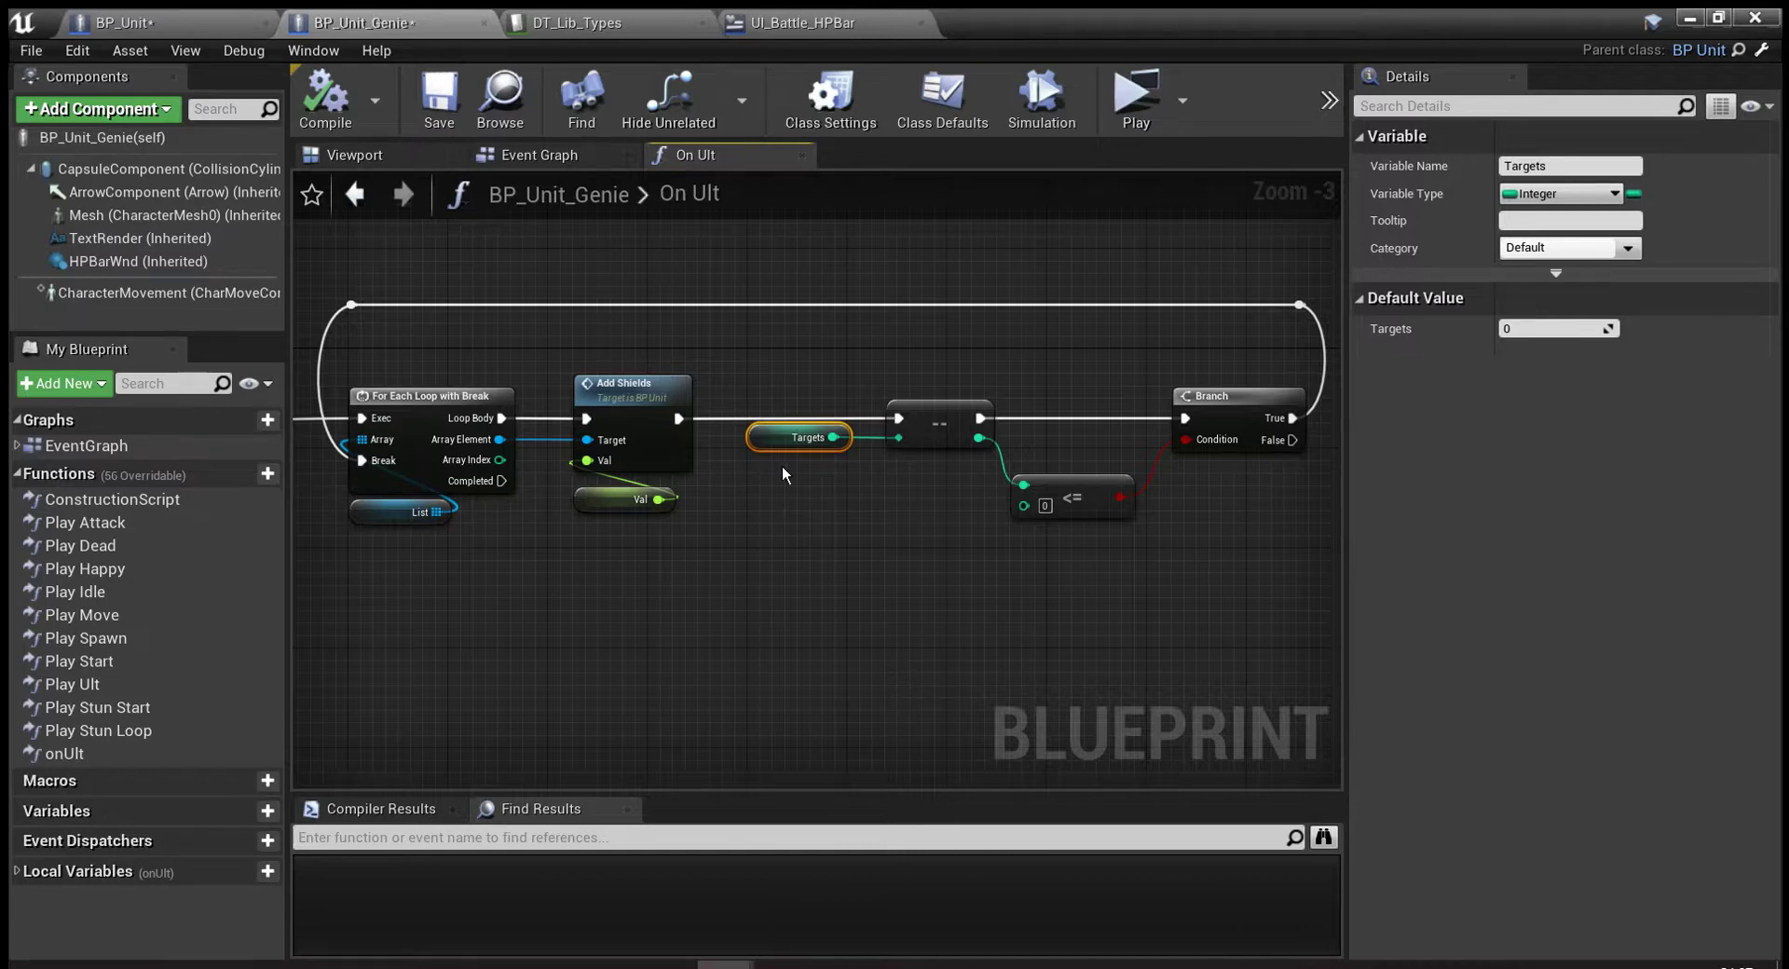
pyautogui.moveTo(564, 355); pyautogui.dragTo(649, 463)
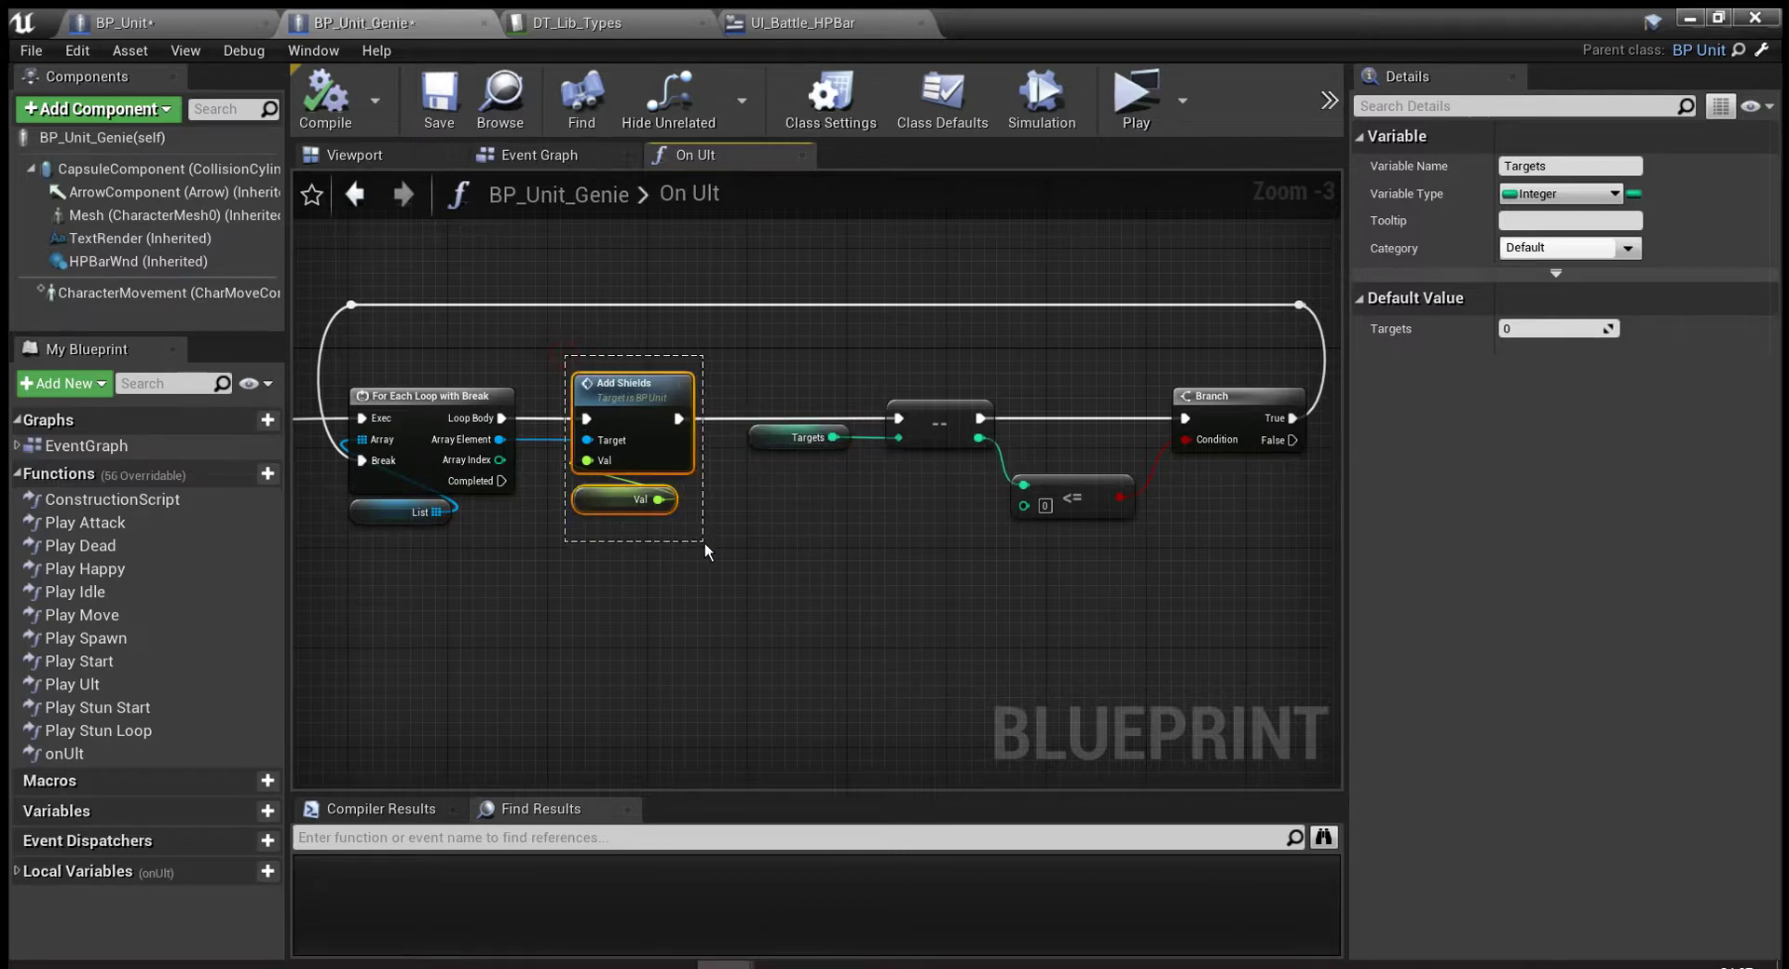
pyautogui.moveTo(705, 540); pyautogui.dragTo(705, 540)
pyautogui.moveTo(582, 562)
pyautogui.mouseDown()
pyautogui.moveTo(319, 338)
pyautogui.moveTo(401, 357)
pyautogui.mouseUp()
pyautogui.moveTo(611, 611); pyautogui.dragTo(607, 628, button='right')
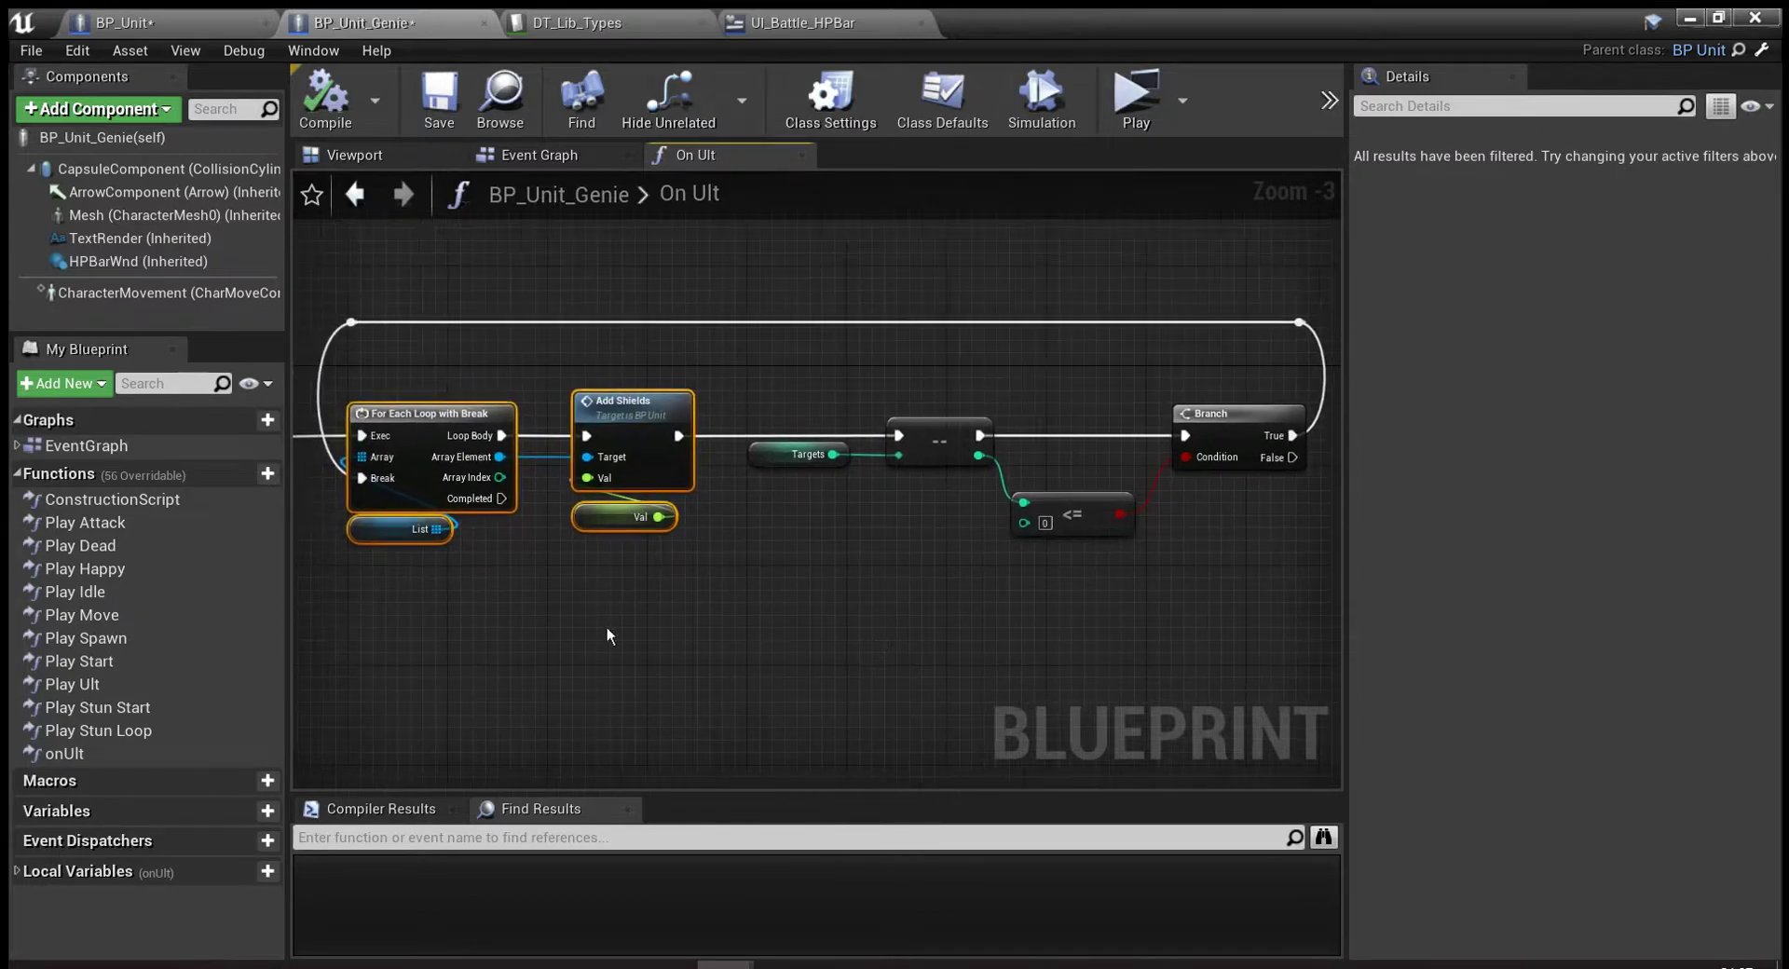
pyautogui.click(613, 592)
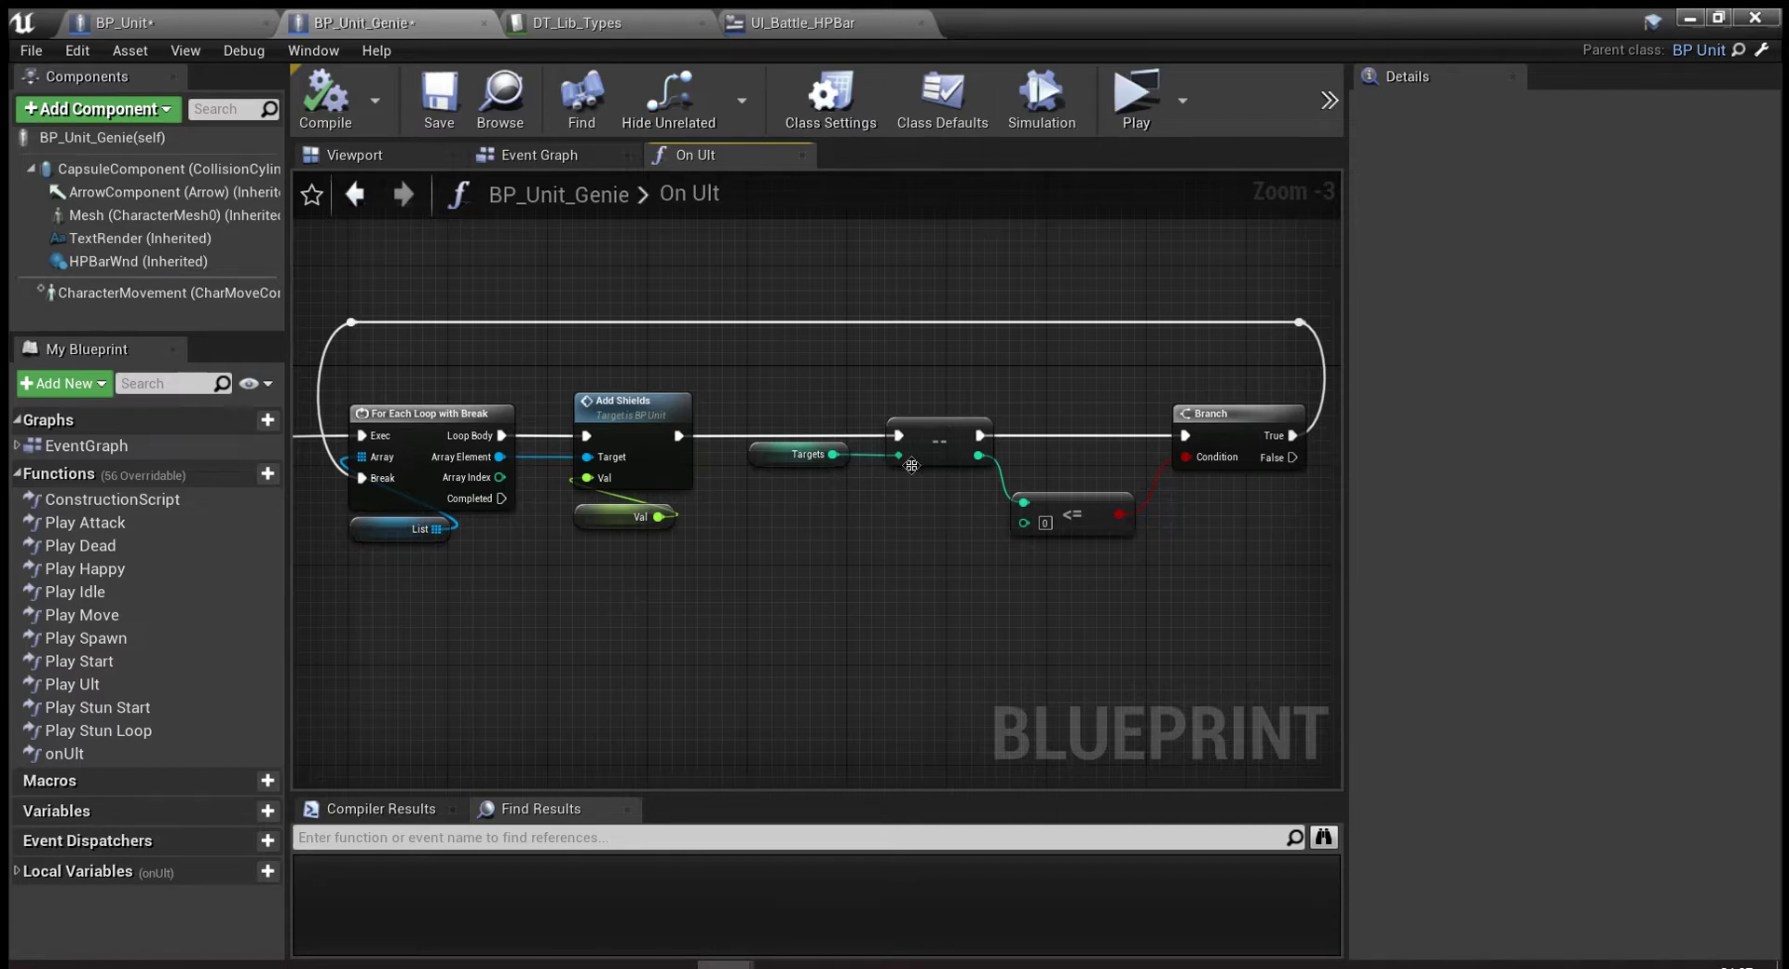
pyautogui.click(970, 466)
pyautogui.click(947, 522)
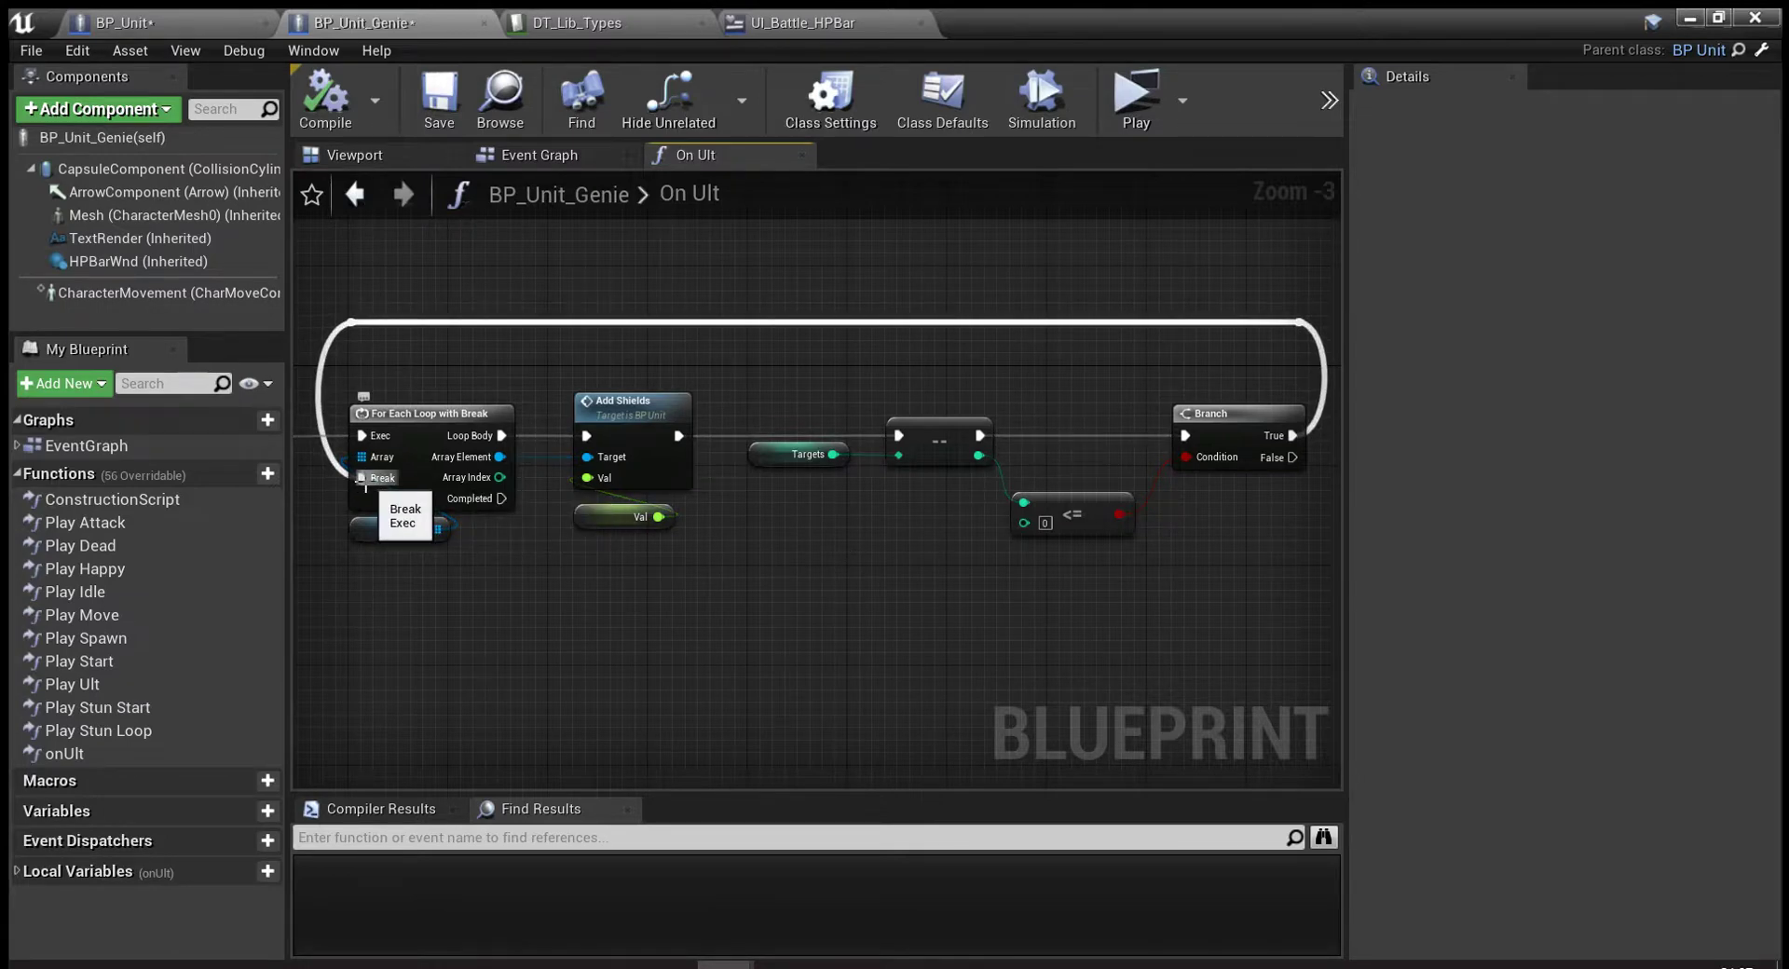
pyautogui.moveTo(503, 500); pyautogui.dragTo(578, 561)
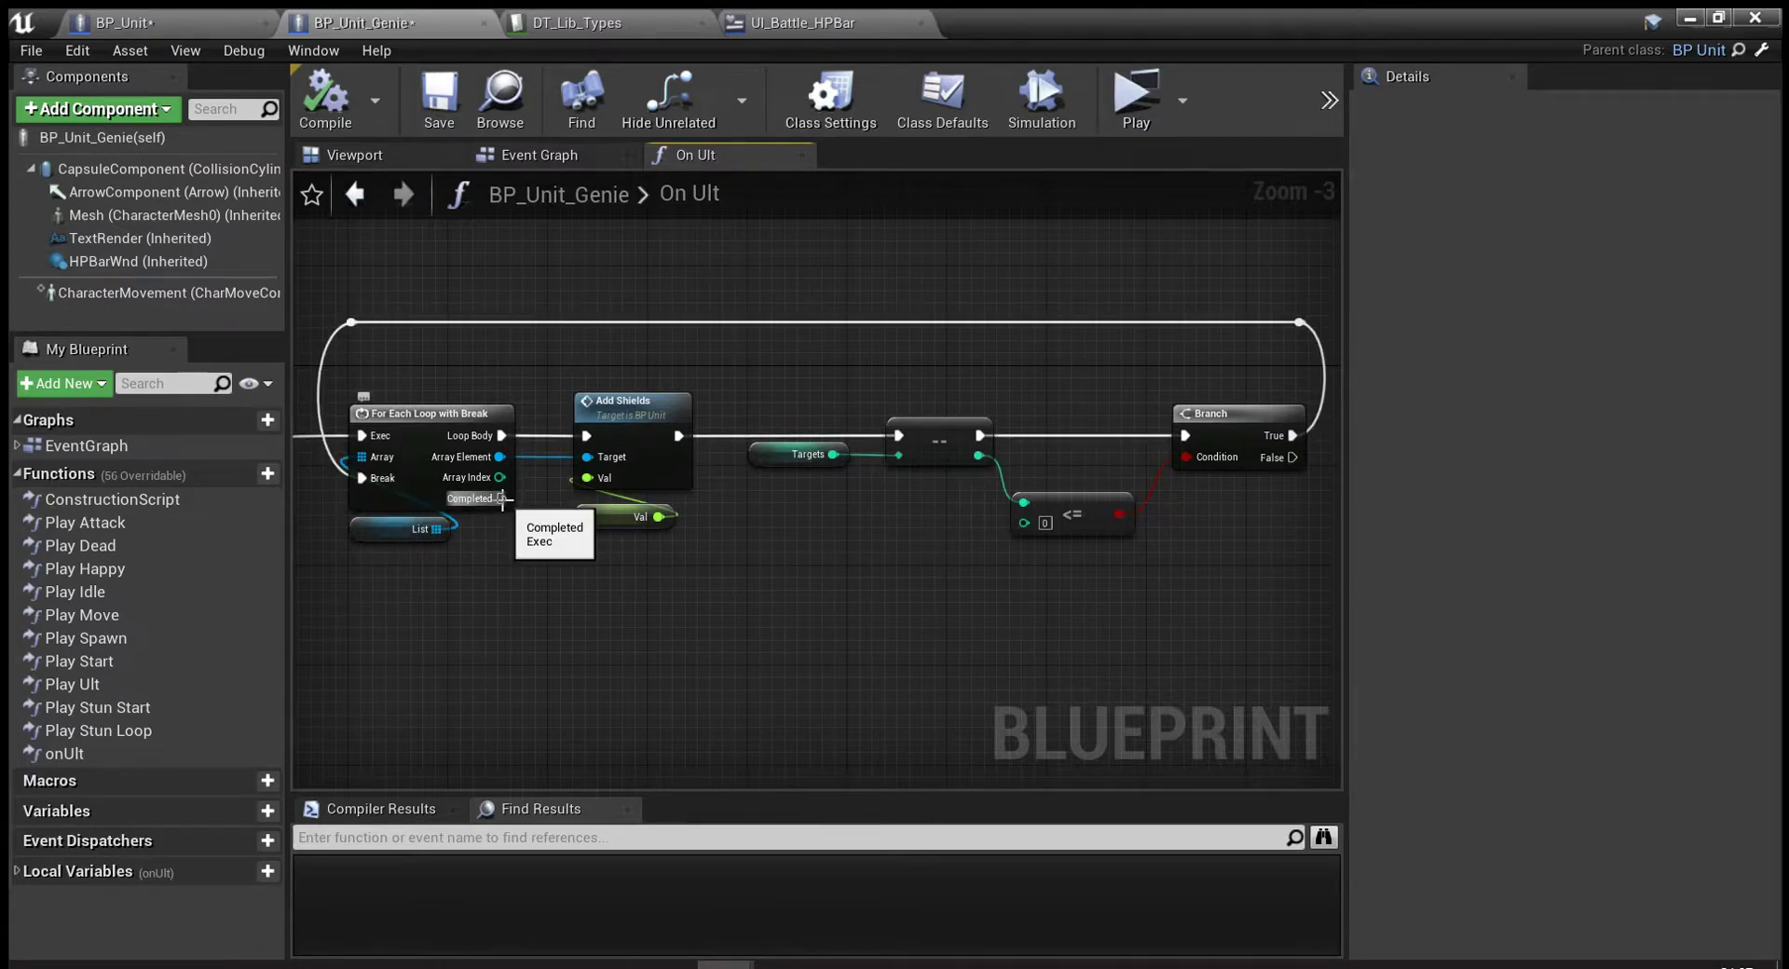
pyautogui.click(501, 585)
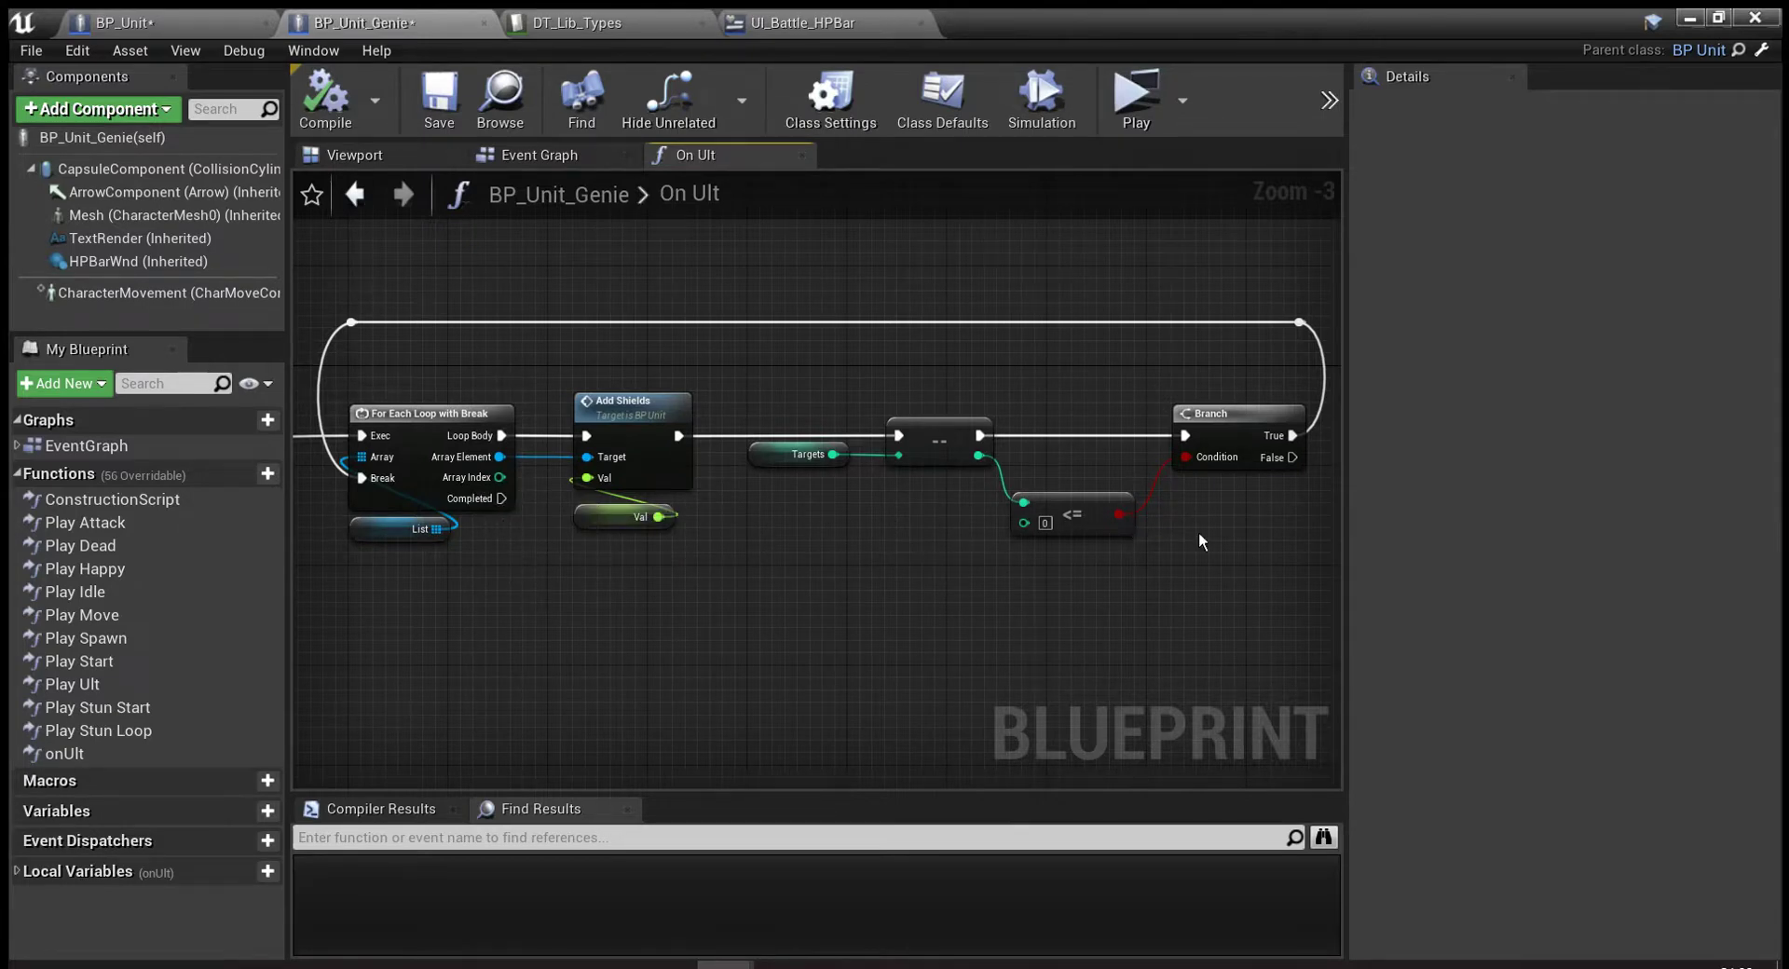
pyautogui.moveTo(499, 529); pyautogui.dragTo(913, 567, button='right')
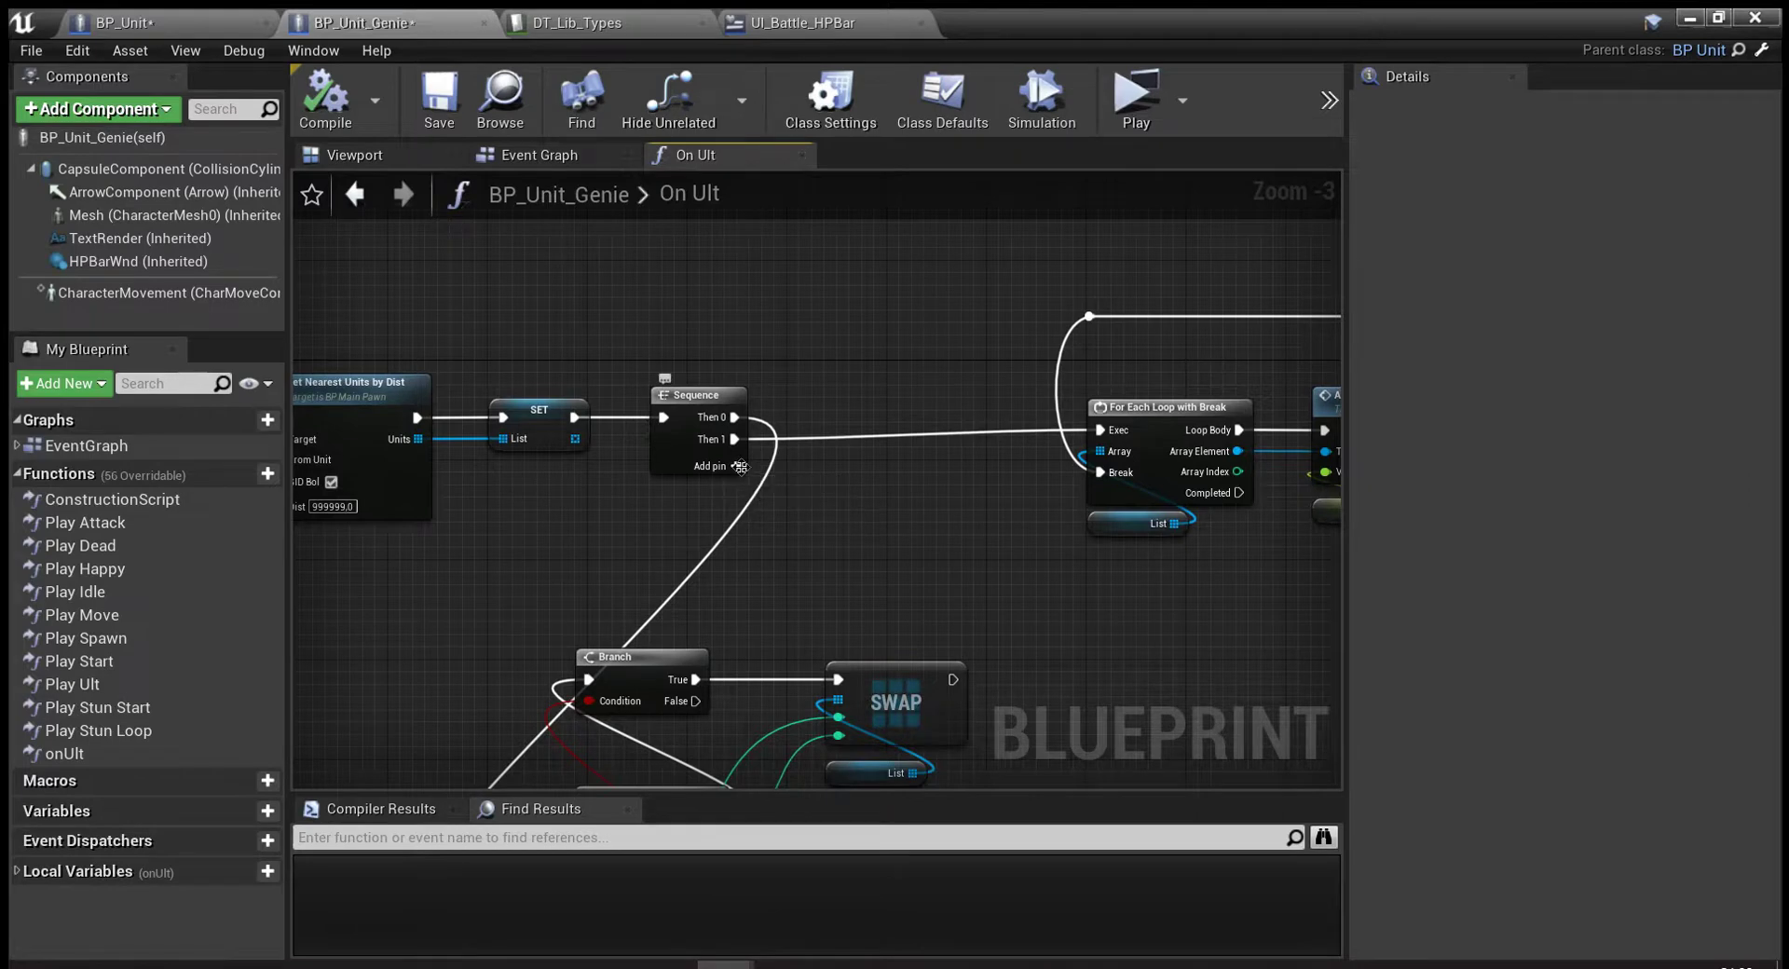
pyautogui.scroll(-1, 872, 366)
pyautogui.moveTo(873, 365)
pyautogui.mouseDown(button='right')
pyautogui.moveTo(399, 432)
pyautogui.moveTo(402, 406)
pyautogui.mouseUp(button='right')
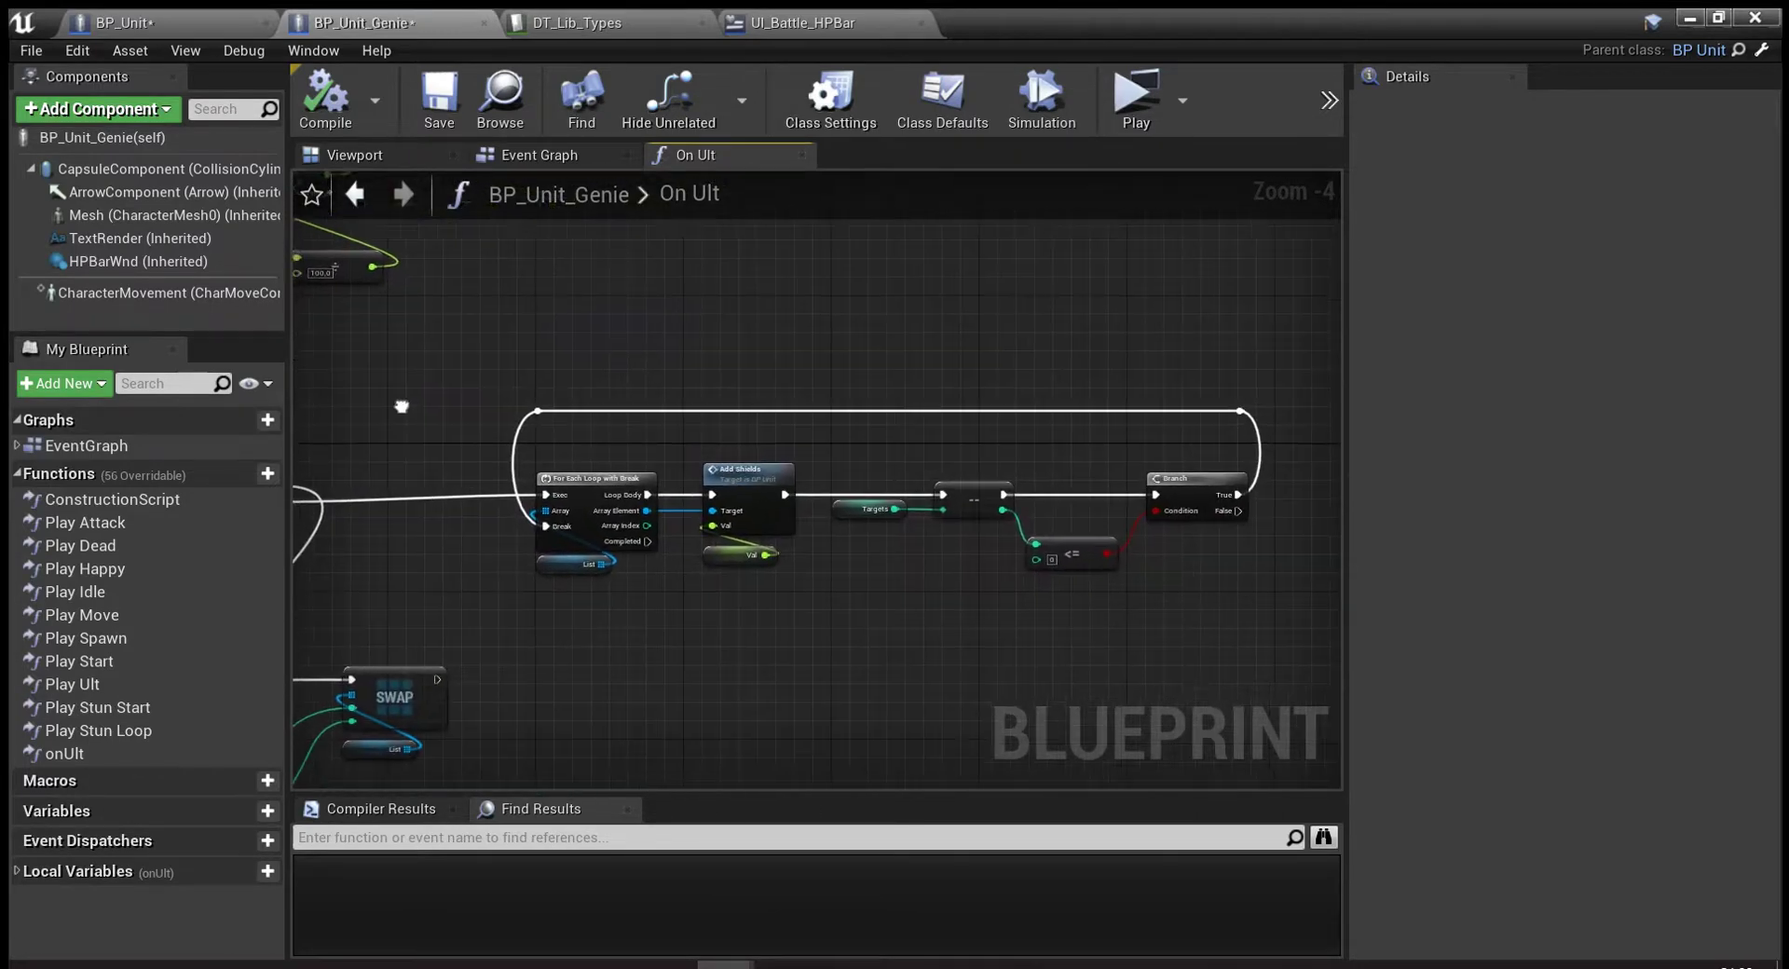
pyautogui.scroll(2, 652, 550)
pyautogui.moveTo(858, 659); pyautogui.dragTo(730, 639, button='right')
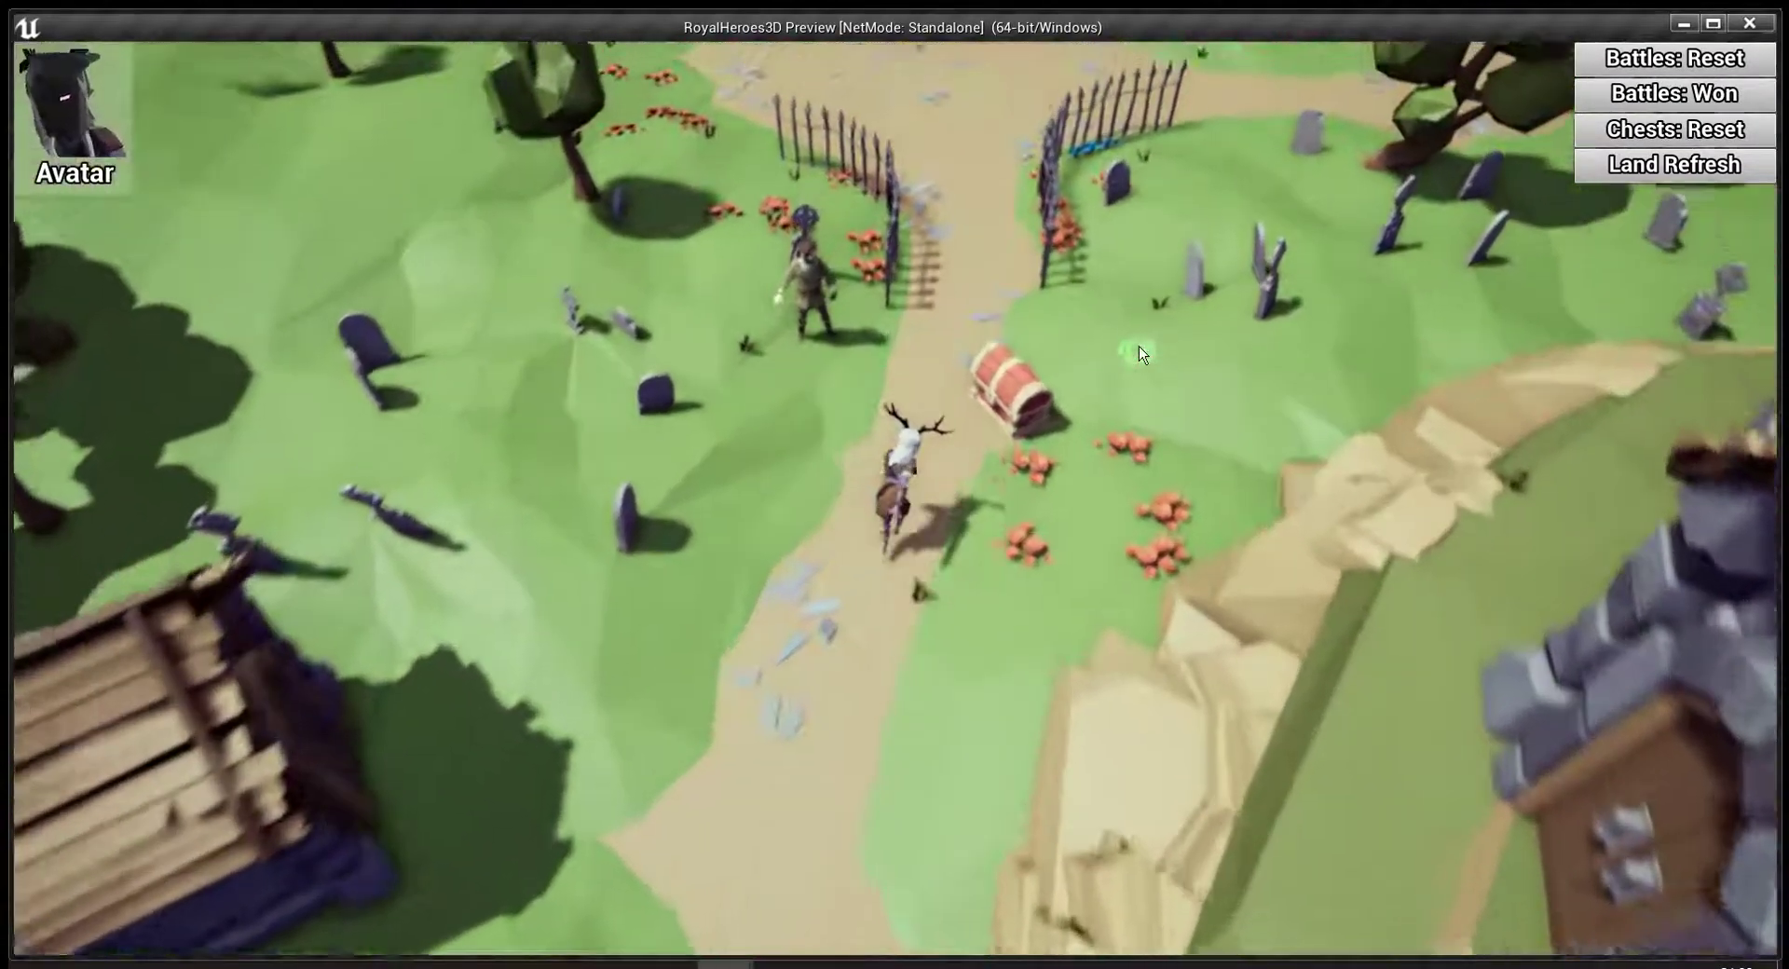
# Walk the hero up, apply the cheat and immunity shield, then switch to a new land.
pyautogui.moveTo(1139, 345); pyautogui.dragTo(1139, 345)
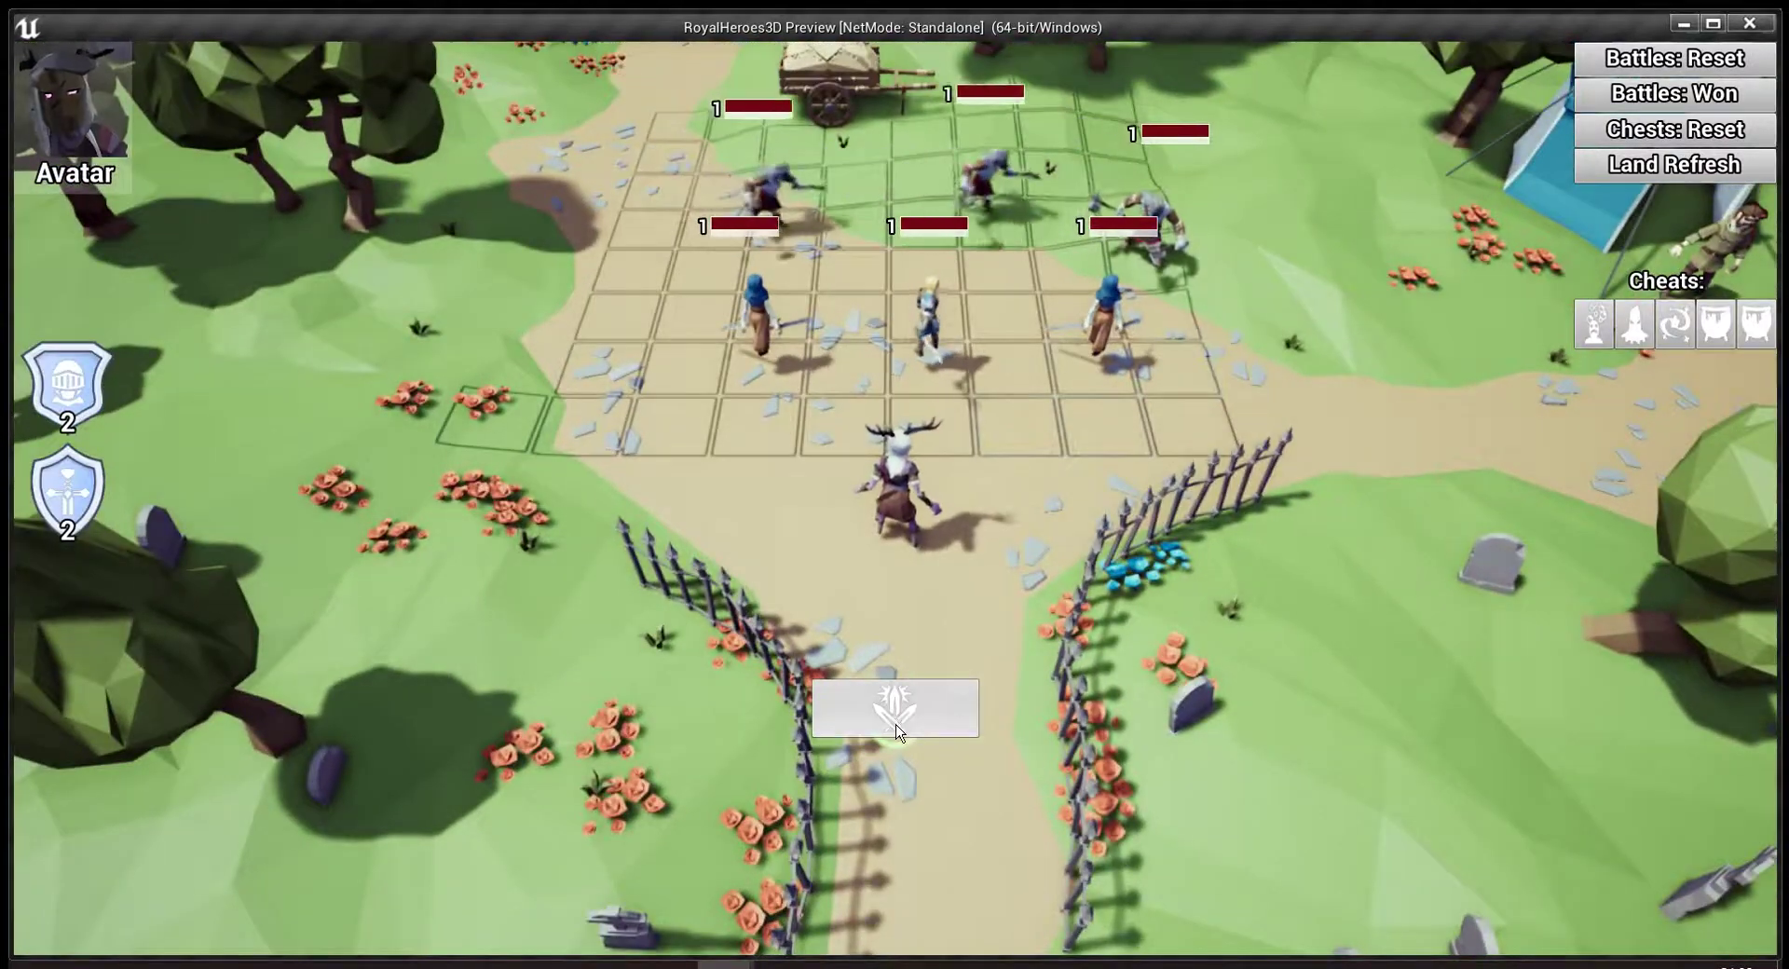
pyautogui.click(1718, 322)
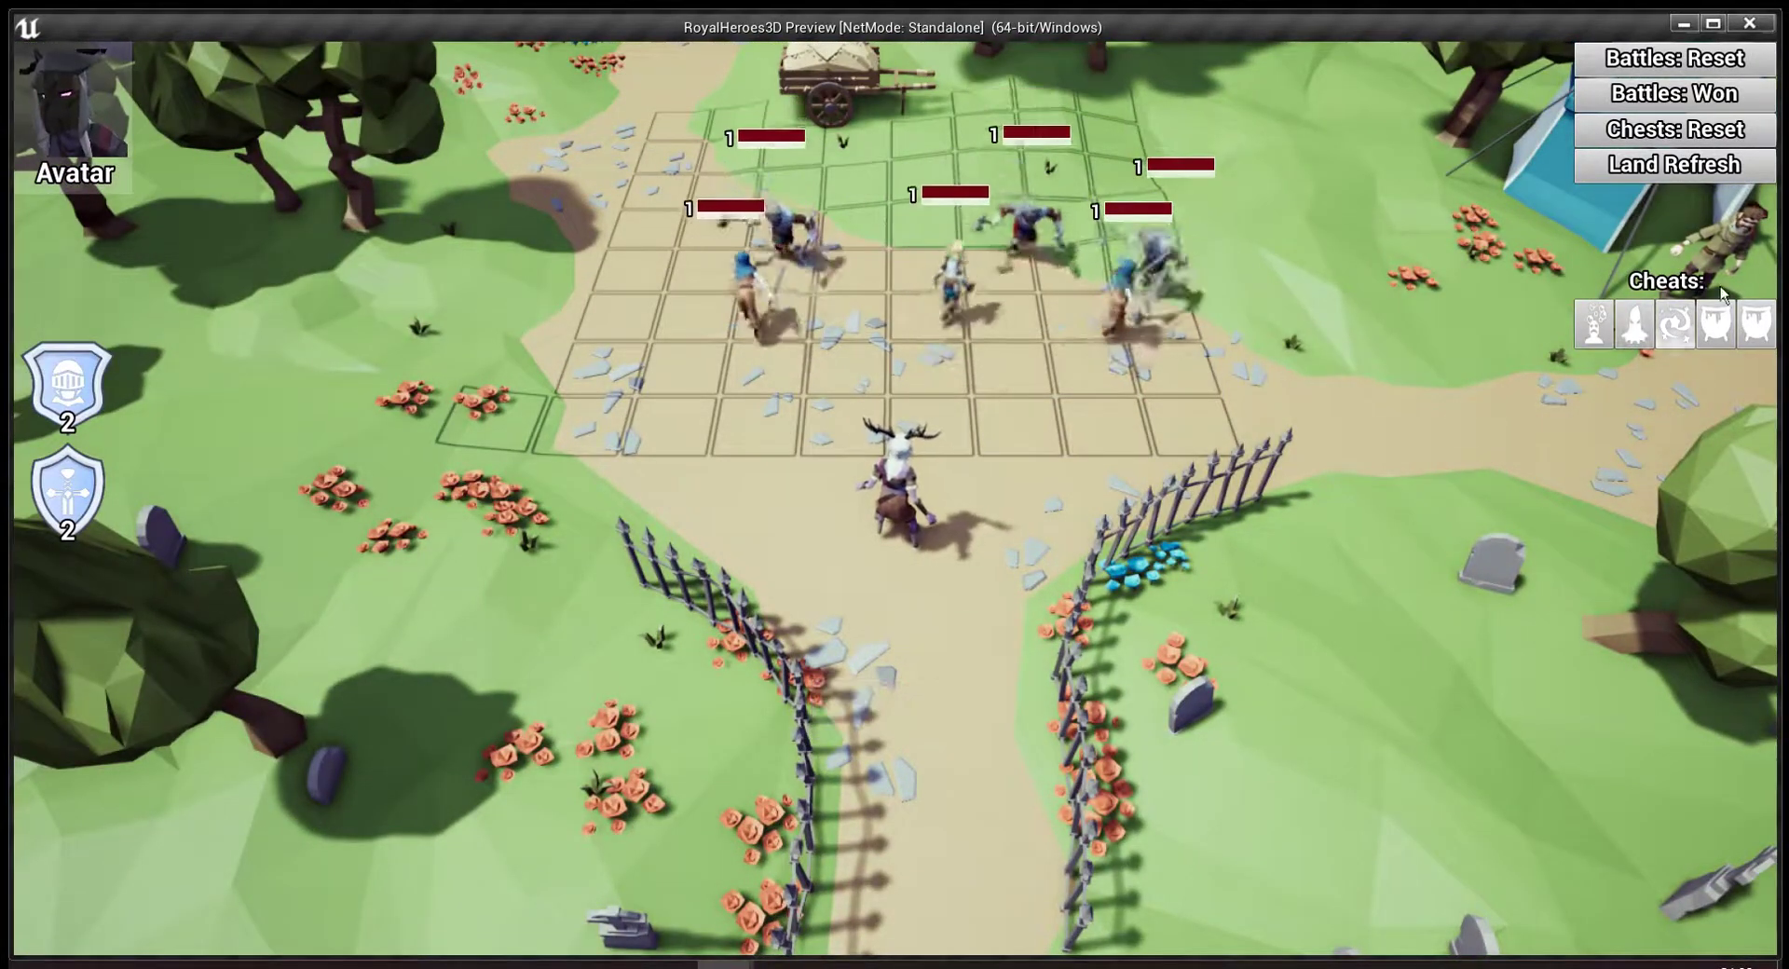
pyautogui.click(1109, 522)
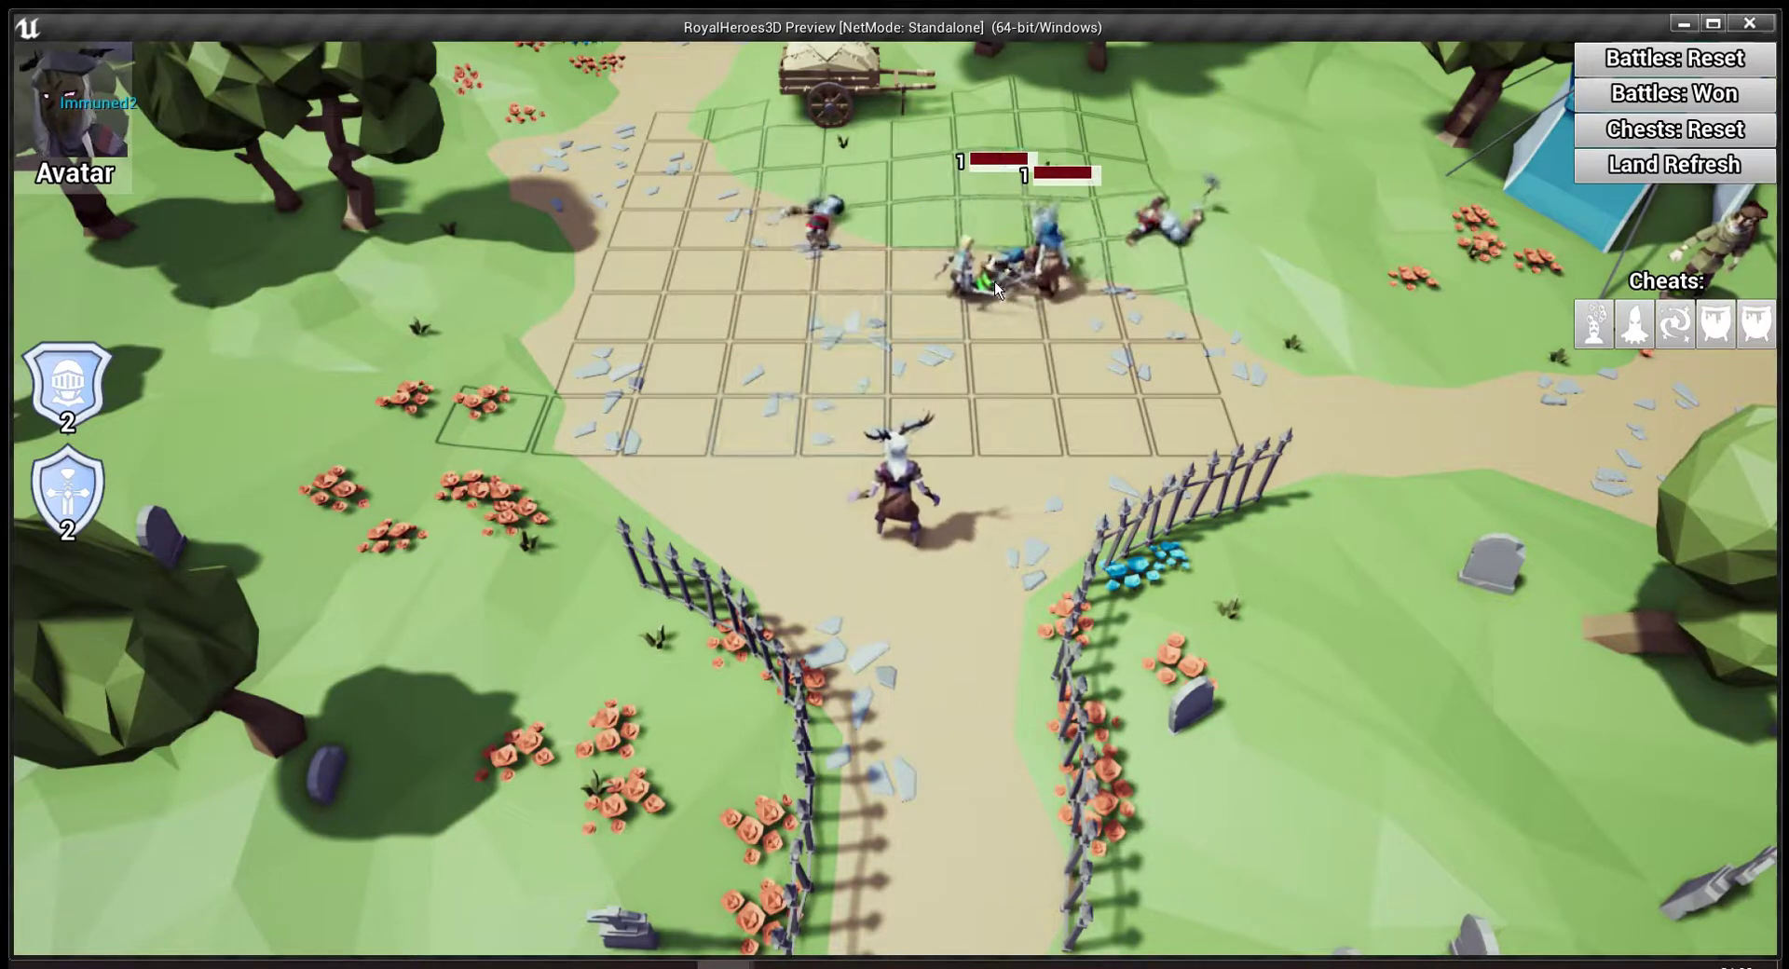
pyautogui.click(1650, 163)
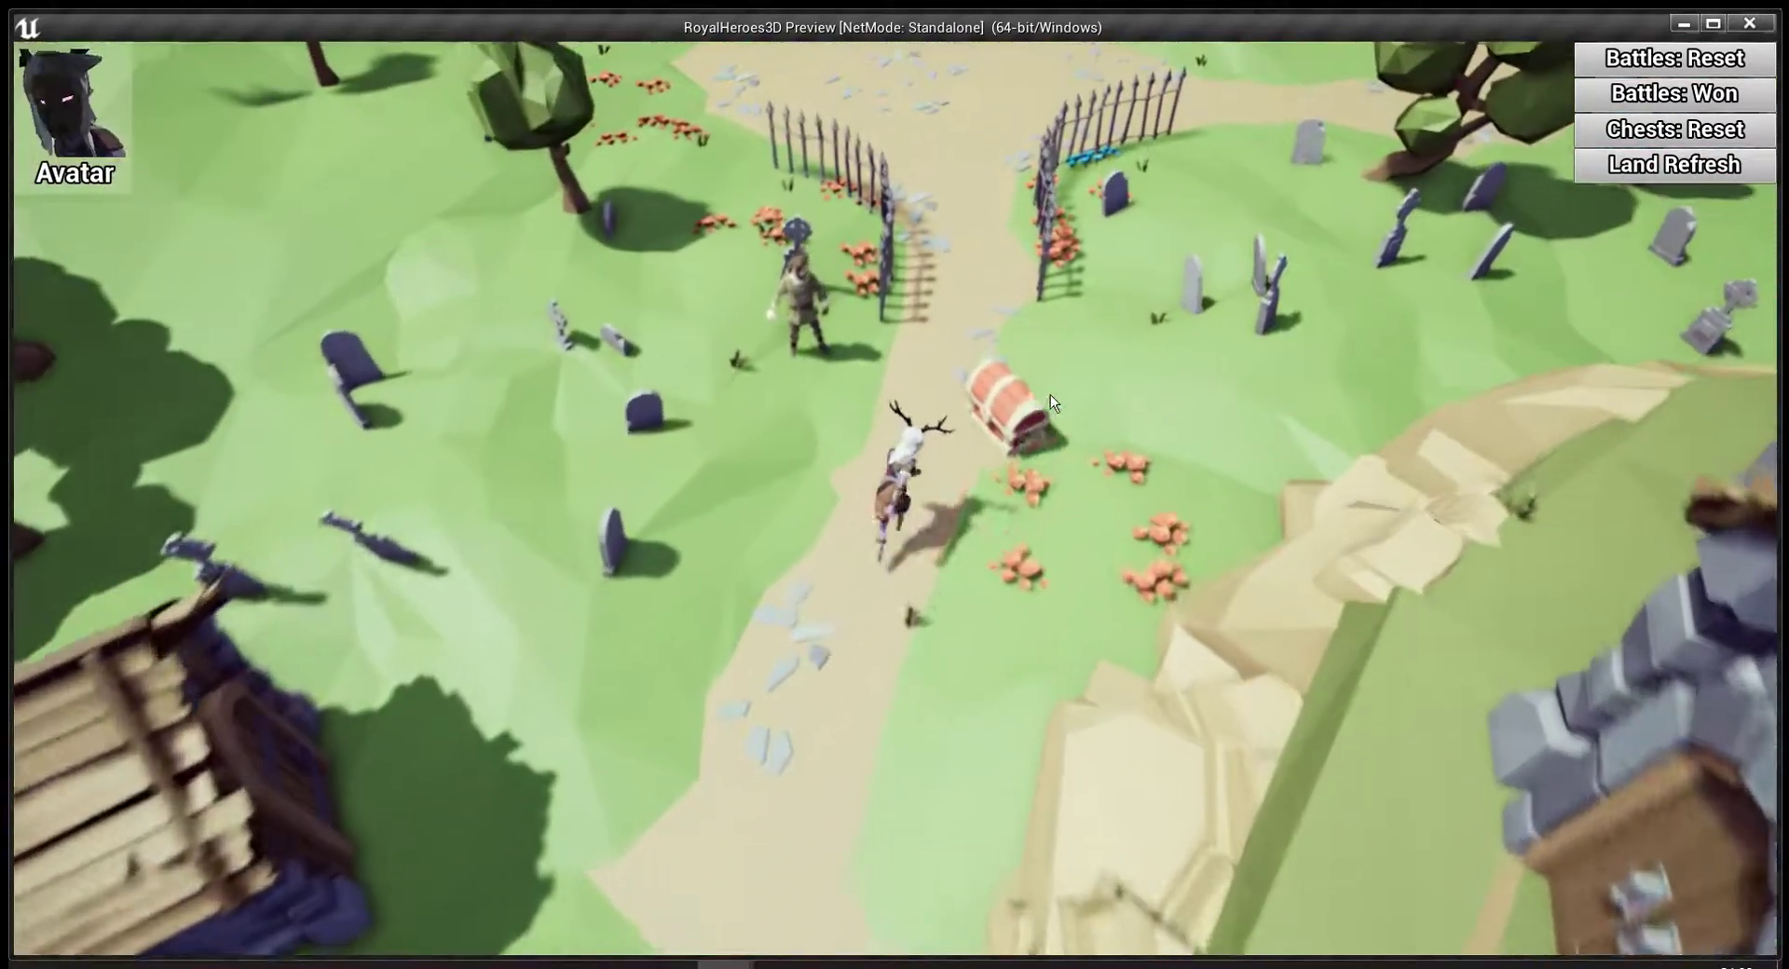
# Open the graveyard chest's loot panel, reroll the offer and take the first Genie.
pyautogui.click(1050, 394)
pyautogui.click(751, 882)
pyautogui.click(906, 692)
pyautogui.click(890, 735)
pyautogui.click(890, 733)
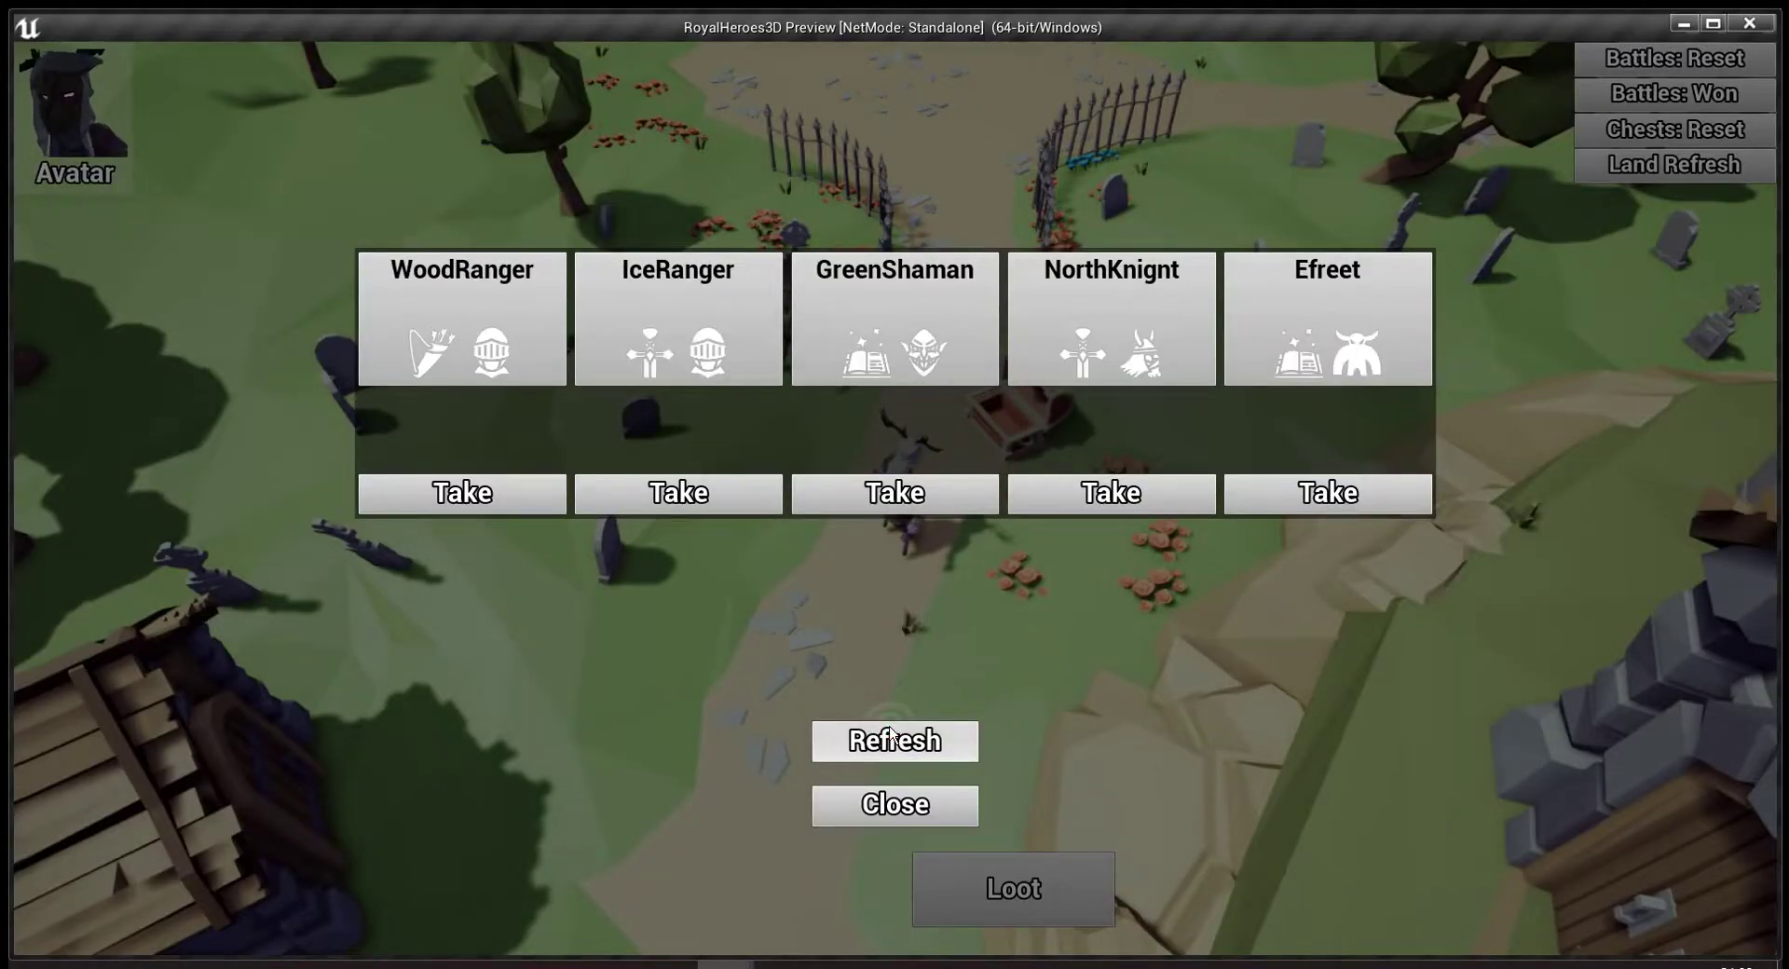
pyautogui.click(890, 733)
pyautogui.click(890, 733)
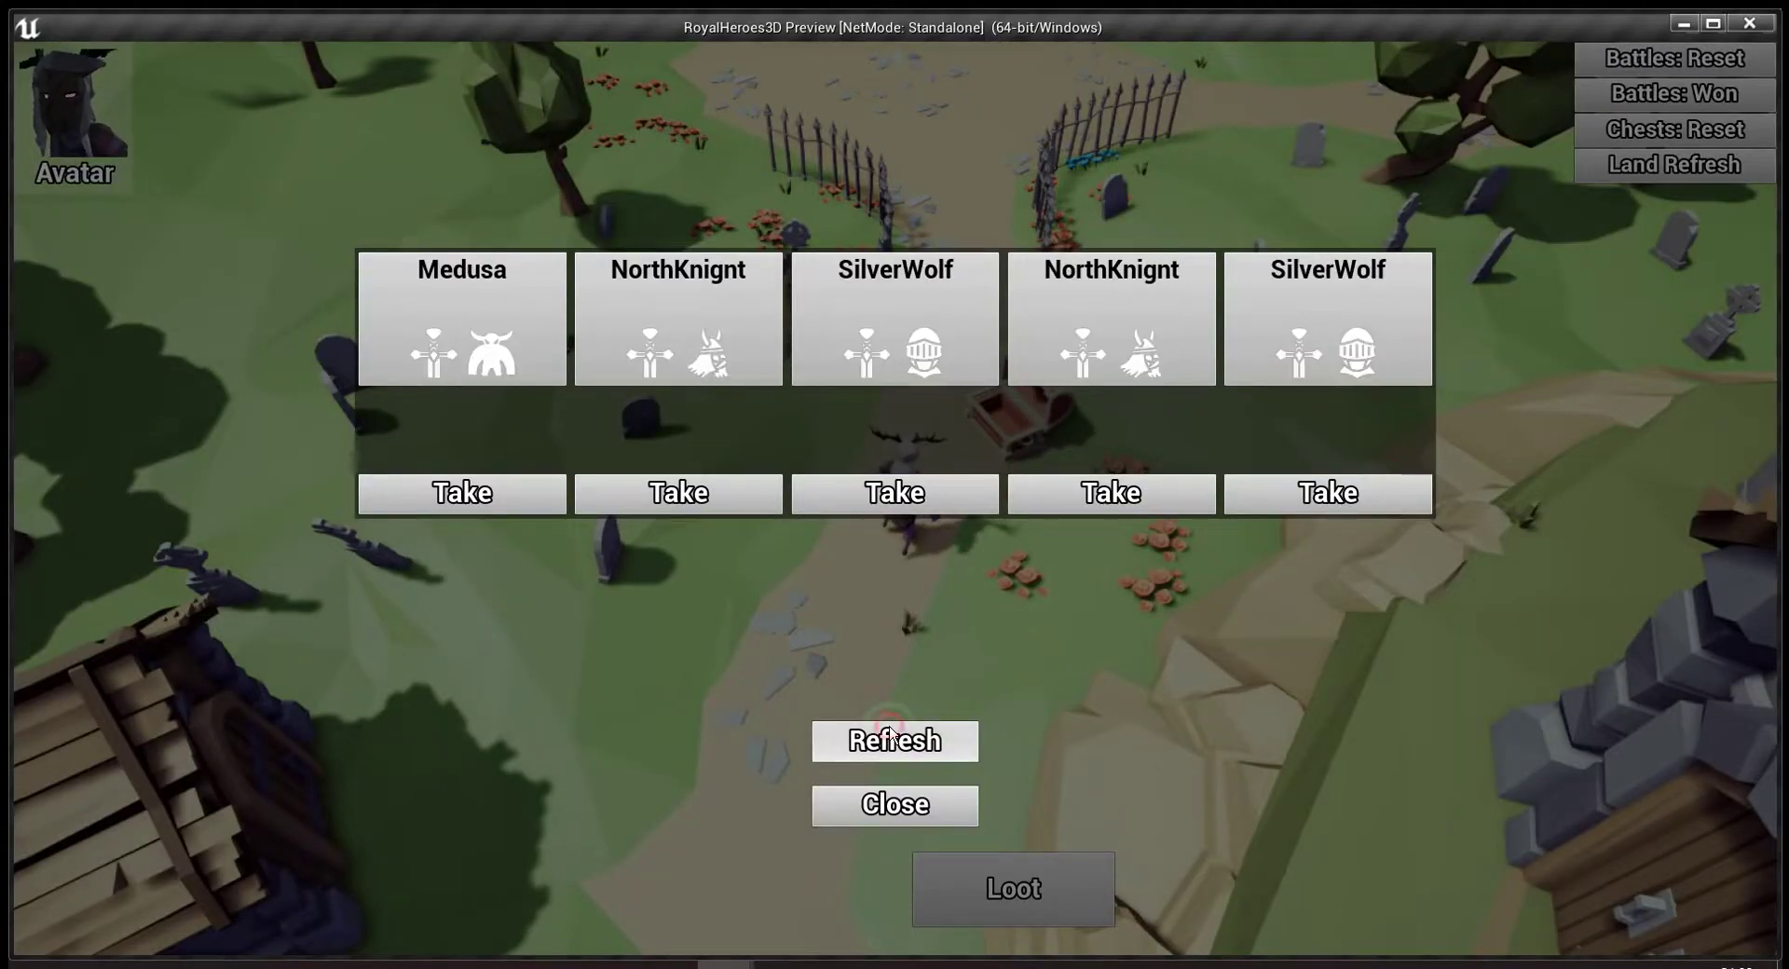
pyautogui.click(891, 733)
pyautogui.click(452, 499)
# Reroll again, take a second Genie so the Pouch holds 2, then head into battle.
pyautogui.click(868, 742)
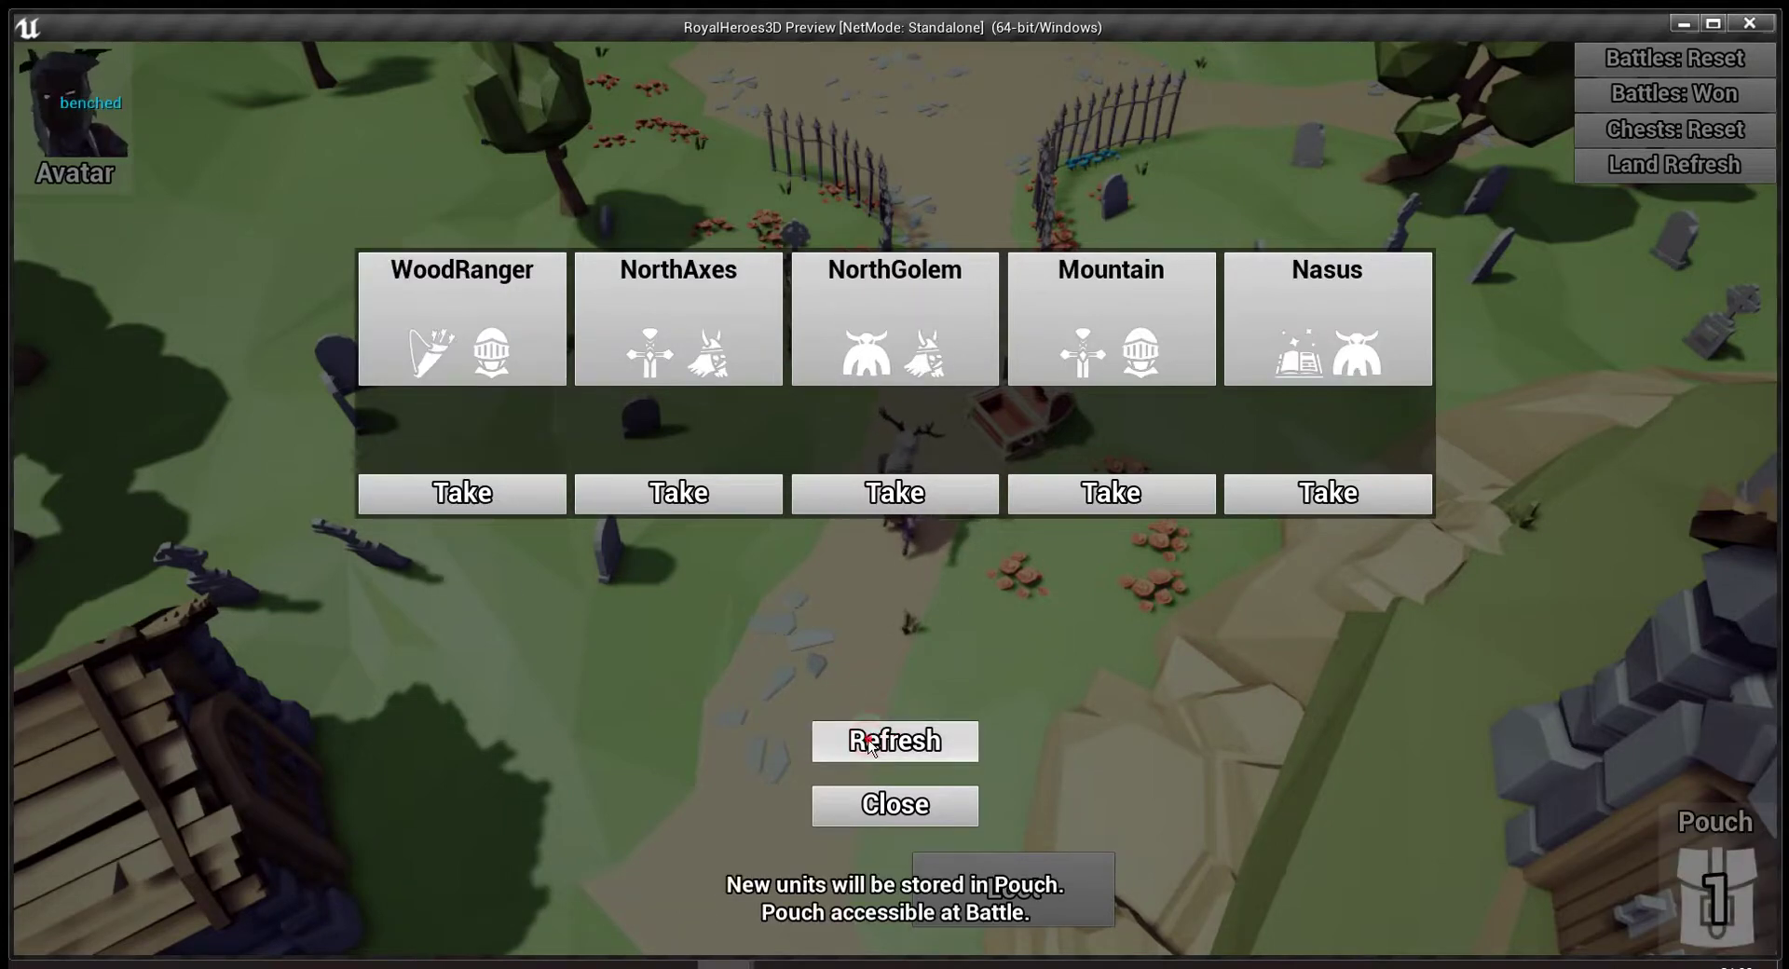
pyautogui.click(868, 746)
pyautogui.click(1111, 493)
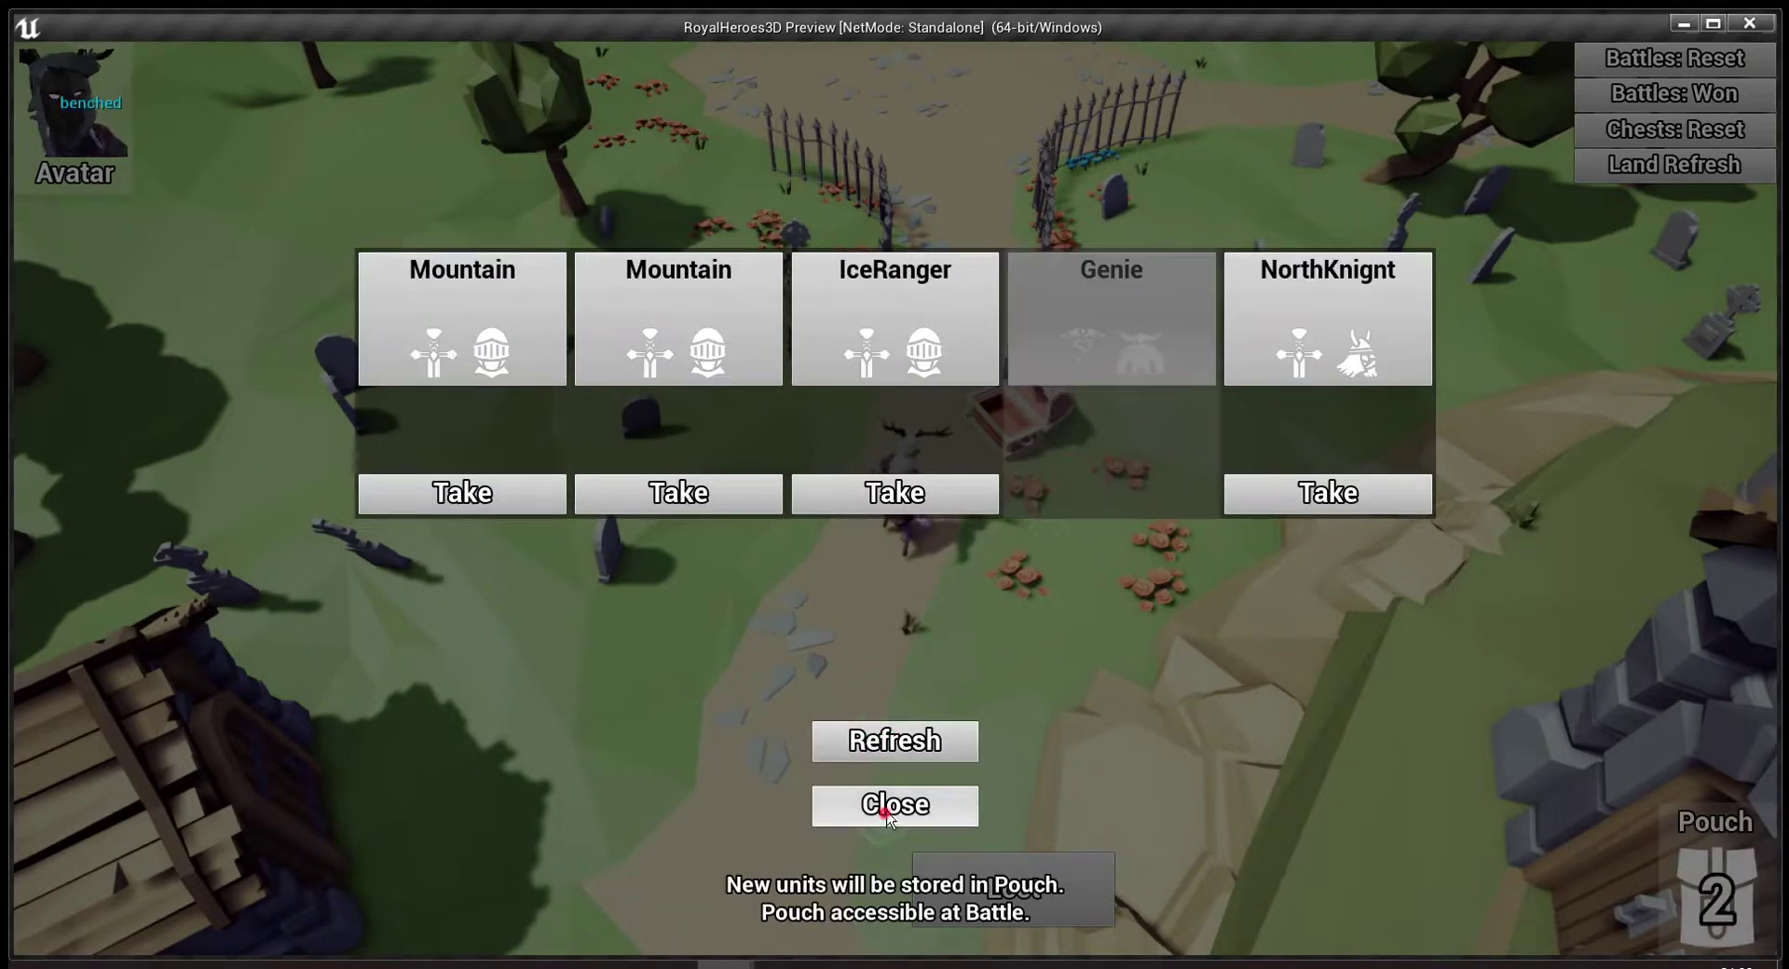
pyautogui.click(890, 807)
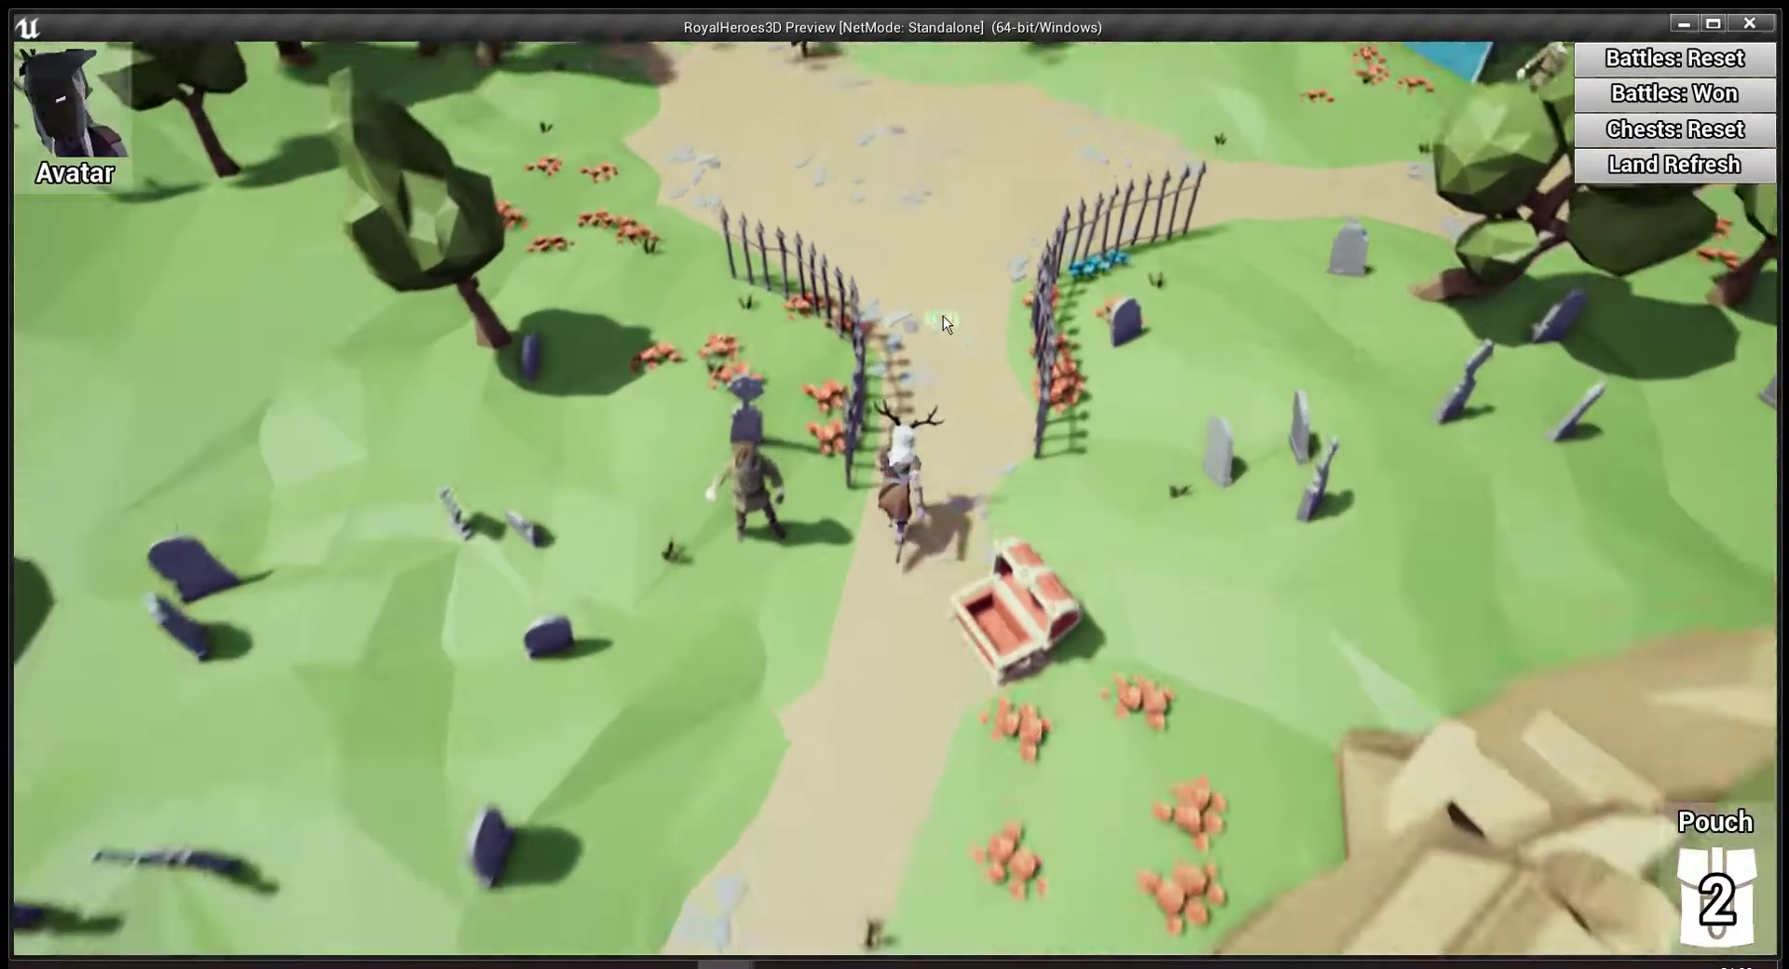
pyautogui.click(939, 321)
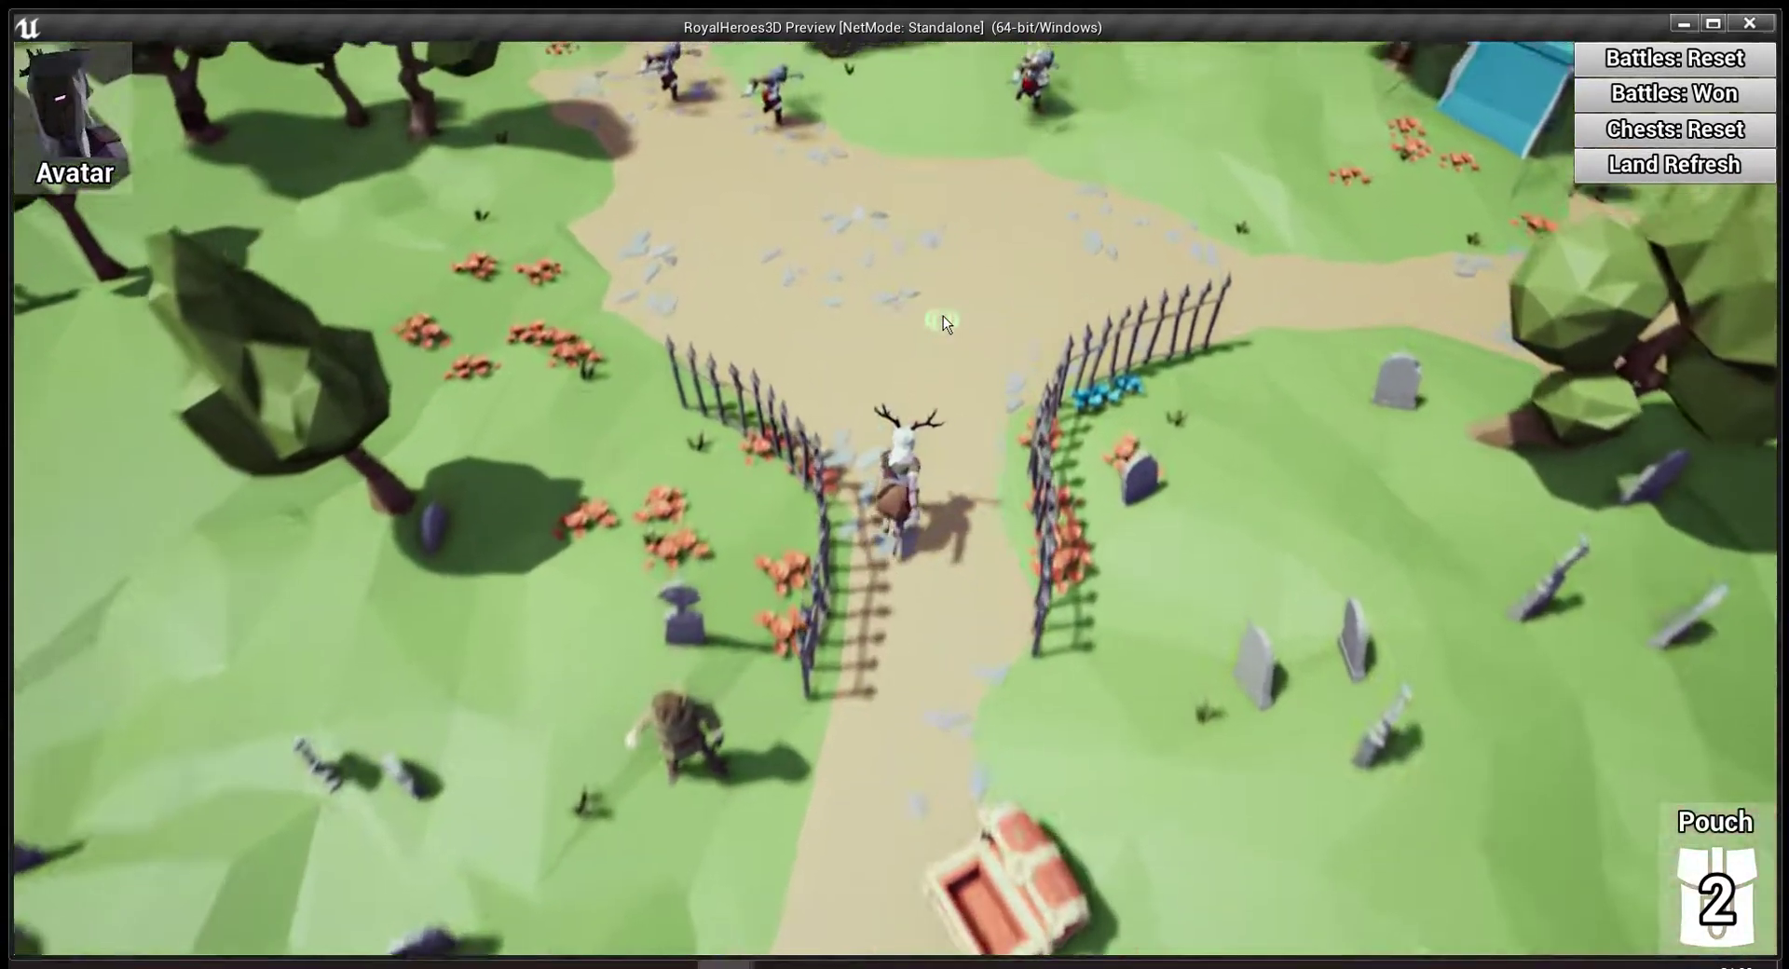
pyautogui.click(653, 872)
# Deploy the Genie, apply the immunity shield, run the battle round, then close the game preview.
pyautogui.click(992, 813)
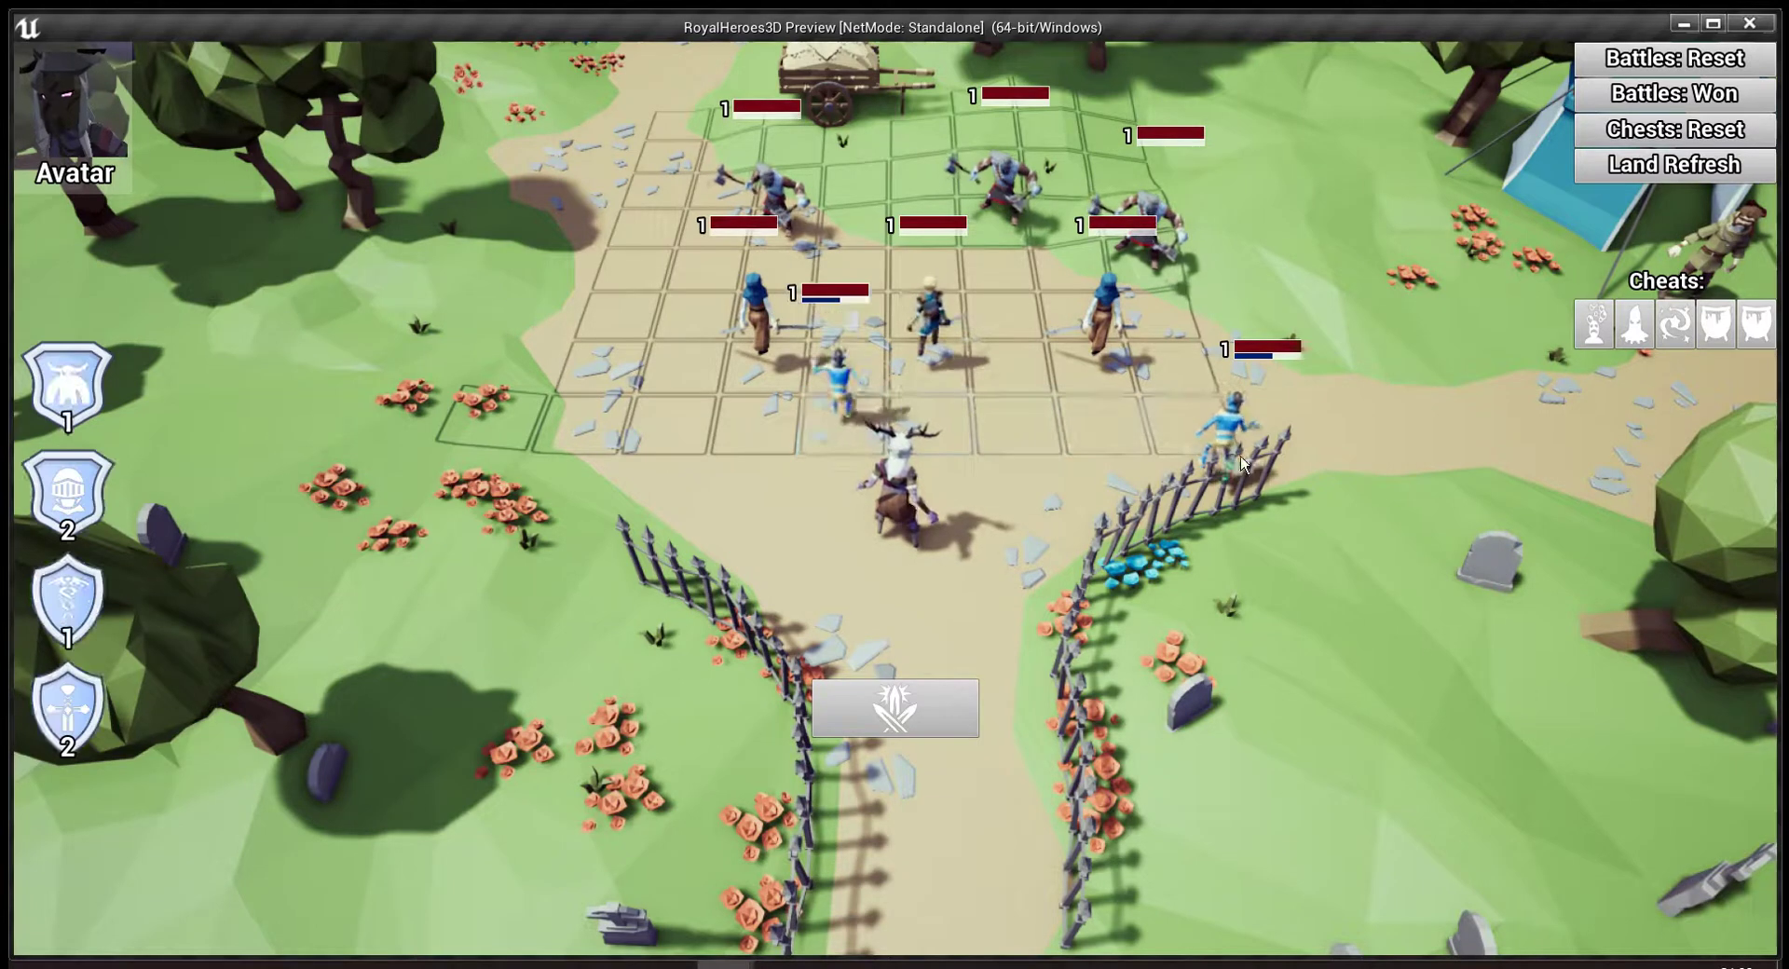
pyautogui.click(1756, 328)
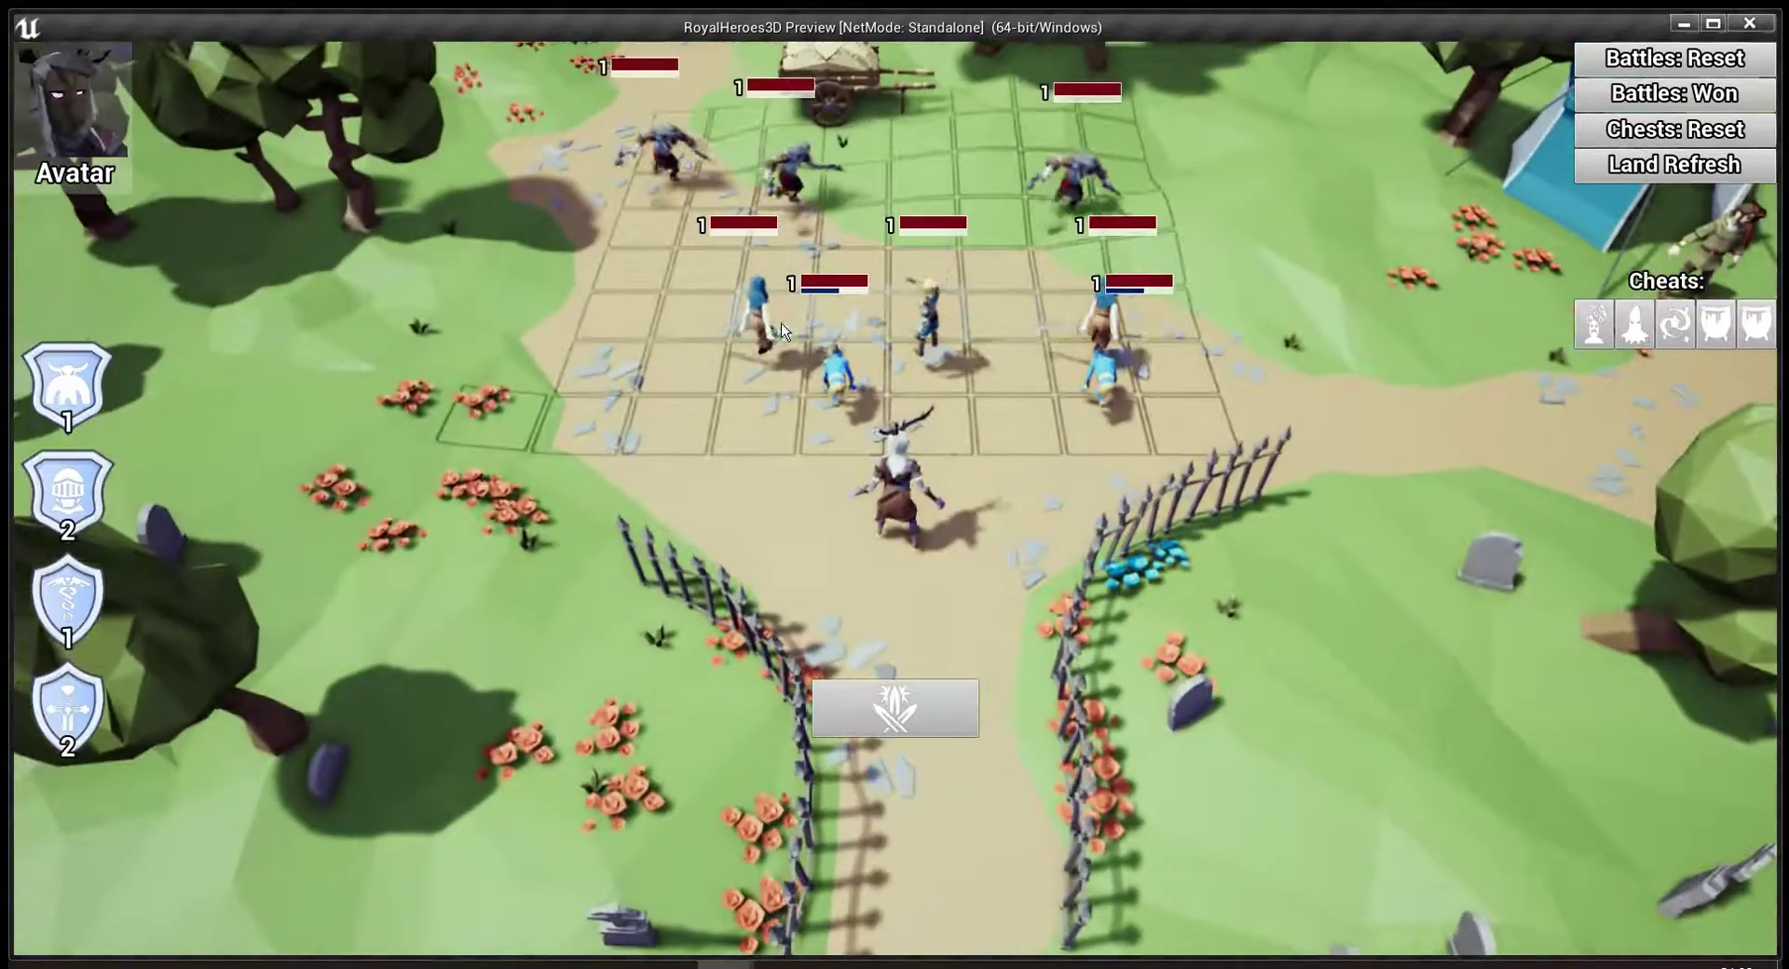
pyautogui.click(1064, 543)
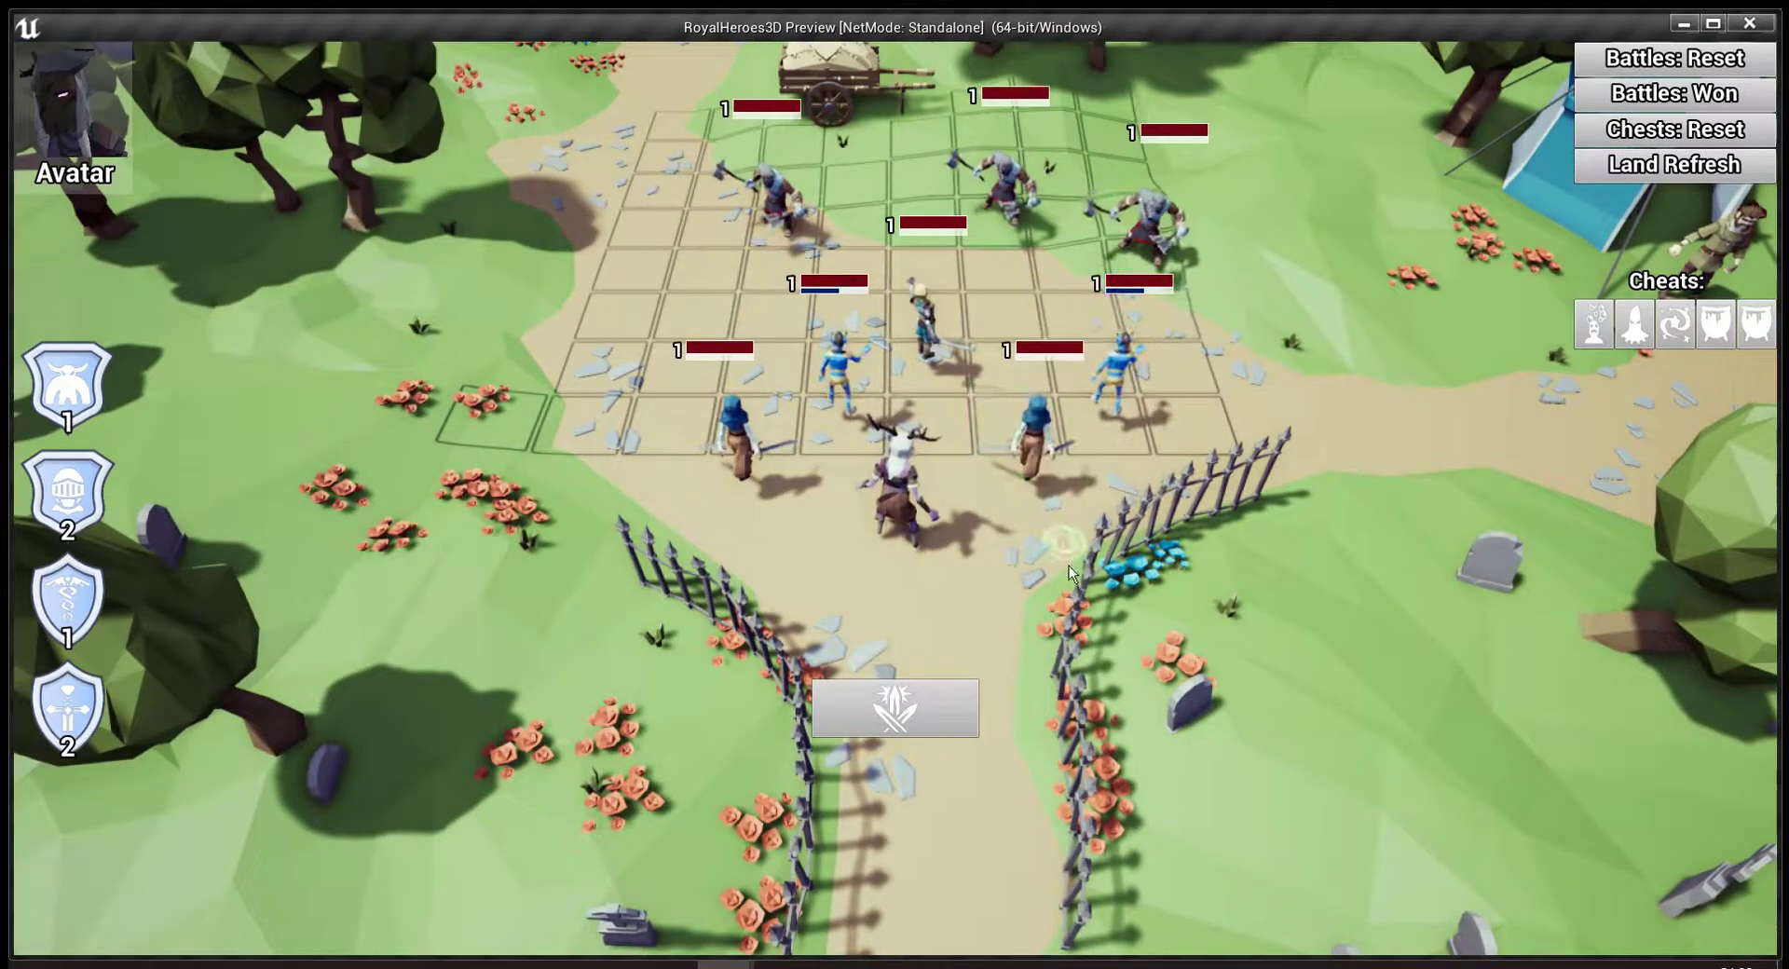
pyautogui.click(928, 710)
pyautogui.click(1308, 565)
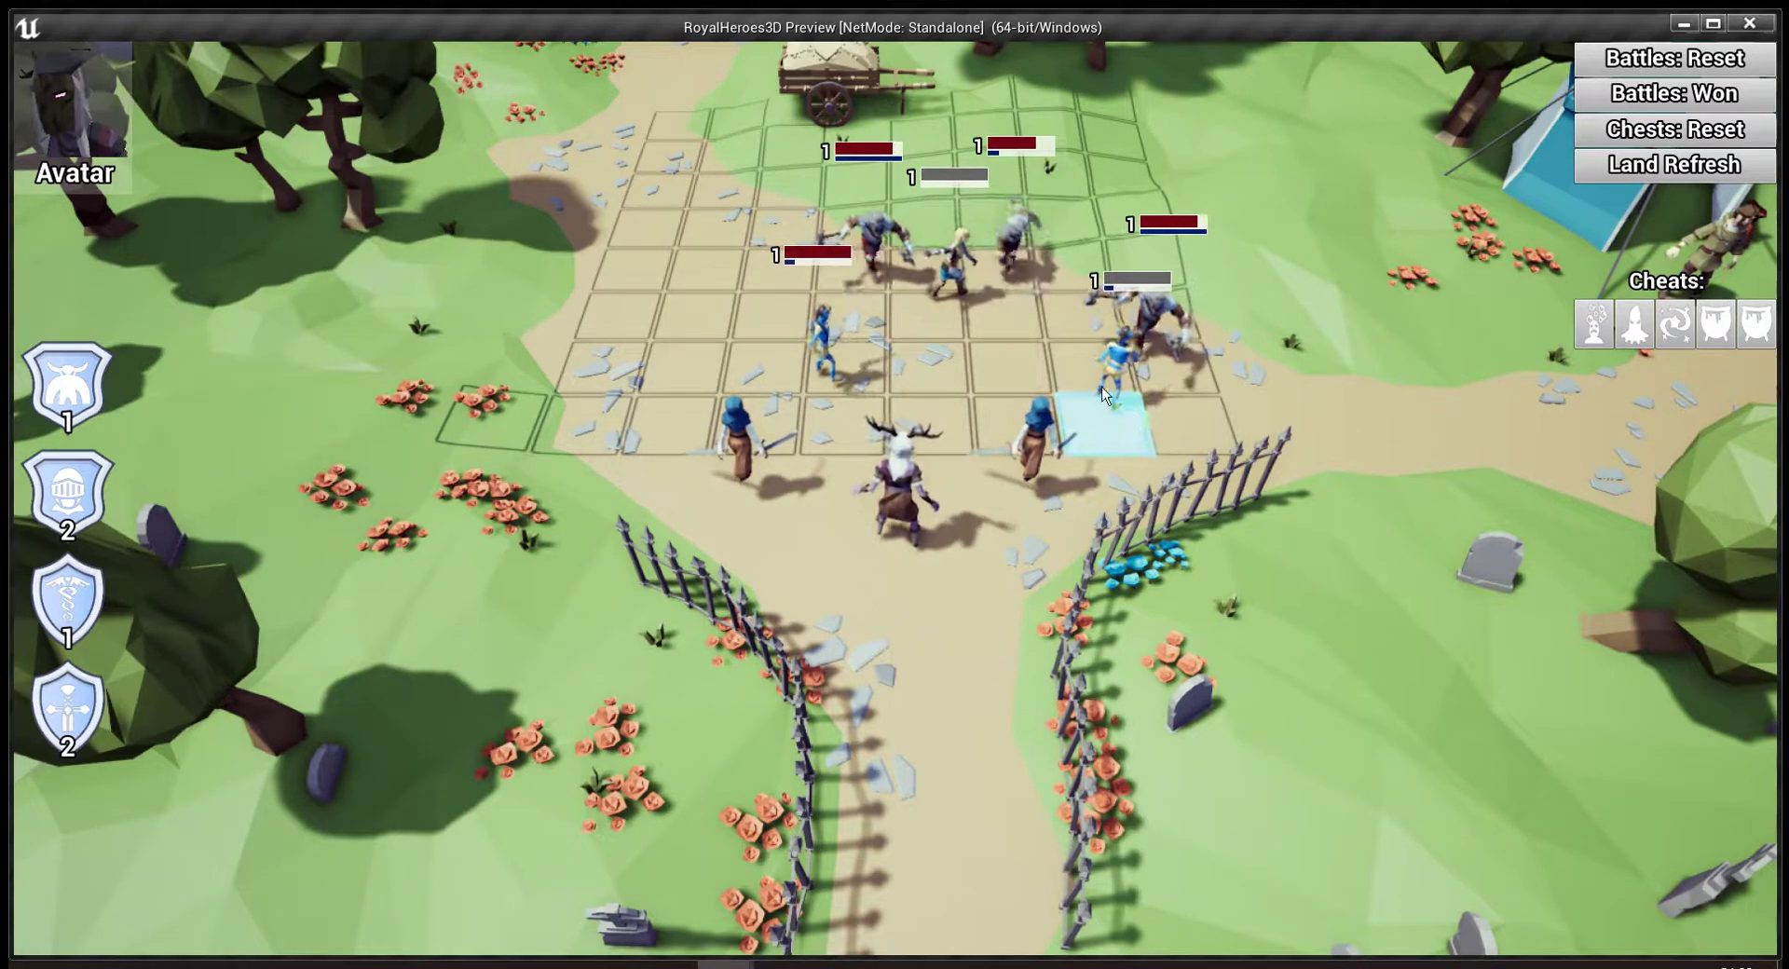
pyautogui.click(1221, 528)
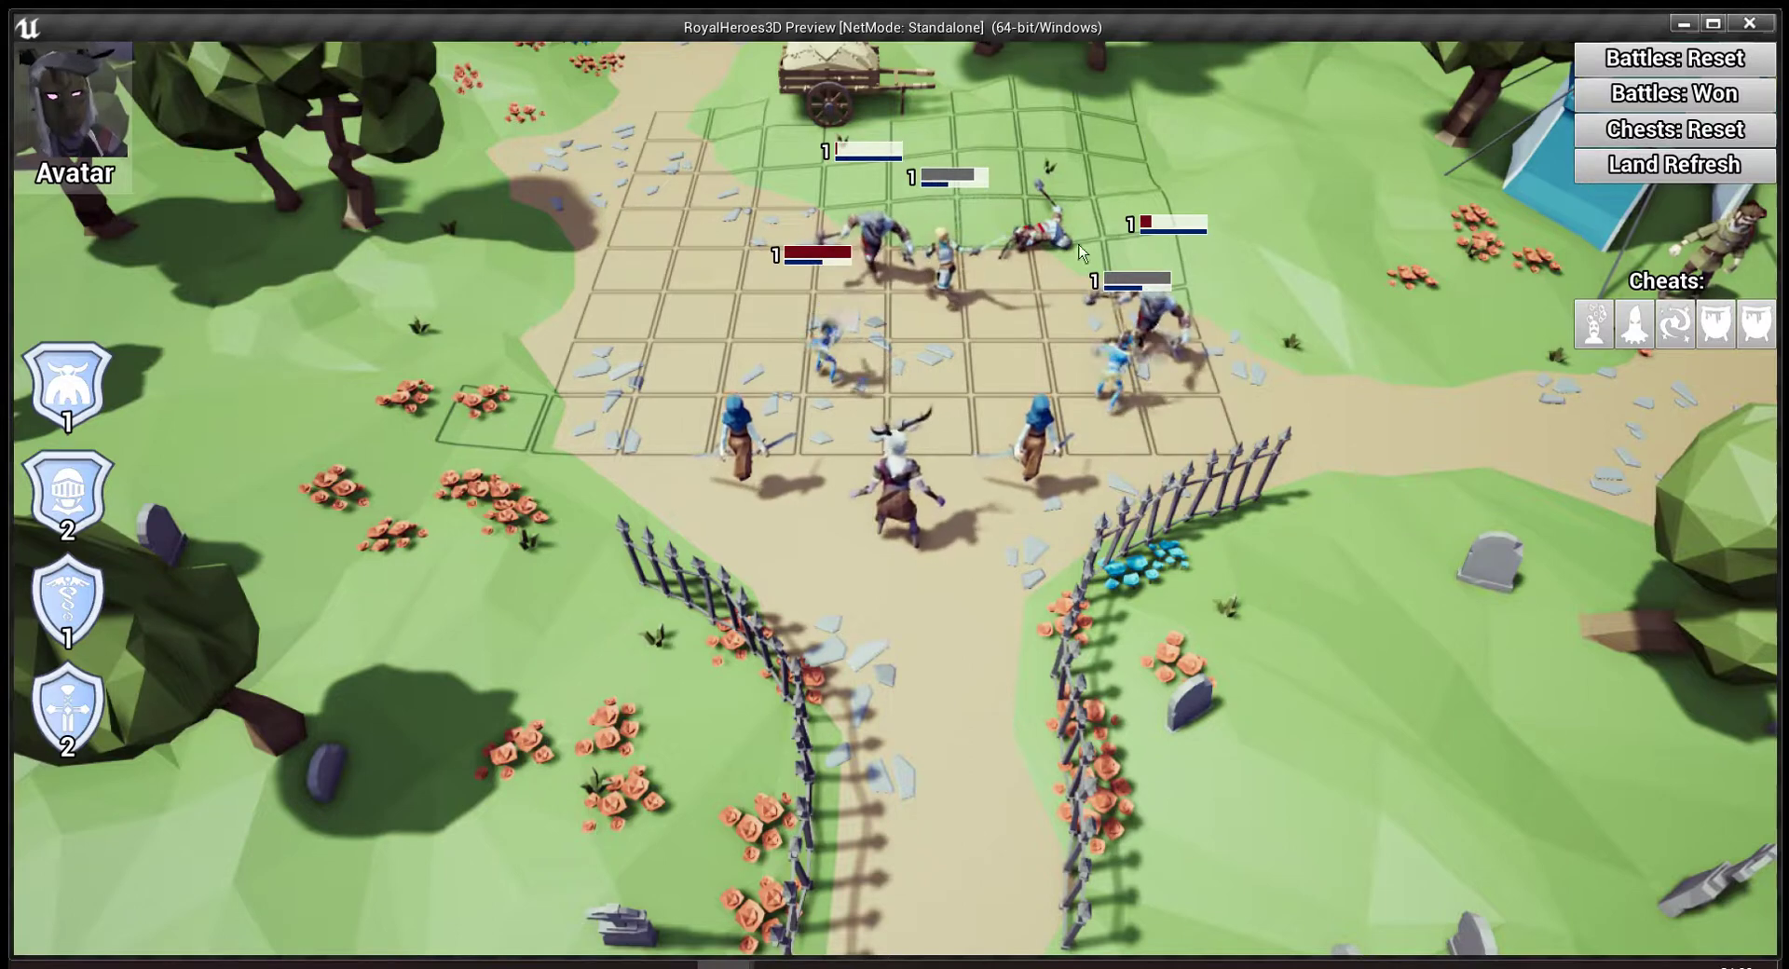
pyautogui.click(1754, 29)
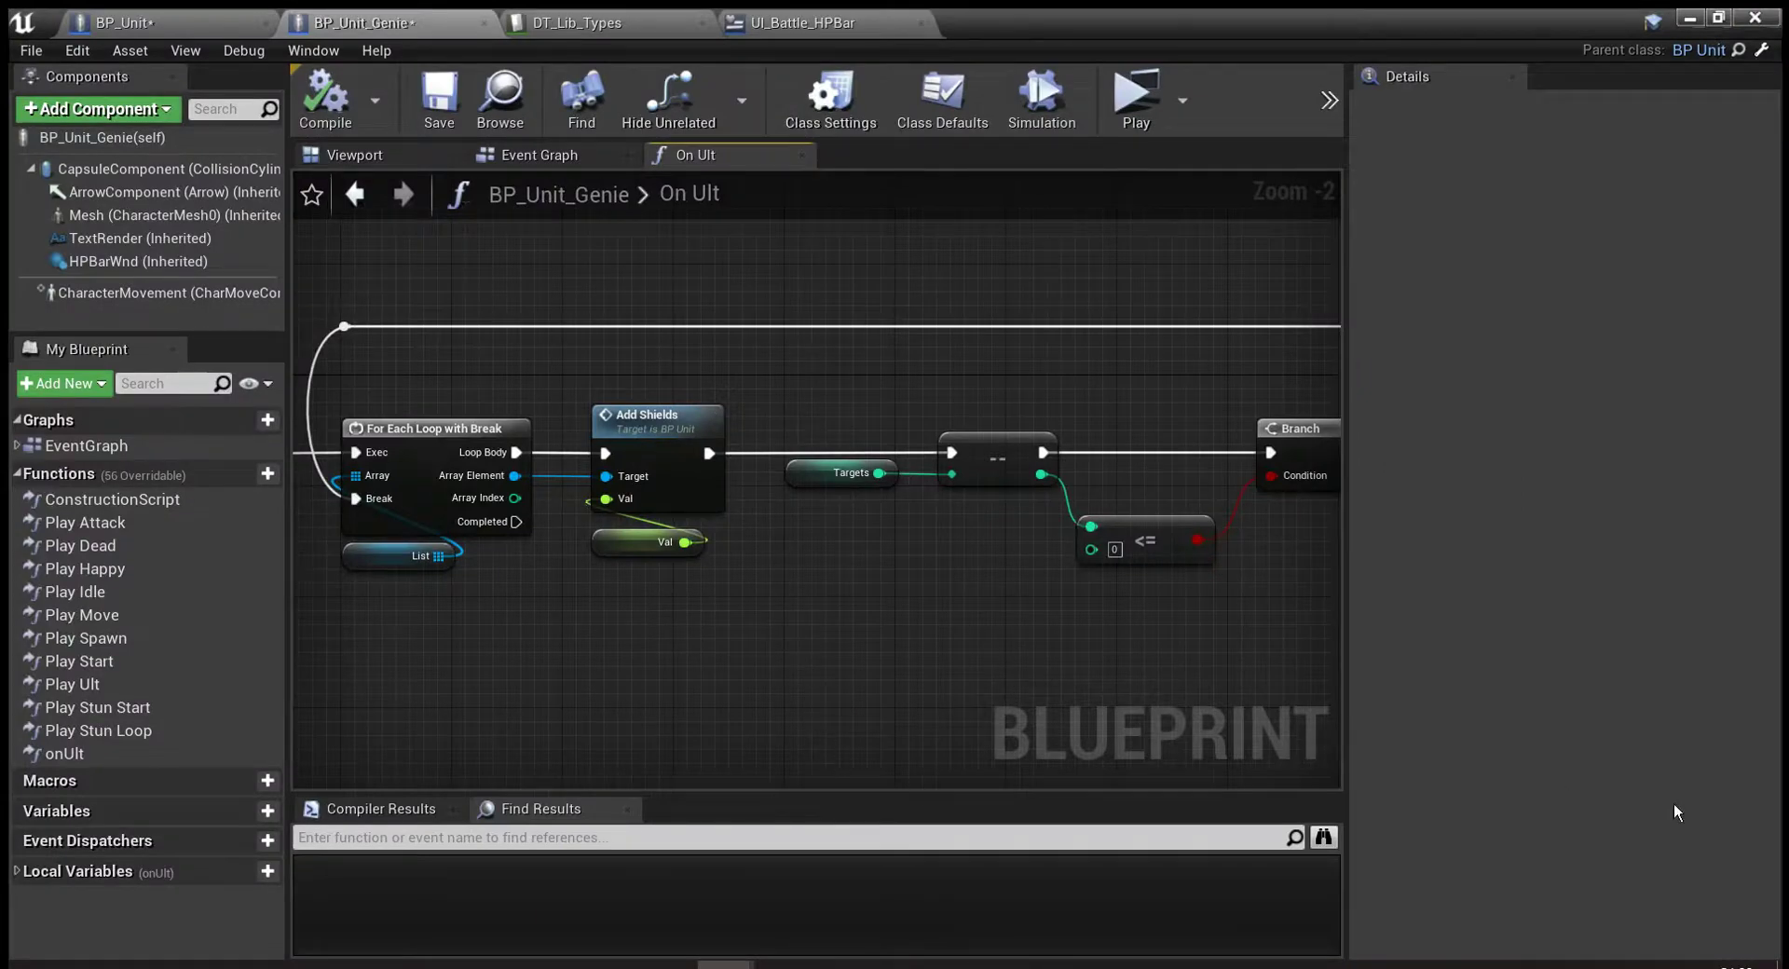
# Compile and save BP_Unit_Genie, check DT_Lib_Types, then compile and save BP_Unit.
pyautogui.click(326, 97)
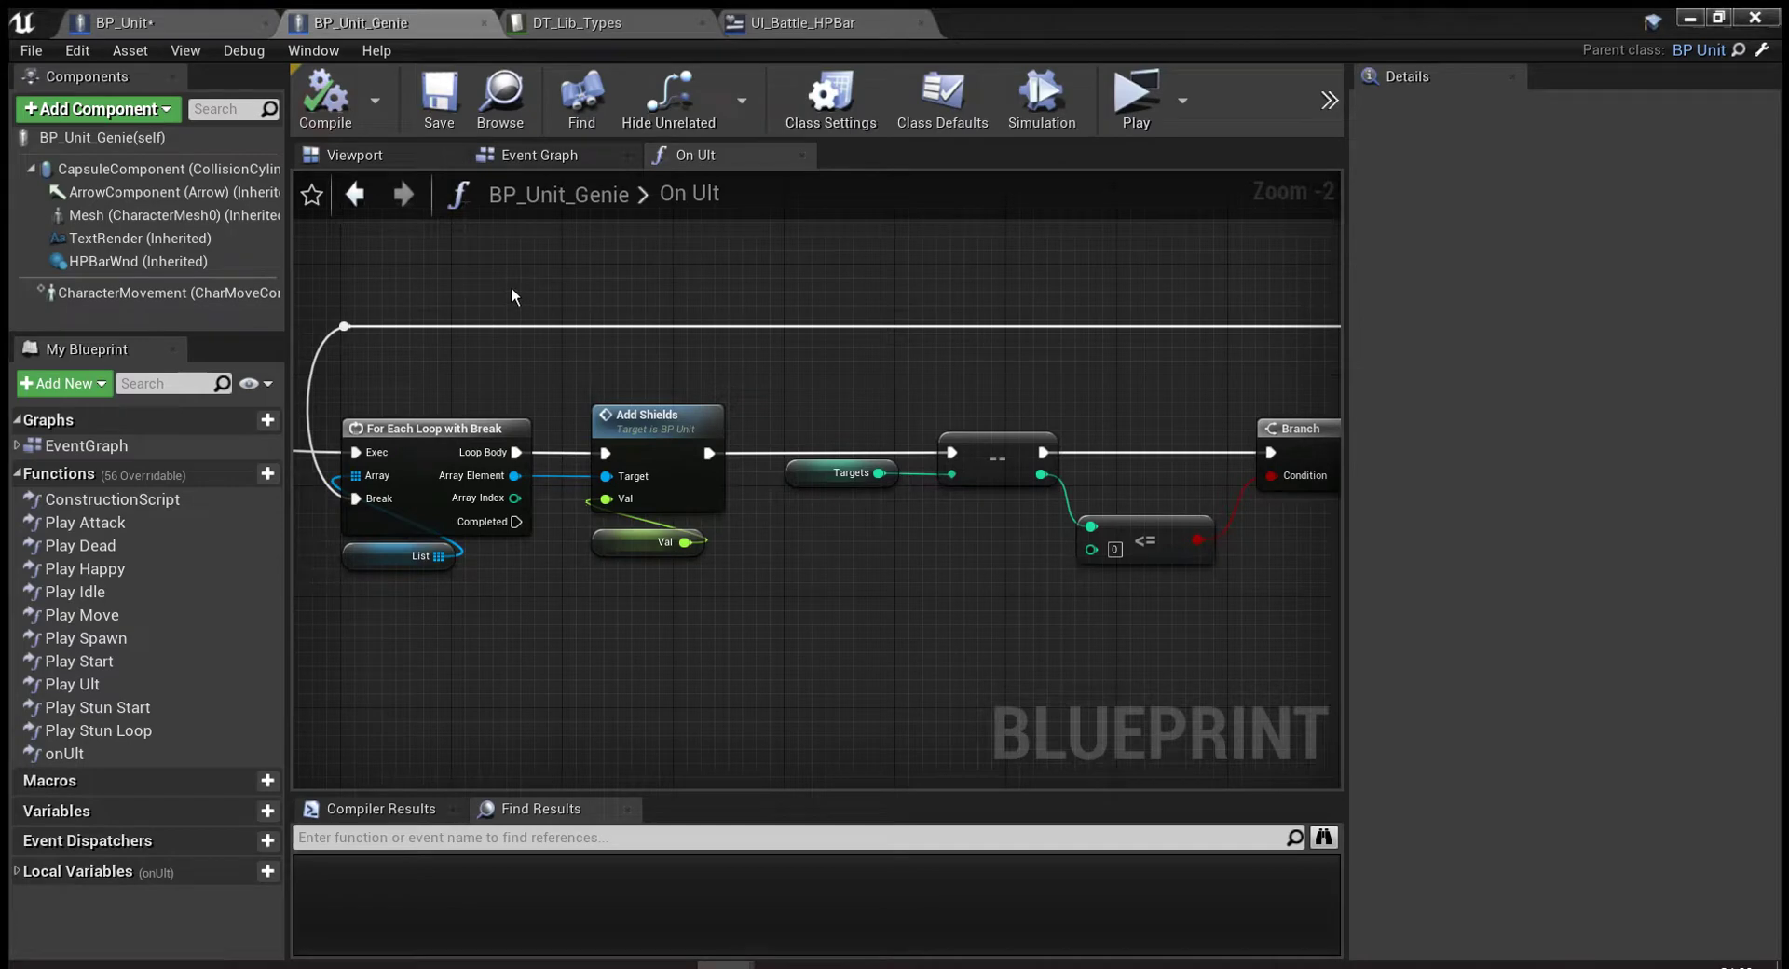
pyautogui.click(669, 16)
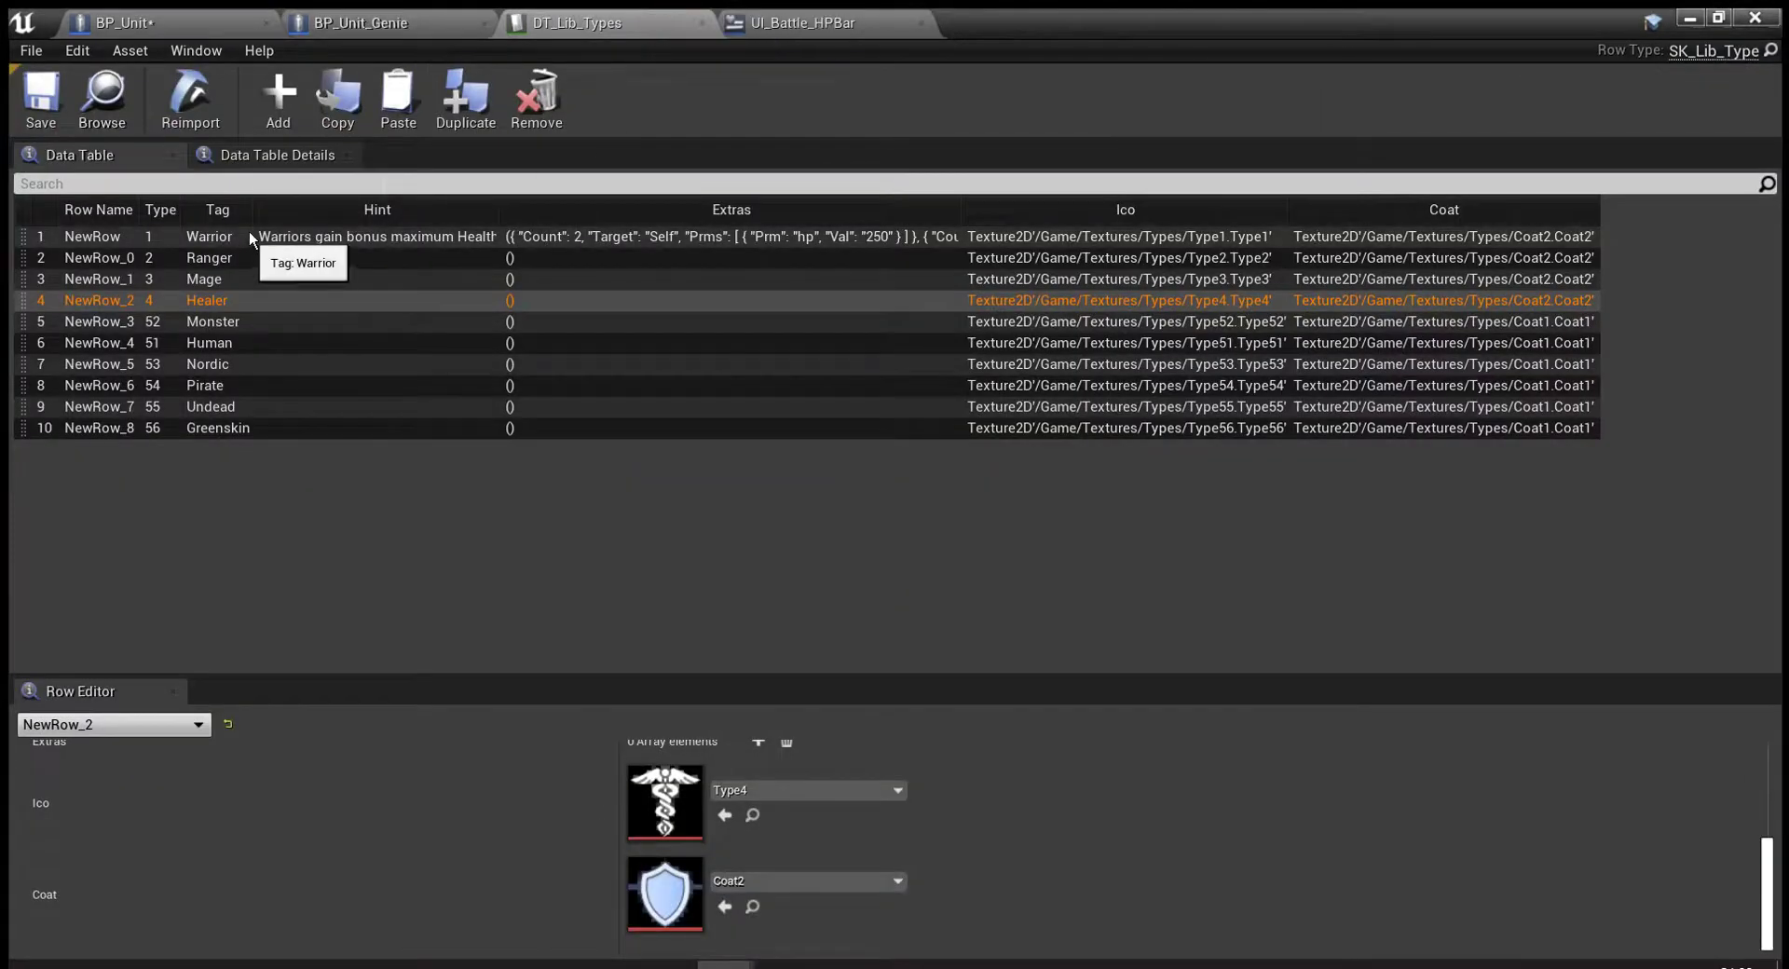
pyautogui.click(371, 19)
pyautogui.click(177, 21)
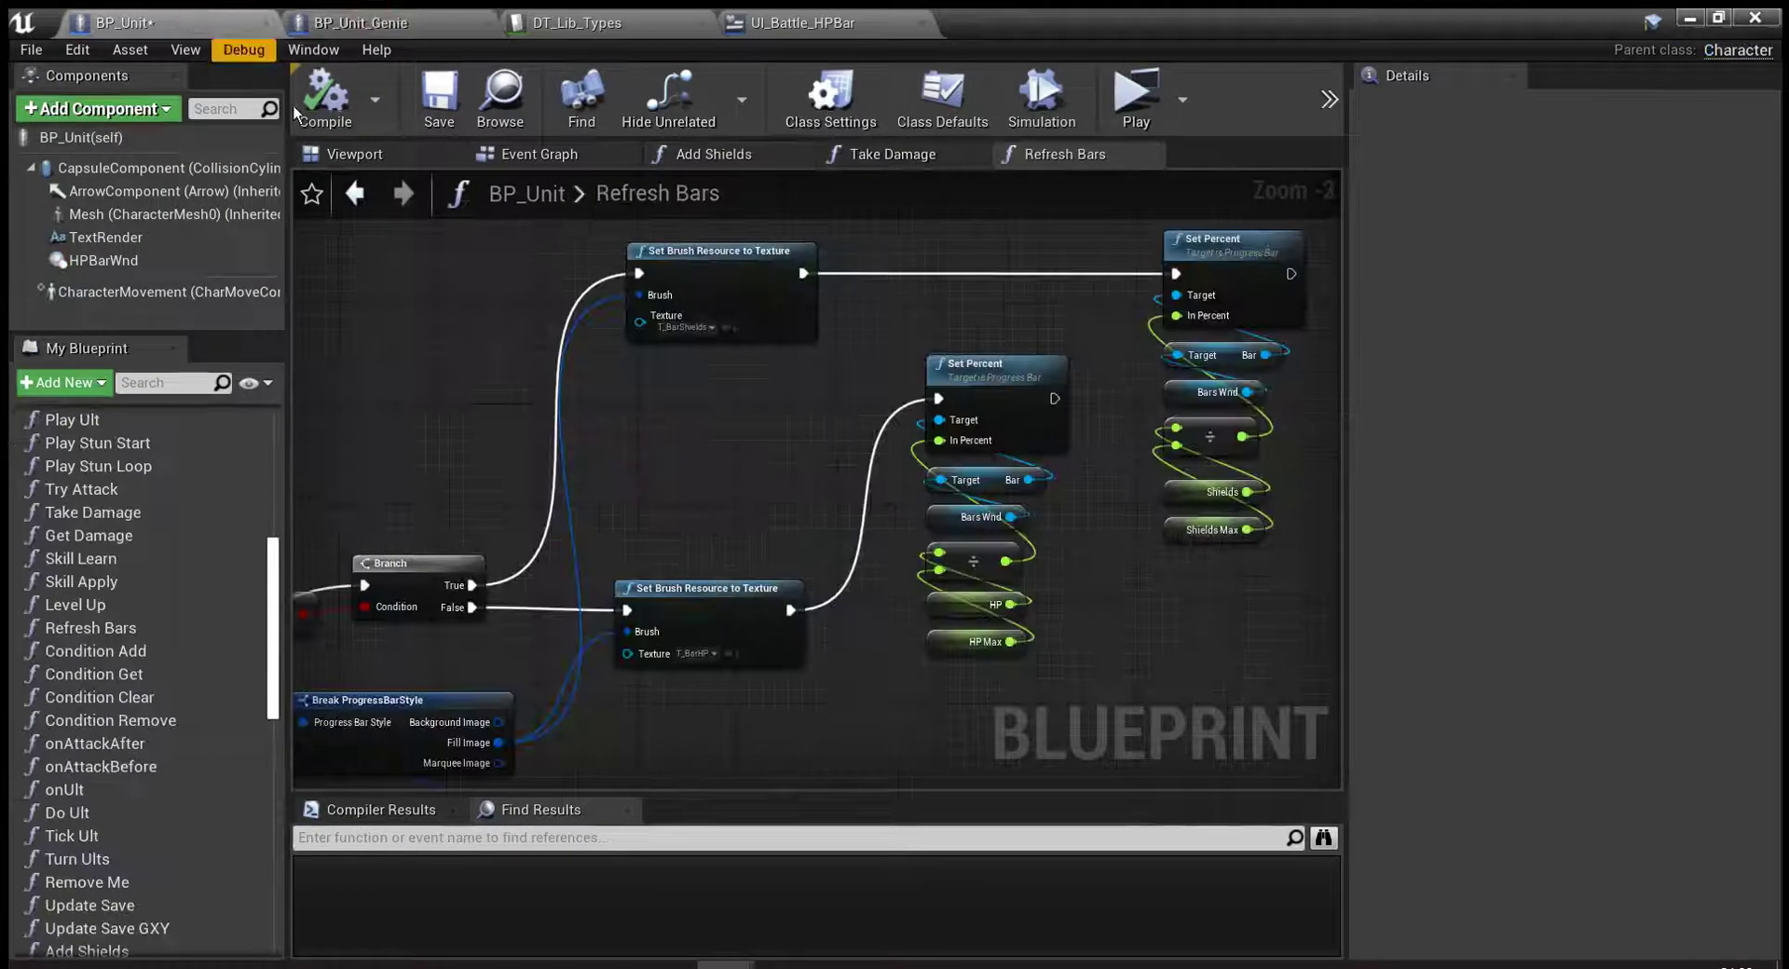
pyautogui.click(451, 110)
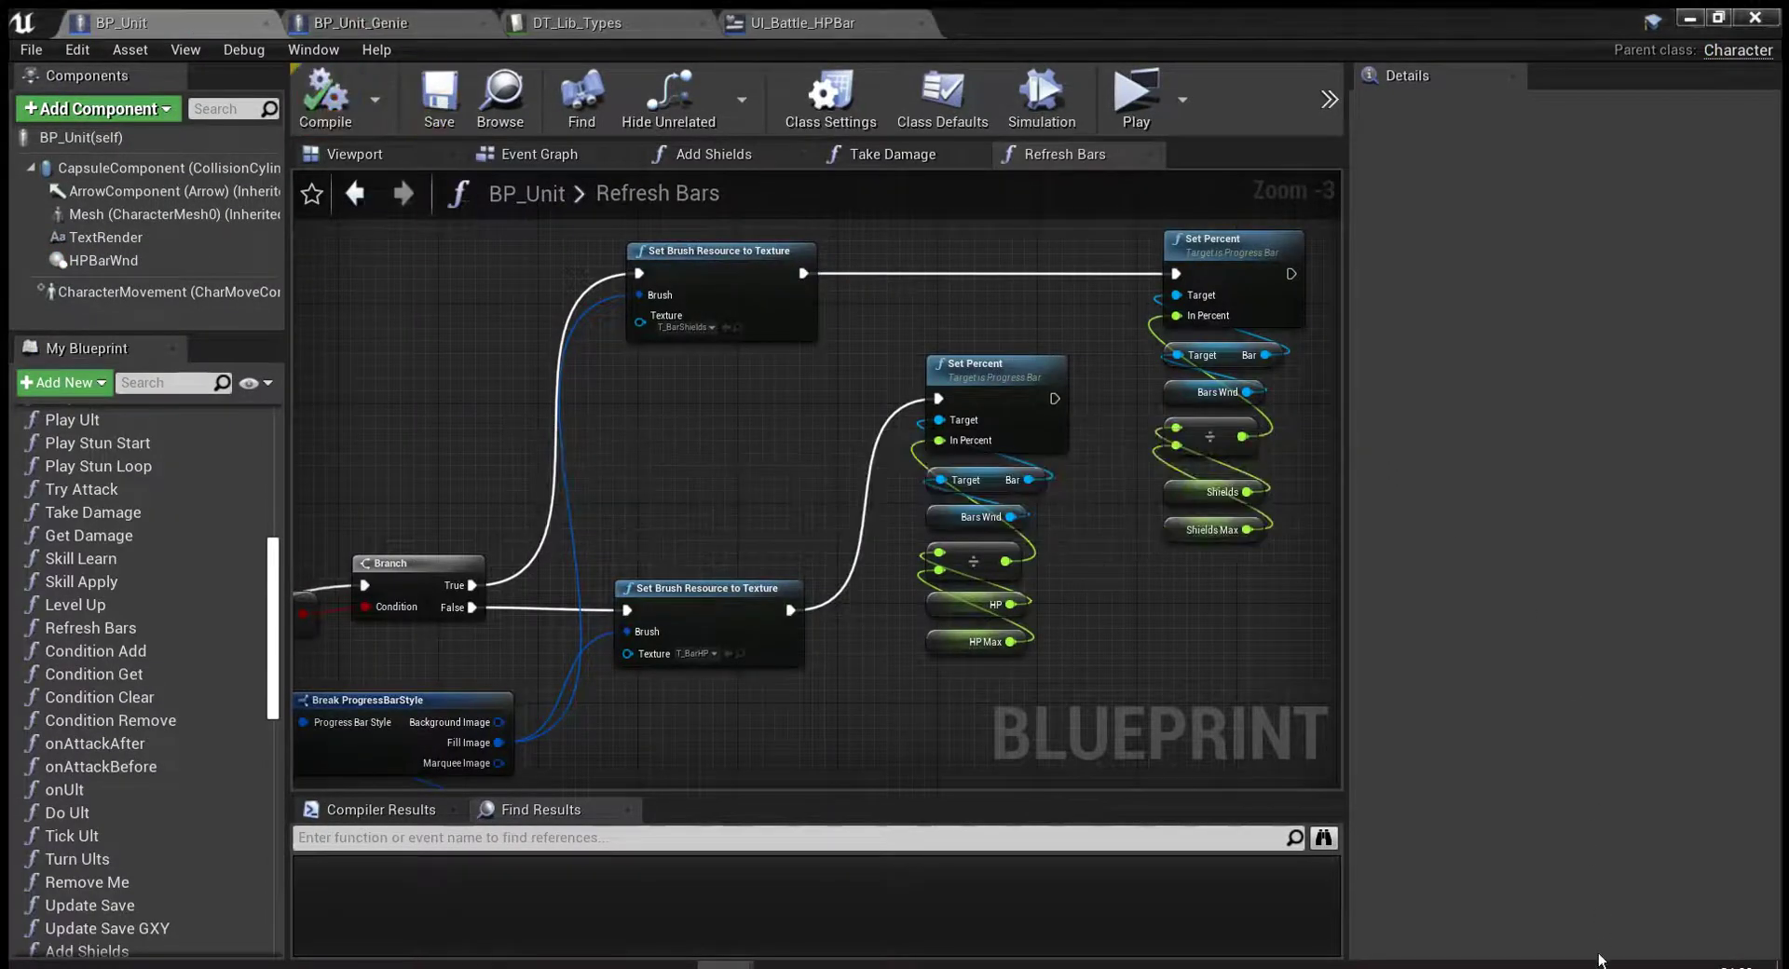
pyautogui.moveTo(1137, 212); pyautogui.dragTo(1335, 214)
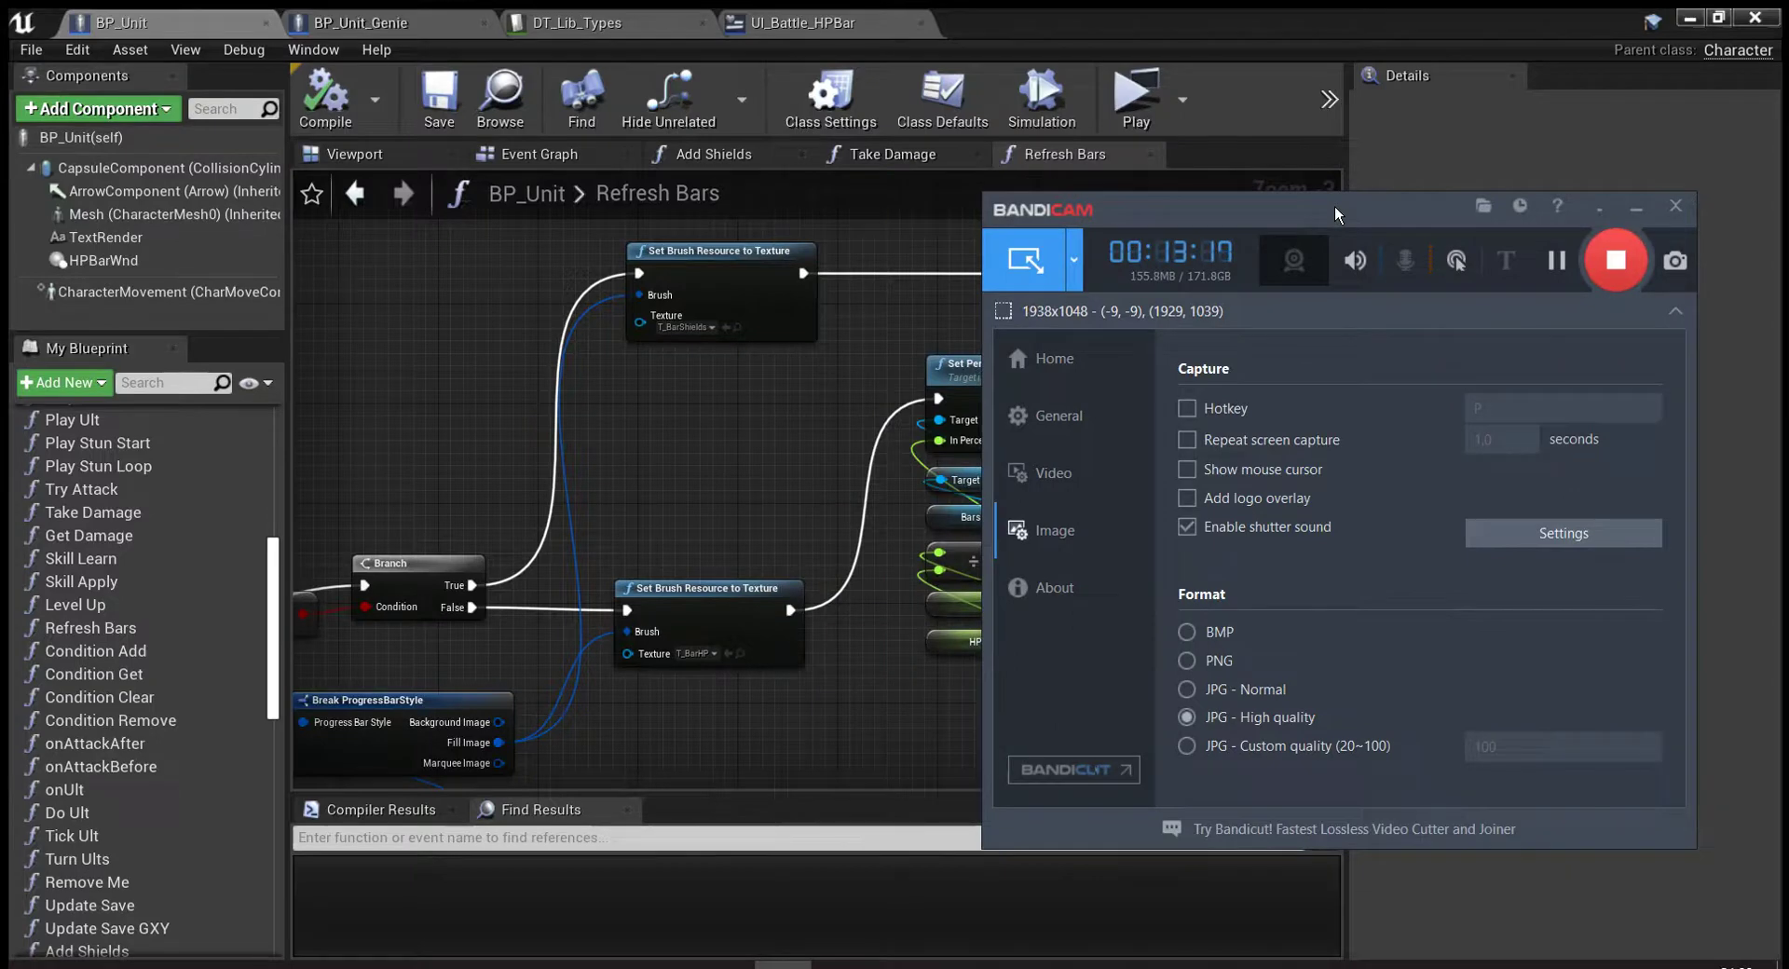